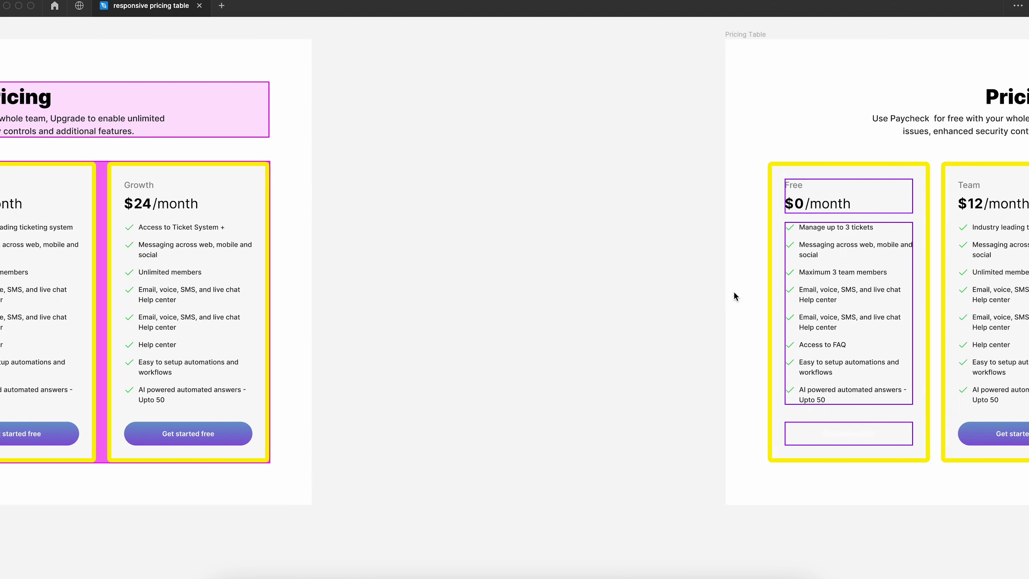
# Step: Scroll across to the empty Page 1 canvas of the responsive pricing table file
pyautogui.hscroll(2, 734, 291)
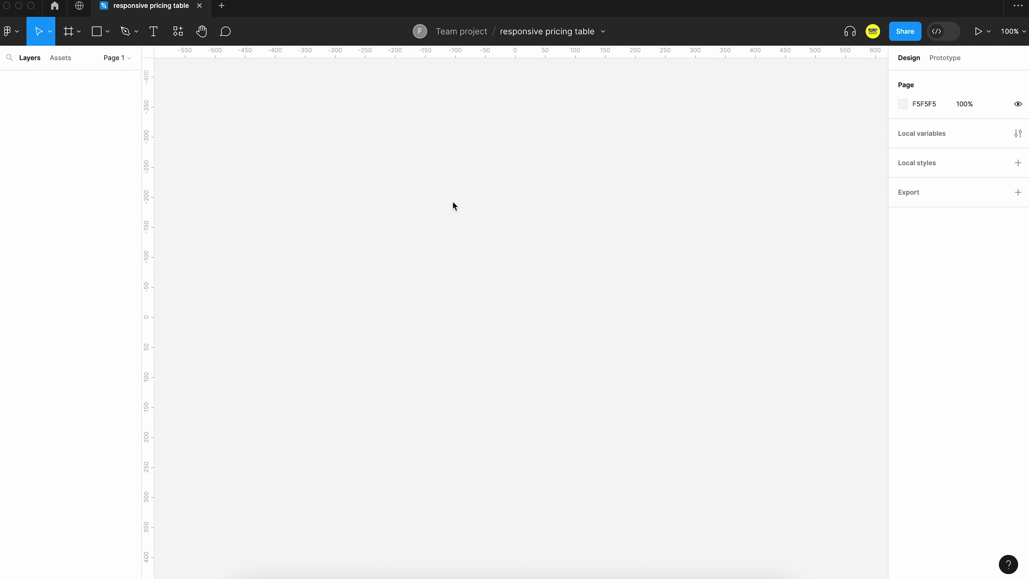
# Step: Create a 1440×1024 Desktop frame and zoom to fit it in view
pyautogui.press('f')
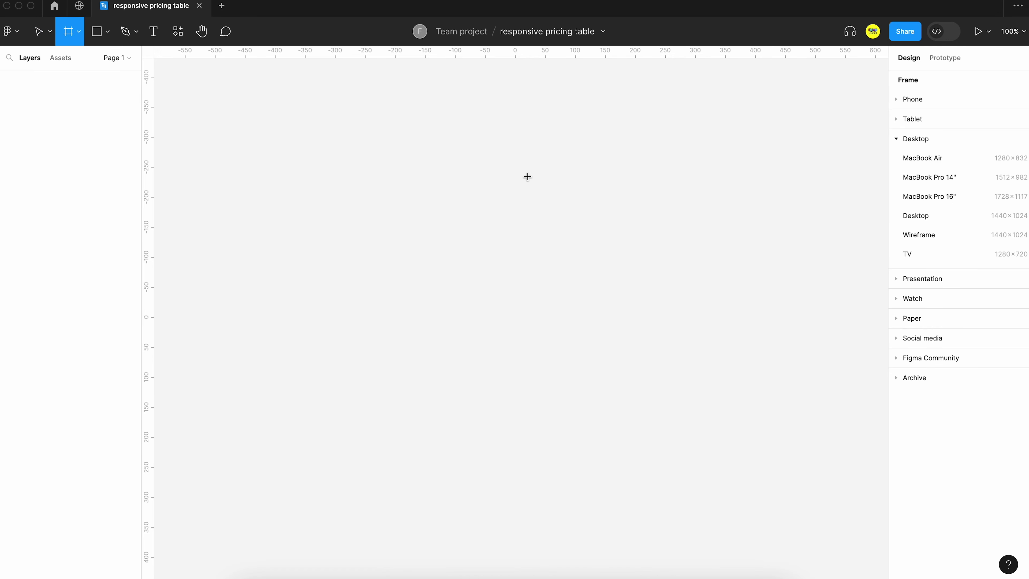
pyautogui.press('Escape')
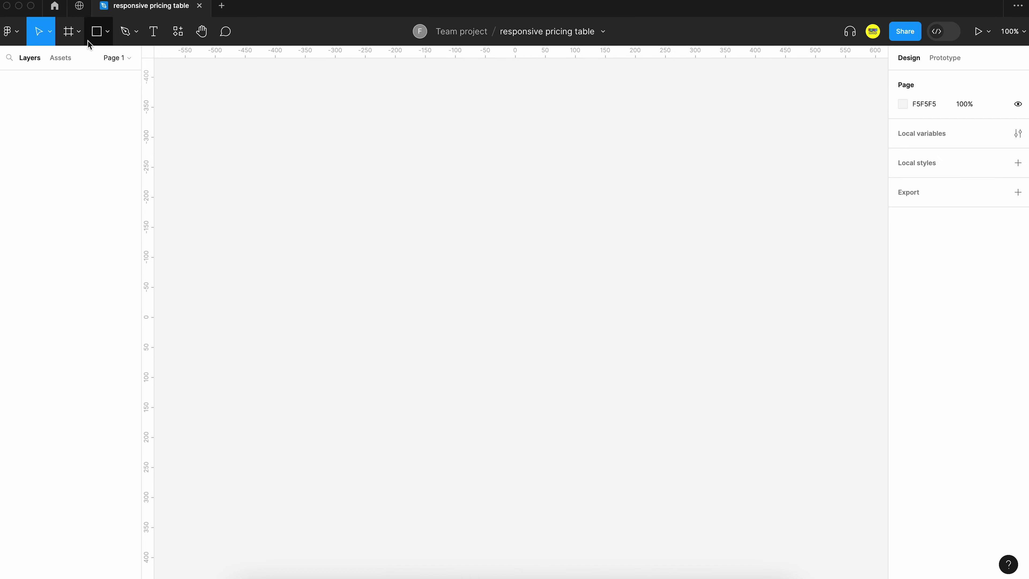
pyautogui.click(78, 32)
pyautogui.click(77, 62)
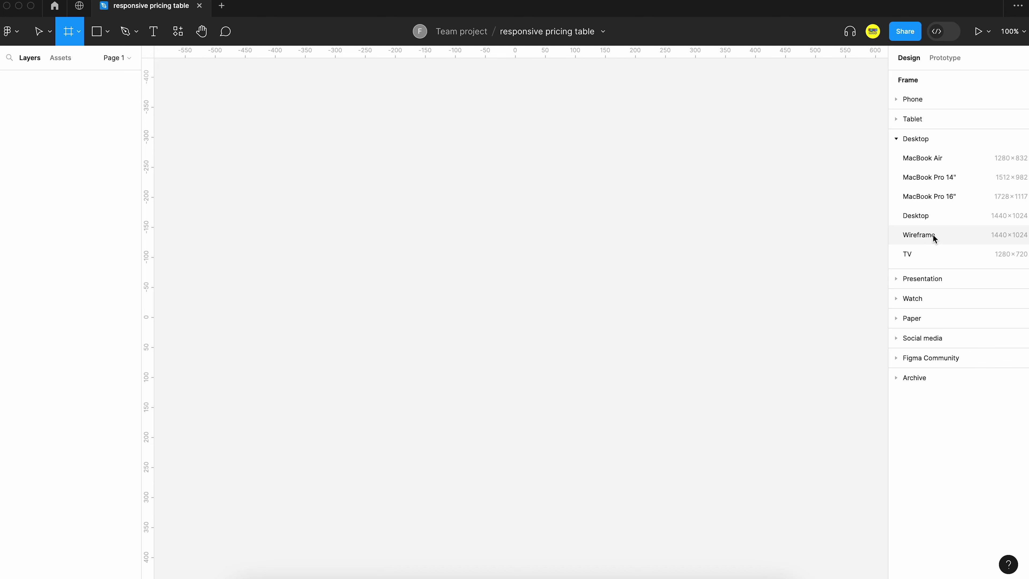
pyautogui.click(933, 214)
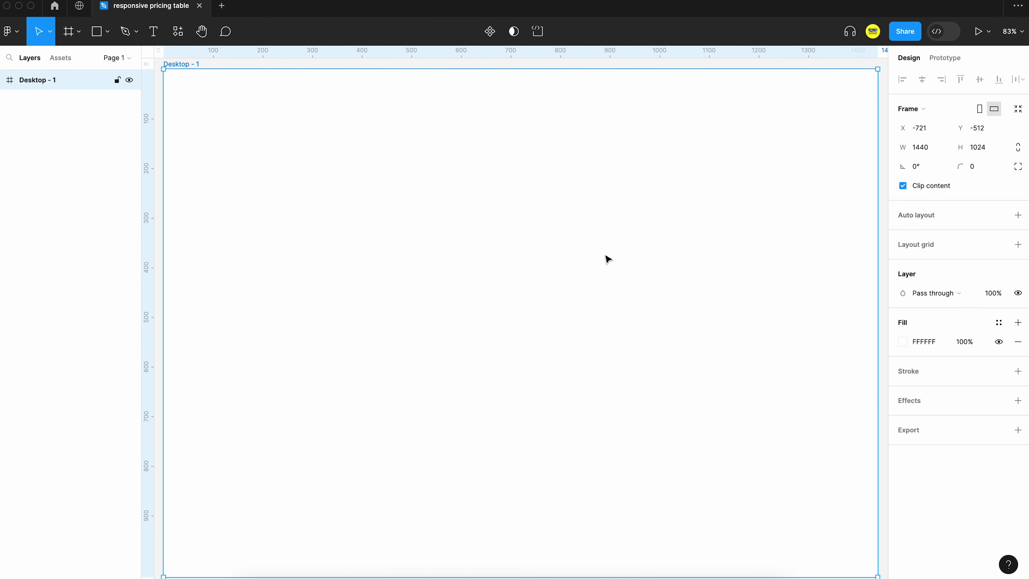
pyautogui.hotkey('shift', '1')
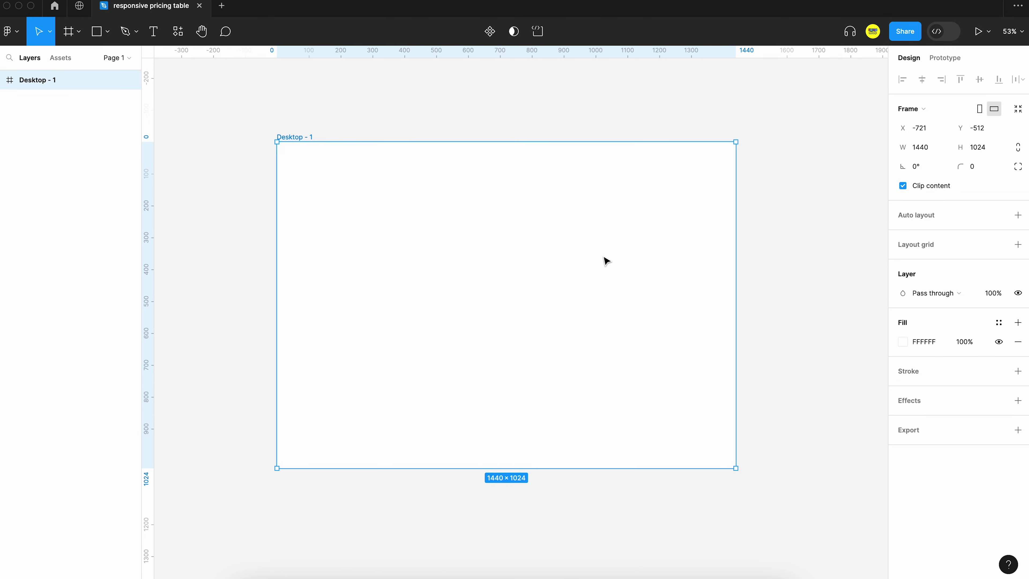
# Step: Rename the new frame to 'Pricing Table'
pyautogui.click(299, 126)
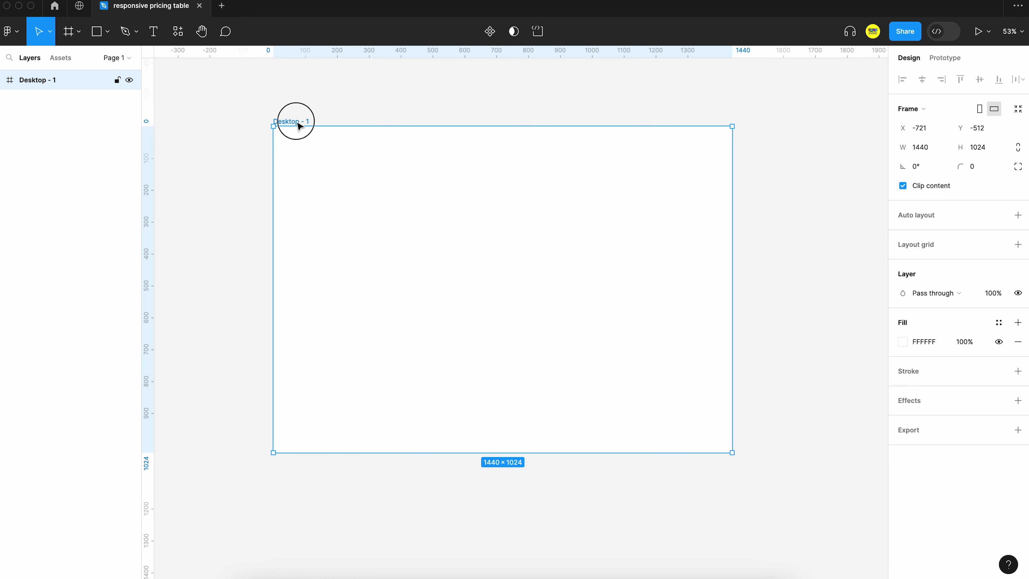
pyautogui.doubleClick(297, 122)
pyautogui.write('Pricing Table')
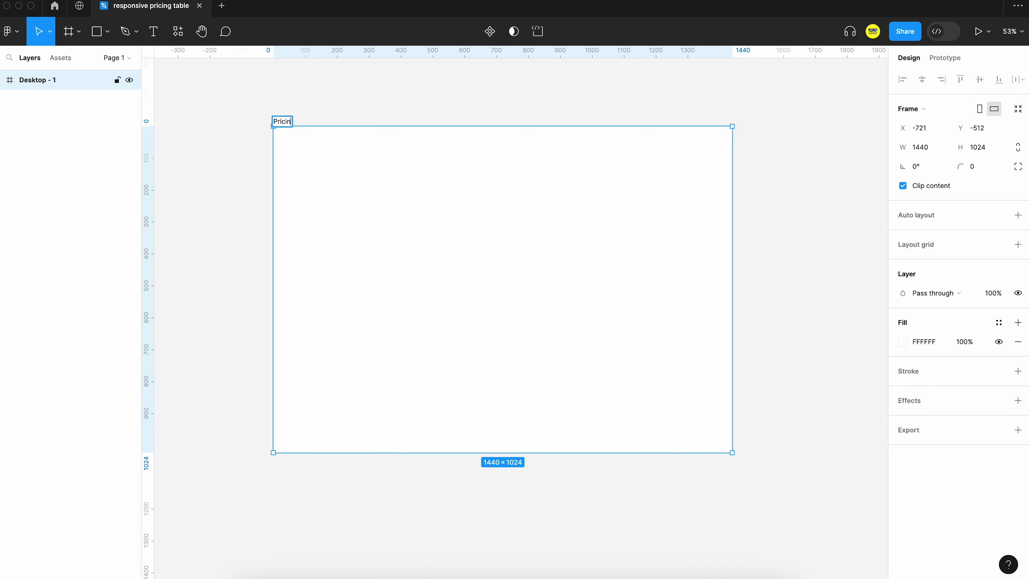
pyautogui.press('Return')
pyautogui.press('Escape')
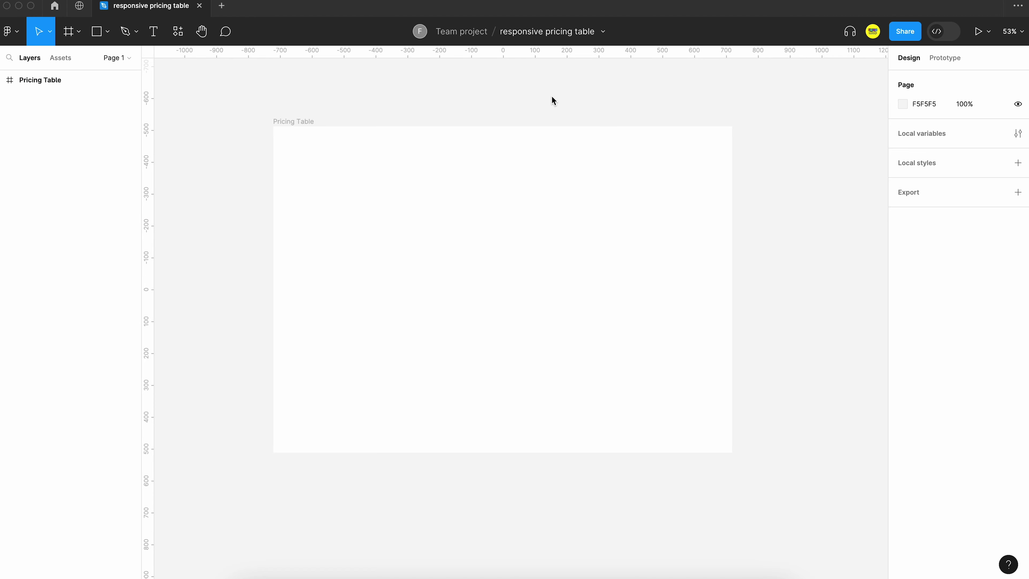
# Step: Add a 'Pricing' text layer near the top of the Pricing Table frame
pyautogui.click(475, 169)
pyautogui.press('t')
pyautogui.click(462, 165)
pyautogui.write('Pricing')
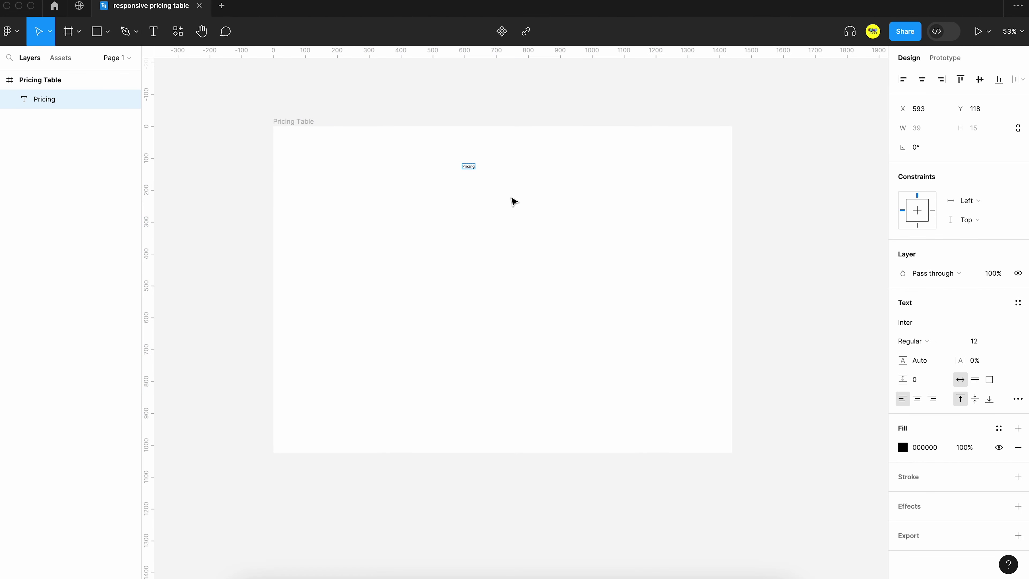
pyautogui.press('Escape')
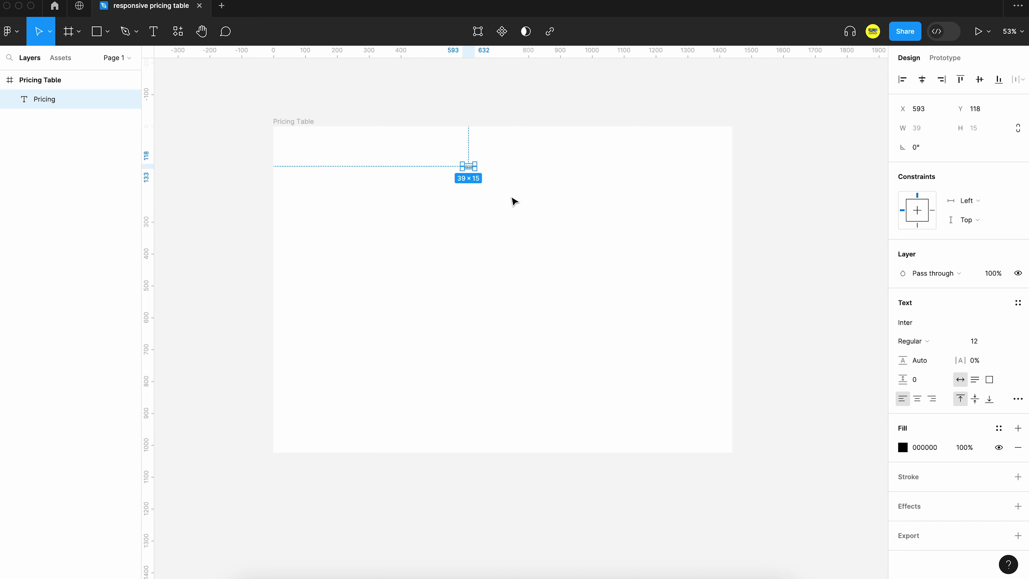
pyautogui.scroll(3, 513, 201)
pyautogui.press('Escape')
# Step: Duplicate the heading below and replace it with the 'Use paycheck for free with your whole team…' subtitle
pyautogui.moveTo(484, 156); pyautogui.dragTo(491, 179)
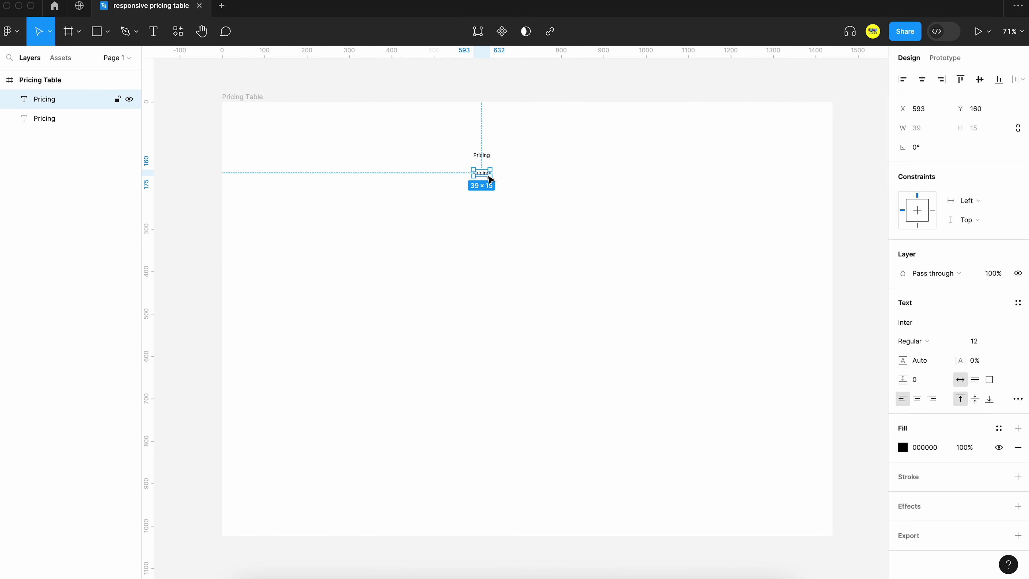
pyautogui.doubleClick(487, 175)
pyautogui.write('Use paycheck')
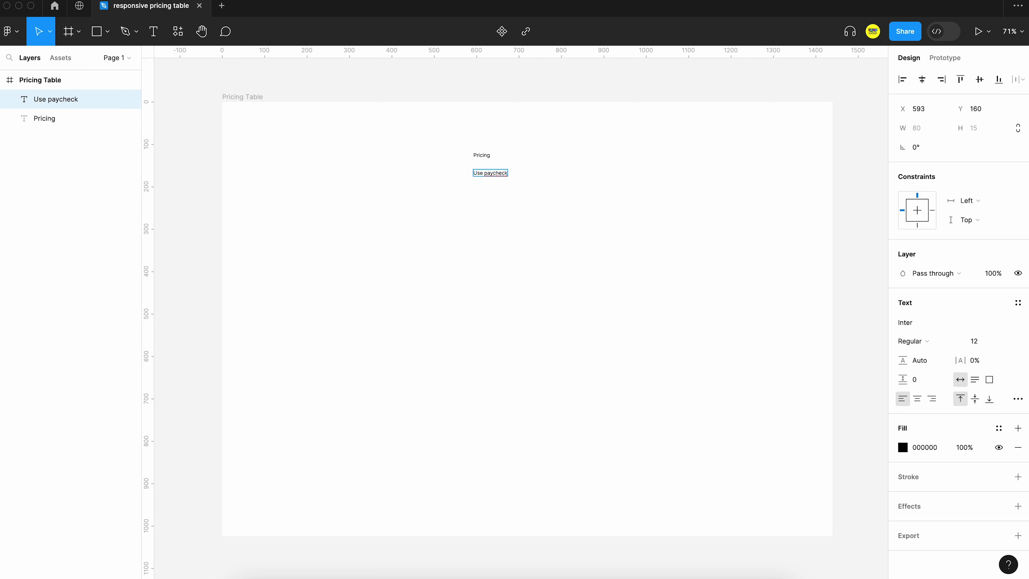
pyautogui.write('  for free with your whole team, Up')
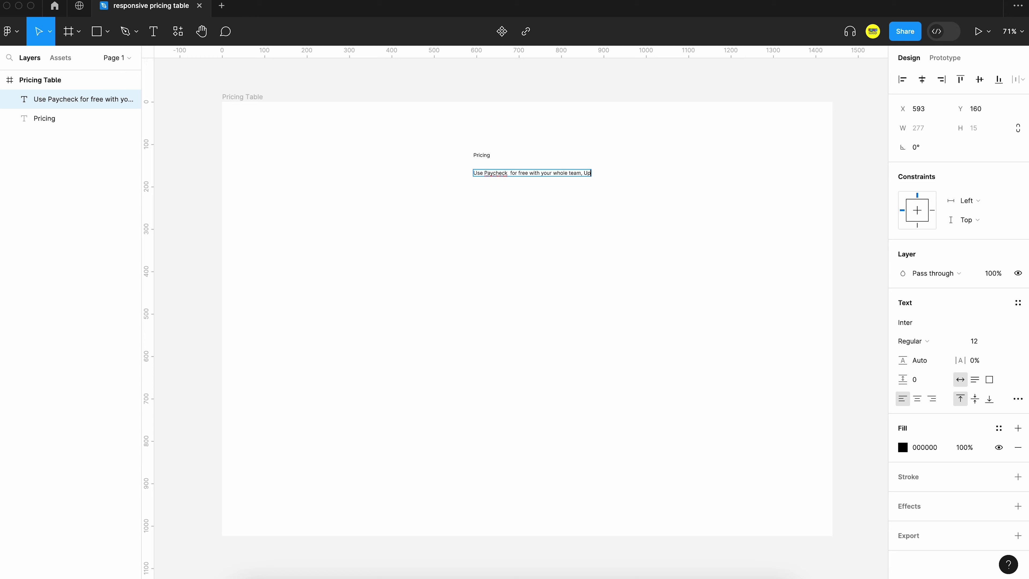
pyautogui.write('grade to enable unlimited issues, enhanced security control')
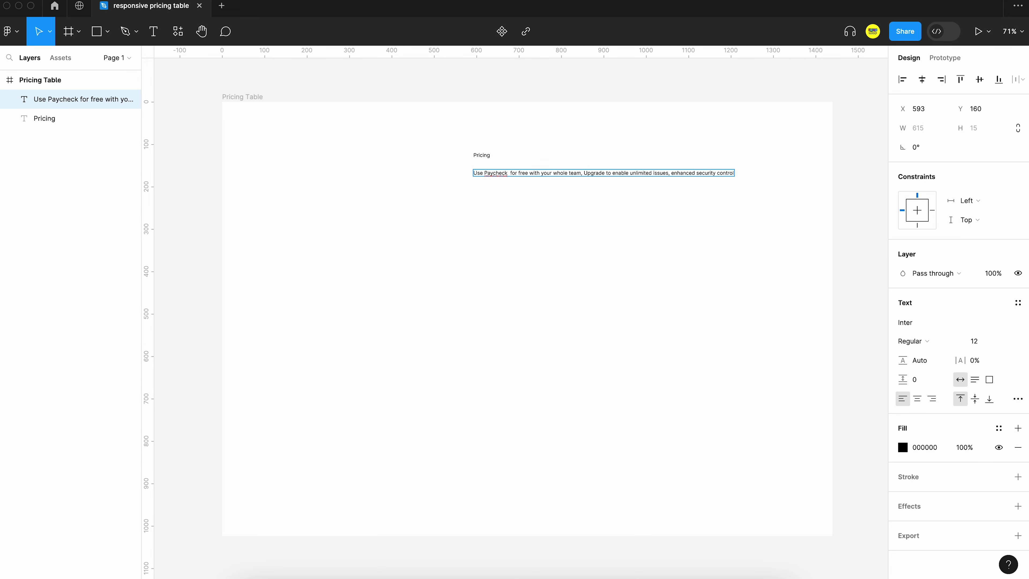
pyautogui.write('s and addiitional features.')
# Step: Centre the subtitle horizontally and set its font size to 20
pyautogui.press('Escape')
pyautogui.click(923, 79)
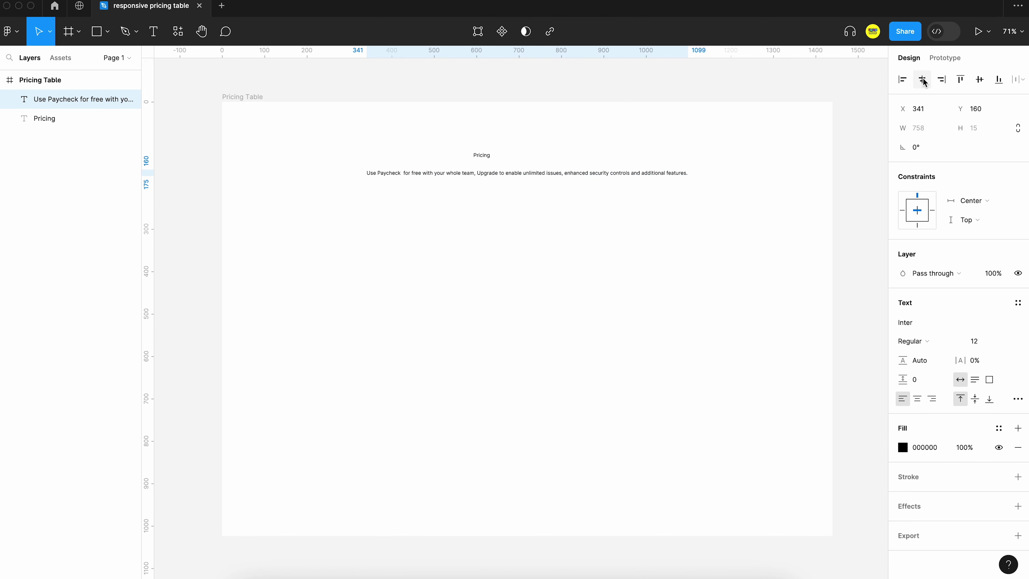
pyautogui.click(988, 345)
pyautogui.write('20')
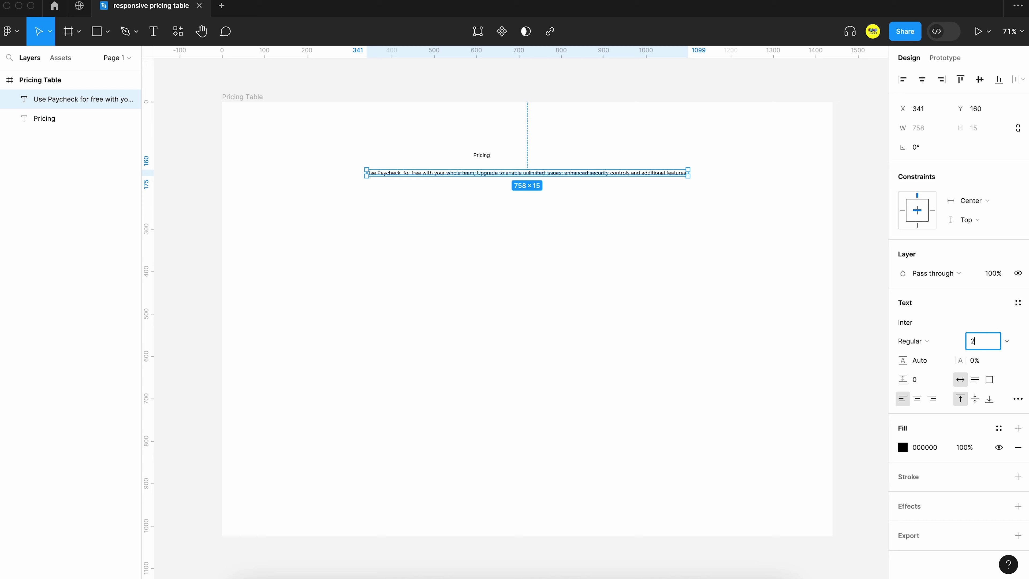
pyautogui.press('Return')
pyautogui.hotkey('shift', '1')
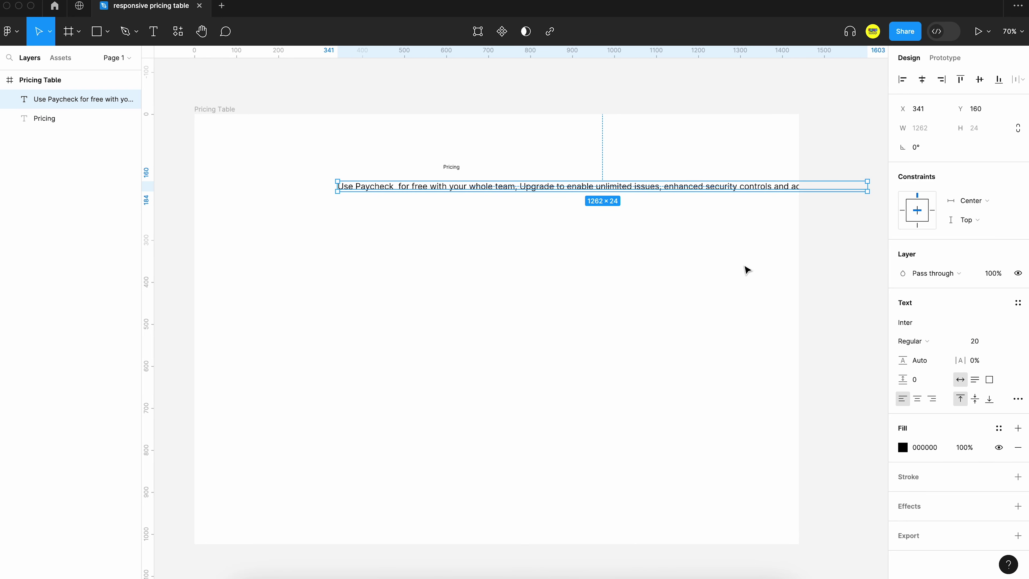
# Step: Set the Pricing title to size 32 in Black weight
pyautogui.click(452, 167)
pyautogui.click(986, 344)
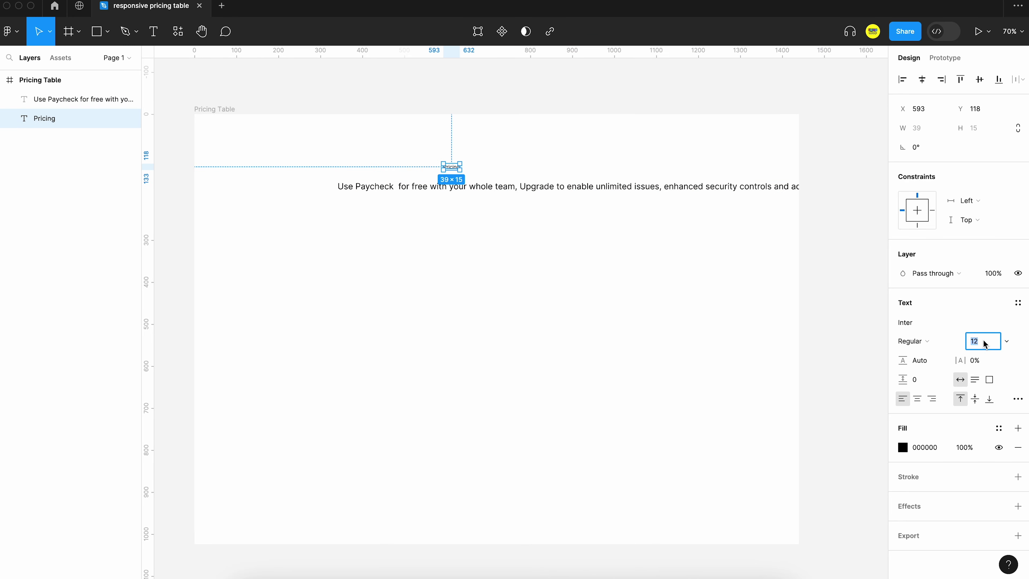
pyautogui.write('32')
pyautogui.press('Return')
pyautogui.click(929, 345)
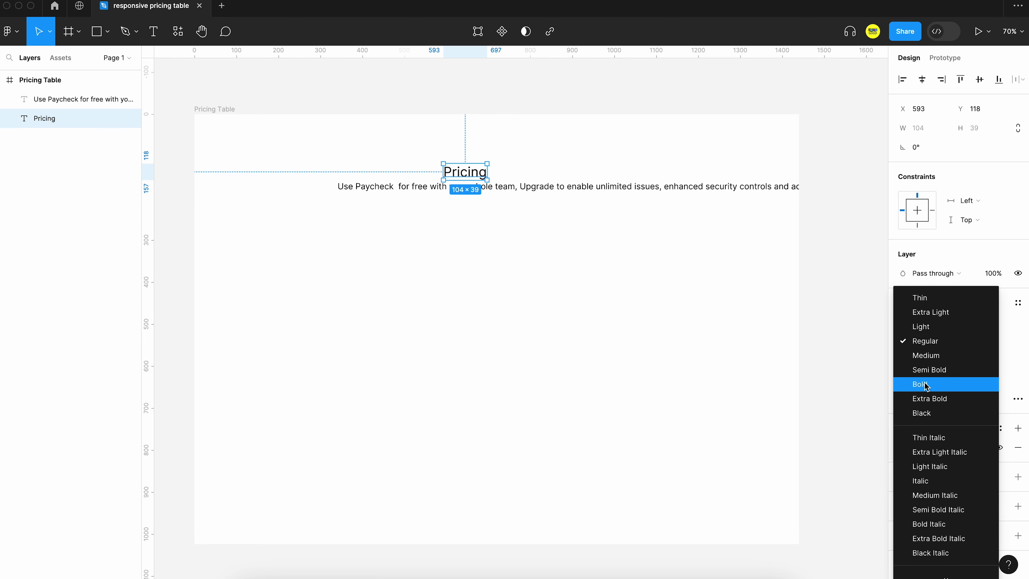
pyautogui.click(929, 418)
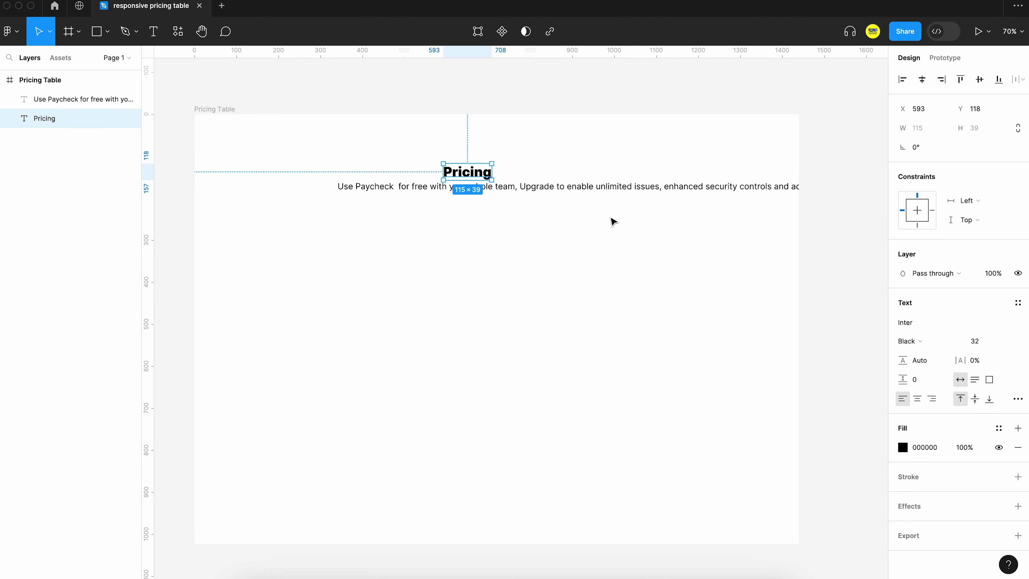
# Step: Make the subtitle Medium weight and narrow it so it wraps onto two lines
pyautogui.click(593, 189)
pyautogui.click(927, 341)
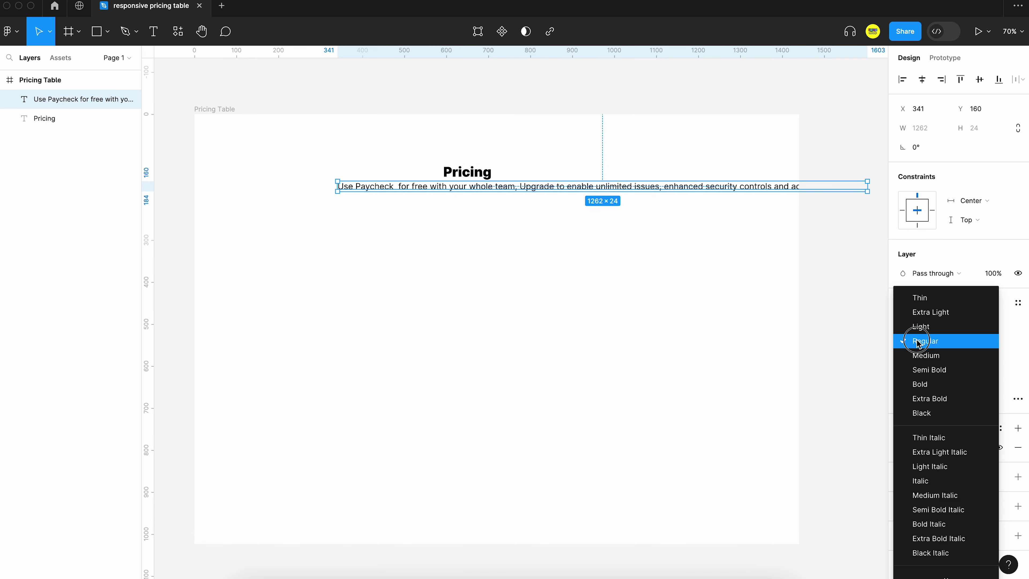
pyautogui.click(924, 354)
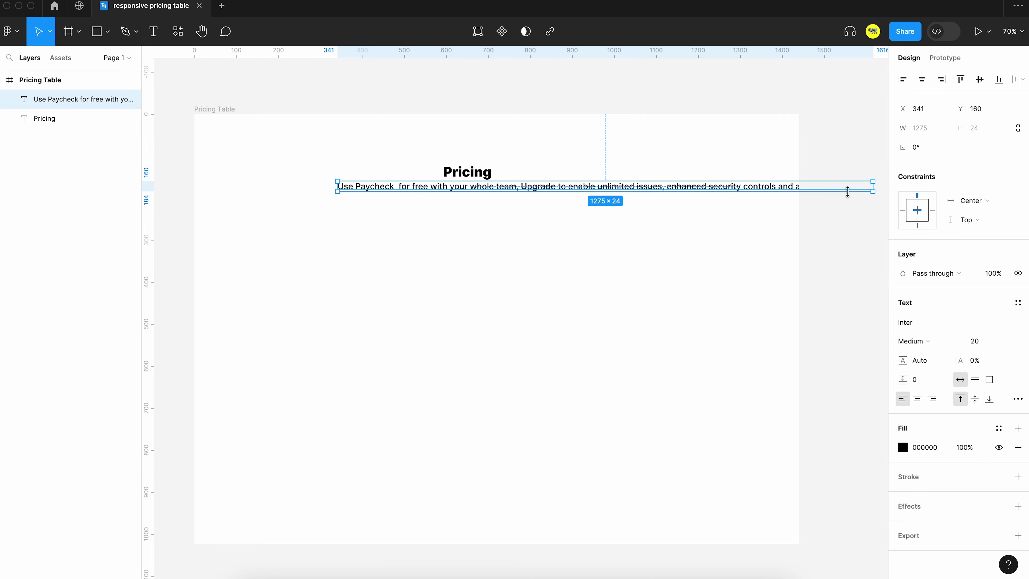
pyautogui.moveTo(873, 188); pyautogui.dragTo(654, 187)
pyautogui.click(565, 223)
pyautogui.click(543, 197)
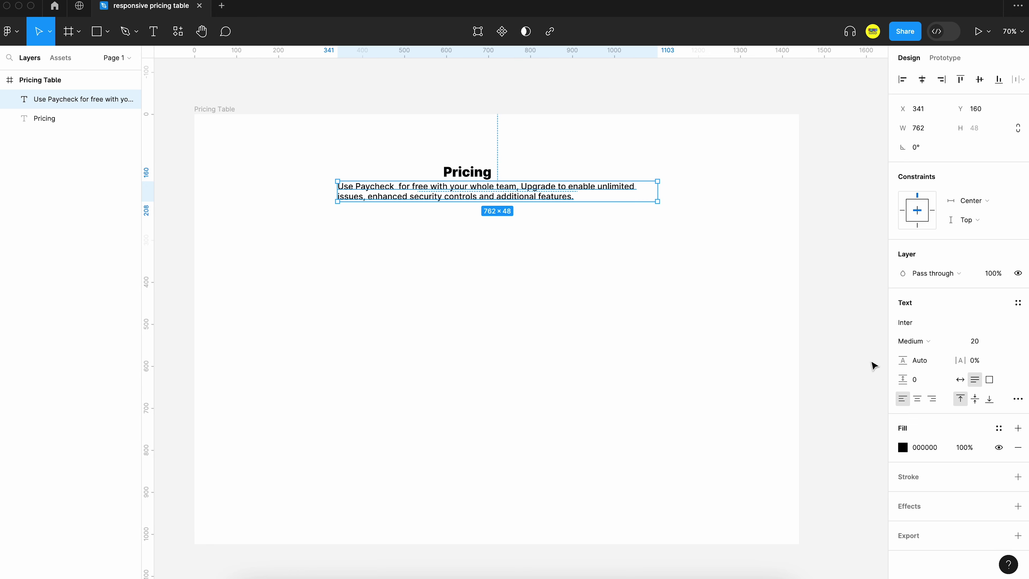
pyautogui.click(922, 365)
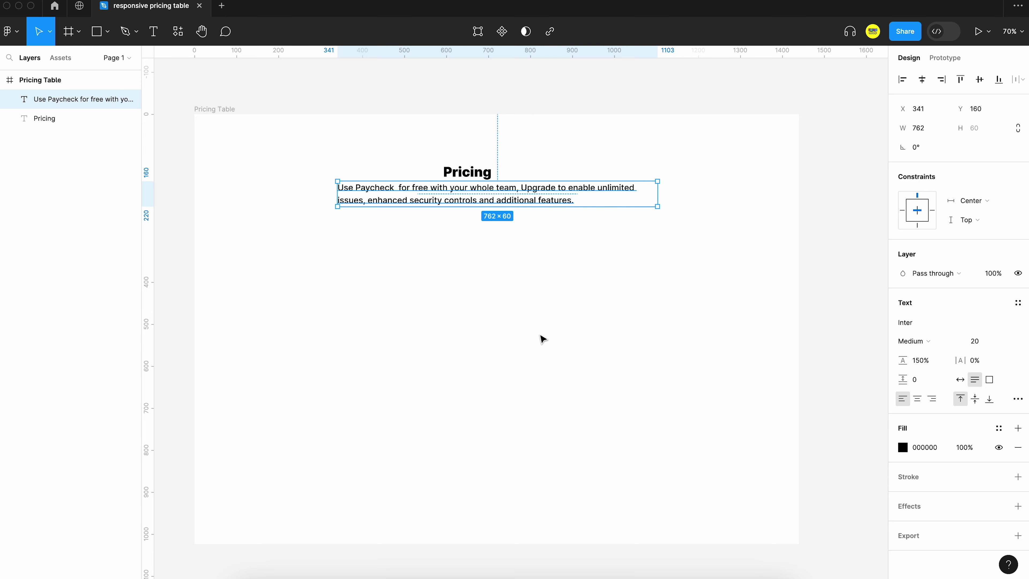
pyautogui.click(553, 310)
# Step: Centre both the subtitle and the Pricing title horizontally in the frame
pyautogui.click(499, 200)
pyautogui.click(923, 79)
pyautogui.click(449, 175)
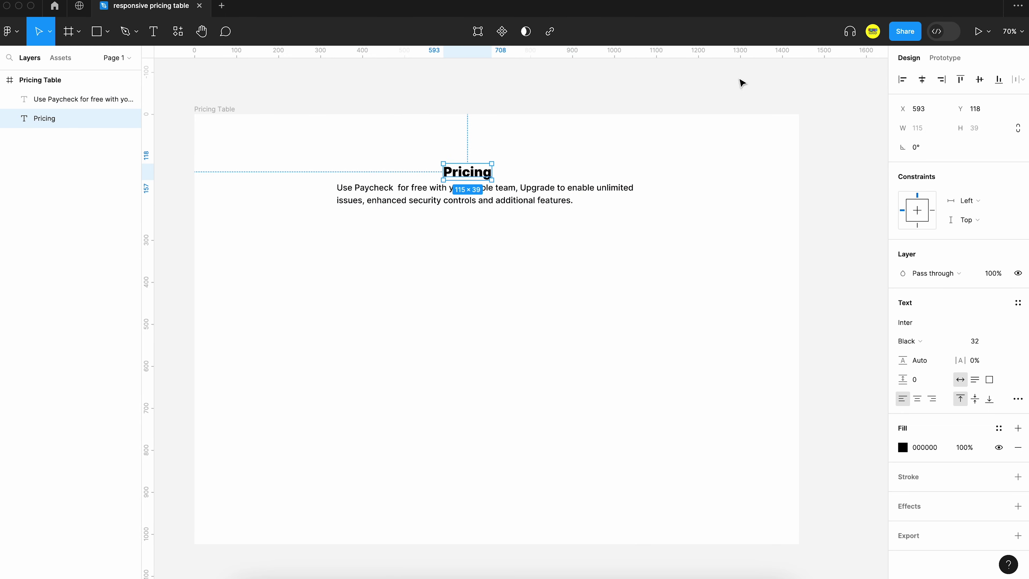
pyautogui.click(922, 79)
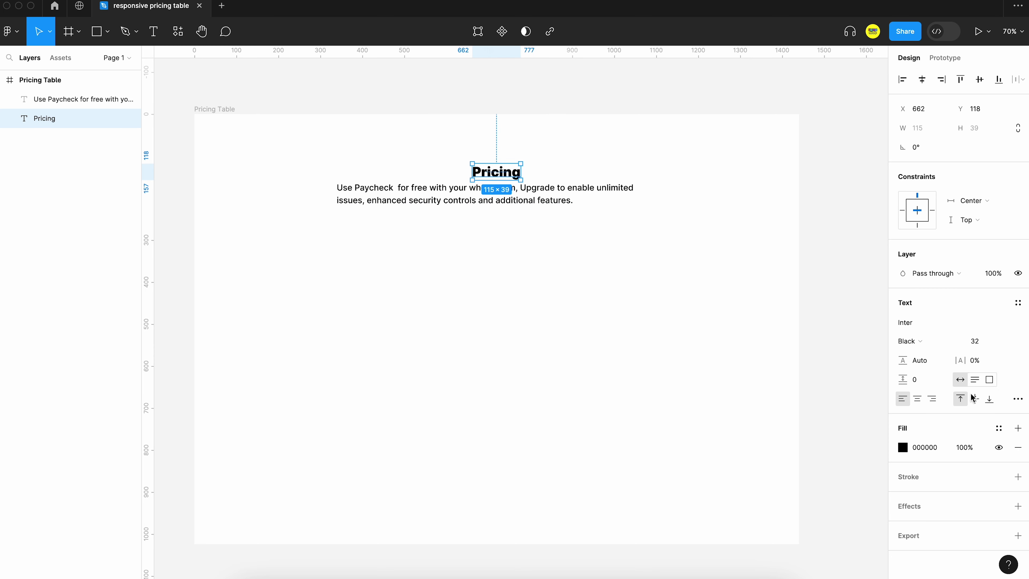
# Step: Resize the Pricing title to 48 and set a 150% line height
pyautogui.click(984, 339)
pyautogui.write('42')
pyautogui.press('Return')
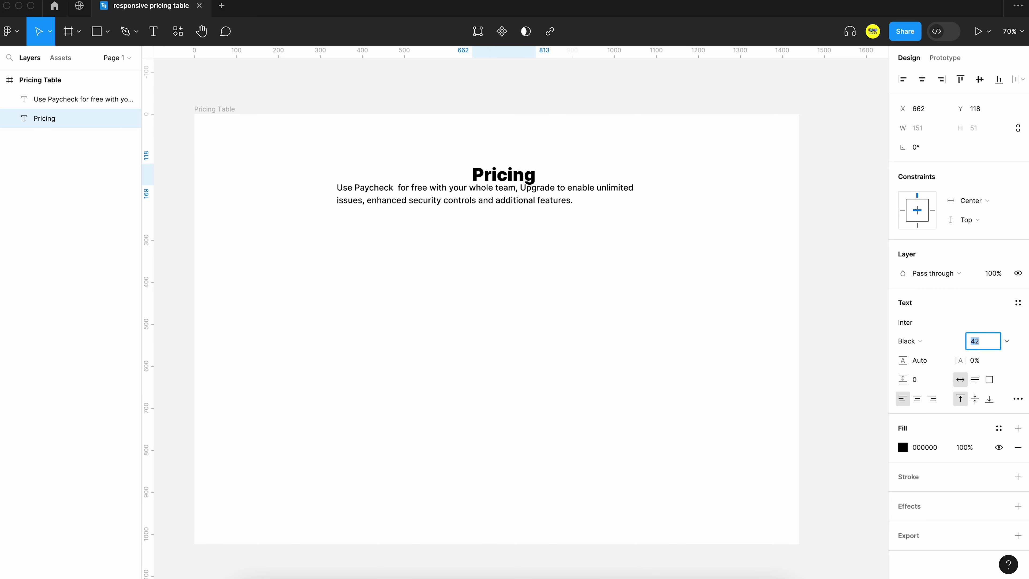
pyautogui.write('40')
pyautogui.press('Return')
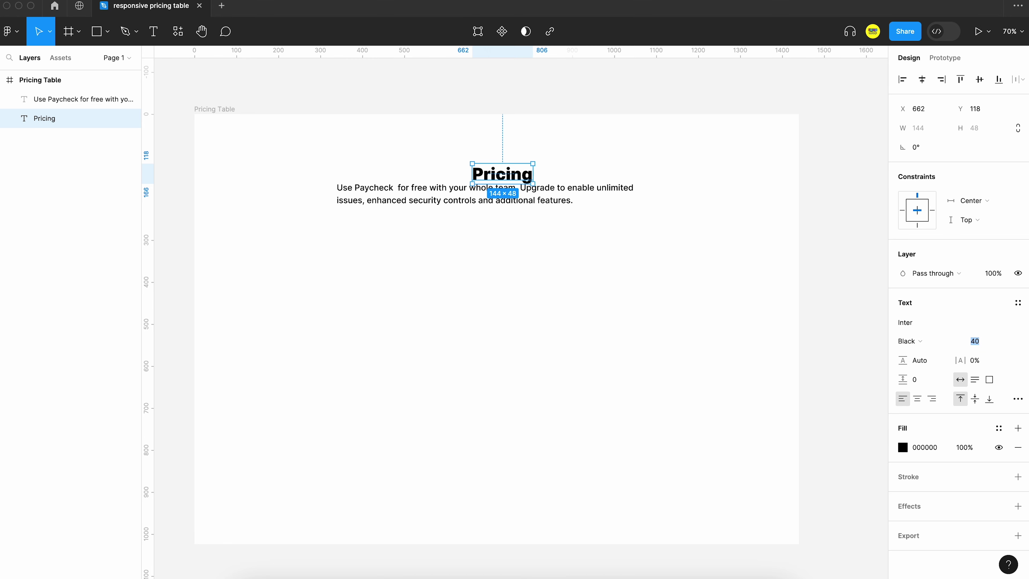
pyautogui.click(985, 344)
pyautogui.write('48')
pyautogui.press('Return')
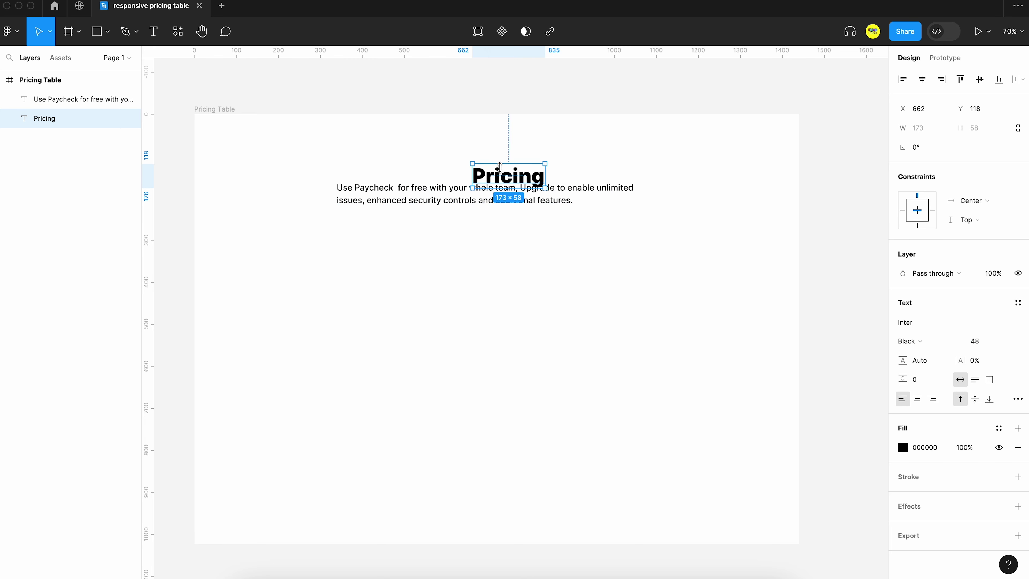
pyautogui.click(921, 361)
pyautogui.write('150')
pyautogui.press('Return')
# Step: Set the subtitle paragraph's font size back to 20 after trying 24
pyautogui.click(437, 193)
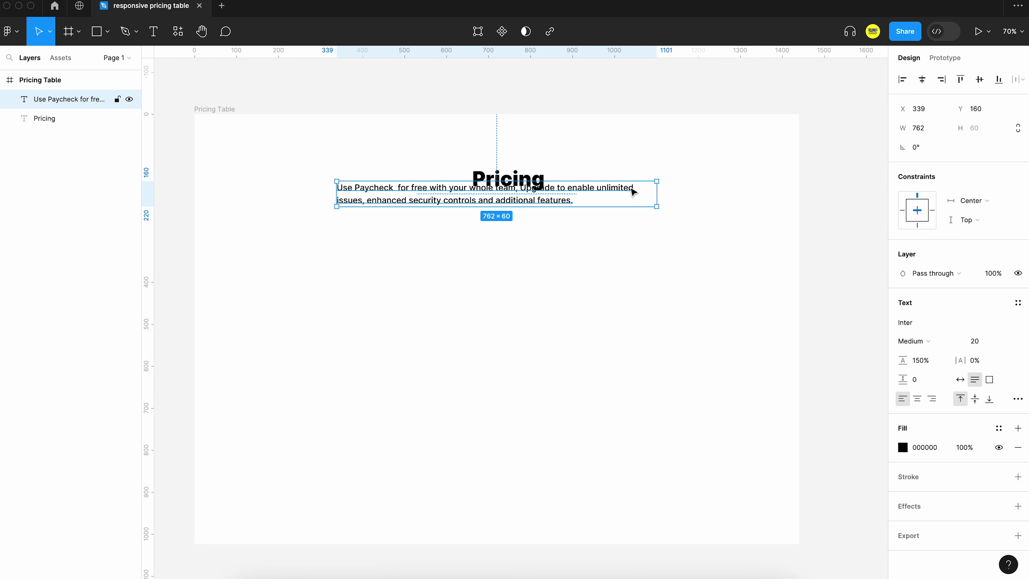
pyautogui.click(976, 341)
pyautogui.write('24')
pyautogui.press('Return')
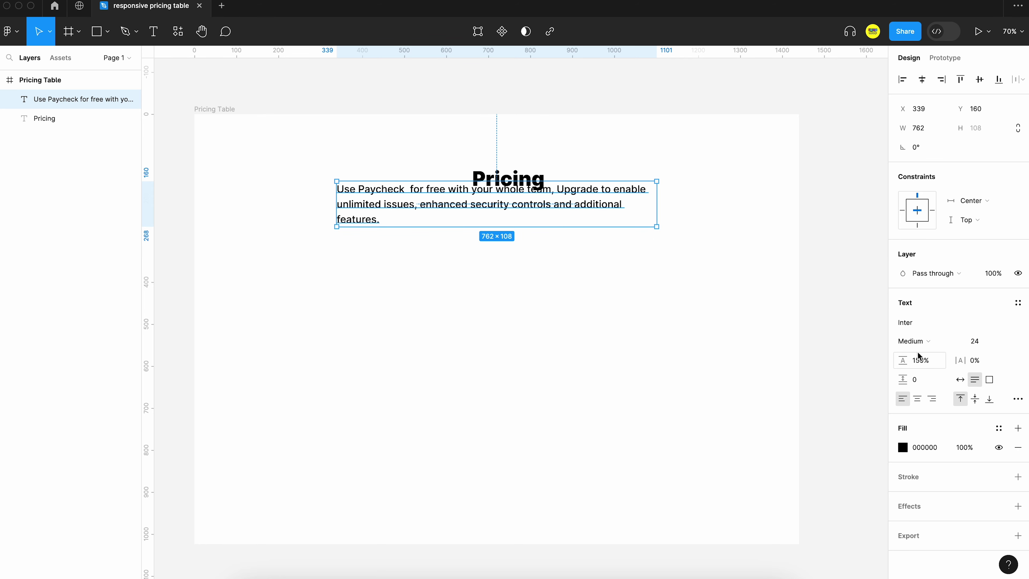
pyautogui.click(980, 342)
pyautogui.write('0')
pyautogui.press('Return')
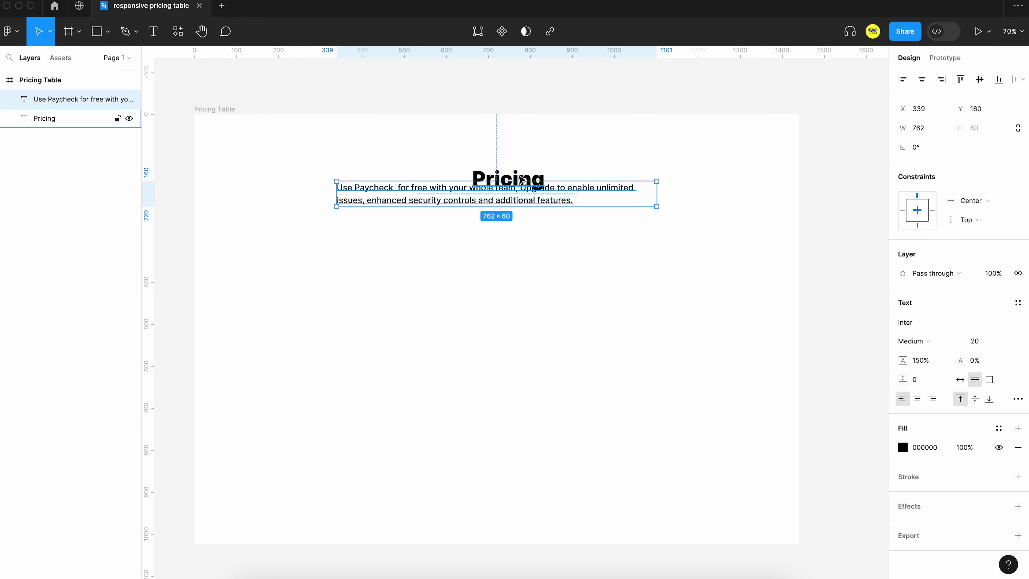
# Step: Wrap the Pricing title and paragraph in a vertical auto-layout Frame 1 and centre-align the paragraph
pyautogui.keyDown('shift'); pyautogui.click(523, 173); pyautogui.keyUp('shift')
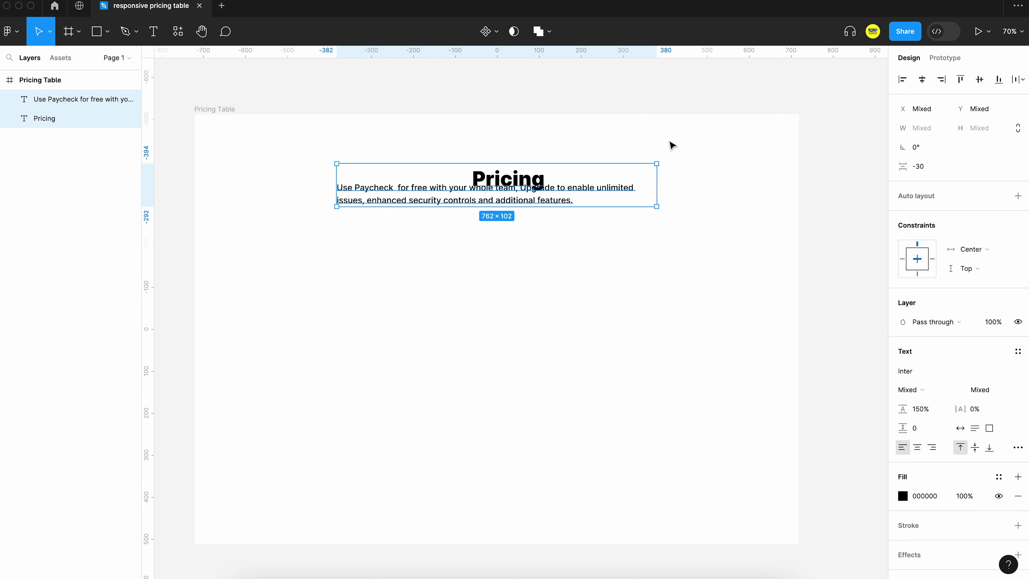
pyautogui.click(1019, 197)
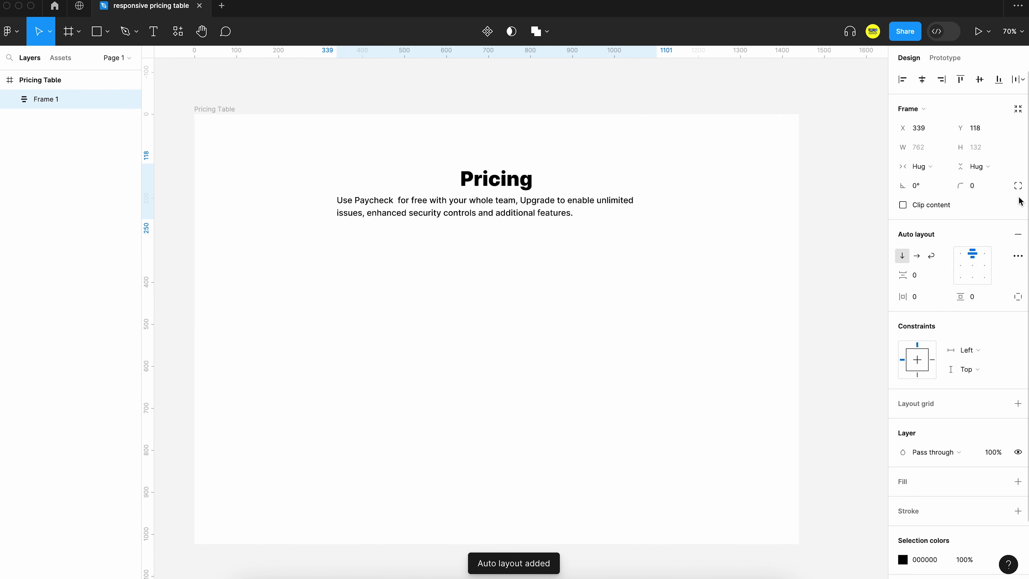
pyautogui.click(543, 209)
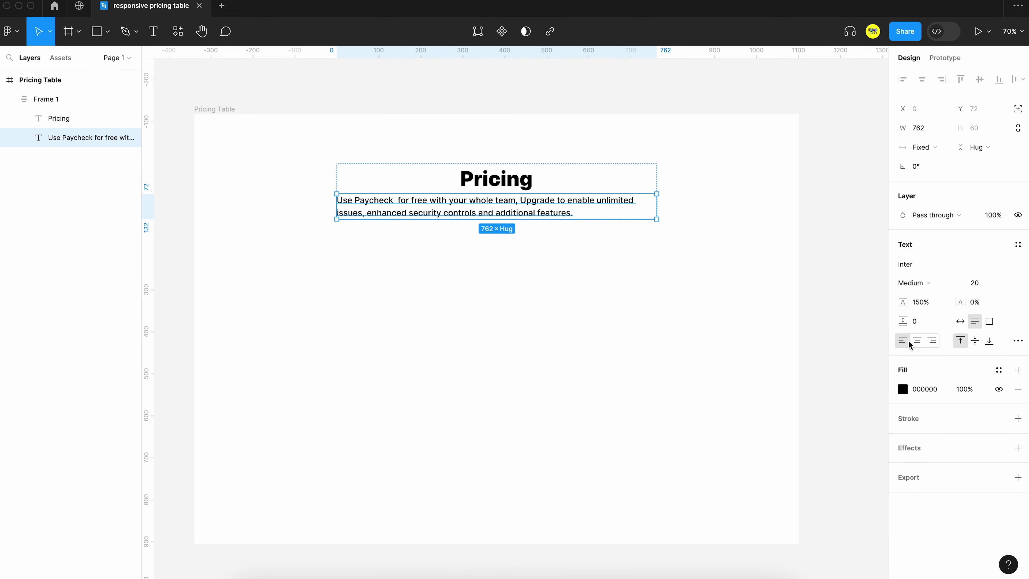
pyautogui.click(917, 341)
pyautogui.click(609, 310)
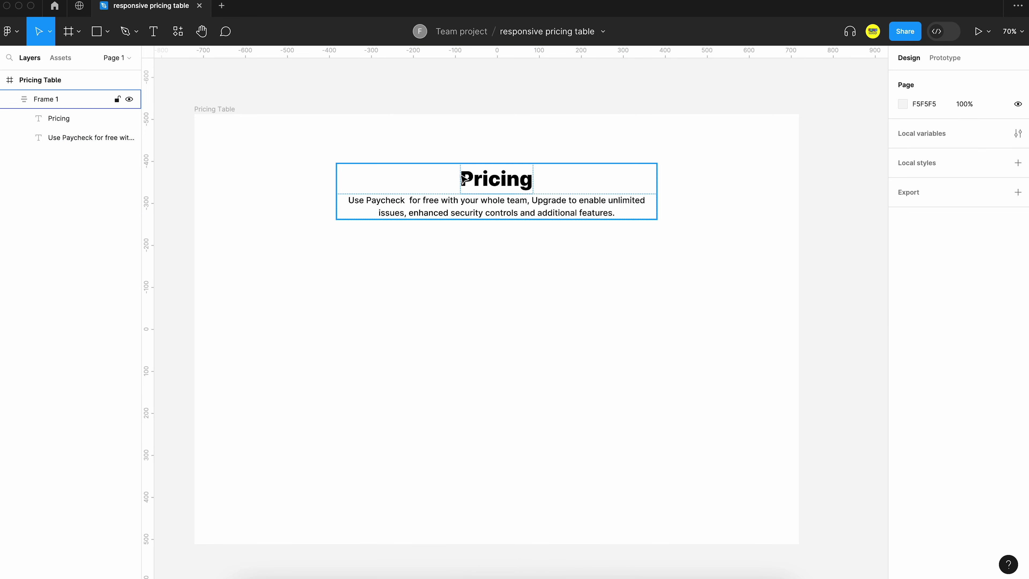
pyautogui.click(480, 184)
pyautogui.click(329, 274)
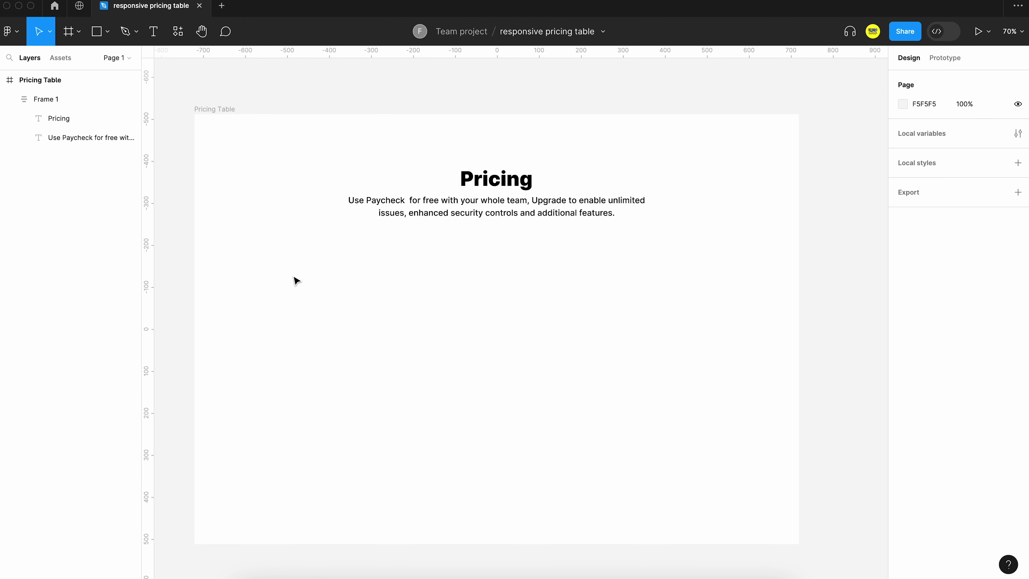
# Step: Draw a grey card rectangle below the heading and duplicate it into three side-by-side cards
pyautogui.press('r')
pyautogui.moveTo(264, 238); pyautogui.dragTo(406, 515)
pyautogui.keyDown('alt'); pyautogui.moveTo(322, 391); pyautogui.dragTo(482, 393); pyautogui.keyUp('alt')
pyautogui.press('super+d')
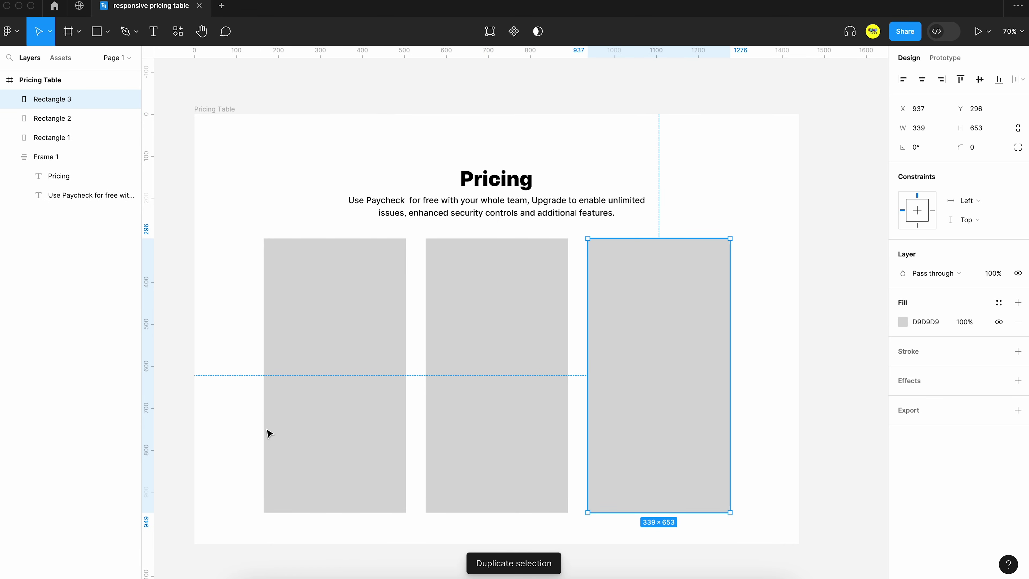
pyautogui.click(381, 232)
# Step: Label the first card 'Free', left-aligned, with a '$0/month' price line beneath
pyautogui.press('t')
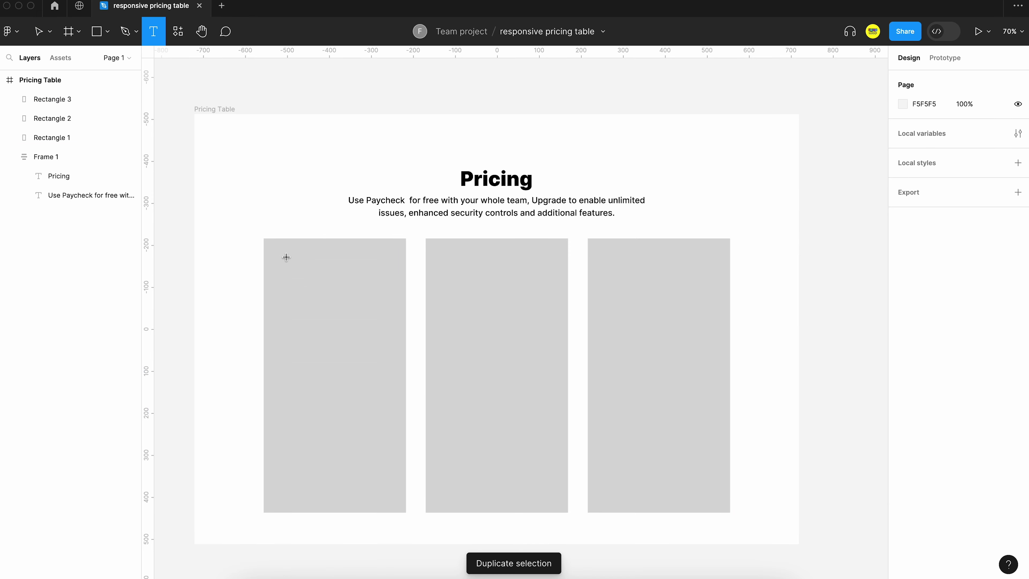
pyautogui.click(287, 257)
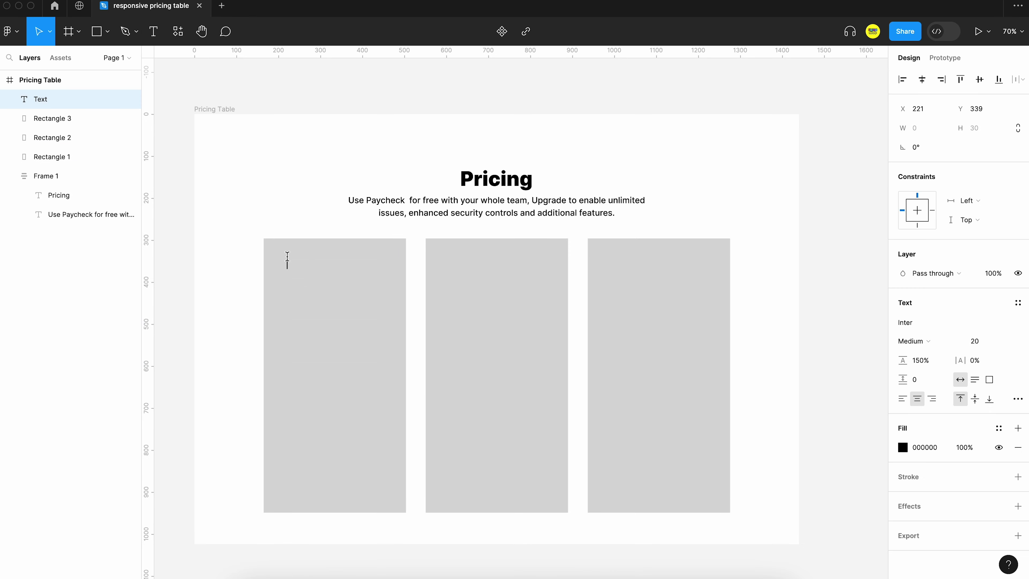
pyautogui.write('Free')
pyautogui.press('Escape')
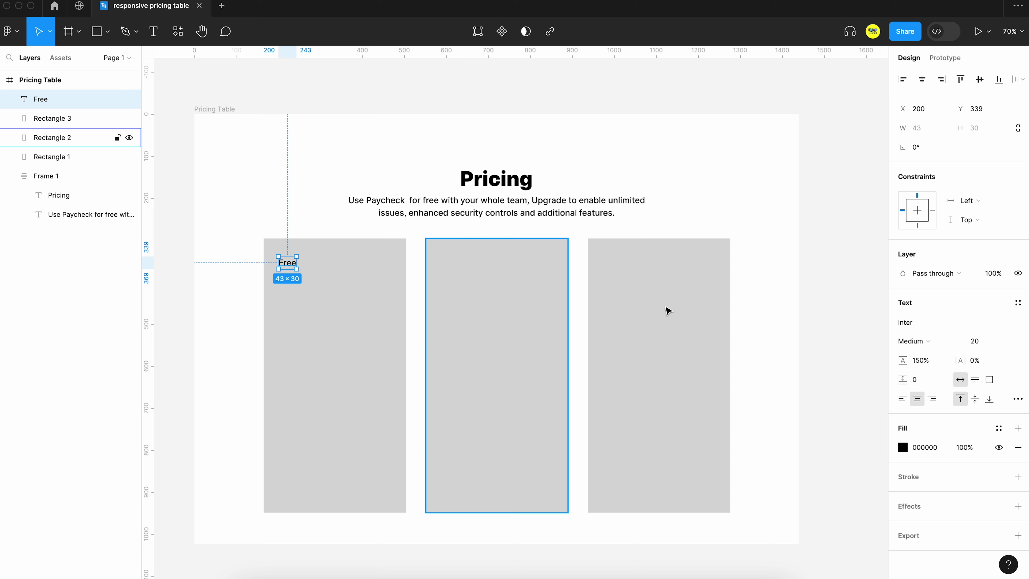
pyautogui.click(902, 399)
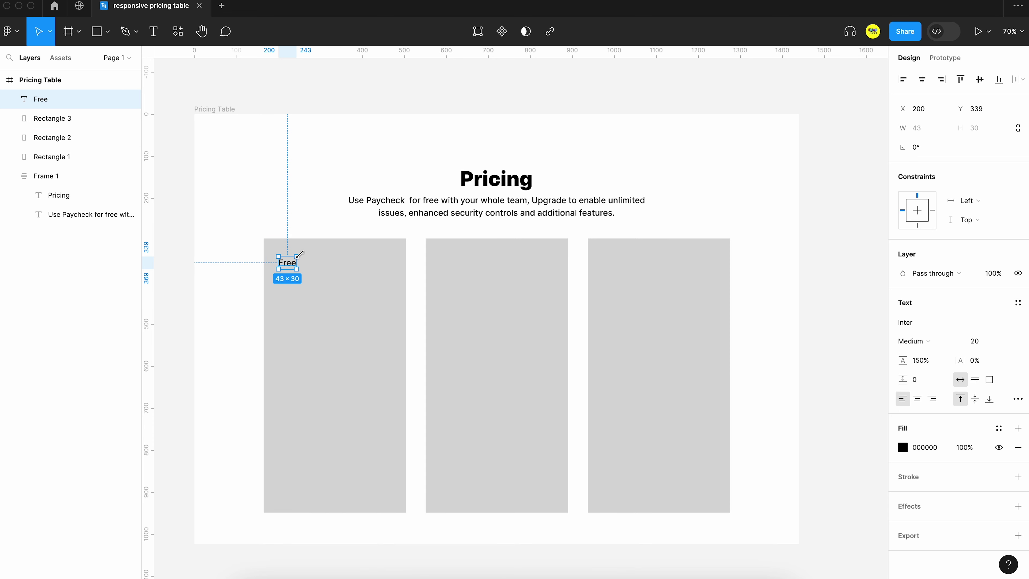
pyautogui.moveTo(287, 263); pyautogui.dragTo(285, 282)
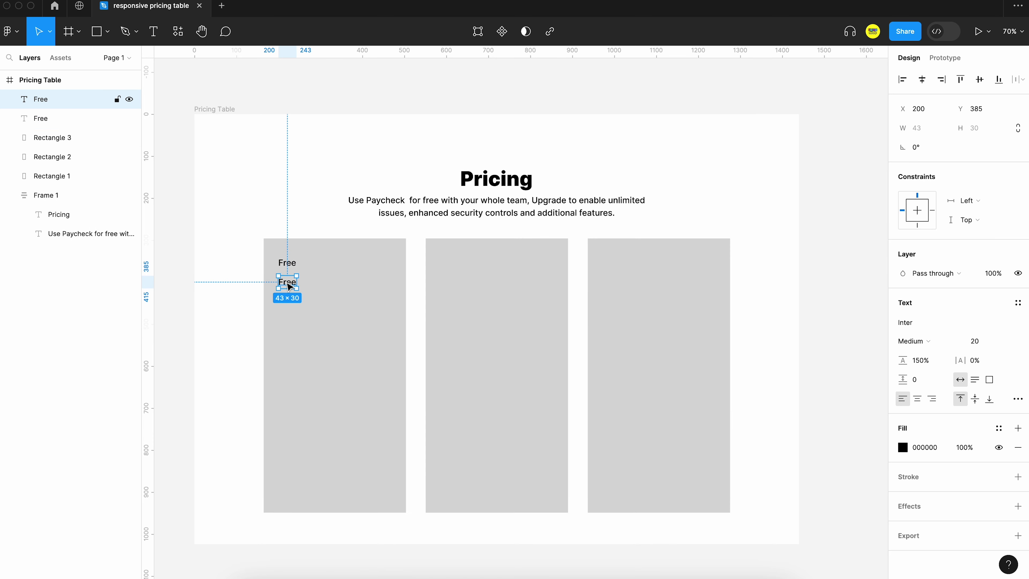
pyautogui.doubleClick(286, 282)
pyautogui.write('$')
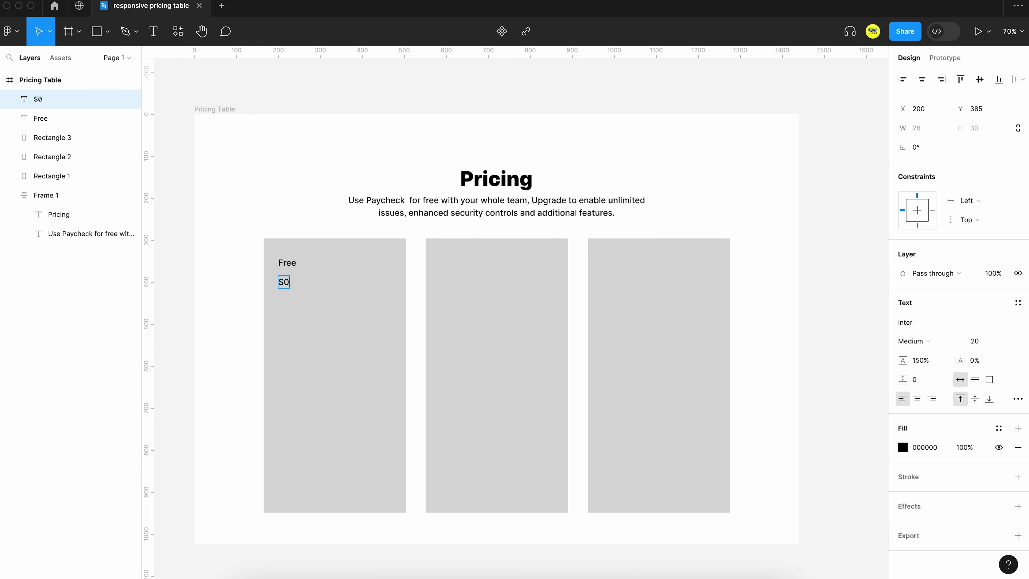
pyautogui.write('0/month')
# Step: Add feature lines 'Industry leading ticketing system' and 'Messaging across web, mobile and social'
pyautogui.press('Escape')
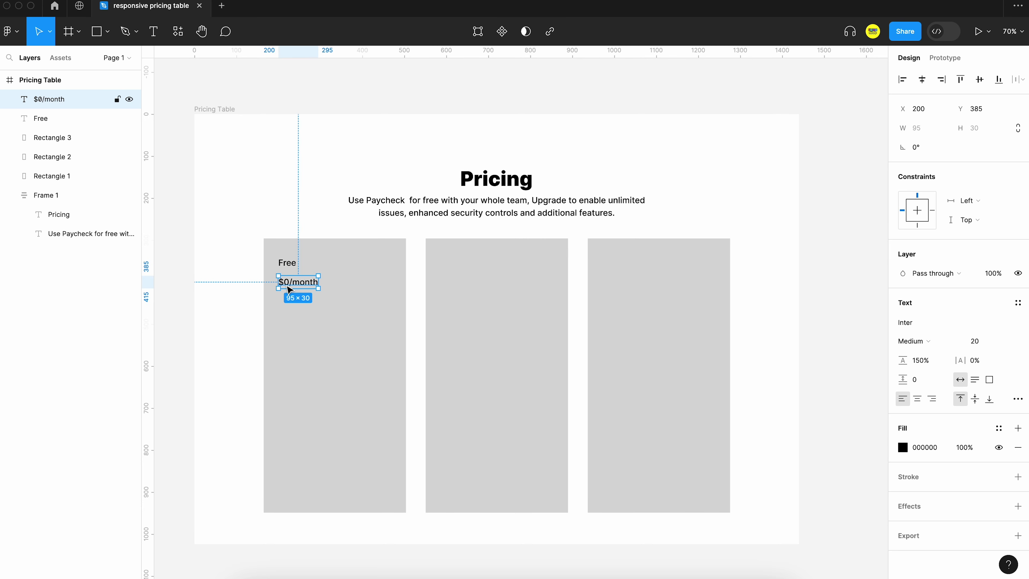
pyautogui.moveTo(289, 290); pyautogui.dragTo(285, 308)
pyautogui.doubleClick(286, 310)
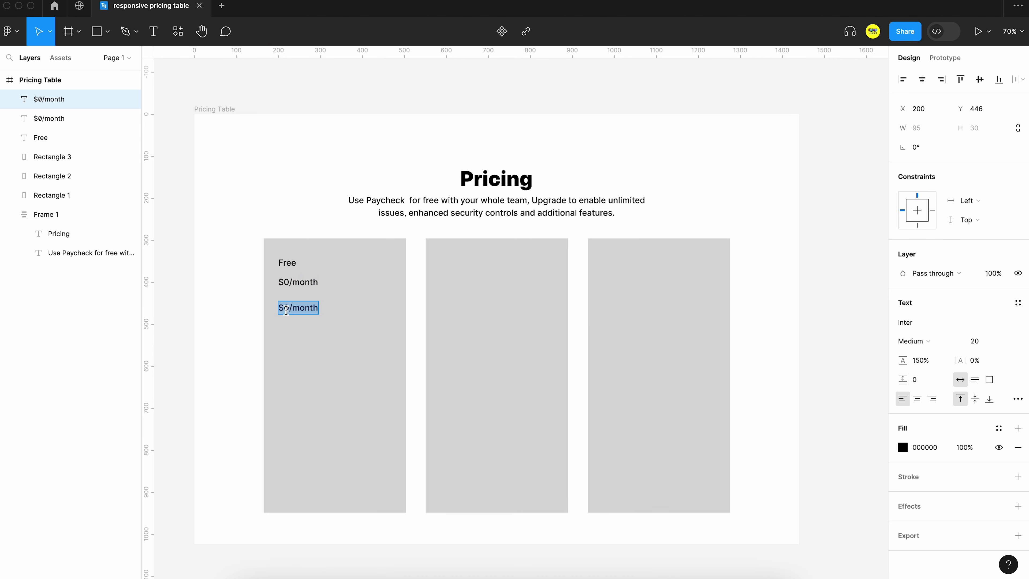
pyautogui.write('Industry')
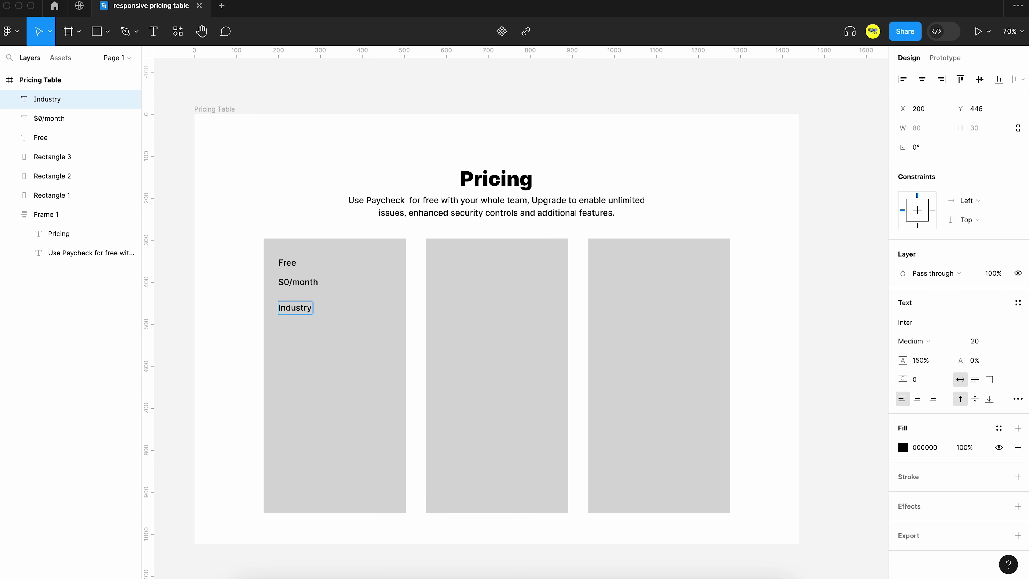
pyautogui.write(' leading ticketin')
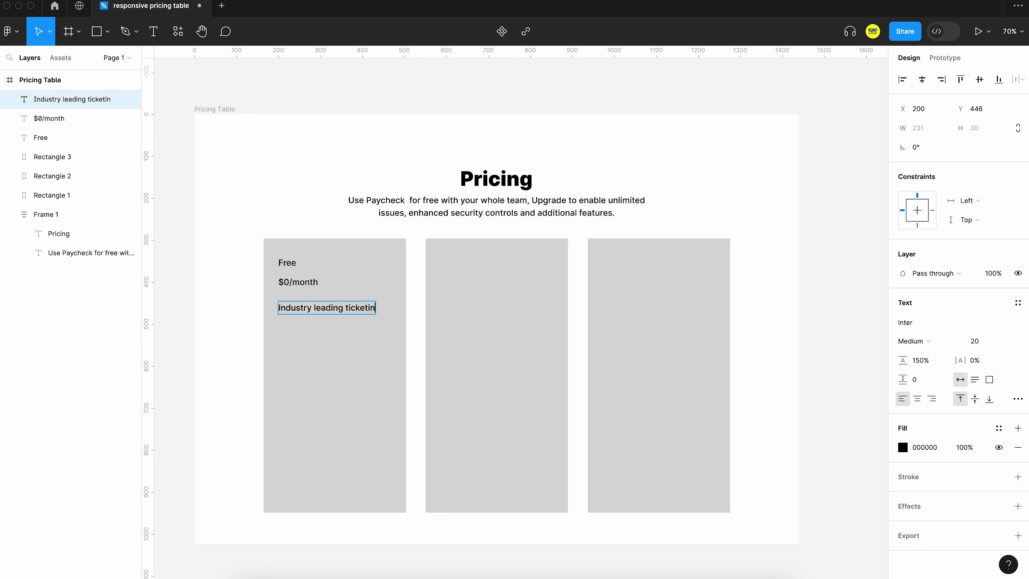
pyautogui.write('g system')
pyautogui.press('Escape')
pyautogui.moveTo(307, 312); pyautogui.dragTo(308, 325)
pyautogui.press('Return')
pyautogui.write('Me')
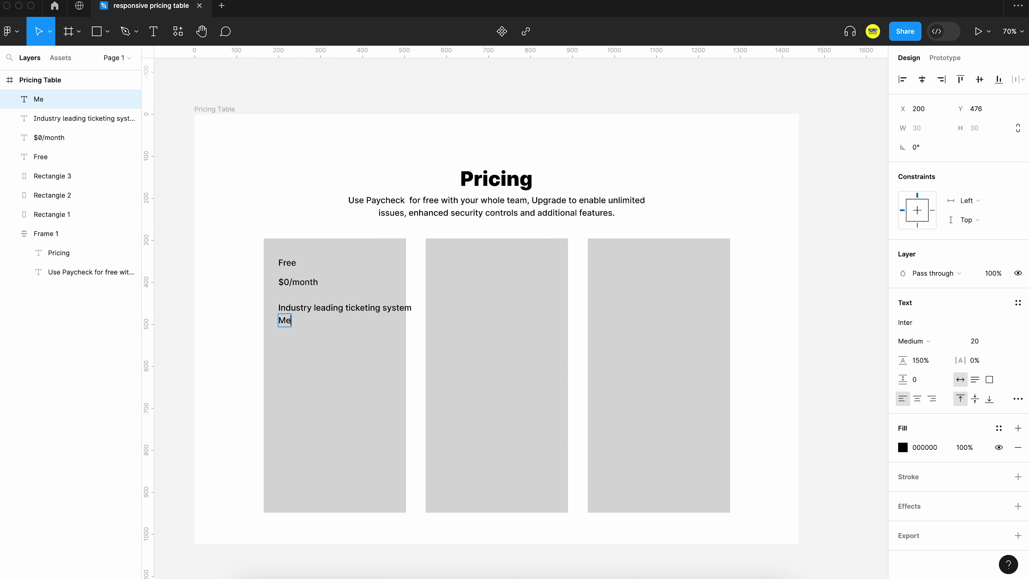
pyautogui.write('ssaging acr')
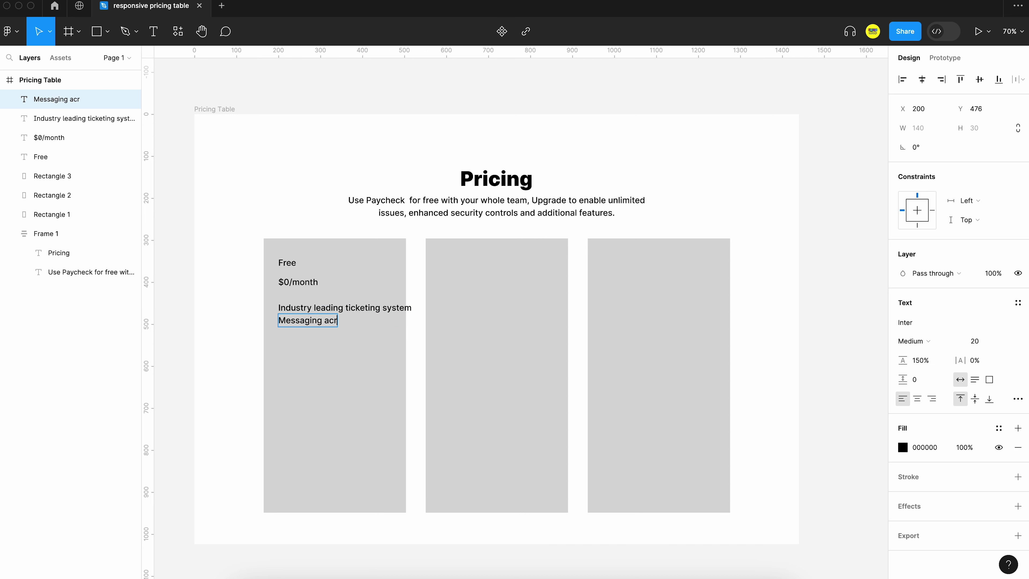
pyautogui.write('oss web, mobile,')
pyautogui.press('BackSpace')
pyautogui.write('and social')
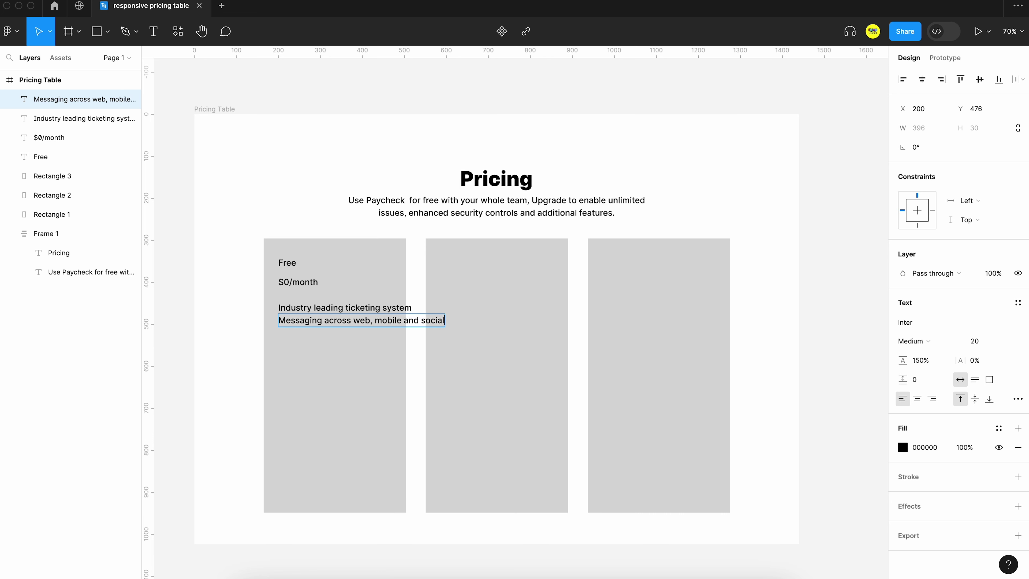
pyautogui.press('Escape')
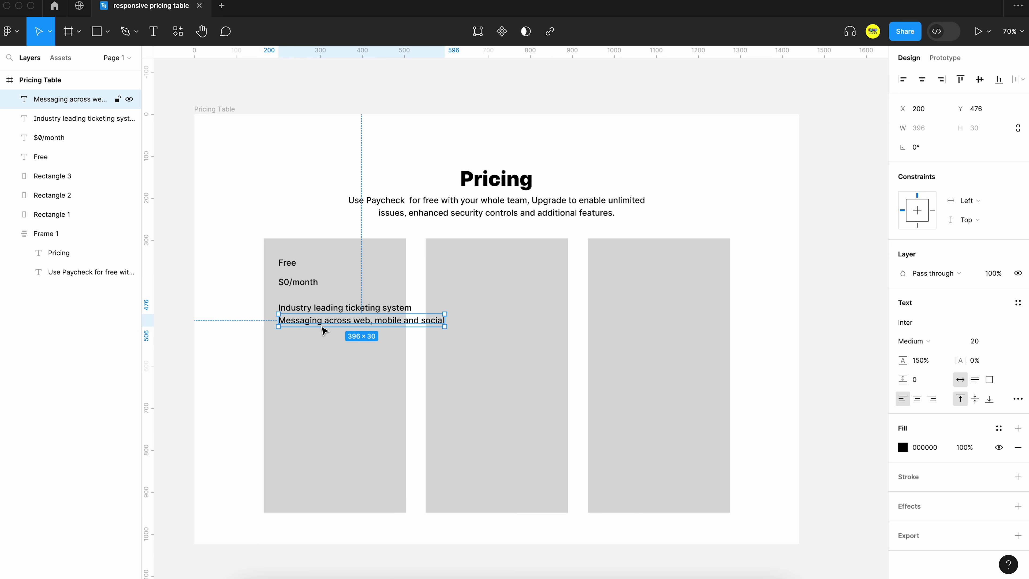
# Step: Add feature lines 'Unlimited members', 'Email, voice, SMS, and live chat support' and 'Help center'
pyautogui.moveTo(321, 329)
pyautogui.mouseDown()
pyautogui.moveTo(311, 327)
pyautogui.moveTo(318, 343)
pyautogui.mouseUp()
pyautogui.doubleClick(315, 336)
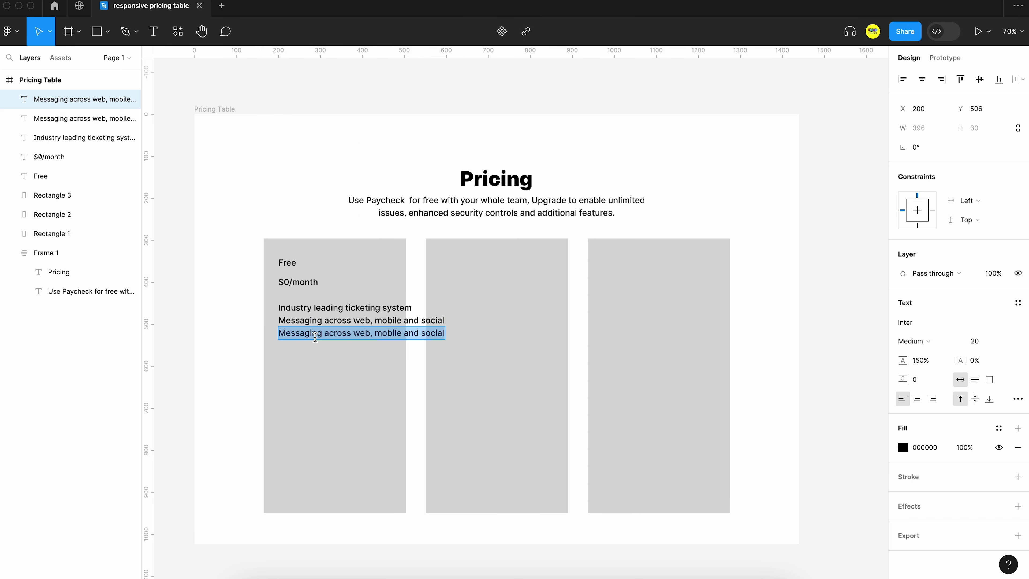
pyautogui.write('Unlimited')
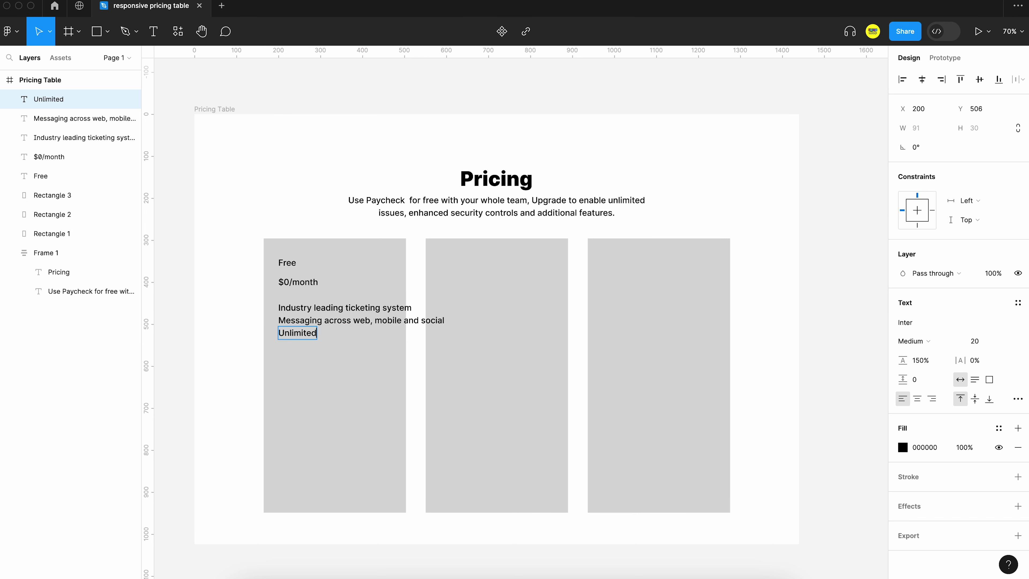
pyautogui.write(' members')
pyautogui.press('Escape')
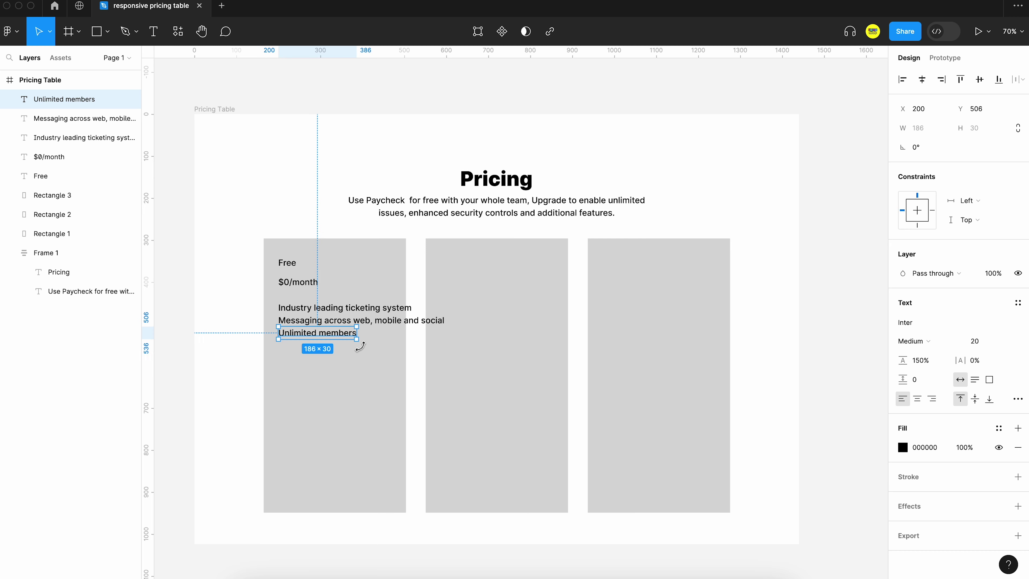
pyautogui.moveTo(316, 333); pyautogui.dragTo(316, 354)
pyautogui.doubleClick(316, 353)
pyautogui.write('Ema')
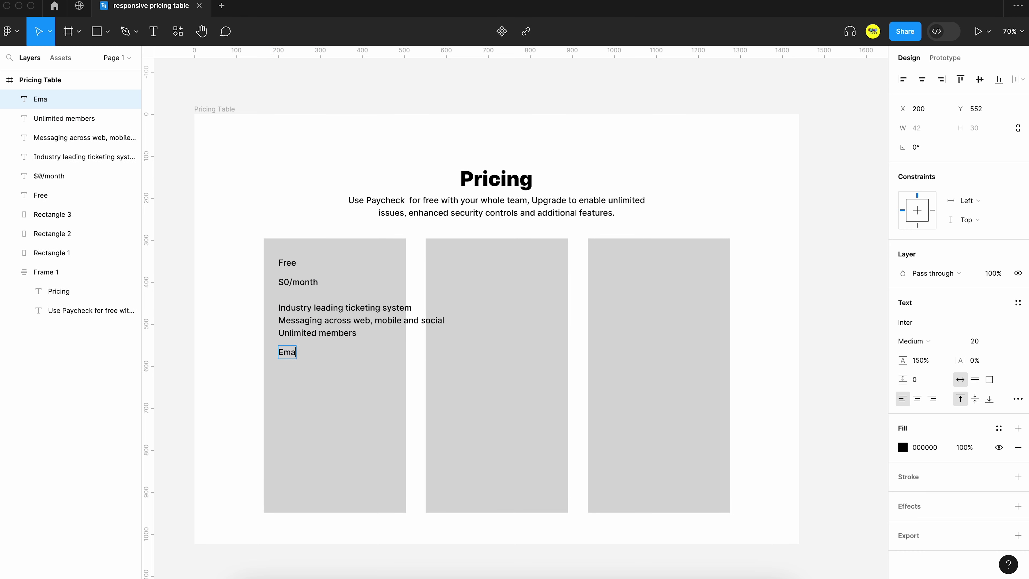
pyautogui.write('il, voice, SMS')
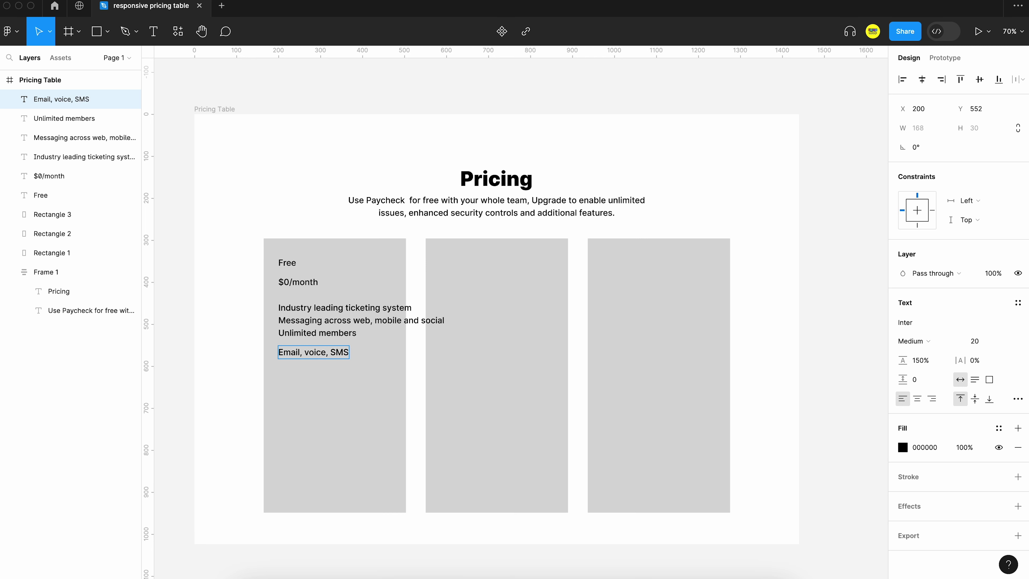
pyautogui.write(', and live chat support')
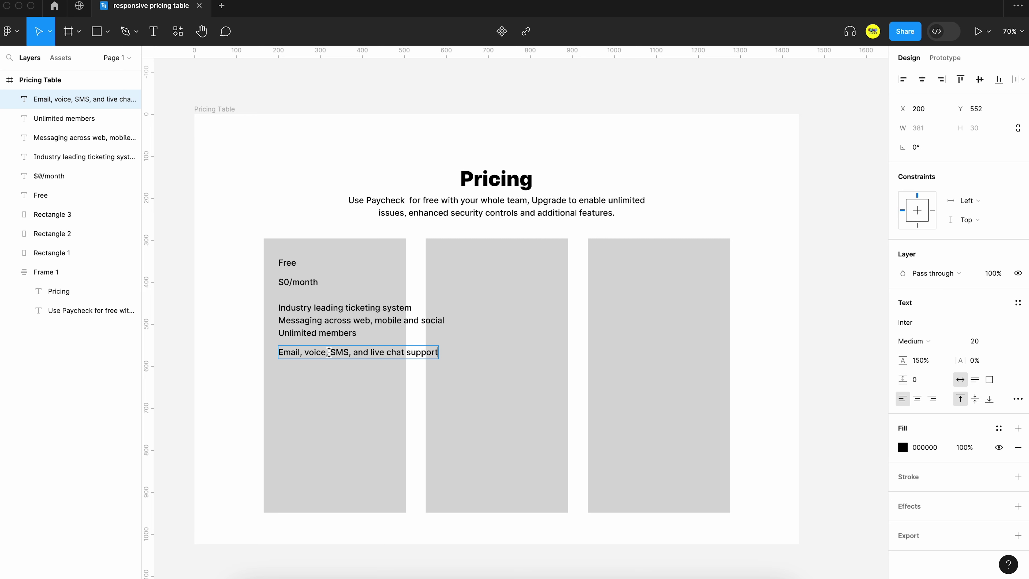
pyautogui.moveTo(329, 352); pyautogui.dragTo(315, 372)
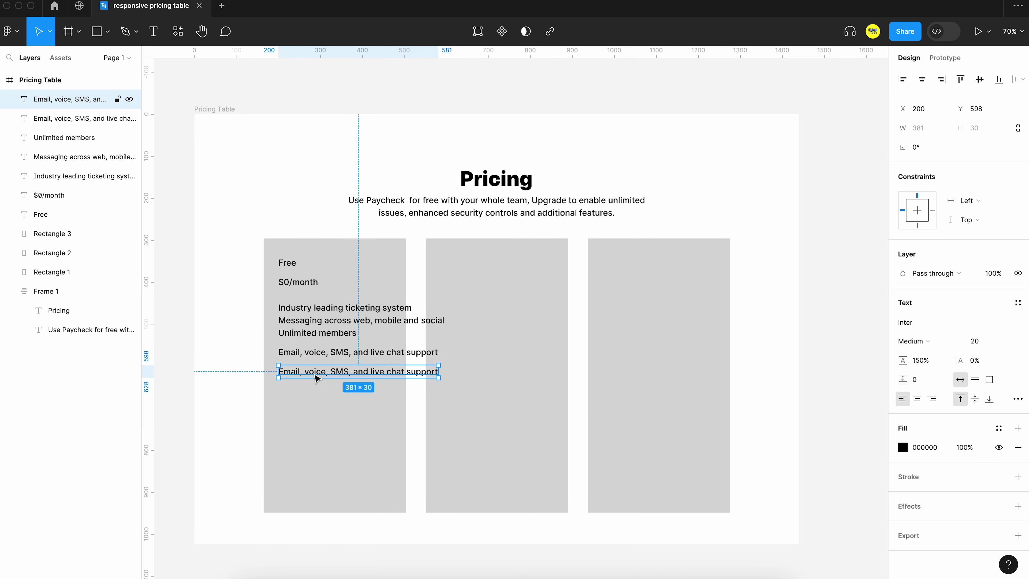
pyautogui.doubleClick(314, 372)
pyautogui.write('Help ')
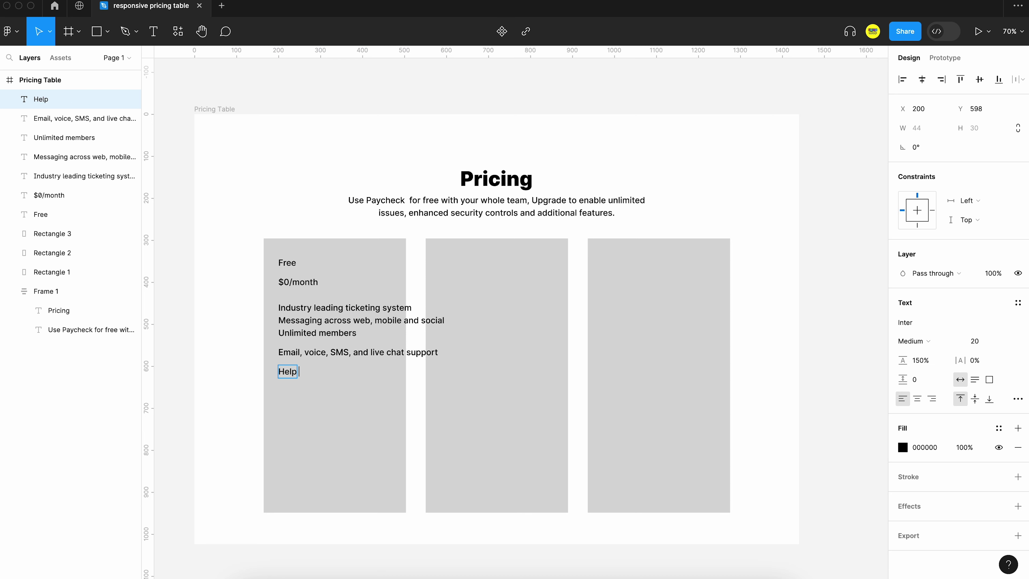
pyautogui.write('center')
pyautogui.press('Escape')
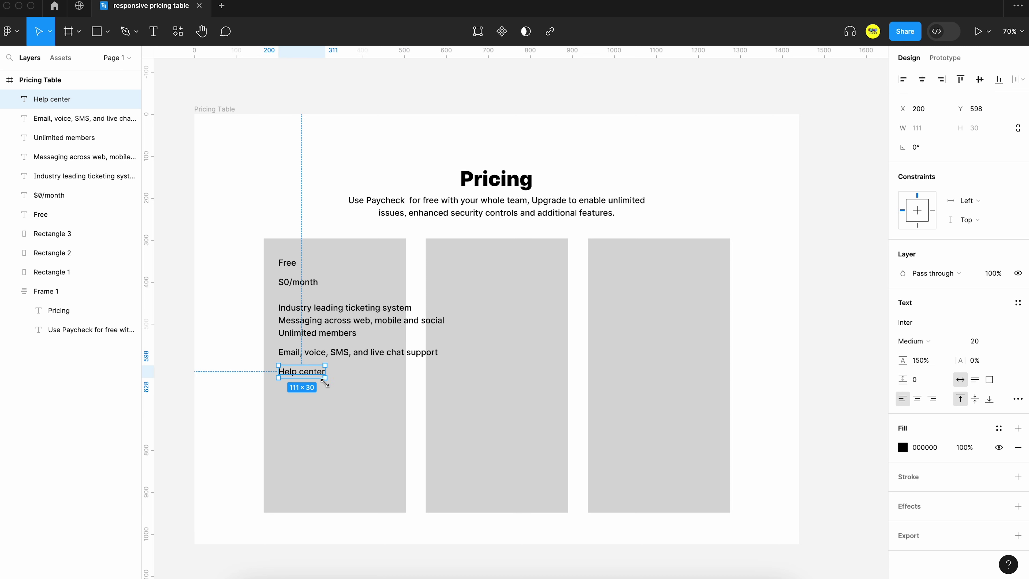
# Step: Add 'Easy to setup automations and workflows' and 'AI powered automated answers - Upto 50' lines
pyautogui.moveTo(321, 378); pyautogui.dragTo(312, 396)
pyautogui.doubleClick(312, 390)
pyautogui.write('Easy')
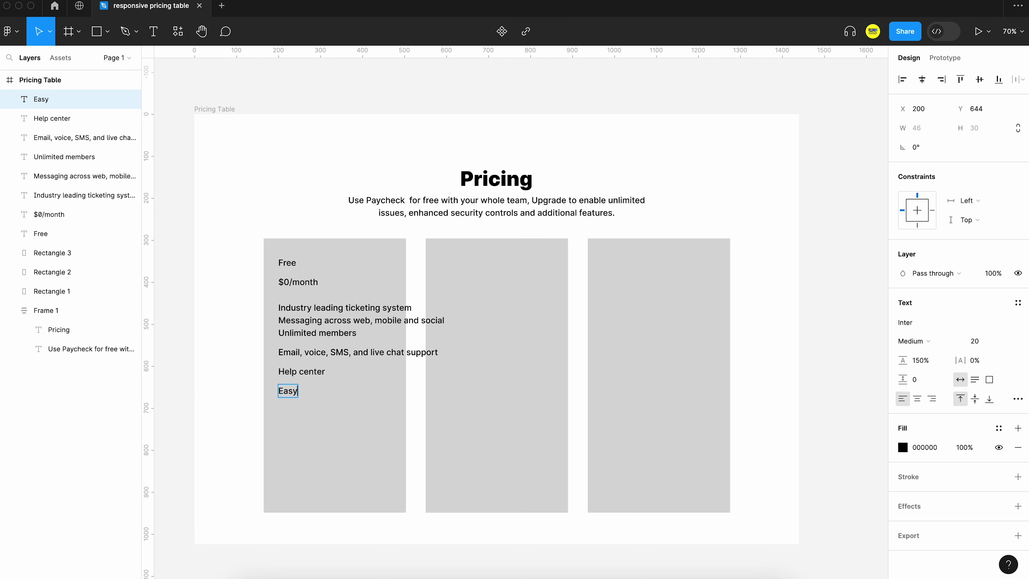
pyautogui.write(' to setup automations and awor')
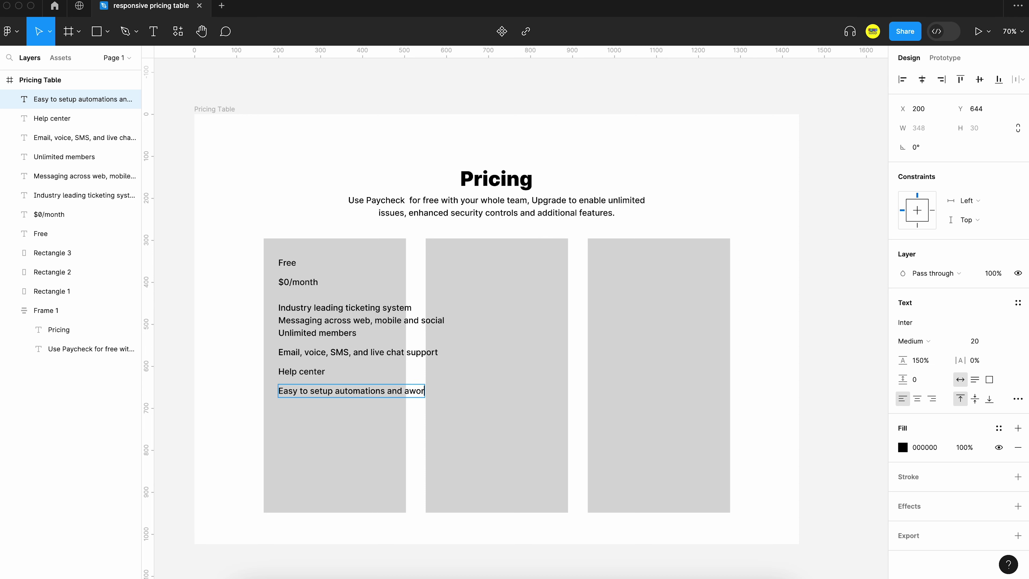
pyautogui.press('BackSpace')
pyautogui.press('BackSpace')
pyautogui.press('BackSpace')
pyautogui.press('BackSpace')
pyautogui.write('wo')
pyautogui.press('Escape')
pyautogui.moveTo(328, 392); pyautogui.dragTo(330, 413)
pyautogui.doubleClick(330, 411)
pyautogui.write('AI')
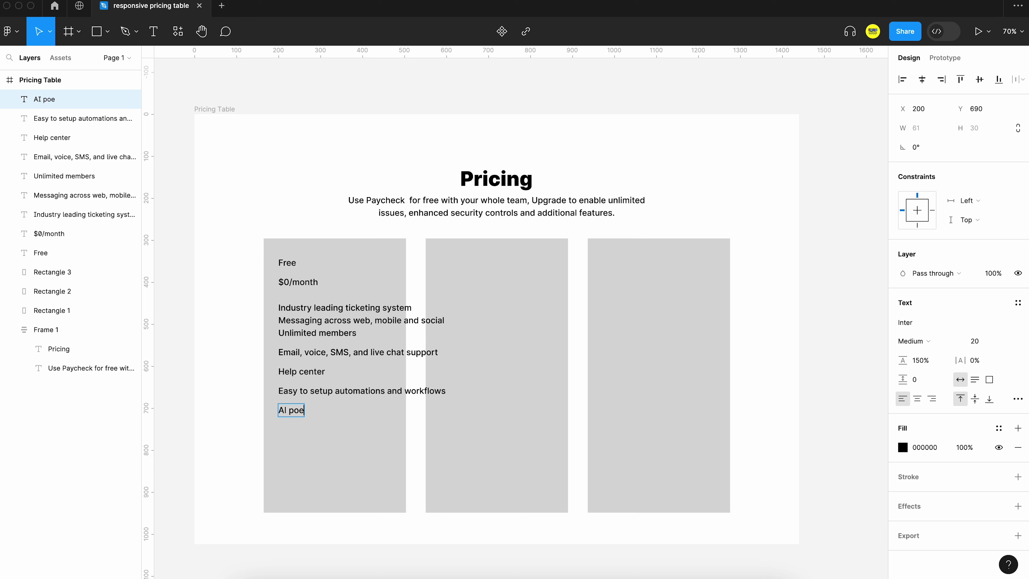
pyautogui.write(' powered automated answers ')
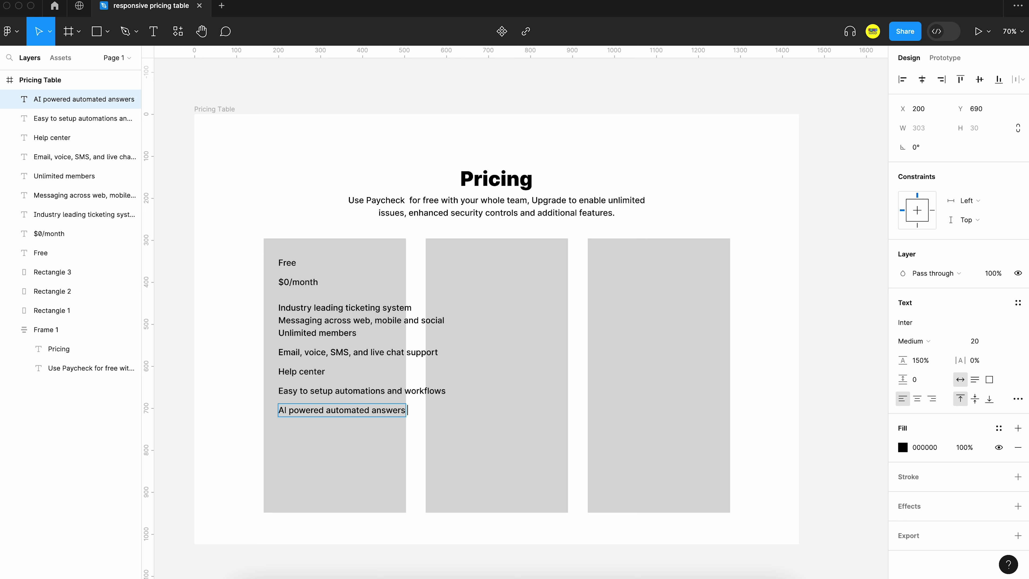
pyautogui.write('- Upto 50')
pyautogui.press('Escape')
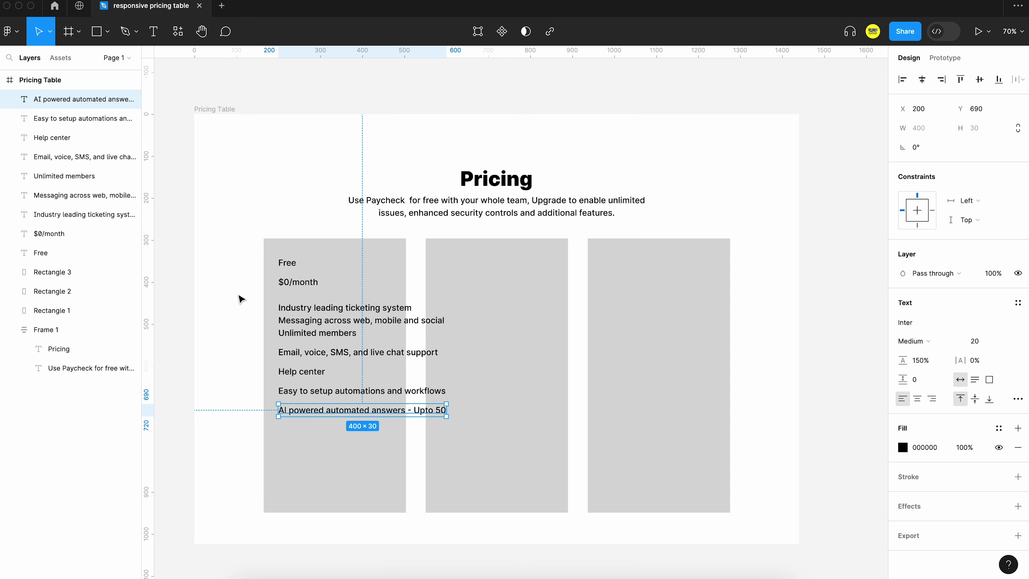
# Step: Set all the Free card's text lines to font size 16
pyautogui.moveTo(239, 296); pyautogui.dragTo(311, 425)
pyautogui.keyDown('shift'); pyautogui.click(308, 448); pyautogui.keyUp('shift')
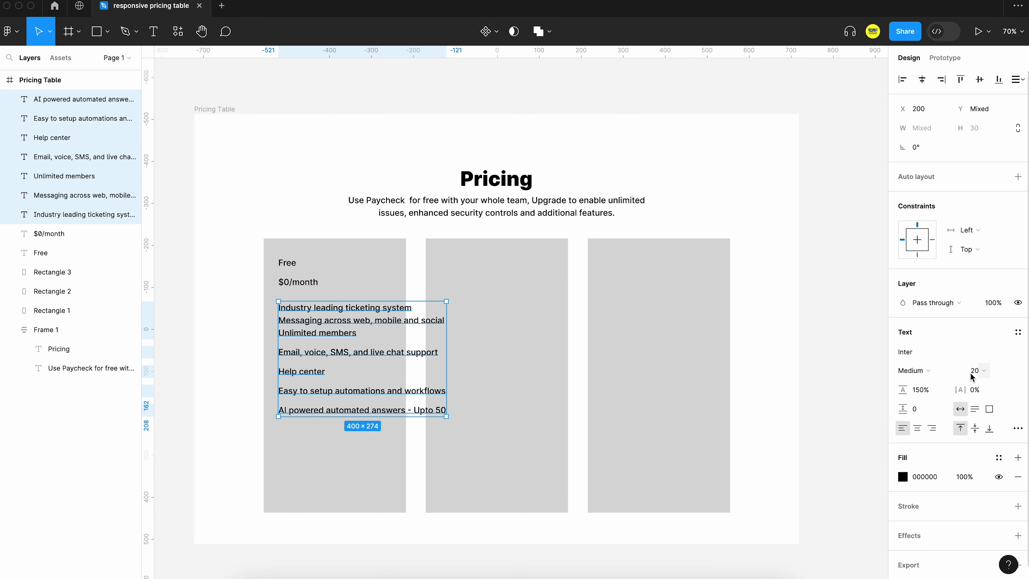
pyautogui.click(989, 373)
pyautogui.write('14')
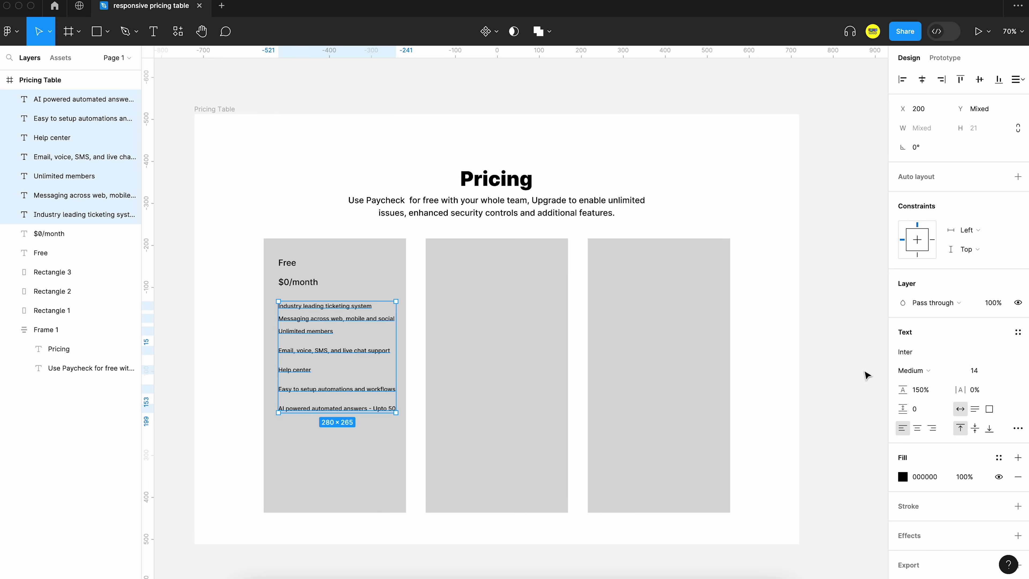
pyautogui.write('5')
pyautogui.press('Return')
pyautogui.press('Up')
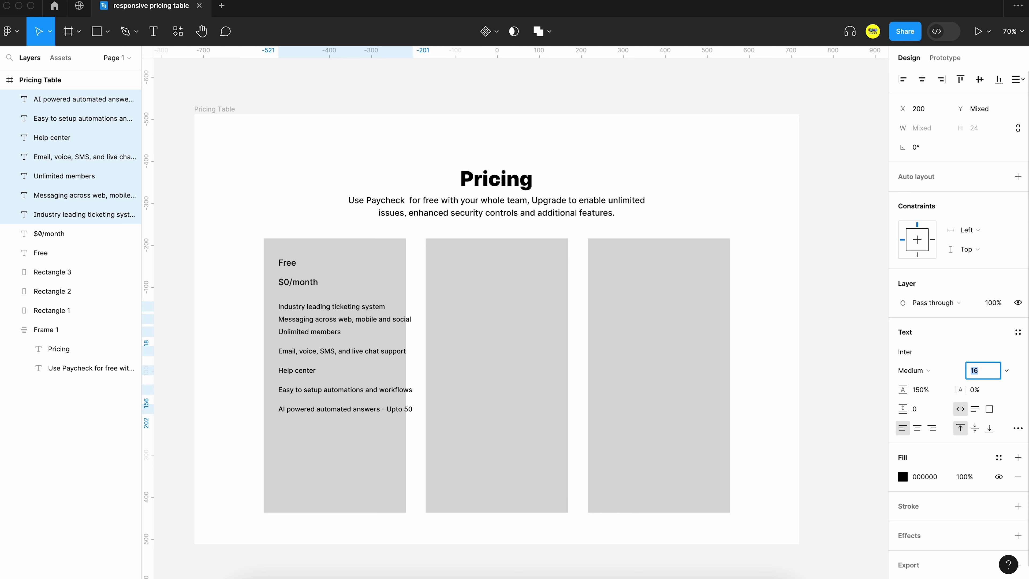
pyautogui.scroll(-1, 348, 351)
pyautogui.hscroll(-1, 348, 351)
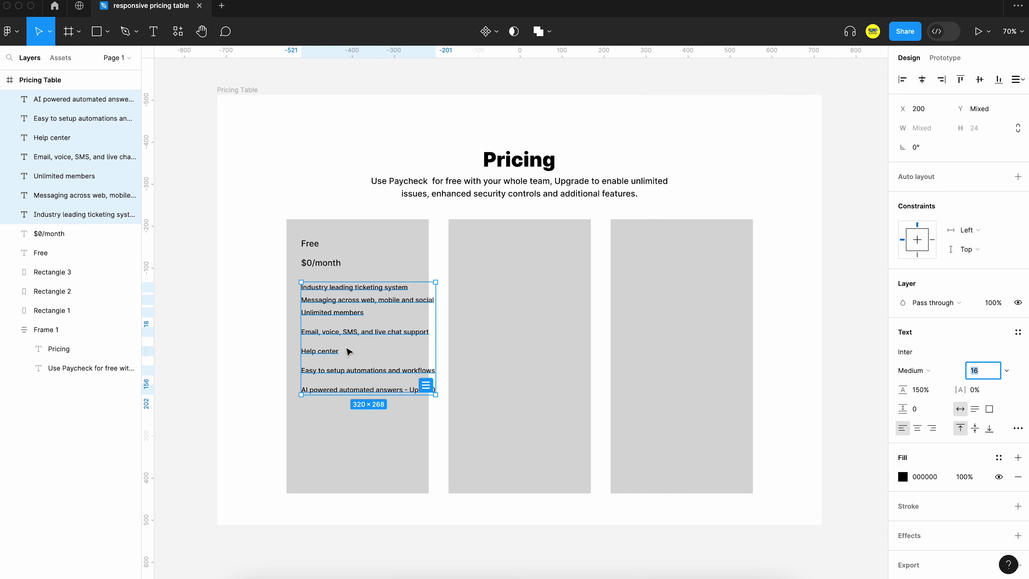
pyautogui.click(271, 386)
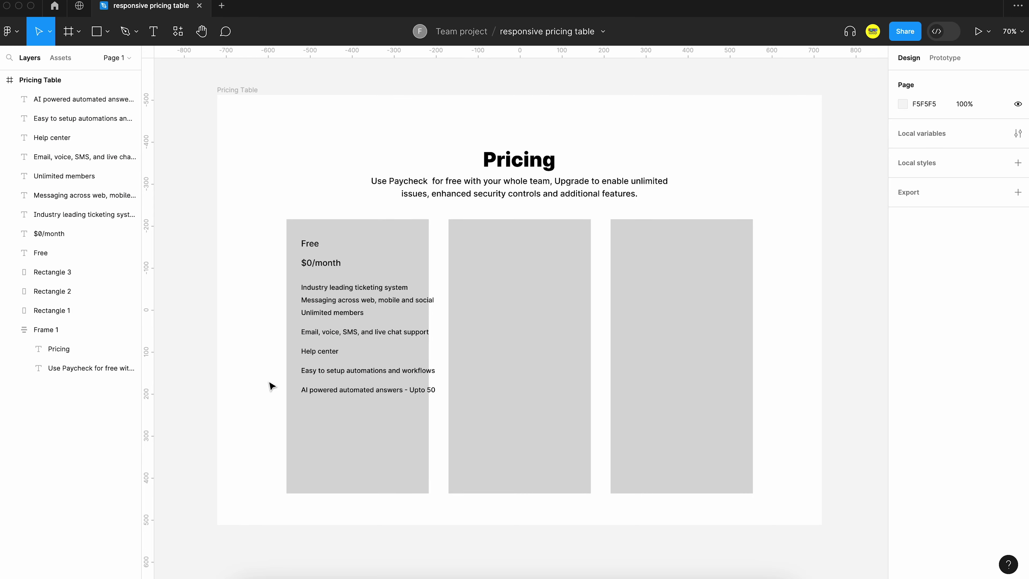
# Step: Draw a 272×58 button rectangle near the Free card's bottom and fill it blue
pyautogui.scroll(5, 271, 385)
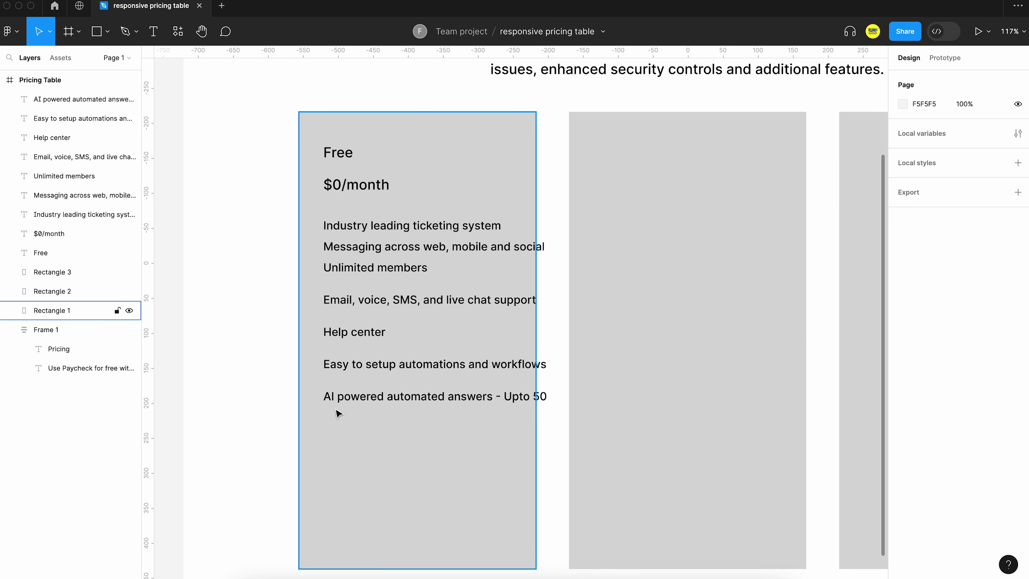
pyautogui.press('r')
pyautogui.moveTo(325, 470); pyautogui.dragTo(516, 512)
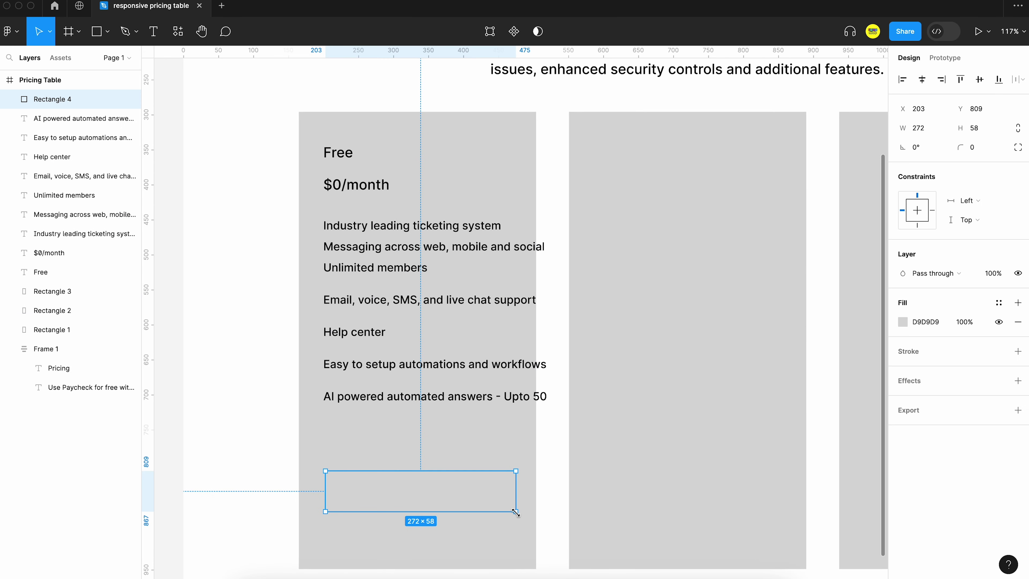
pyautogui.press('Escape')
pyautogui.click(406, 487)
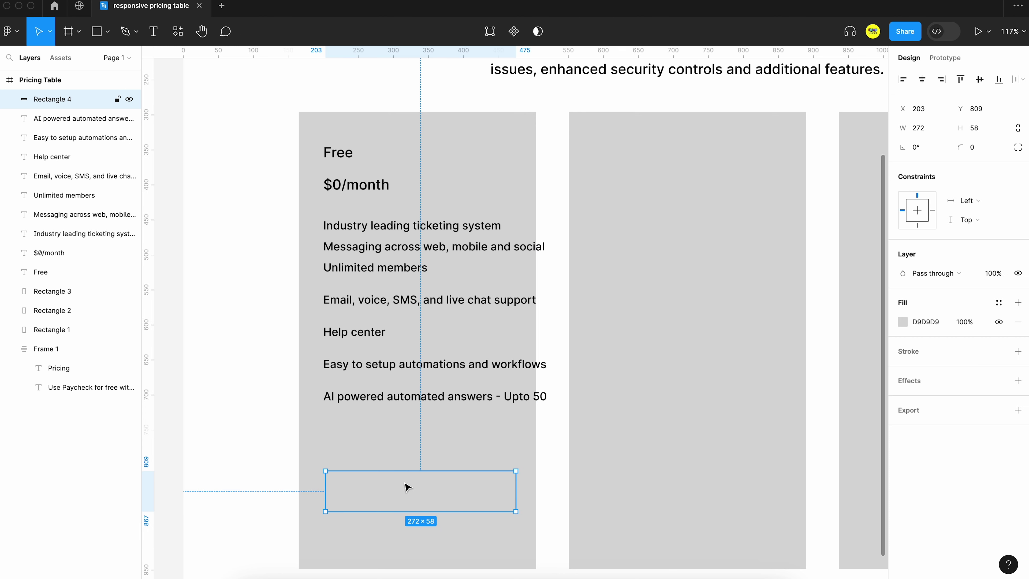
pyautogui.click(904, 323)
pyautogui.click(836, 437)
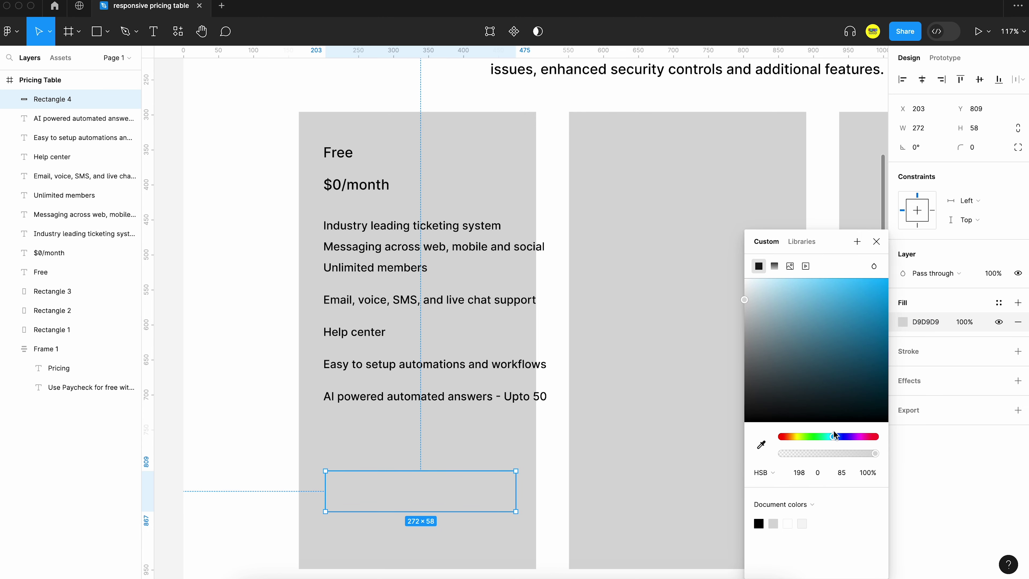
pyautogui.click(815, 306)
pyautogui.click(556, 409)
# Step: Add a white 'Get started free' label on the button
pyautogui.press('t')
pyautogui.click(377, 491)
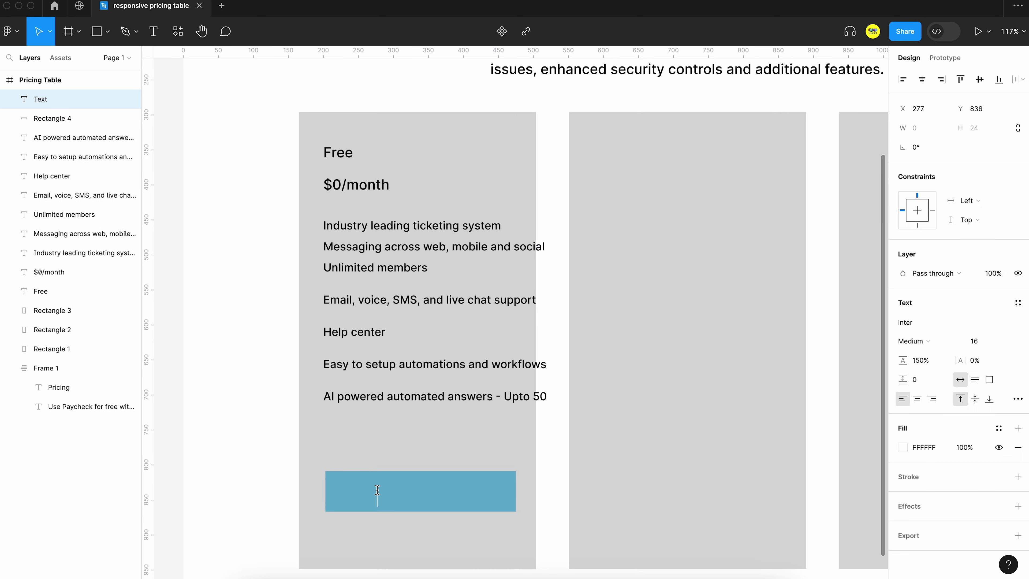
pyautogui.write('Get started f')
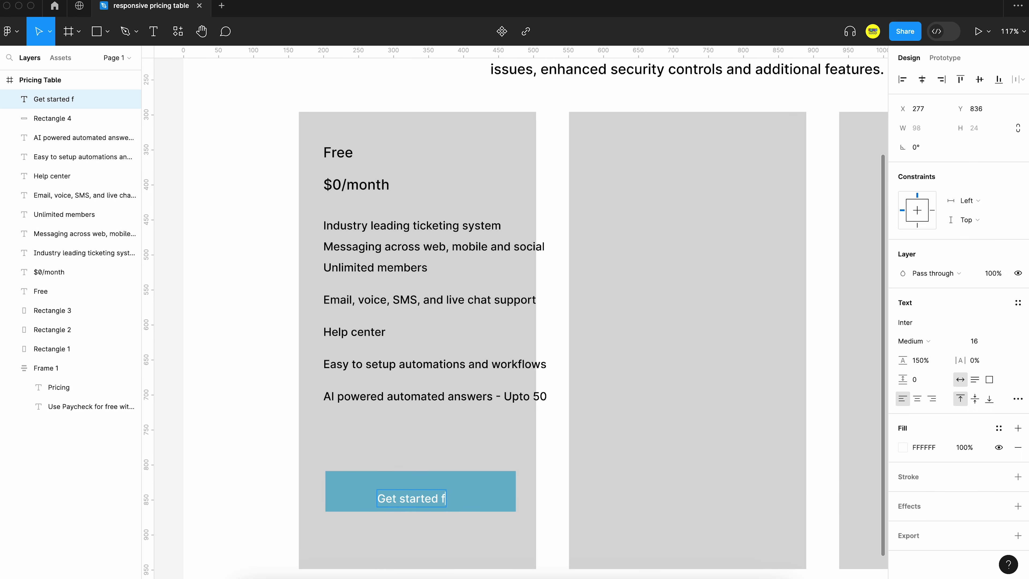
pyautogui.write('ree')
pyautogui.click(221, 436)
# Step: Wrap the Free card's feature lines in one auto-layout stack, and the title and price in another
pyautogui.click(365, 247)
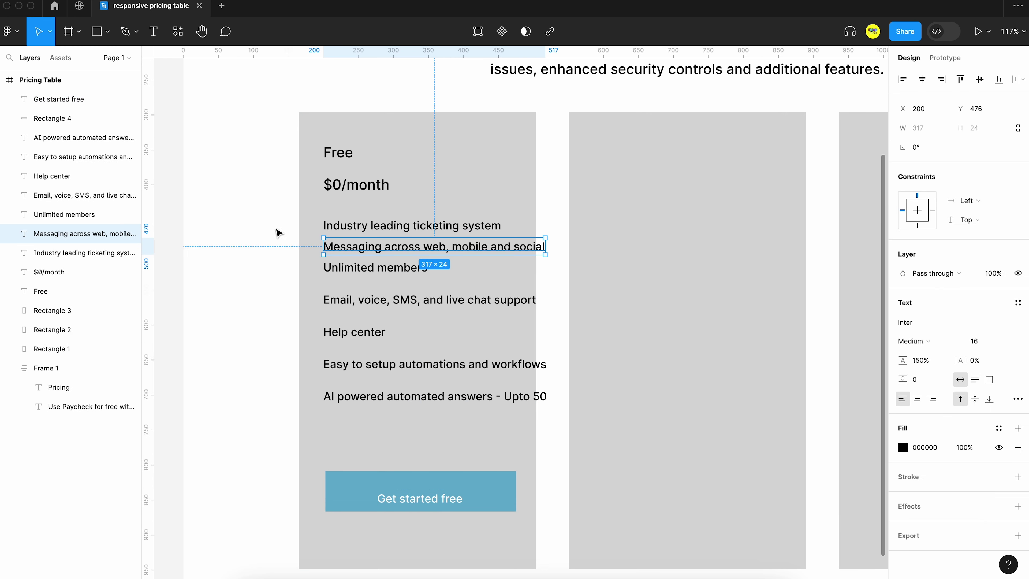
pyautogui.moveTo(273, 224); pyautogui.dragTo(422, 406)
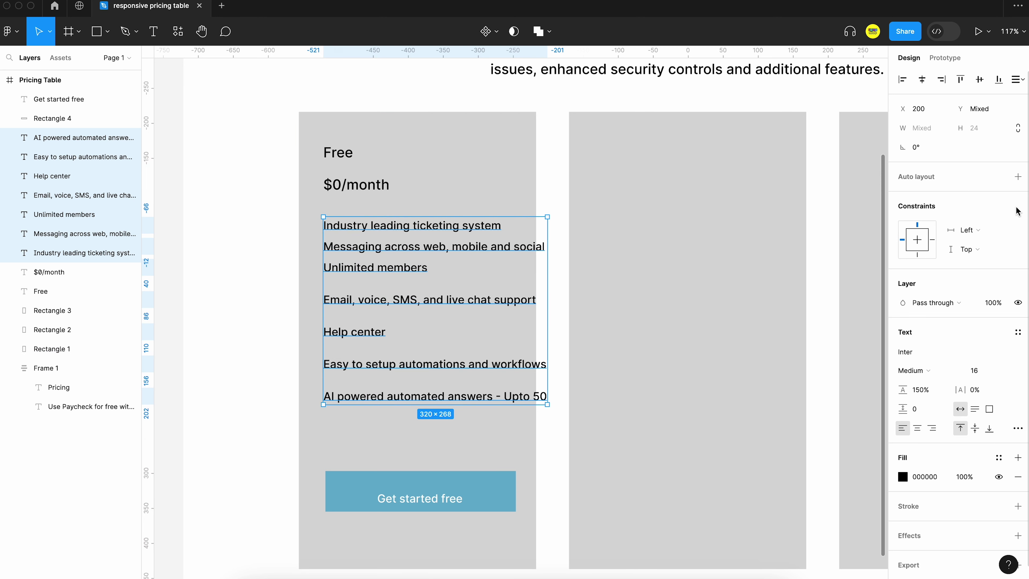
pyautogui.click(1018, 177)
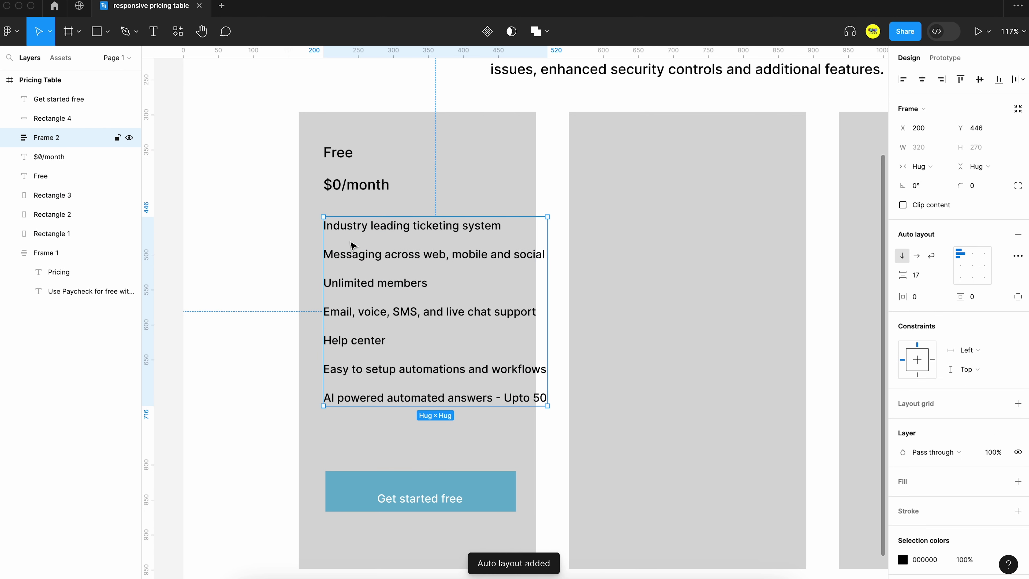
pyautogui.click(366, 184)
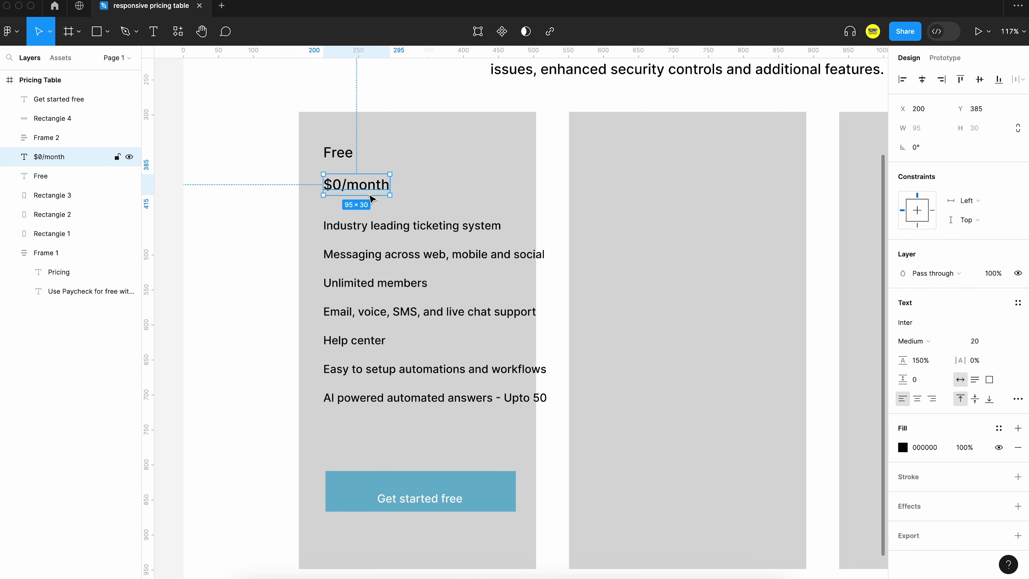
pyautogui.keyDown('shift'); pyautogui.click(342, 156); pyautogui.keyUp('shift')
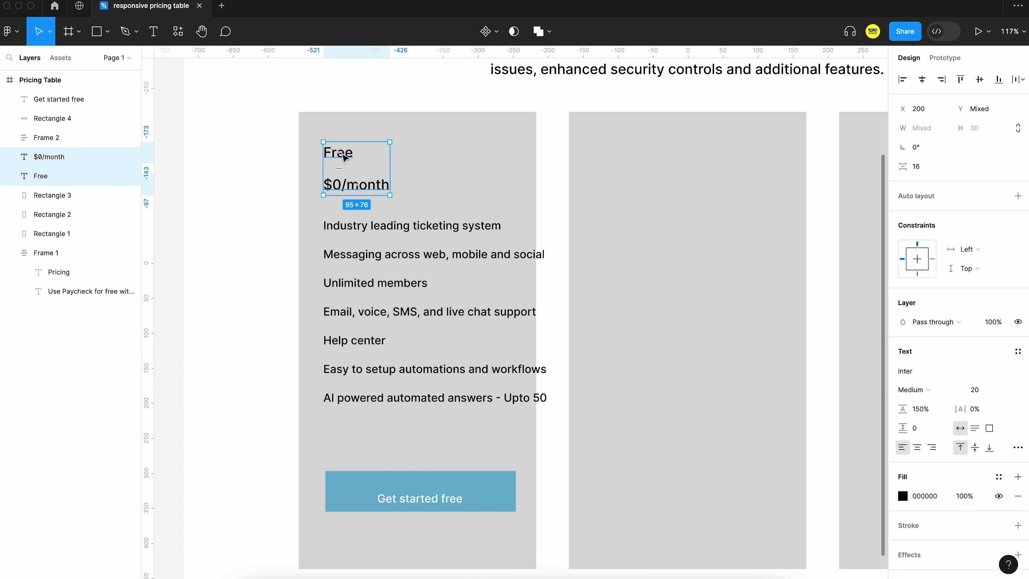
pyautogui.click(1019, 194)
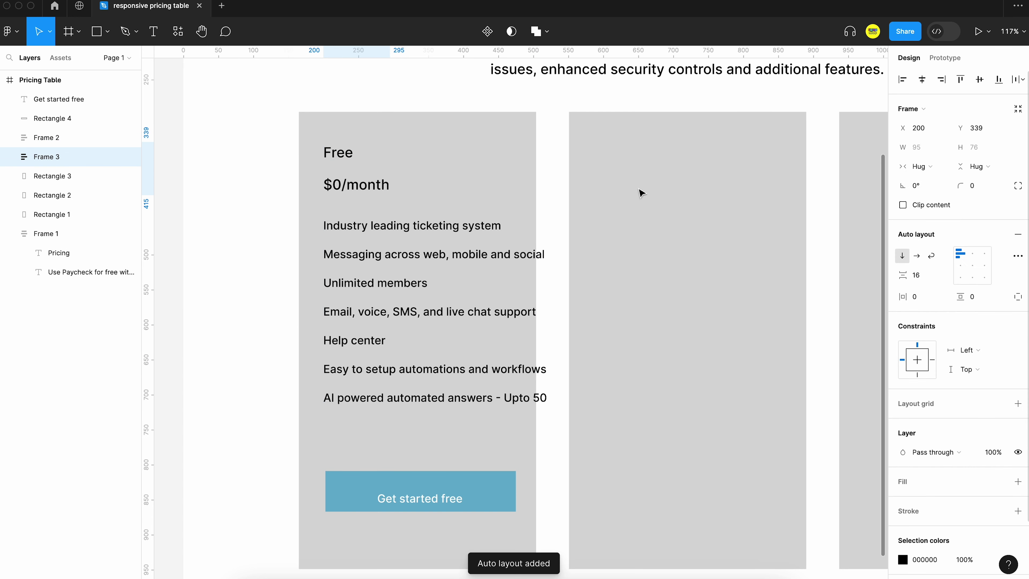
# Step: Duplicate the $0/month price twice and arrange the three copies in a horizontal auto-layout row
pyautogui.doubleClick(342, 185)
pyautogui.doubleClick(350, 187)
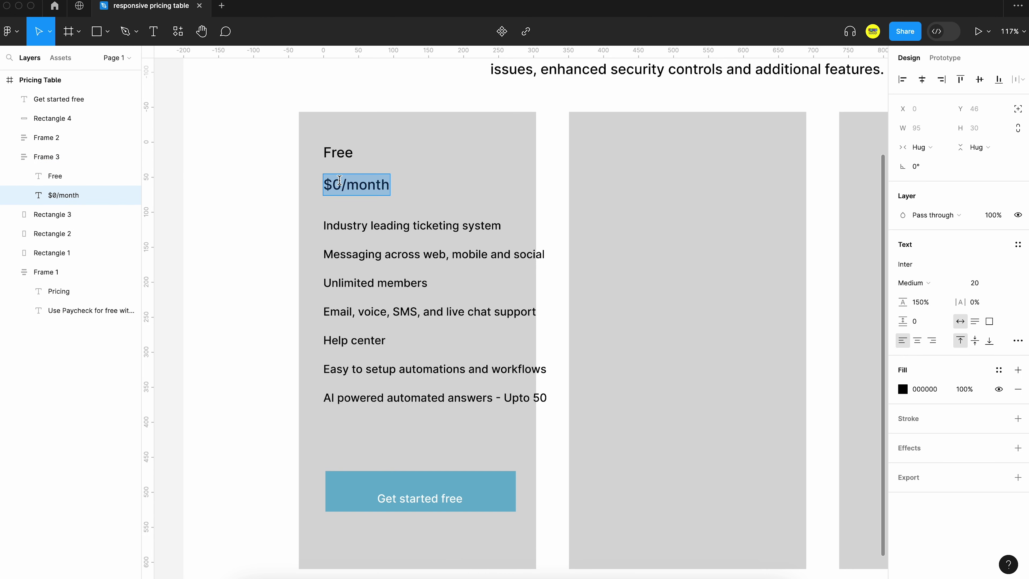
pyautogui.press('Escape')
pyautogui.press('super+d')
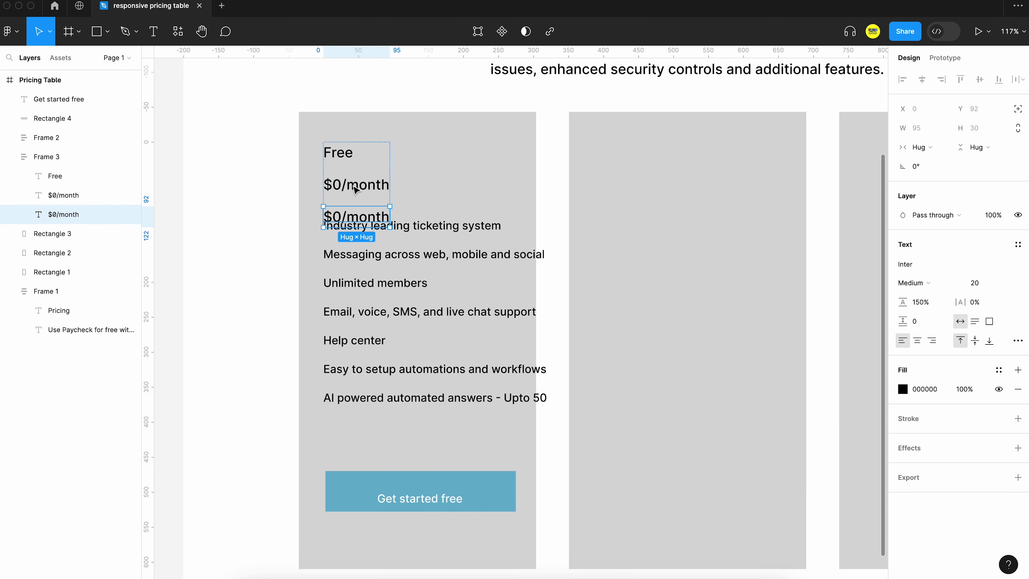
pyautogui.press('super+d')
pyautogui.keyDown('shift'); pyautogui.click(350, 208); pyautogui.keyUp('shift')
pyautogui.keyDown('shift'); pyautogui.click(352, 187); pyautogui.keyUp('shift')
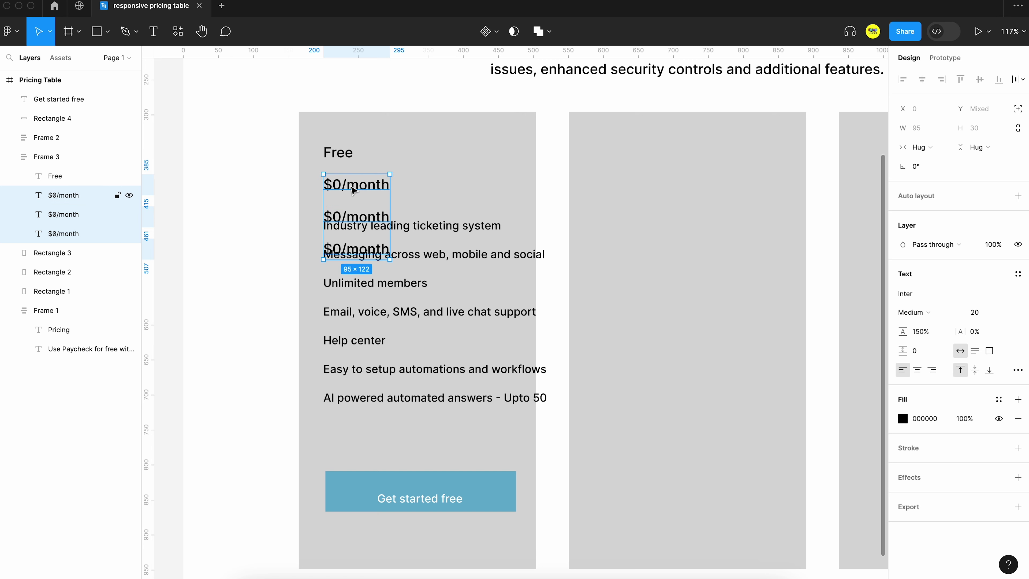
pyautogui.rightClick(352, 188)
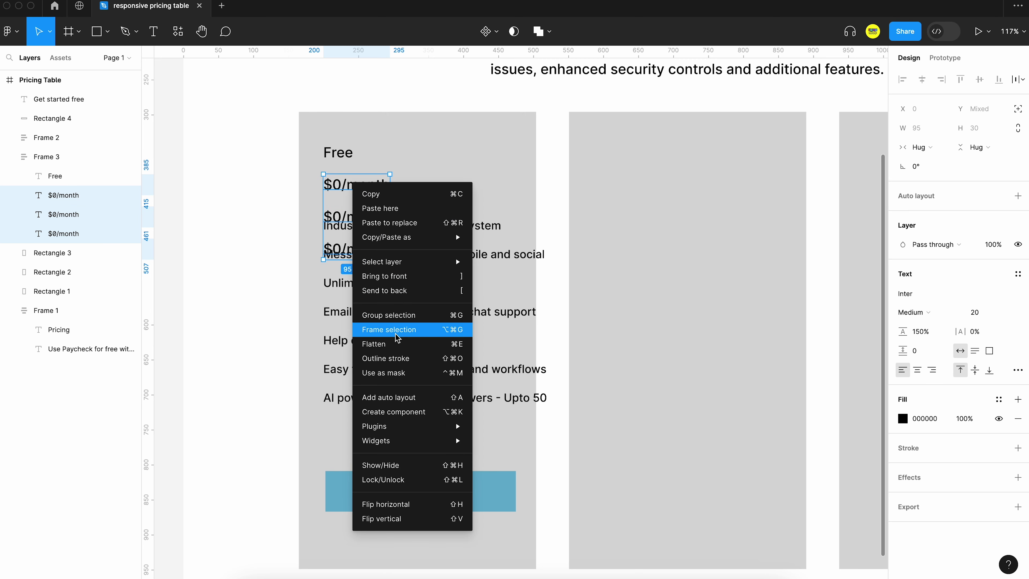
pyautogui.click(401, 315)
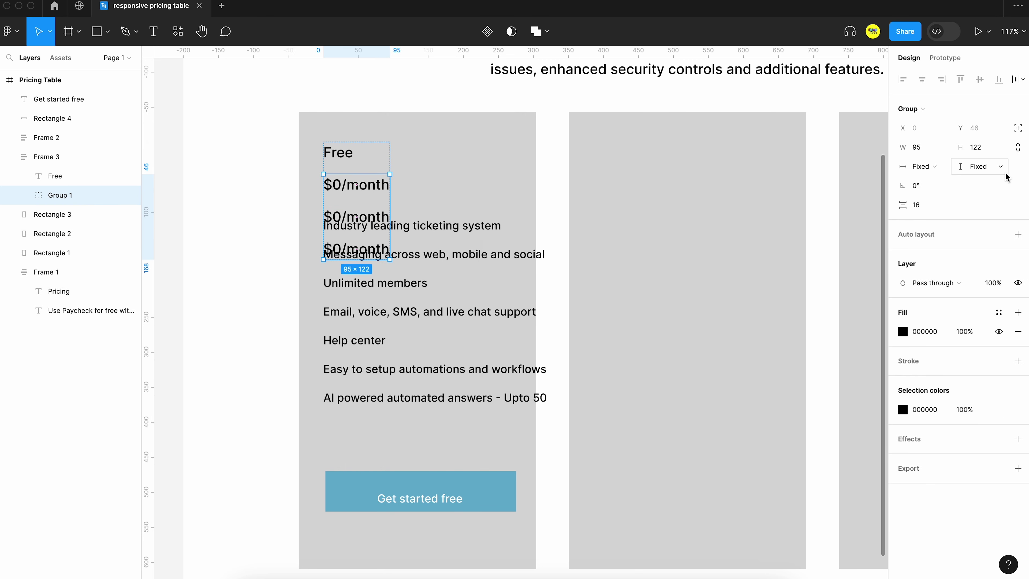
pyautogui.click(1018, 235)
pyautogui.click(917, 255)
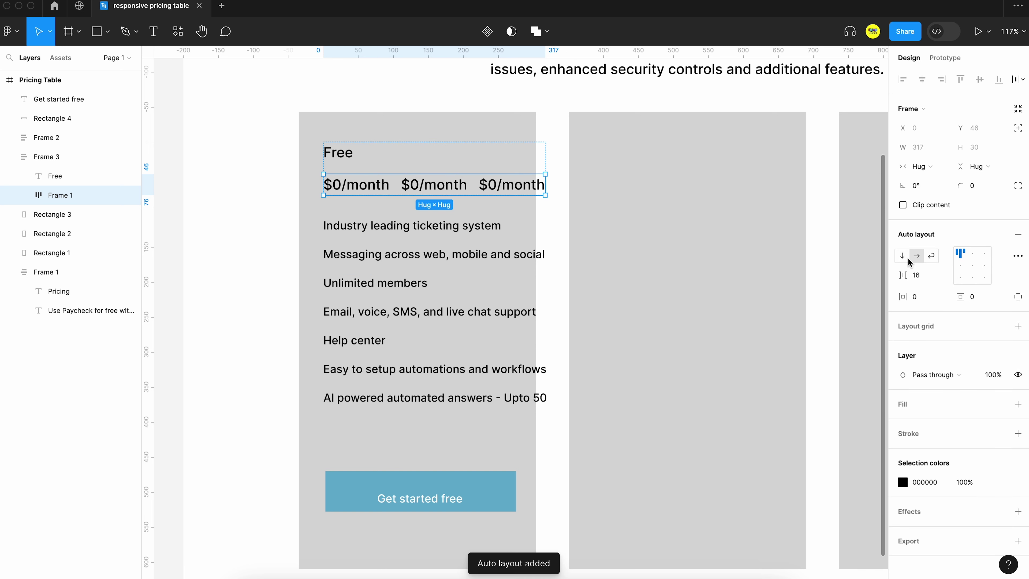
# Step: Edit the three price texts so they read "$", "0" and "/month"
pyautogui.click(379, 188)
pyautogui.doubleClick(377, 186)
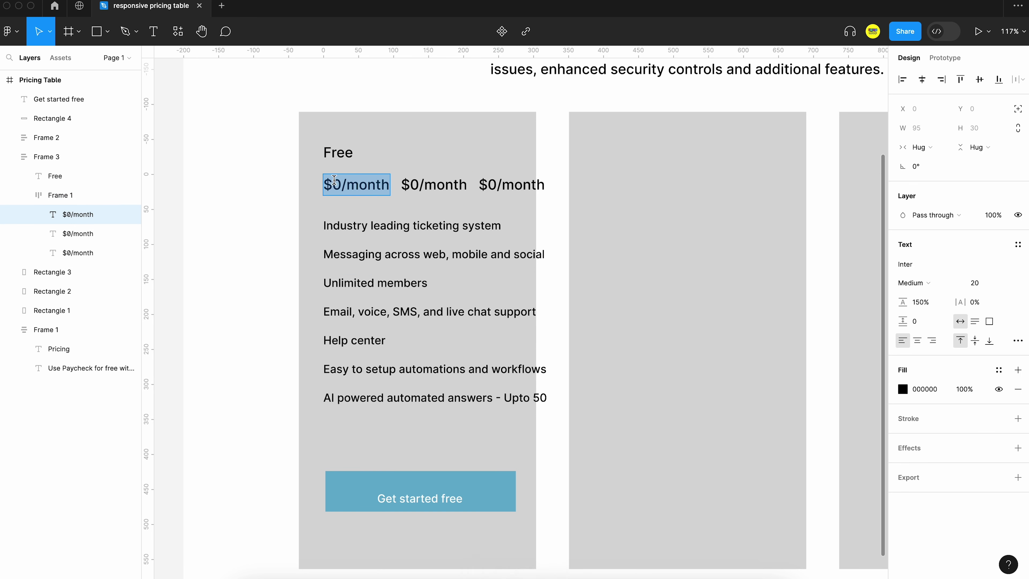
pyautogui.moveTo(333, 184); pyautogui.dragTo(398, 180)
pyautogui.press('BackSpace')
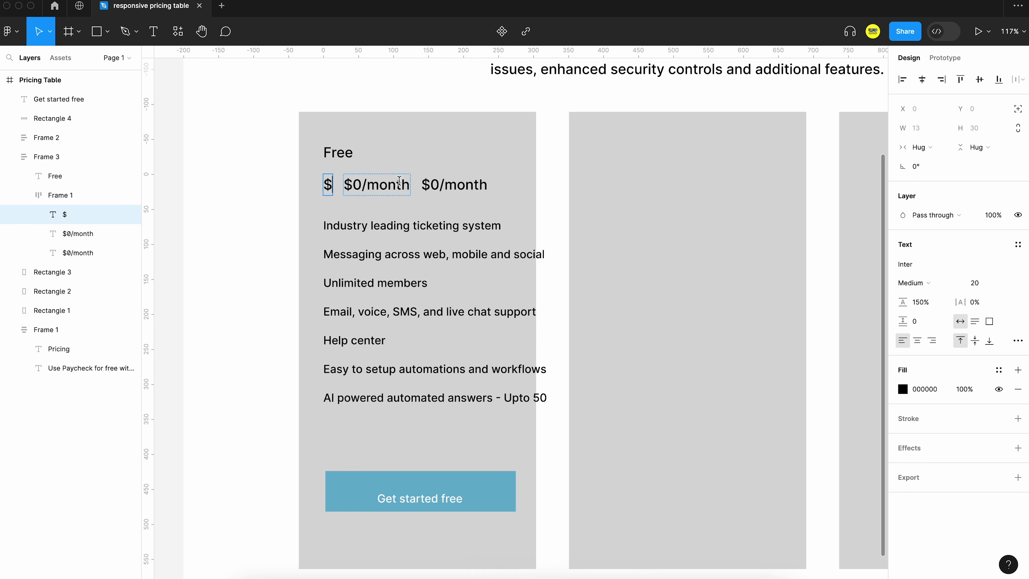
pyautogui.click(355, 184)
pyautogui.press('BackSpace')
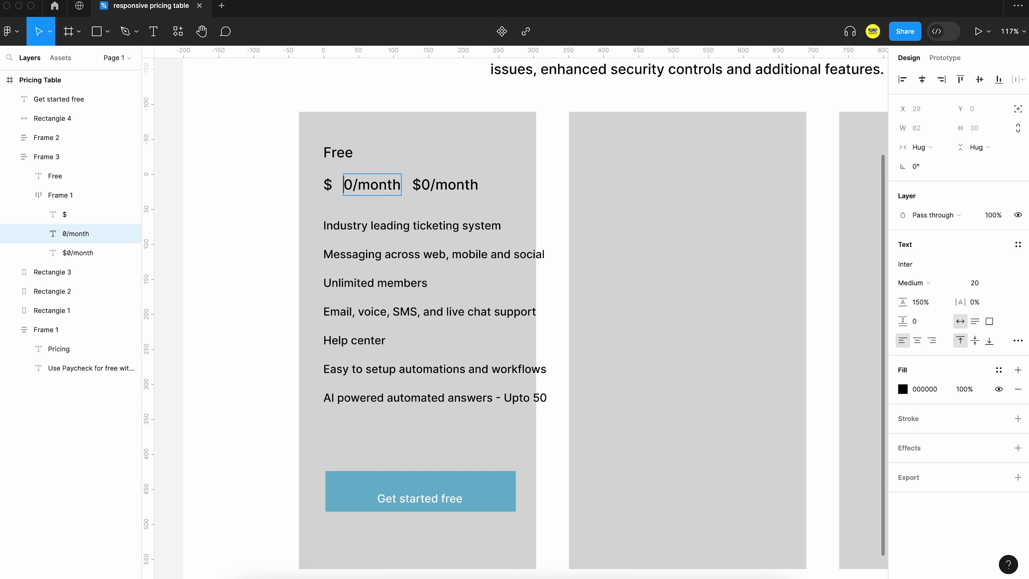
pyautogui.click(354, 183)
pyautogui.moveTo(355, 182); pyautogui.dragTo(407, 183)
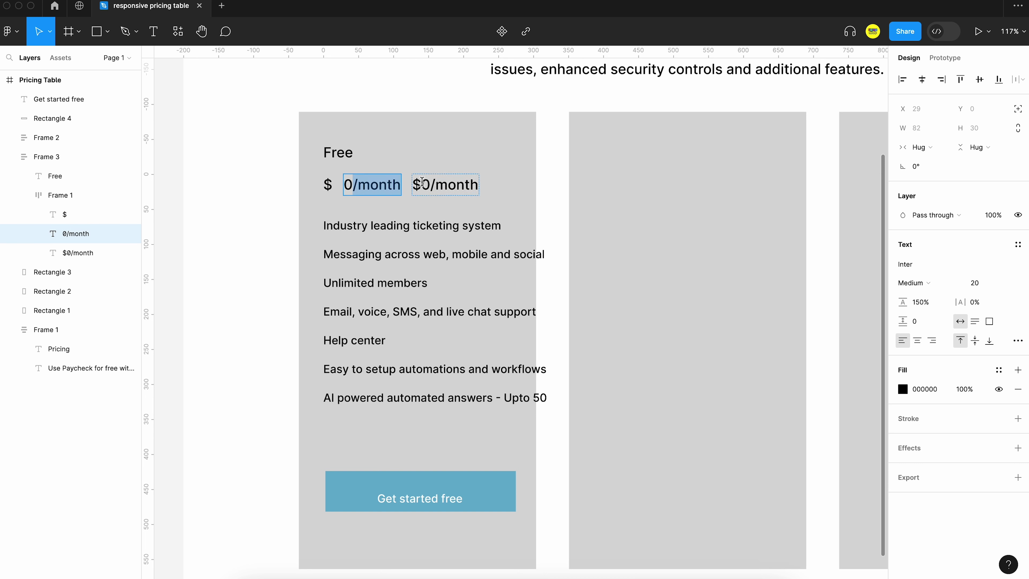
pyautogui.press('BackSpace')
pyautogui.click(387, 179)
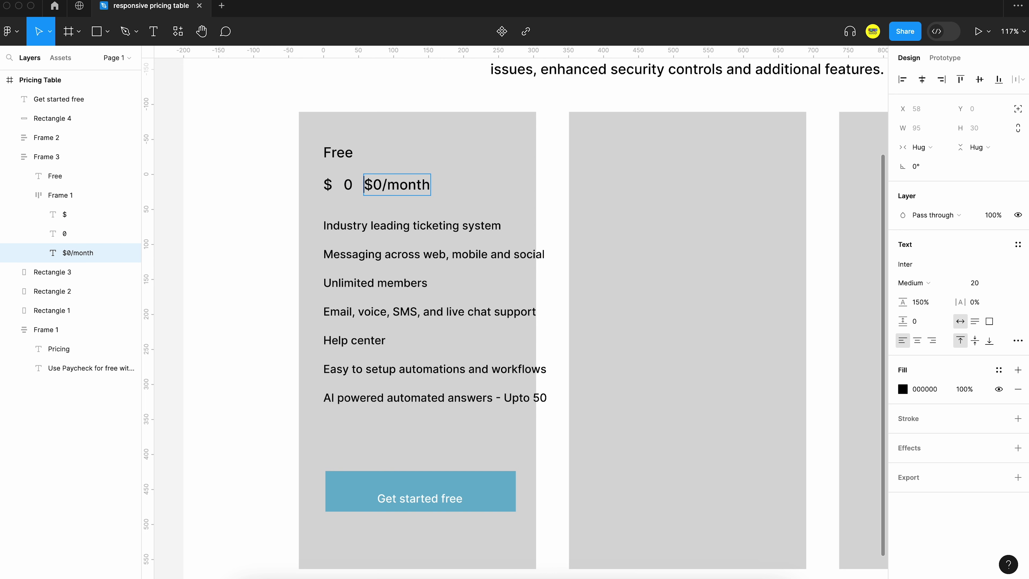
pyautogui.press('BackSpace')
pyautogui.press('BackSpace')
pyautogui.press('Escape')
pyautogui.press('Escape')
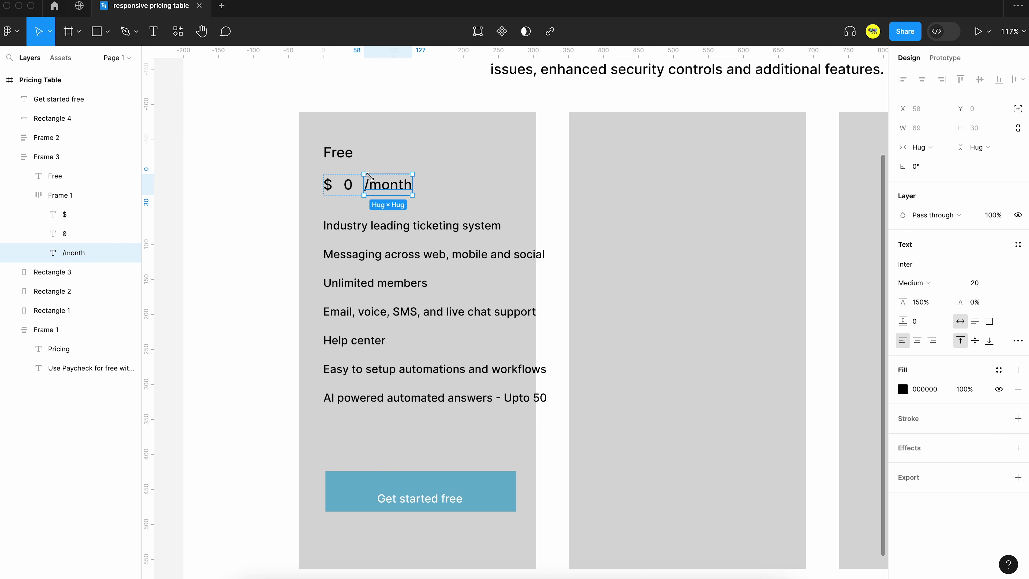
# Step: Set the price row's item spacing to 6, then lower it to 2
pyautogui.click(387, 180)
pyautogui.click(397, 185)
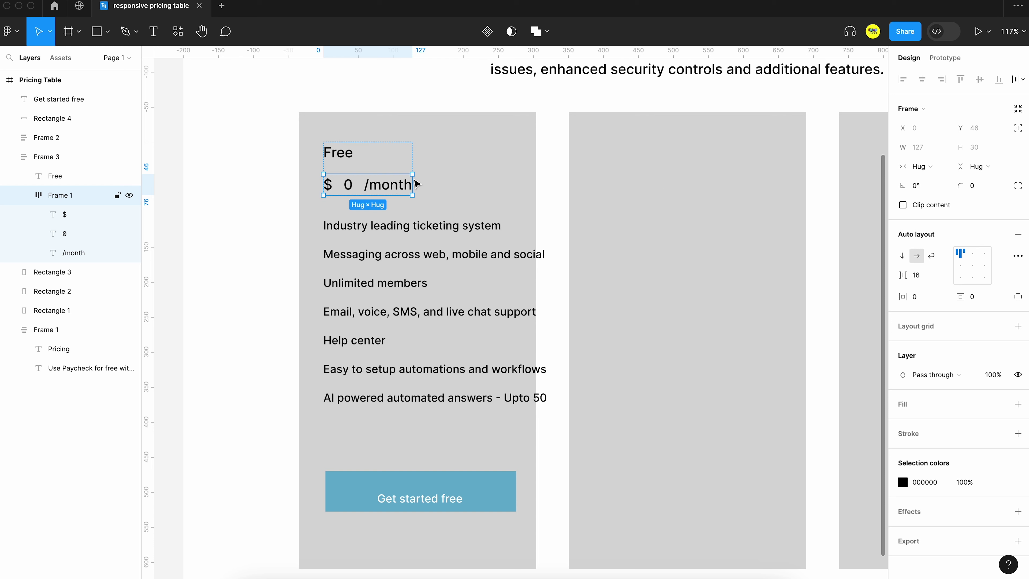
pyautogui.click(916, 275)
pyautogui.write('6')
pyautogui.press('Return')
pyautogui.press('Down')
pyautogui.press('Down')
pyautogui.press('Down')
pyautogui.press('Down')
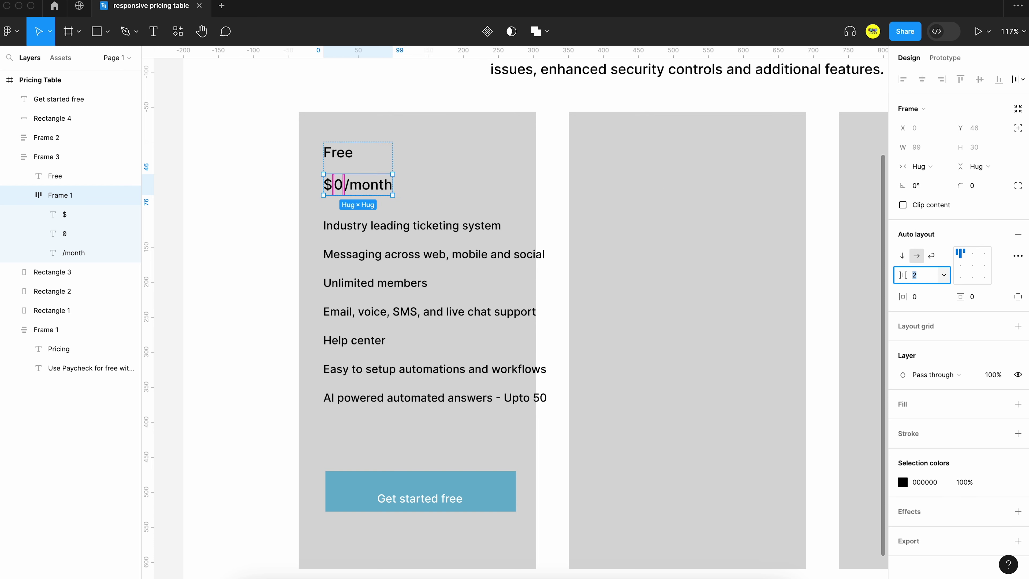
# Step: Group the Get started free label with its background and make it an auto-layout frame
pyautogui.click(225, 260)
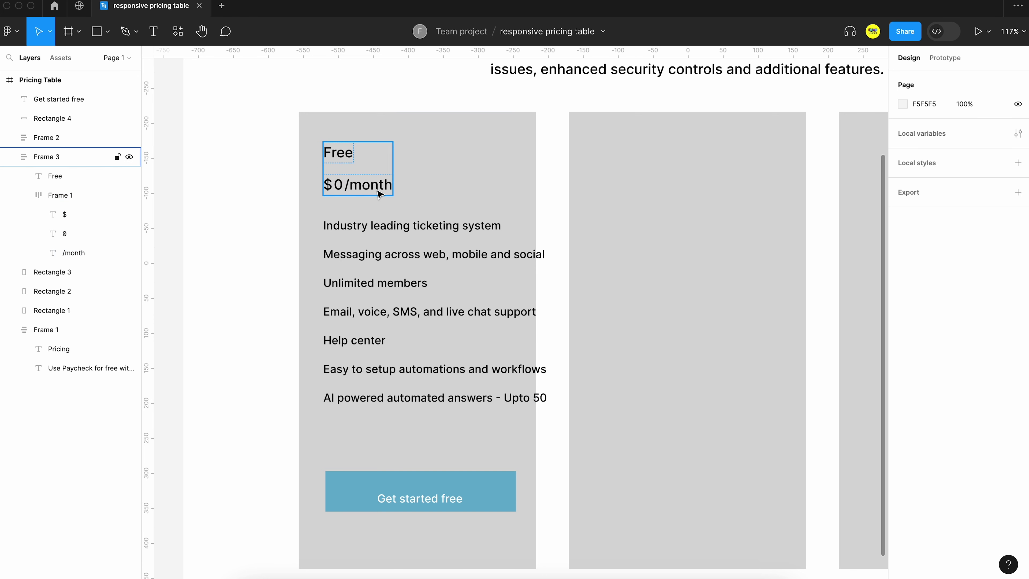
pyautogui.moveTo(184, 402); pyautogui.dragTo(518, 522)
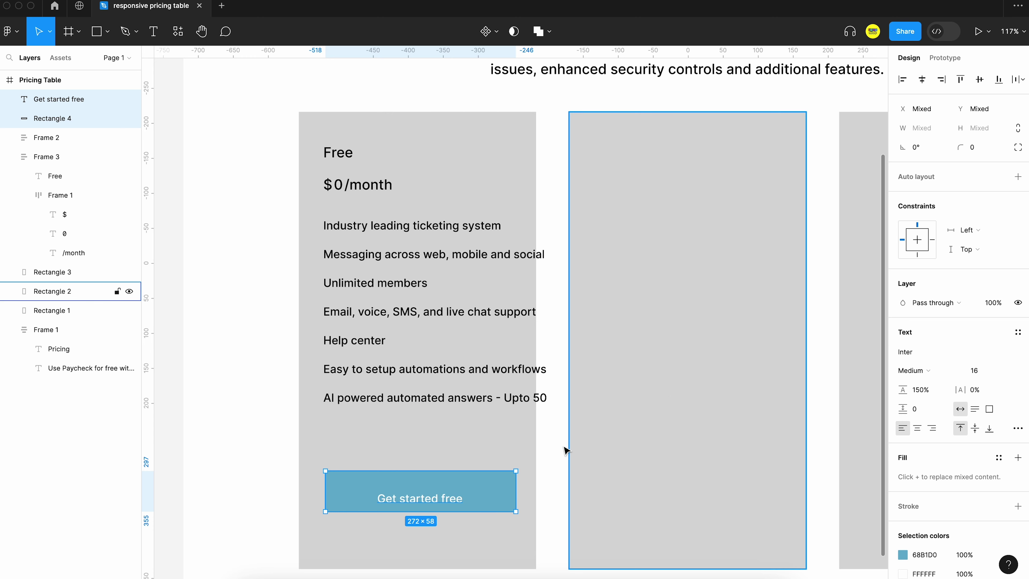
pyautogui.rightClick(428, 491)
pyautogui.click(480, 367)
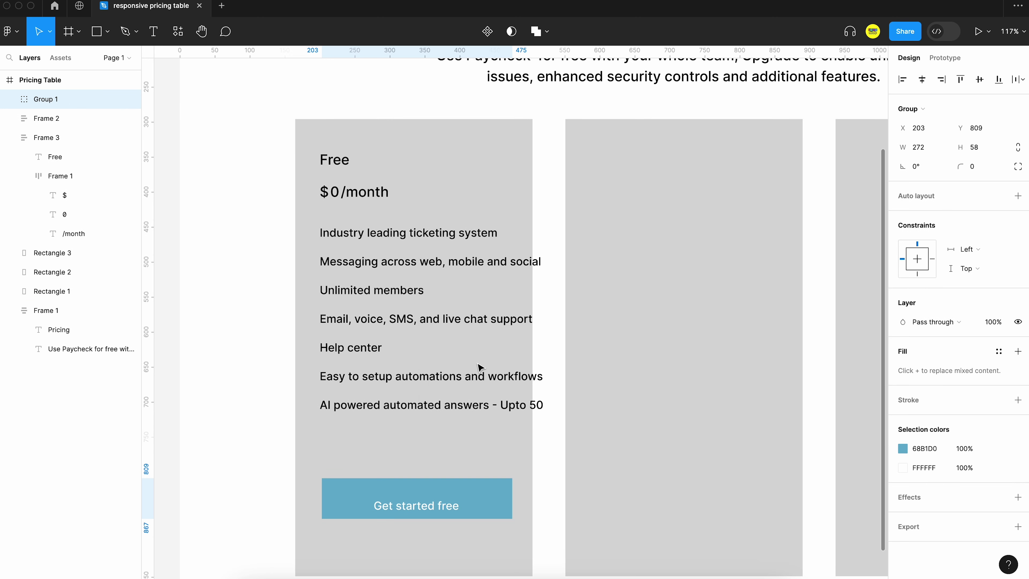
pyautogui.click(1018, 196)
# Step: Select all of the Free card's contents together
pyautogui.scroll(-3, 364, 394)
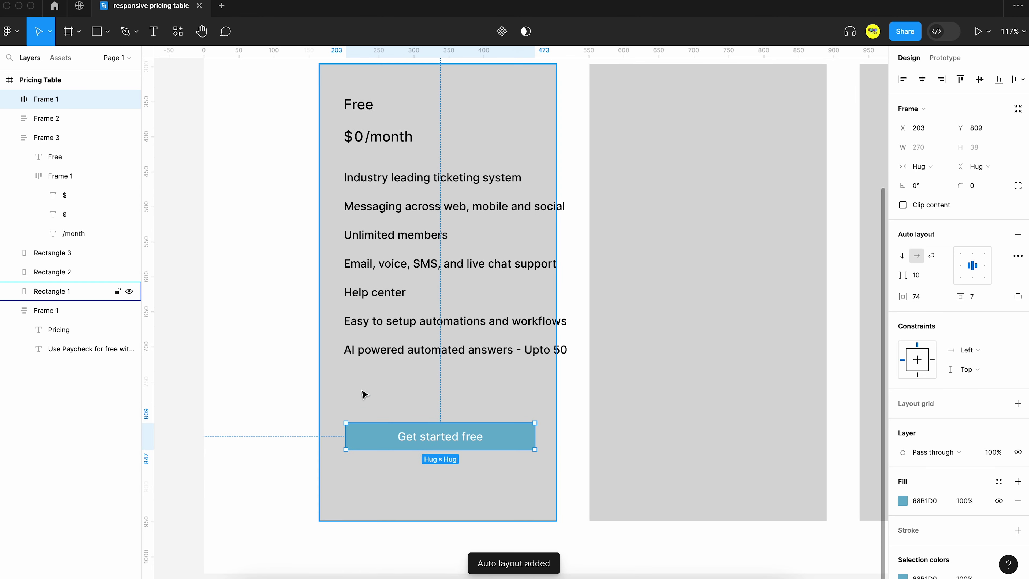
pyautogui.click(300, 320)
pyautogui.moveTo(294, 98); pyautogui.dragTo(462, 465)
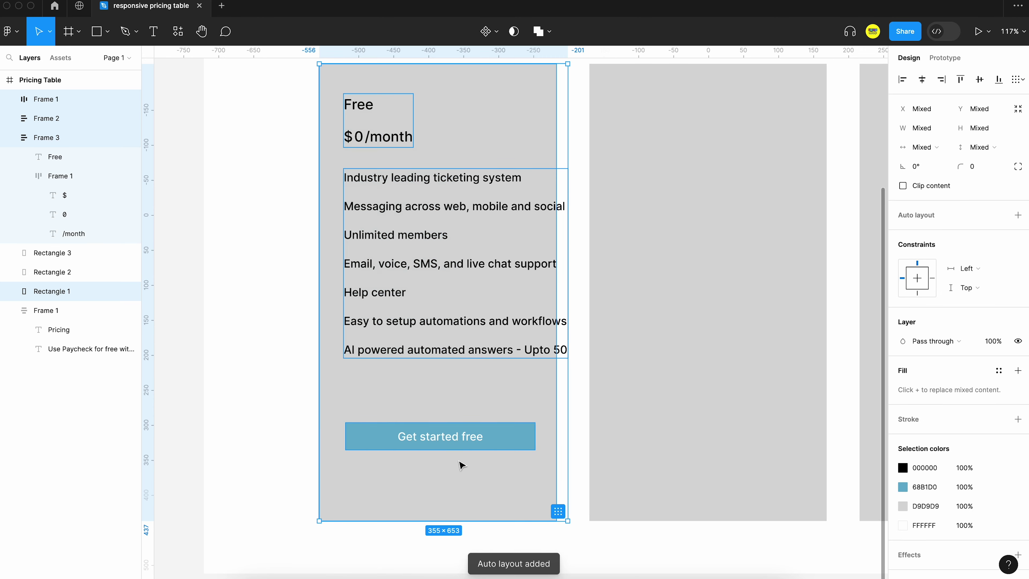
# Step: Wrap the card contents in auto layout, bringing the button and Free/price block into the layout flow
pyautogui.scroll(-3, 461, 466)
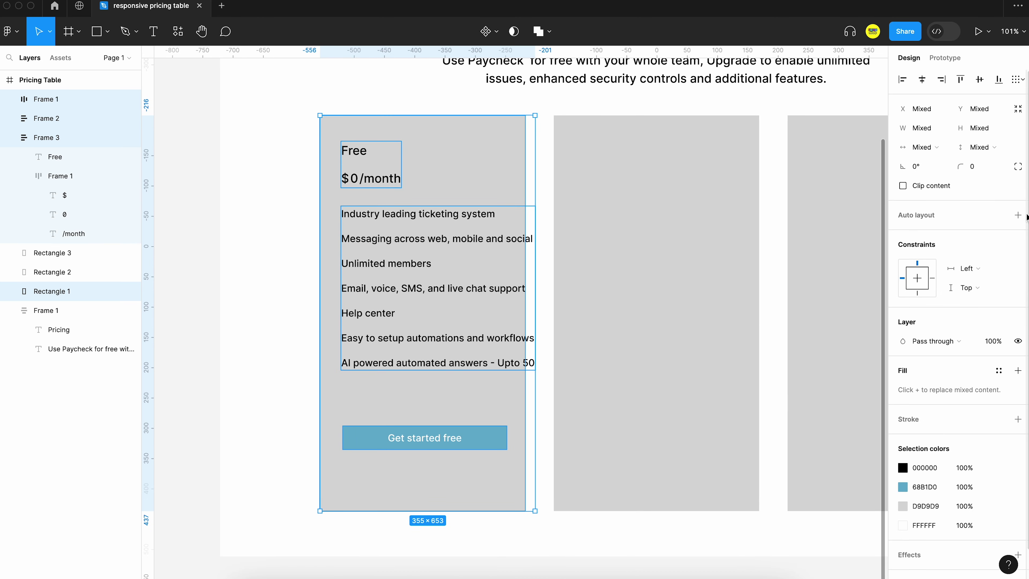
pyautogui.click(1018, 215)
pyautogui.doubleClick(474, 250)
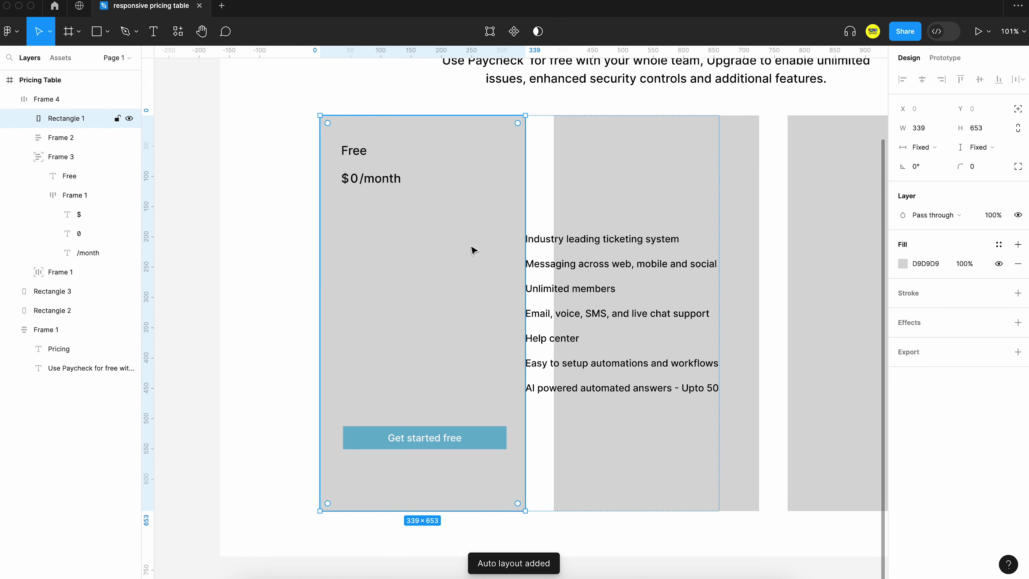
pyautogui.click(66, 280)
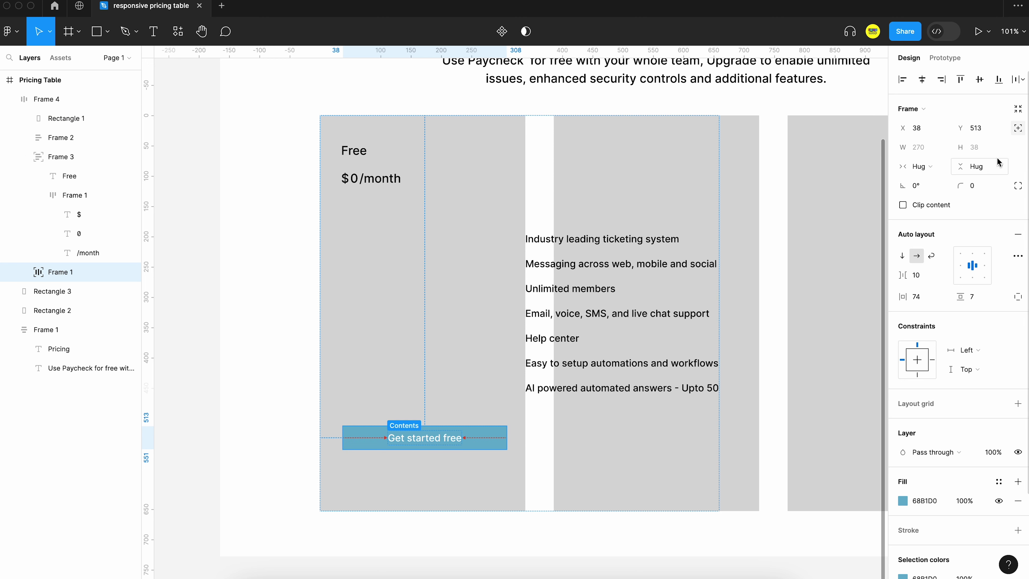
pyautogui.click(1019, 129)
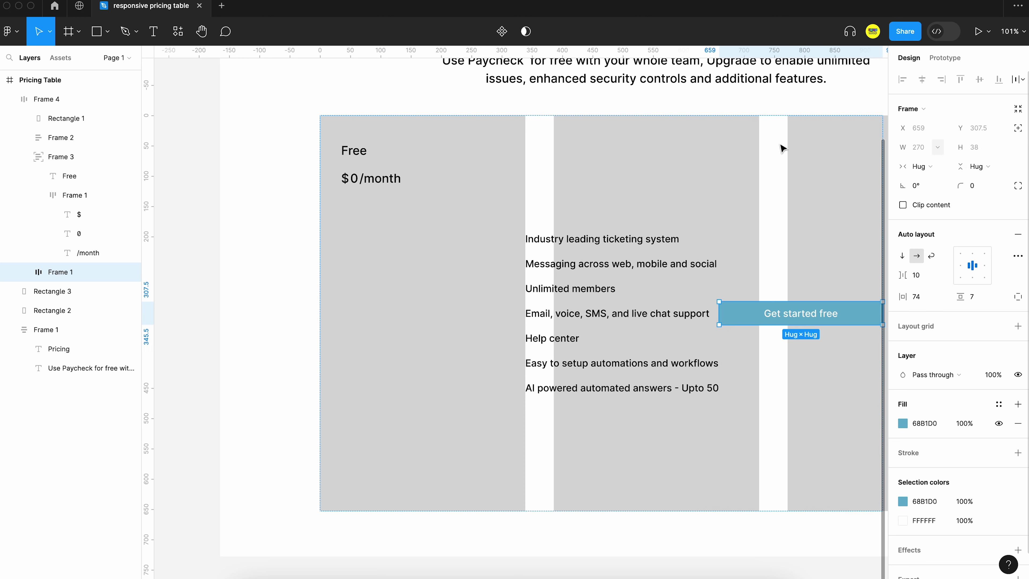
pyautogui.click(68, 159)
pyautogui.click(24, 161)
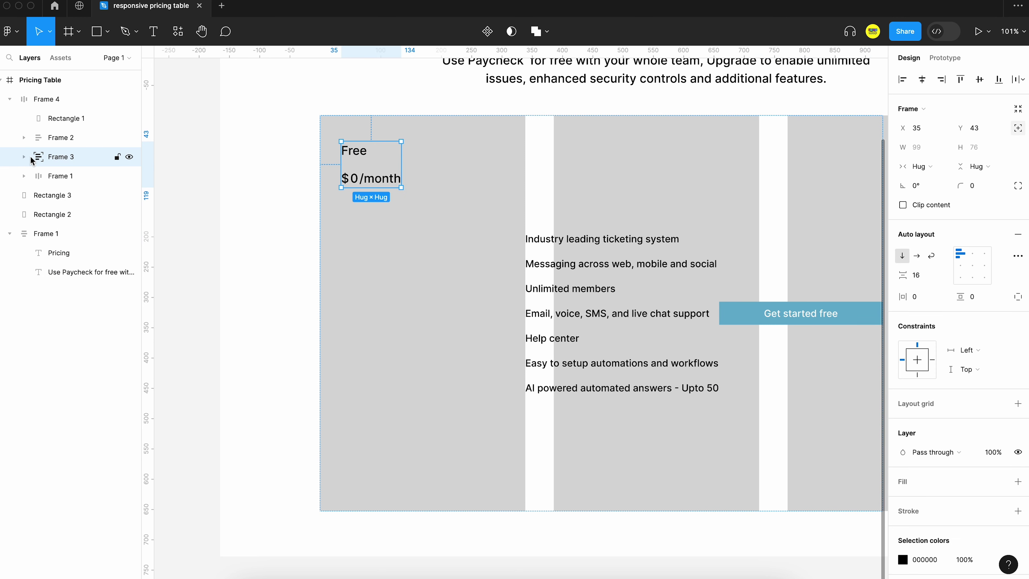
pyautogui.click(1019, 129)
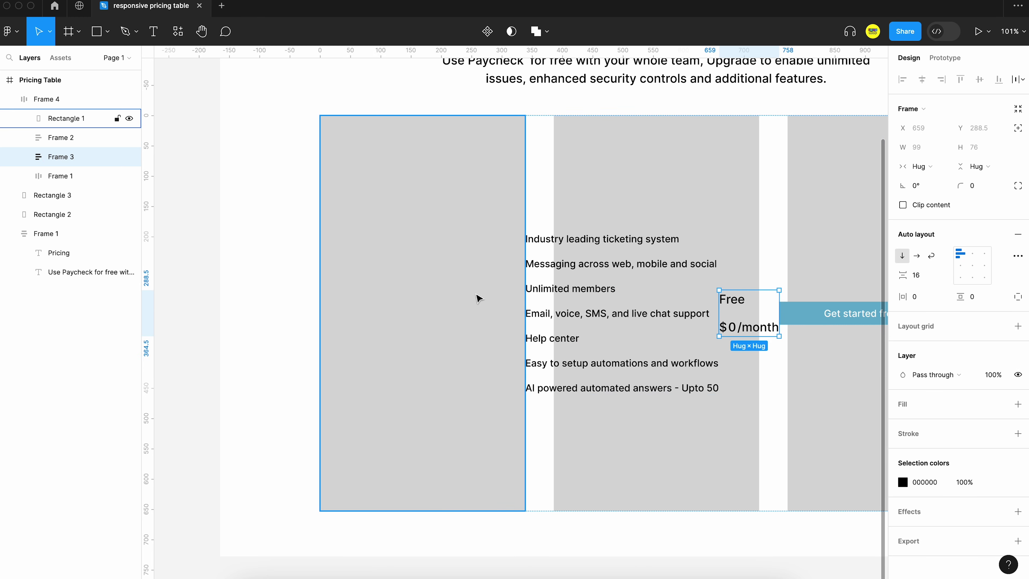
# Step: Delete the grey background rectangle, stack contents vertically, and move the Free/price block to the top
pyautogui.click(384, 320)
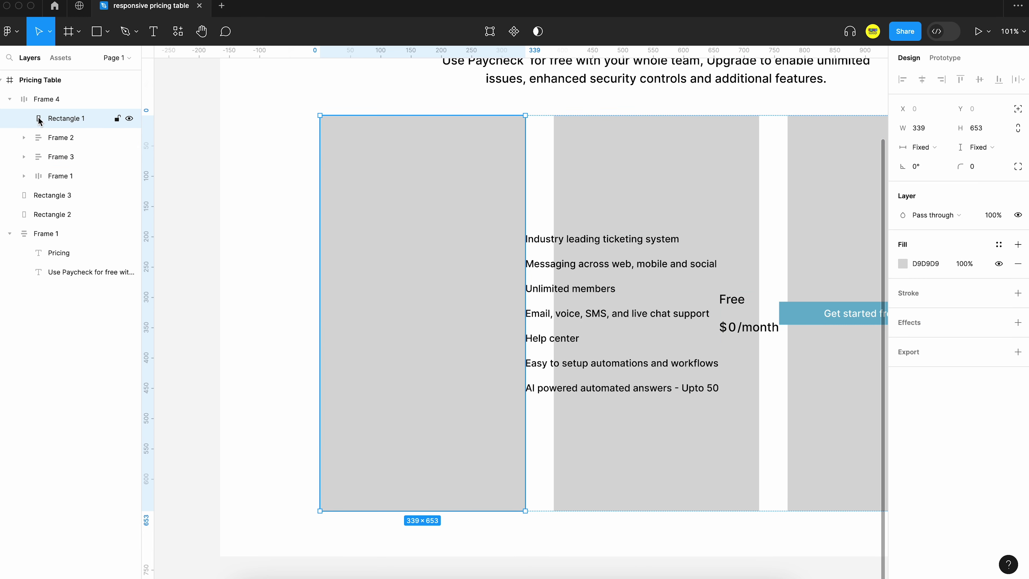
pyautogui.press('Delete')
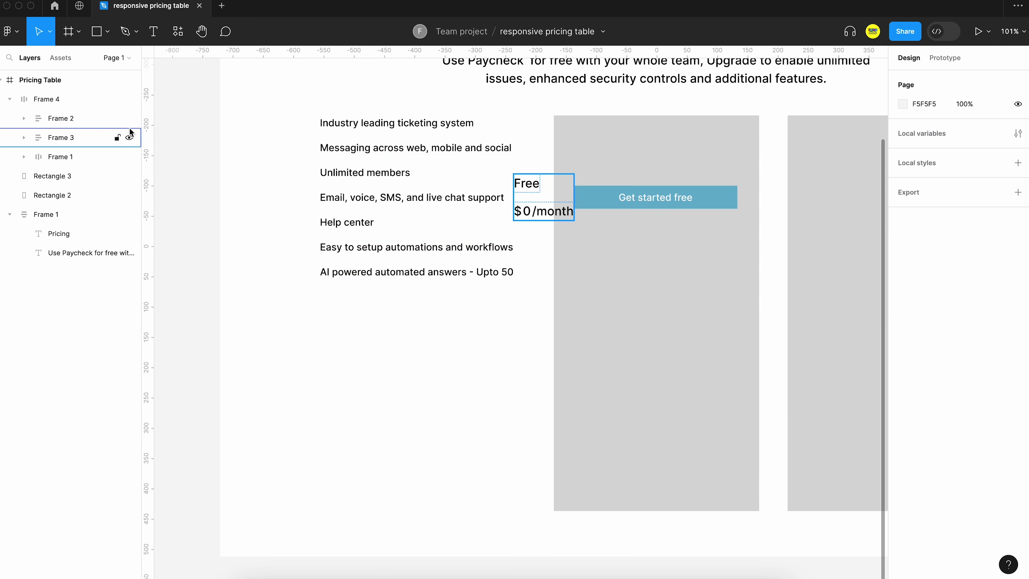
pyautogui.click(73, 99)
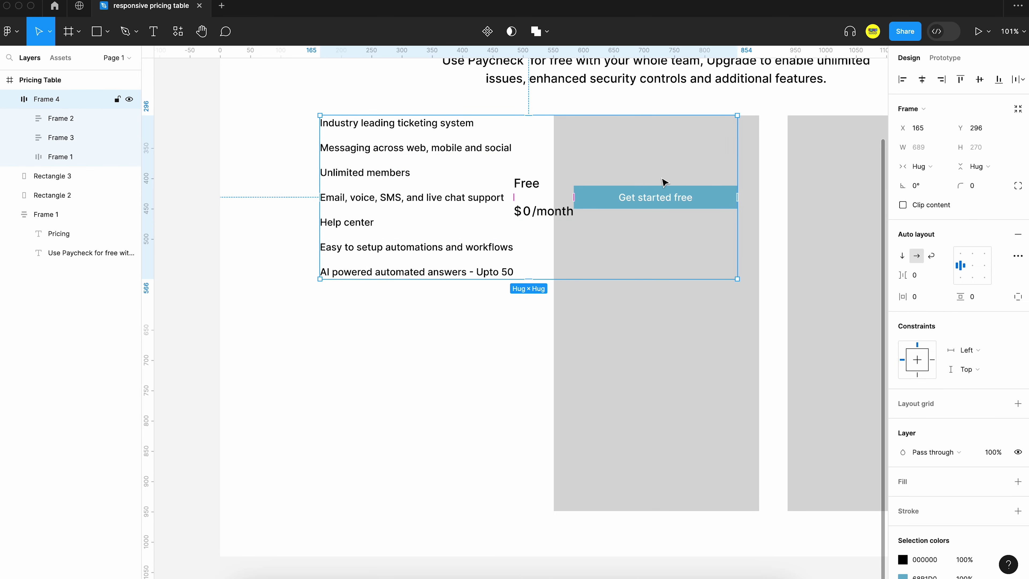
pyautogui.click(902, 256)
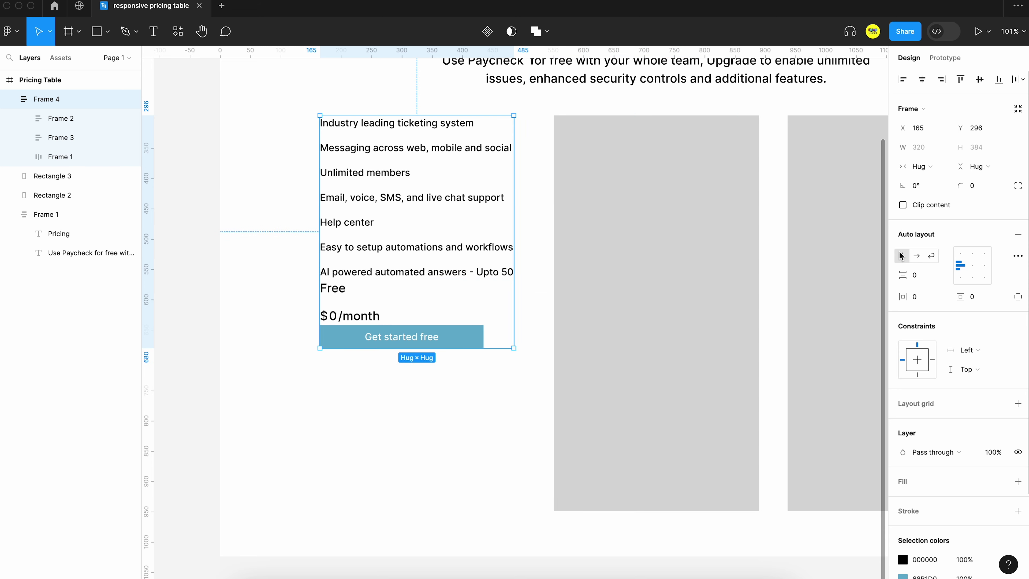
pyautogui.click(369, 324)
pyautogui.moveTo(344, 299); pyautogui.dragTo(343, 122)
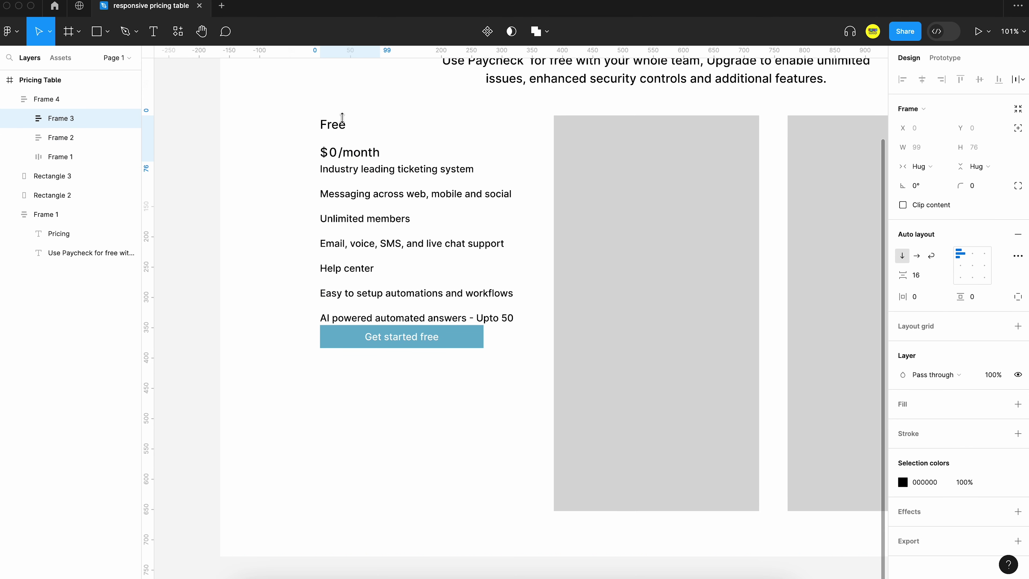
pyautogui.click(364, 363)
pyautogui.click(395, 272)
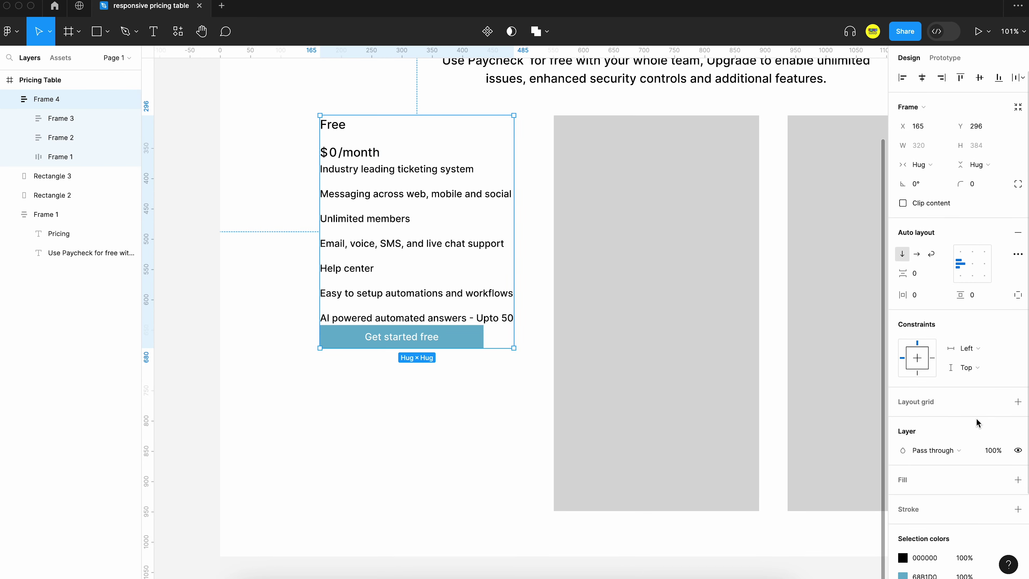
# Step: Give the card frame an F9F9F9 fill and stretch it to 653 tall
pyautogui.scroll(-3, 976, 418)
pyautogui.click(1018, 423)
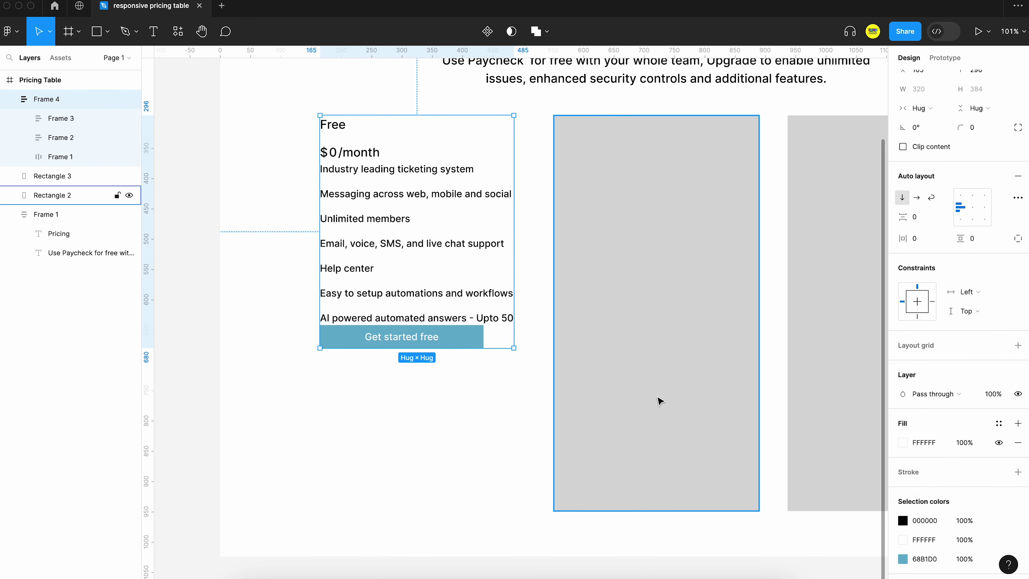
pyautogui.moveTo(477, 350); pyautogui.dragTo(475, 511)
pyautogui.click(904, 445)
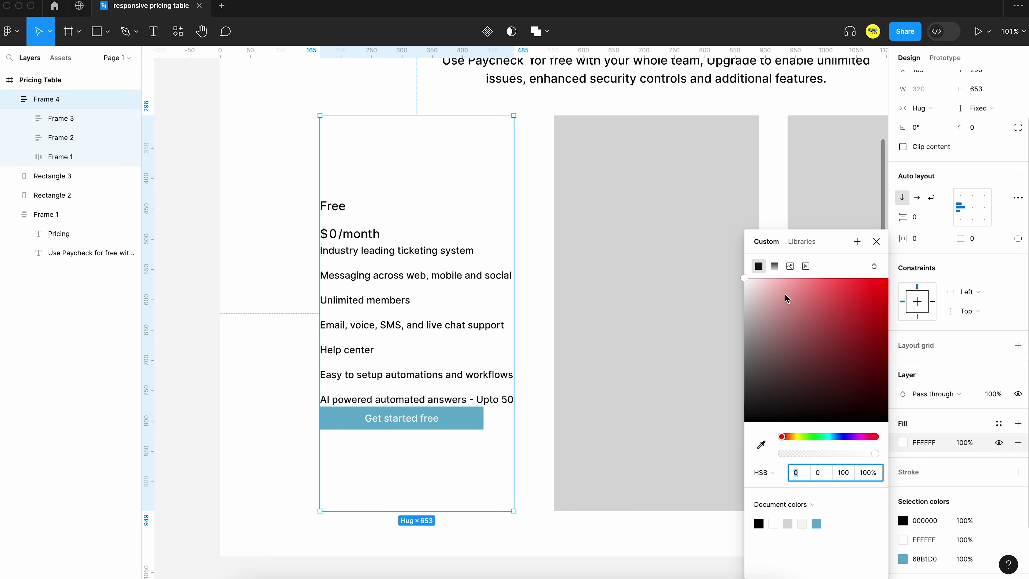
pyautogui.moveTo(756, 287); pyautogui.dragTo(742, 291)
pyautogui.click(535, 245)
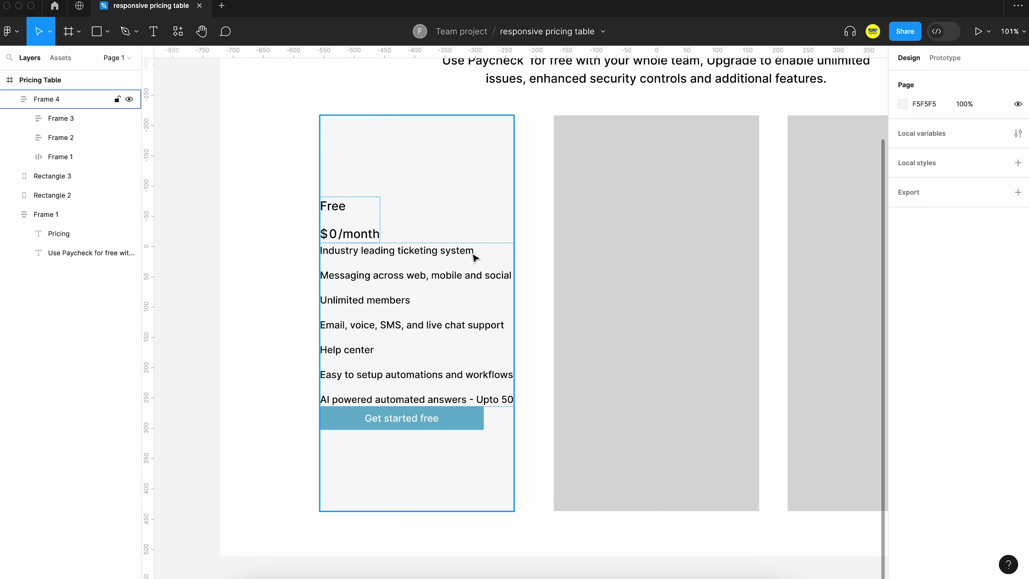
pyautogui.click(417, 279)
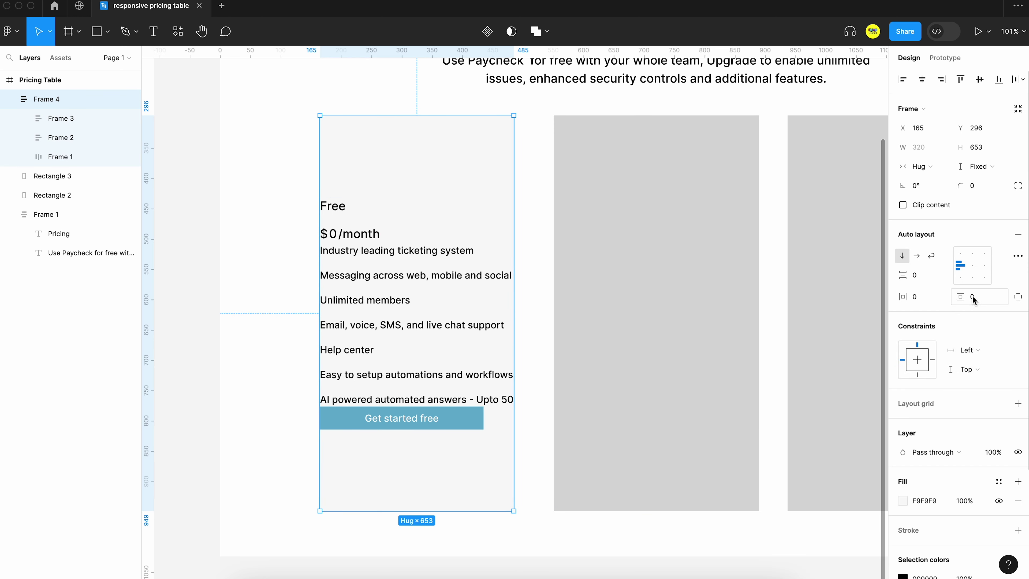
# Step: Set the card's horizontal padding to 20
pyautogui.click(917, 296)
pyautogui.write('10')
pyautogui.press('Return')
pyautogui.hotkey('shift', 'Up')
pyautogui.hotkey('shift', 'Up')
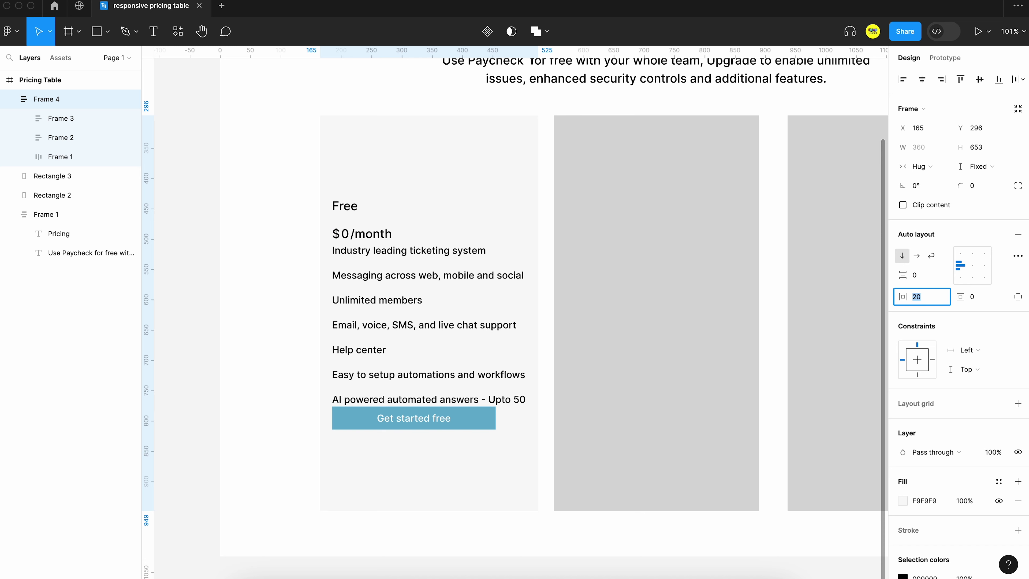
pyautogui.hotkey('shift', 'Down')
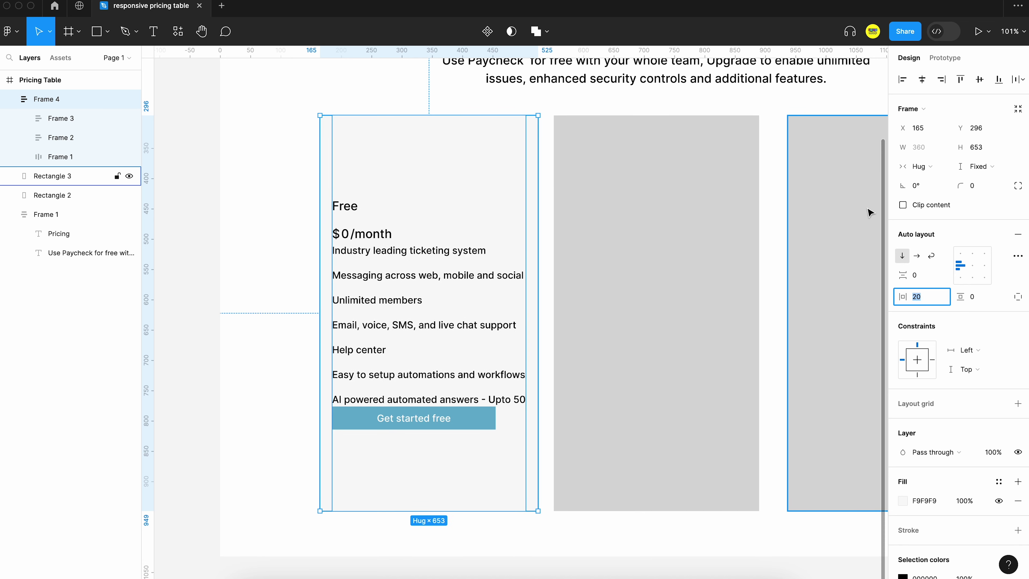
pyautogui.click(963, 256)
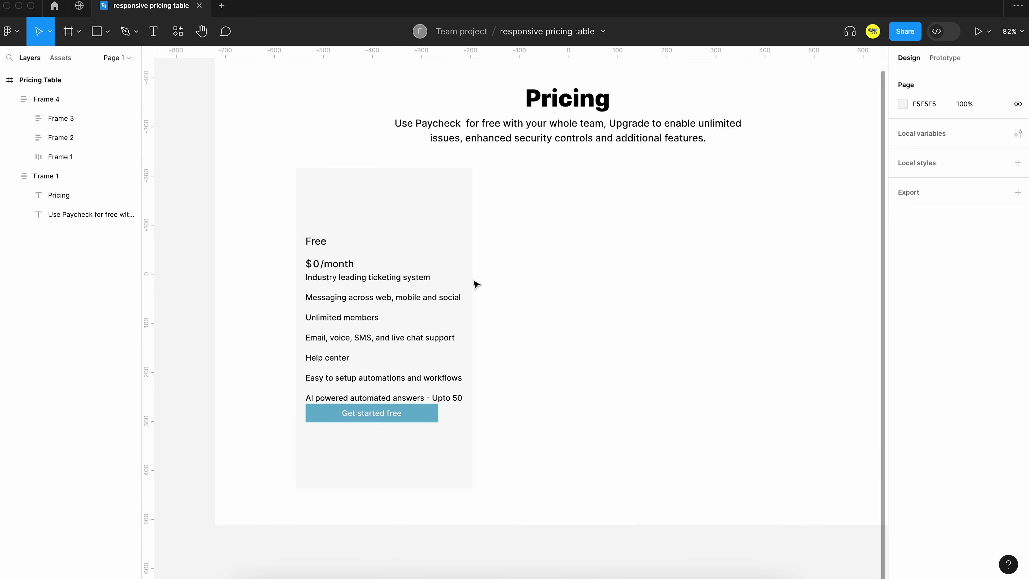
# Step: Convert Frame 4, the Free card, into a main component, then select its feature list inside
pyautogui.hscroll(-3, 476, 284)
pyautogui.click(409, 279)
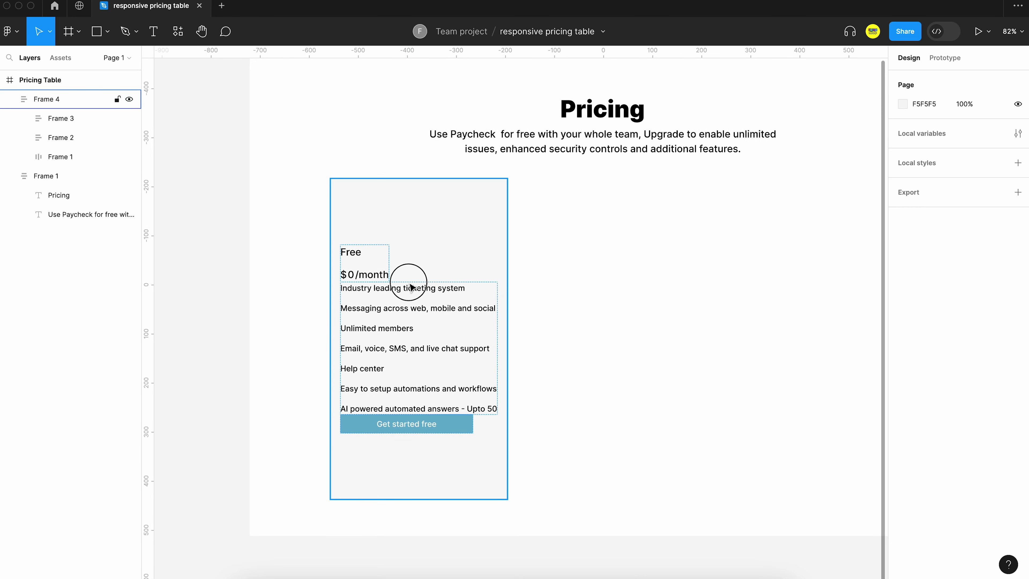
pyautogui.rightClick(410, 285)
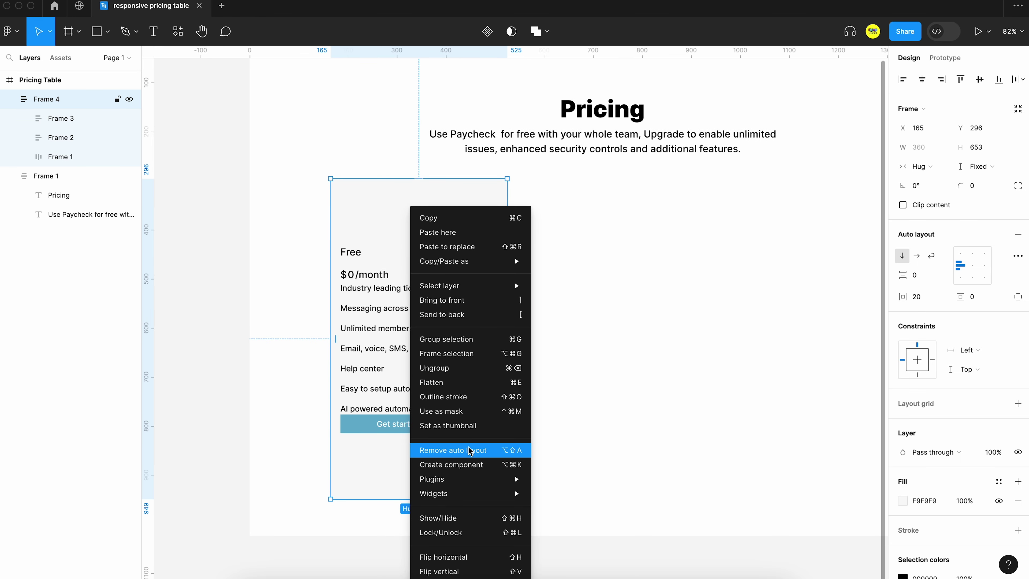
pyautogui.click(467, 464)
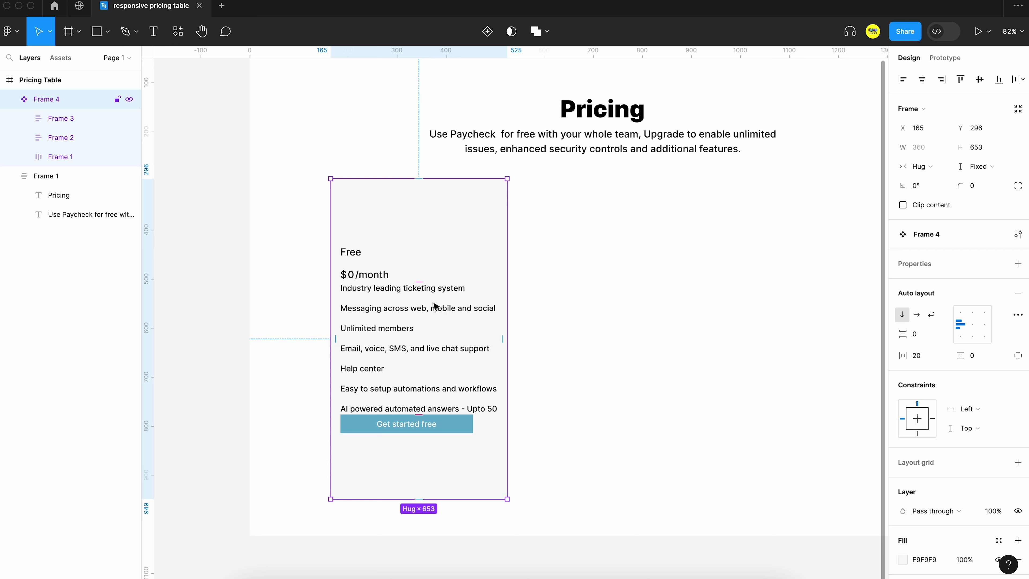
pyautogui.doubleClick(371, 279)
pyautogui.click(441, 311)
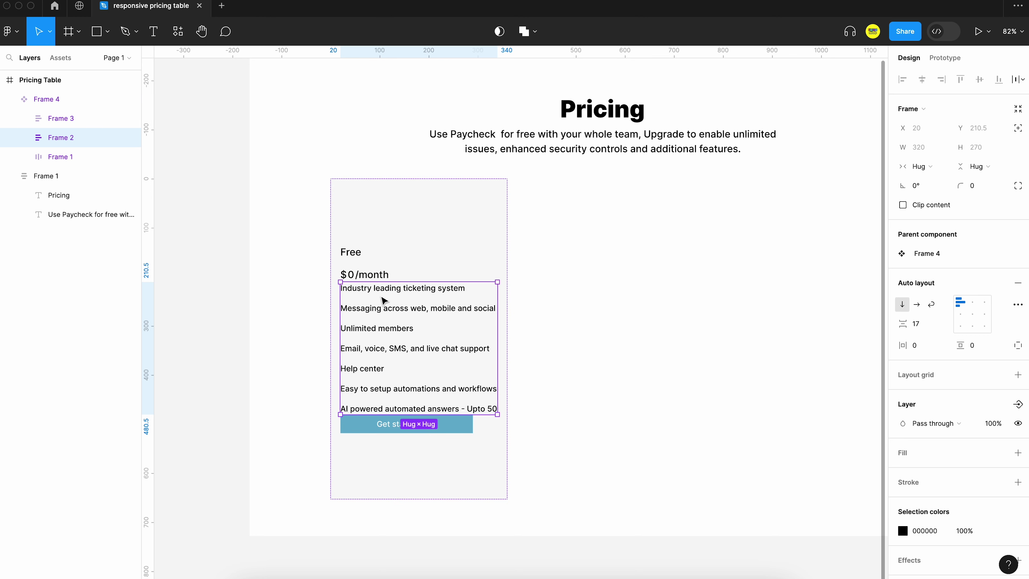
# Step: Group the heading block and feature list and give the group auto layout
pyautogui.keyDown('shift'); pyautogui.click(370, 269); pyautogui.keyUp('shift')
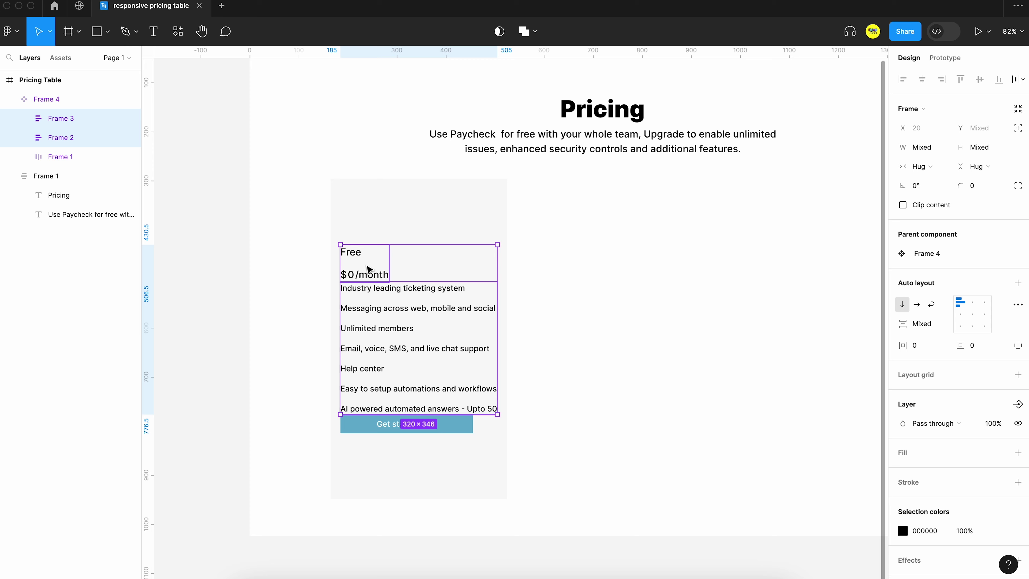
pyautogui.rightClick(370, 269)
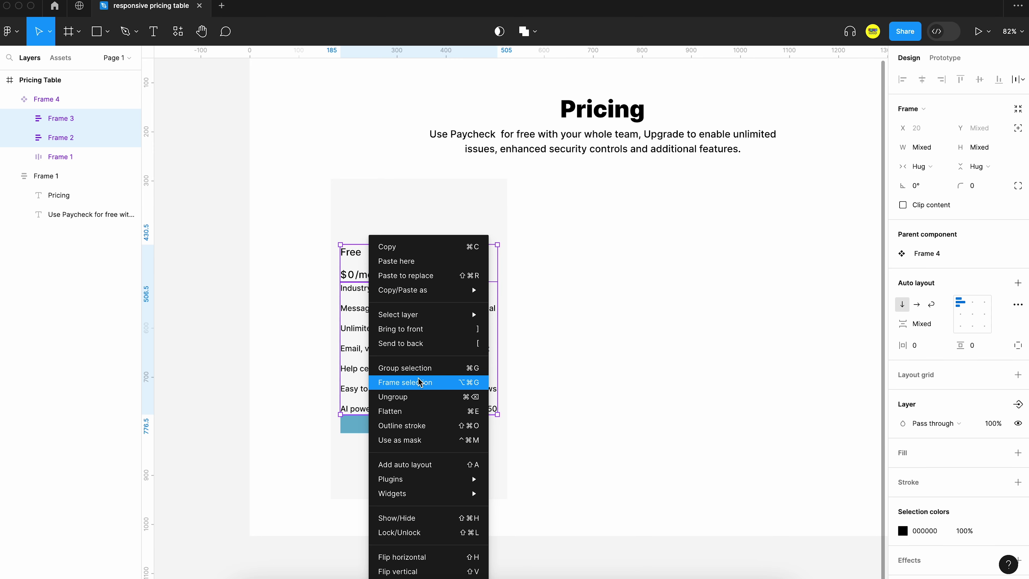
pyautogui.click(421, 369)
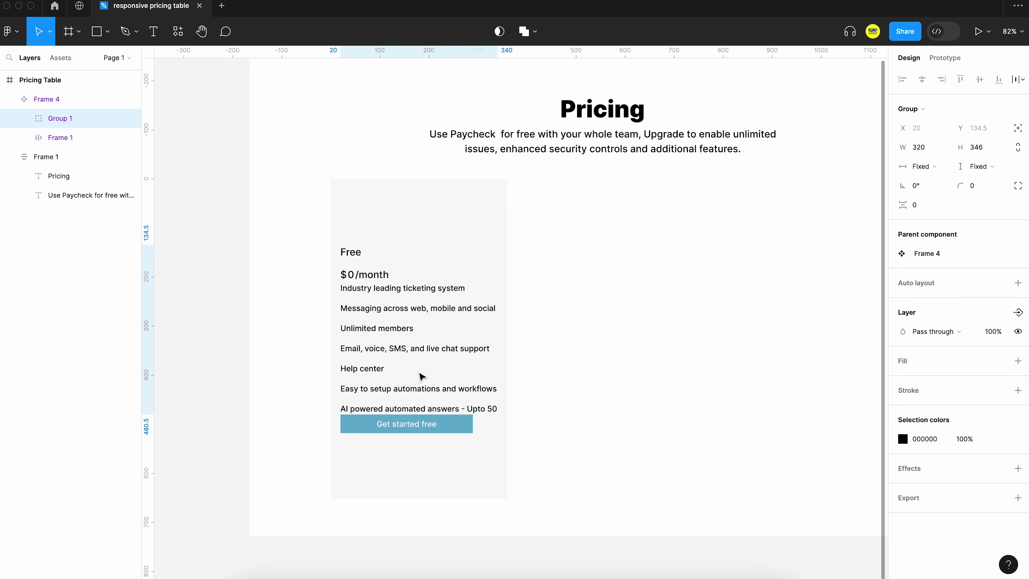
pyautogui.click(425, 221)
pyautogui.click(382, 304)
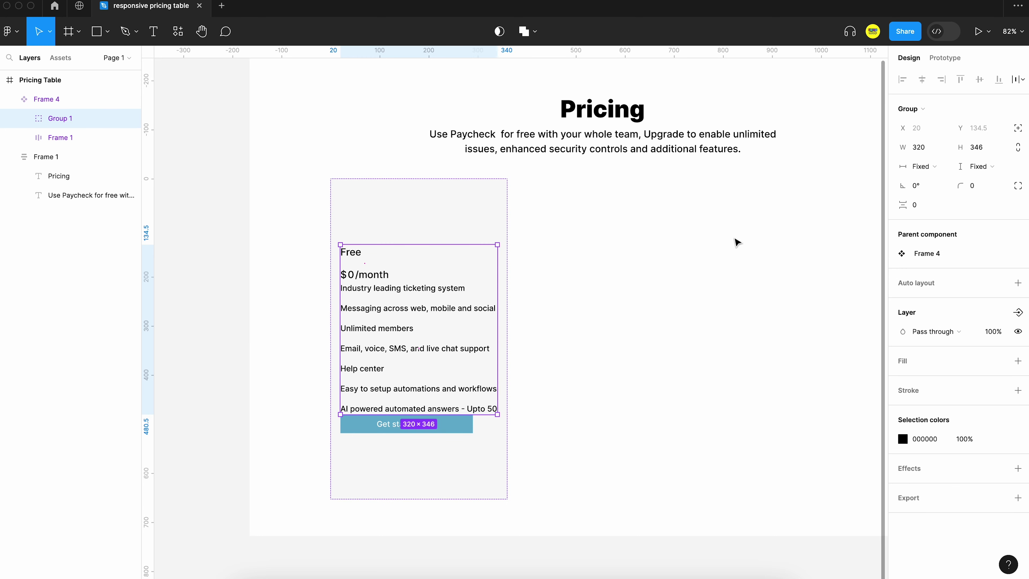
pyautogui.click(1018, 281)
# Step: Set the Free card's item spacing to Auto so the button rests at the bottom
pyautogui.click(495, 220)
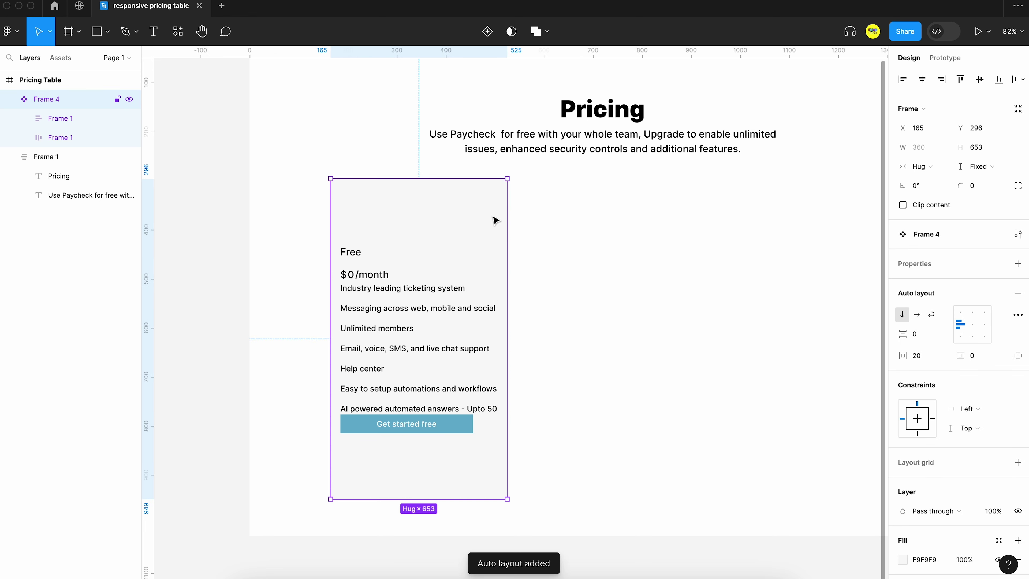
pyautogui.click(947, 334)
pyautogui.click(920, 348)
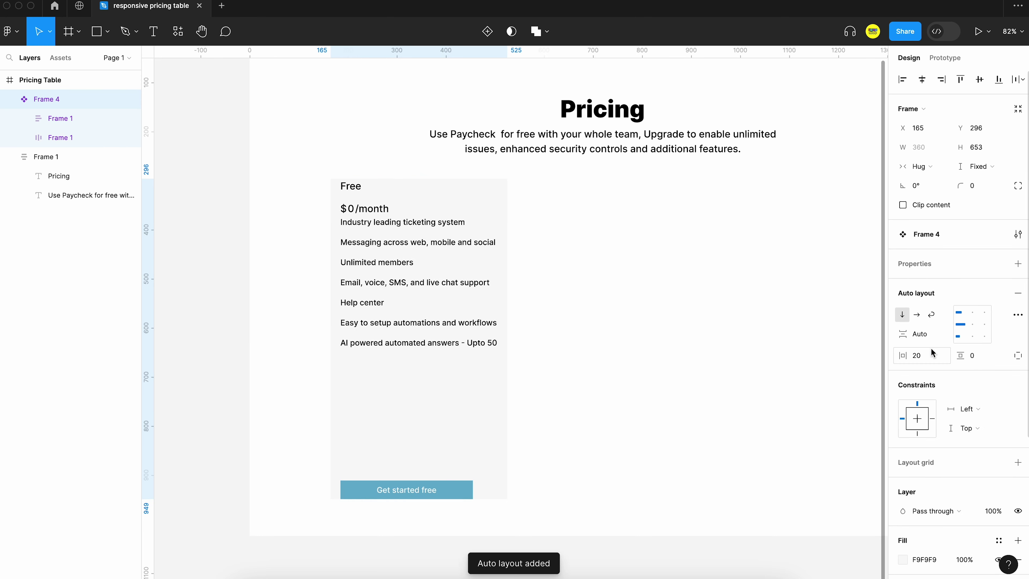
pyautogui.click(597, 310)
# Step: Set the Free card's vertical padding to 40
pyautogui.click(450, 325)
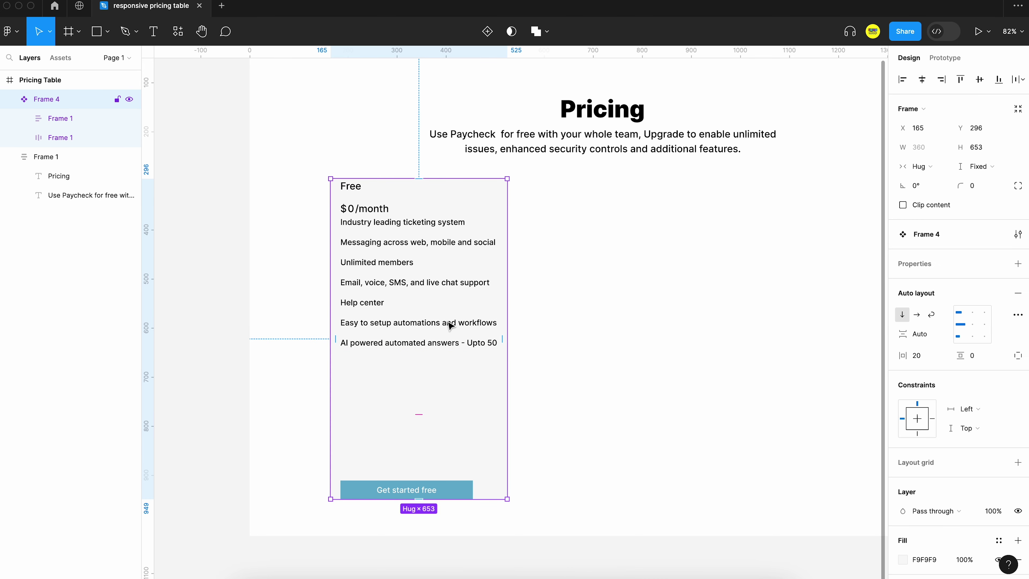
pyautogui.click(983, 356)
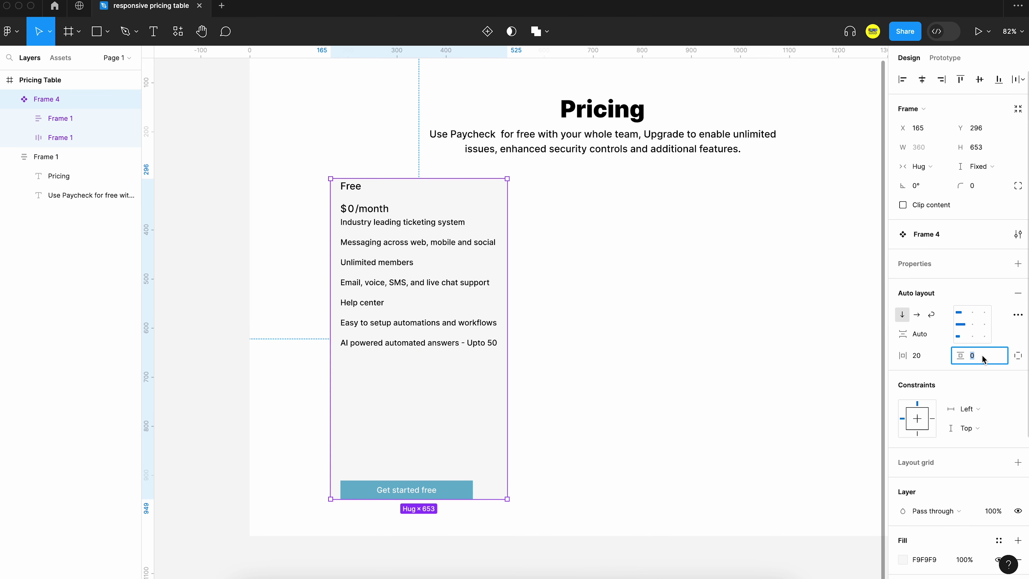
pyautogui.write('30')
pyautogui.press('Return')
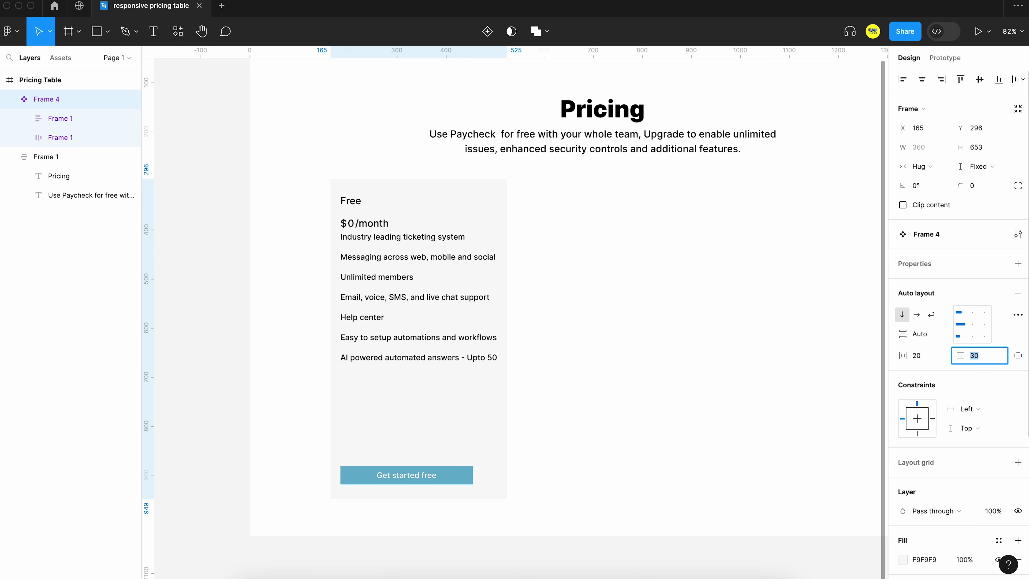
pyautogui.write('40')
pyautogui.press('Return')
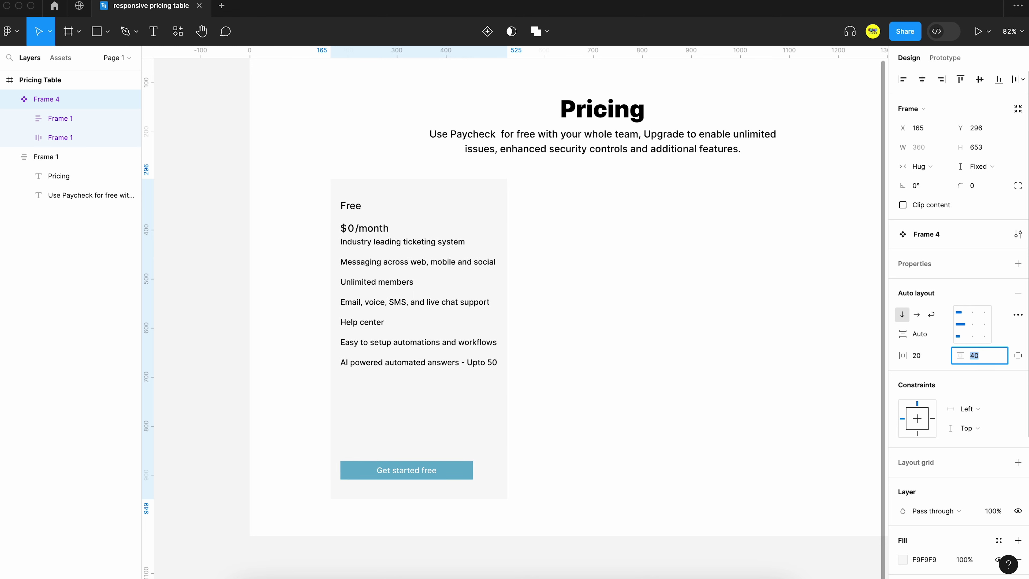
pyautogui.click(532, 448)
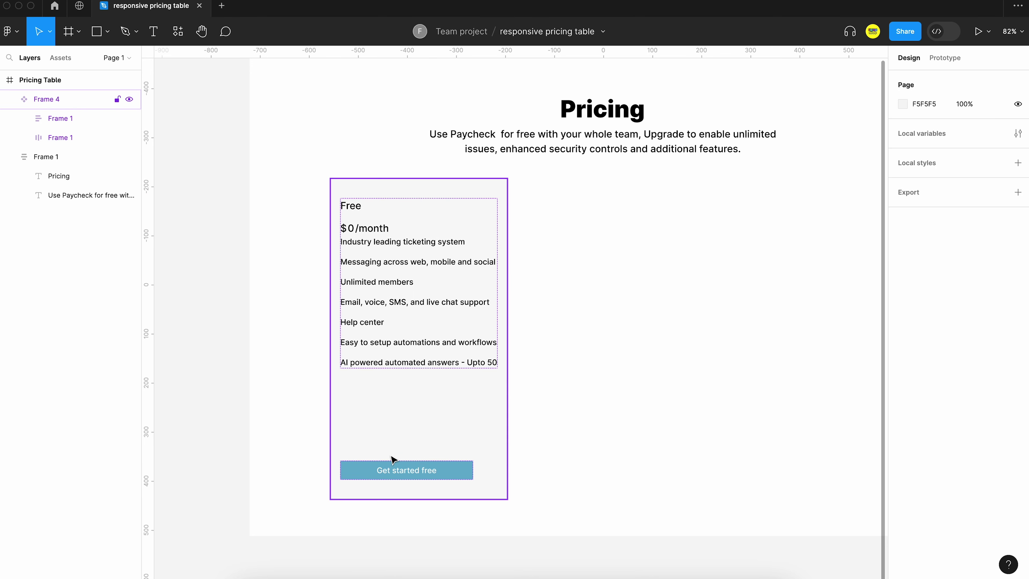
pyautogui.click(395, 477)
# Step: Make the Get started free button fill the card's width
pyautogui.click(928, 166)
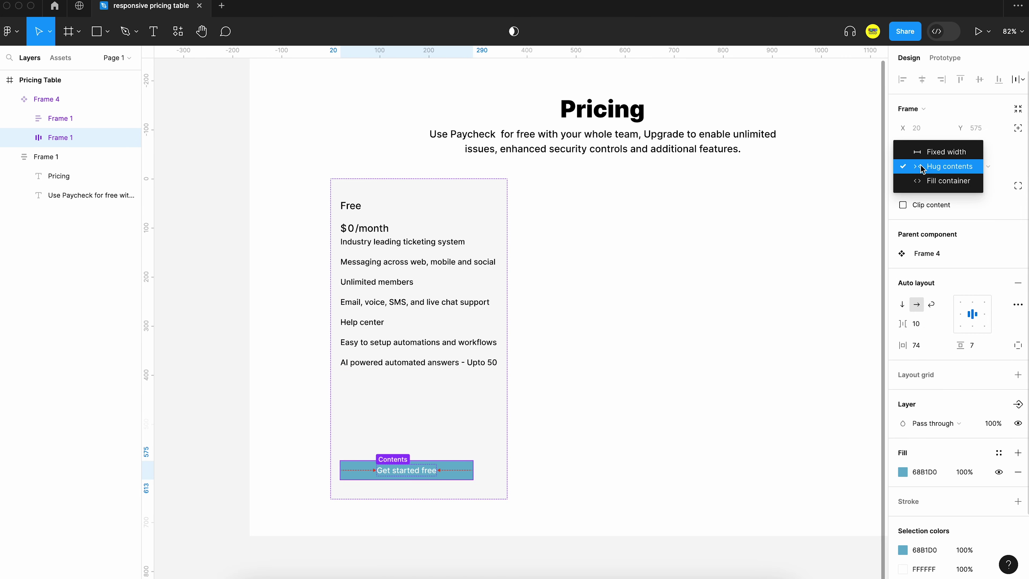
pyautogui.click(926, 183)
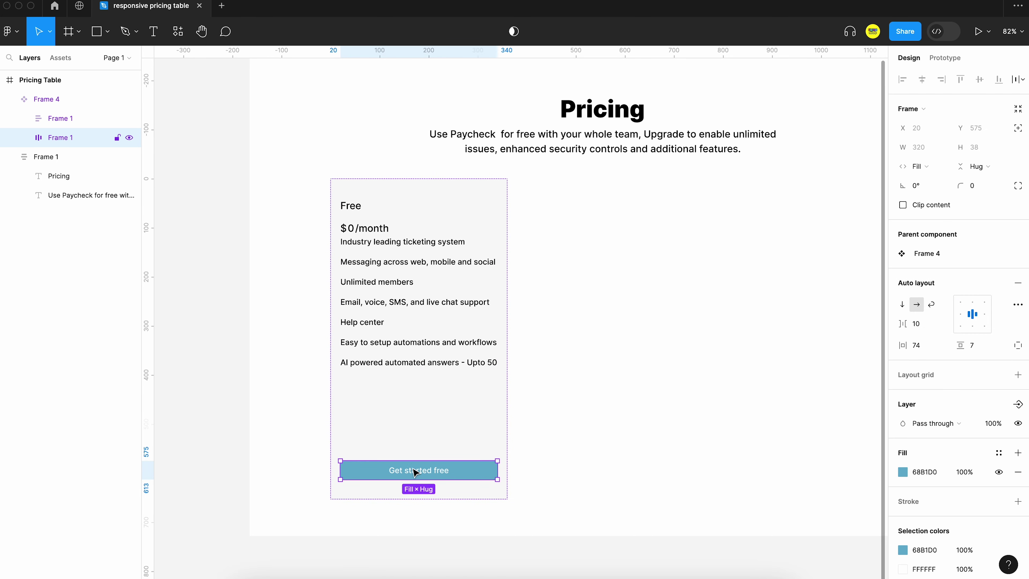
pyautogui.click(557, 457)
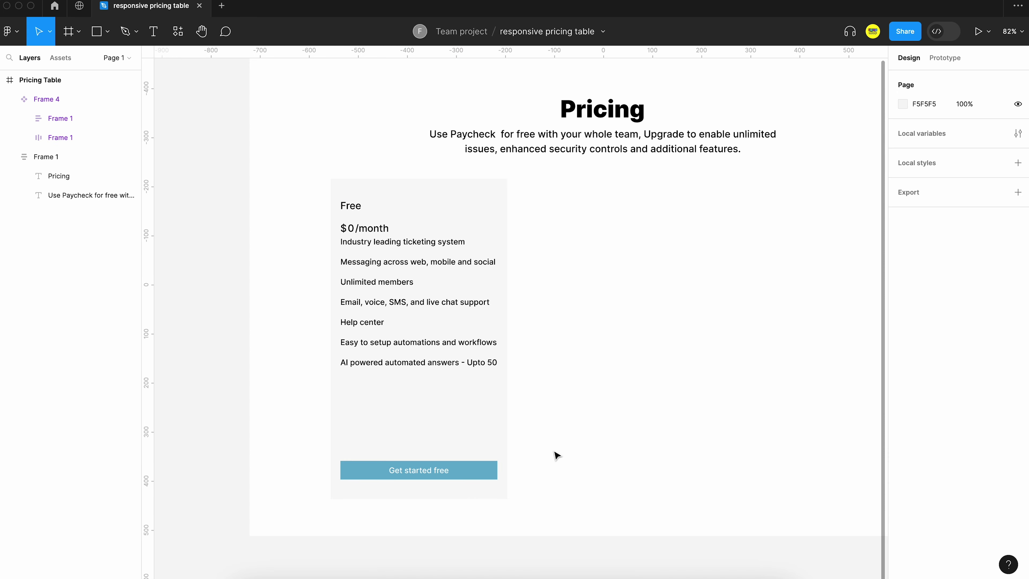
pyautogui.click(446, 471)
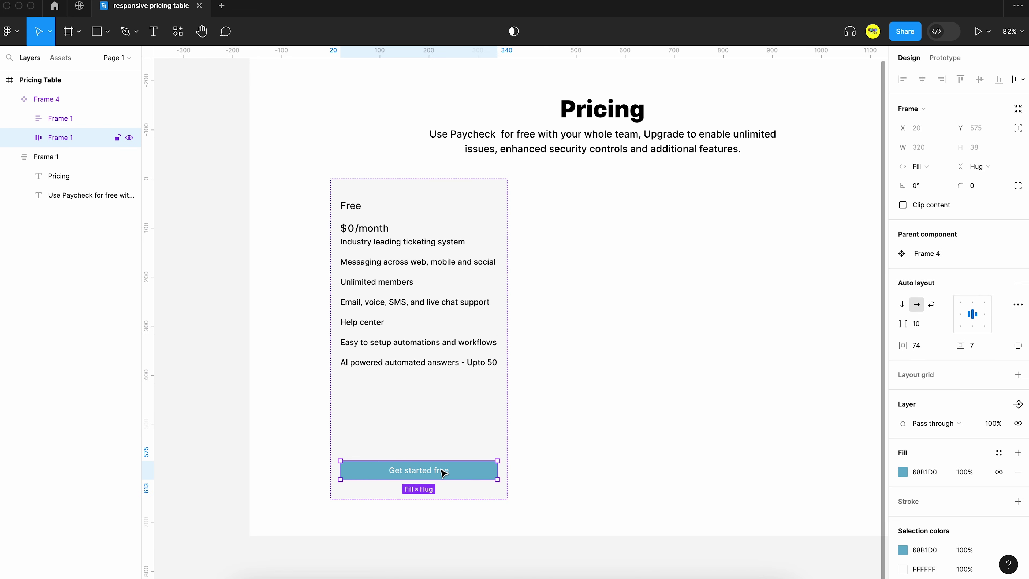
pyautogui.click(427, 327)
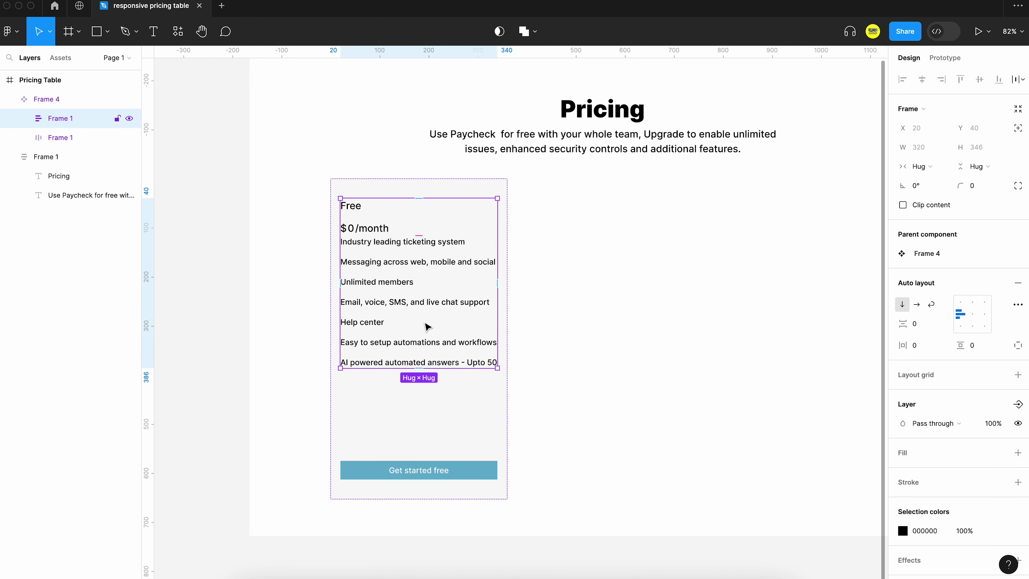
# Step: Set the $, 0 and /month price texts to font size 32
pyautogui.click(395, 189)
pyautogui.moveTo(339, 219); pyautogui.dragTo(399, 234)
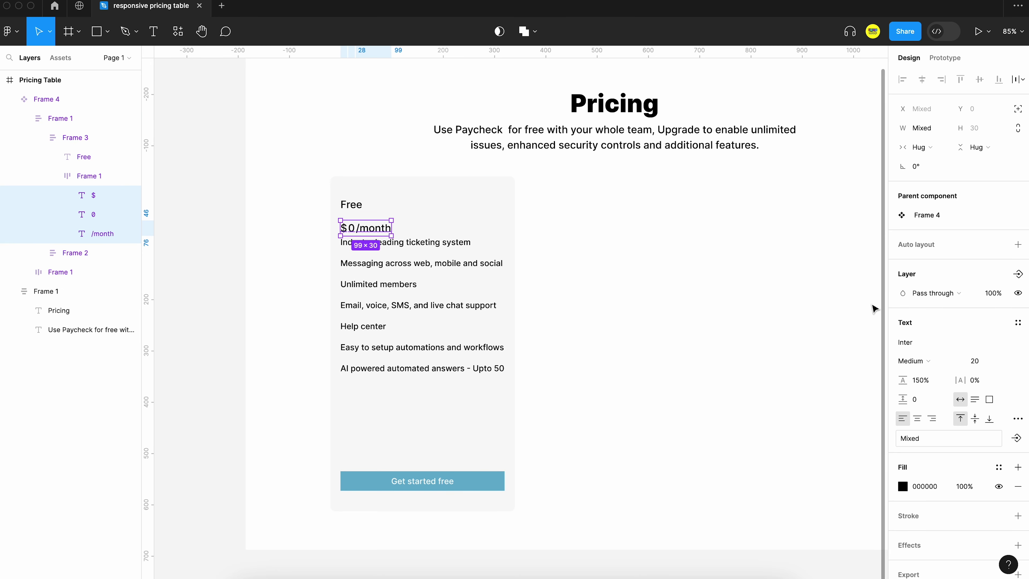
pyautogui.click(986, 360)
pyautogui.press('Return')
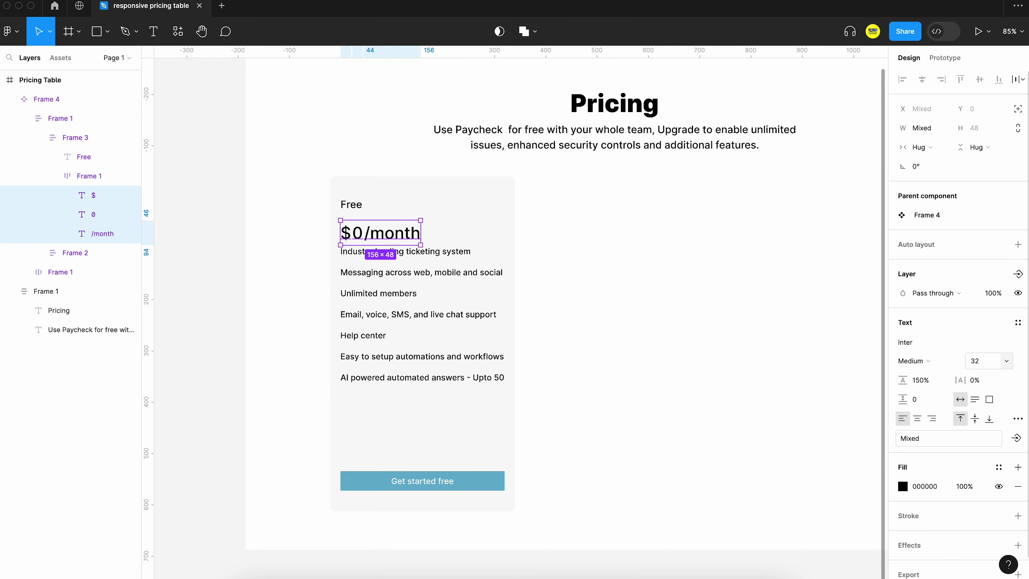
pyautogui.click(604, 304)
# Step: Give the content block 20 item spacing, Fill container height and top-left alignment
pyautogui.doubleClick(424, 258)
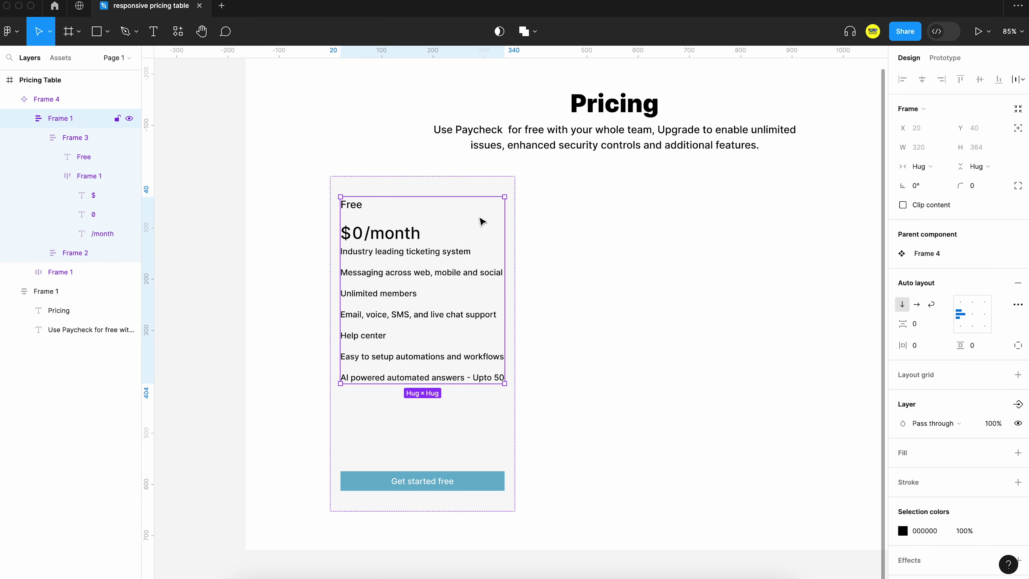
pyautogui.click(917, 324)
pyautogui.write('20')
pyautogui.press('Return')
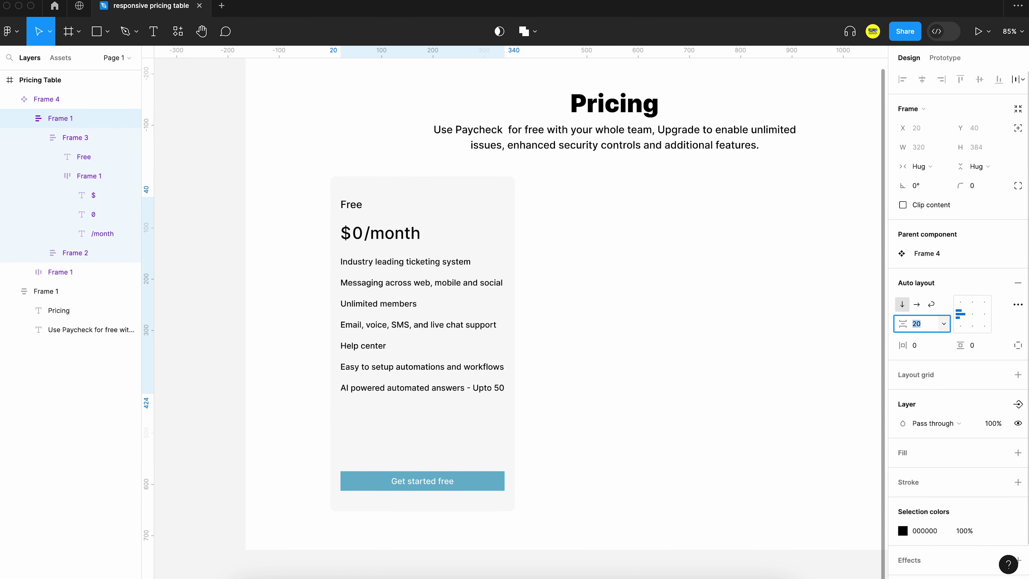
pyautogui.click(979, 166)
pyautogui.click(974, 182)
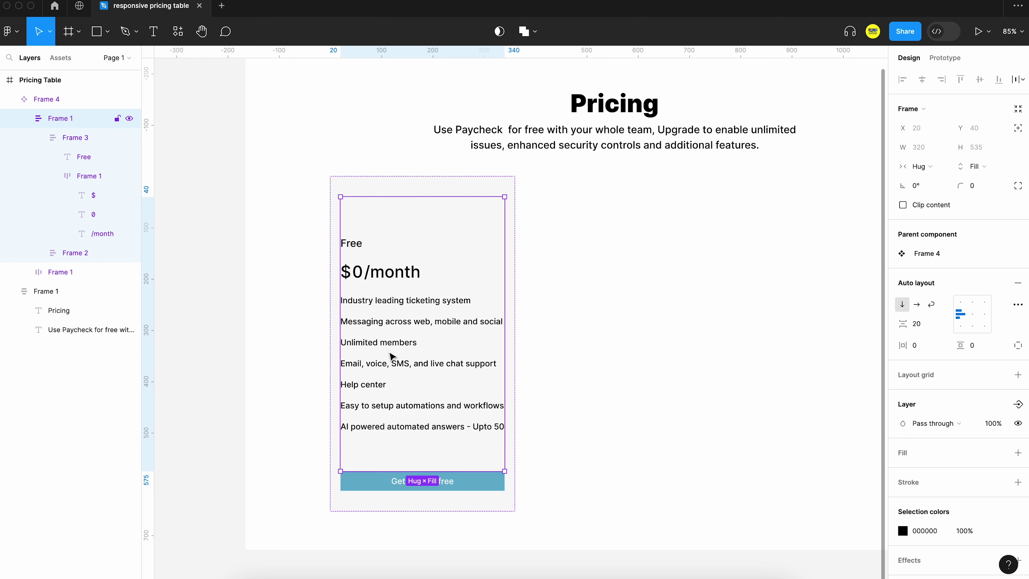
pyautogui.click(961, 302)
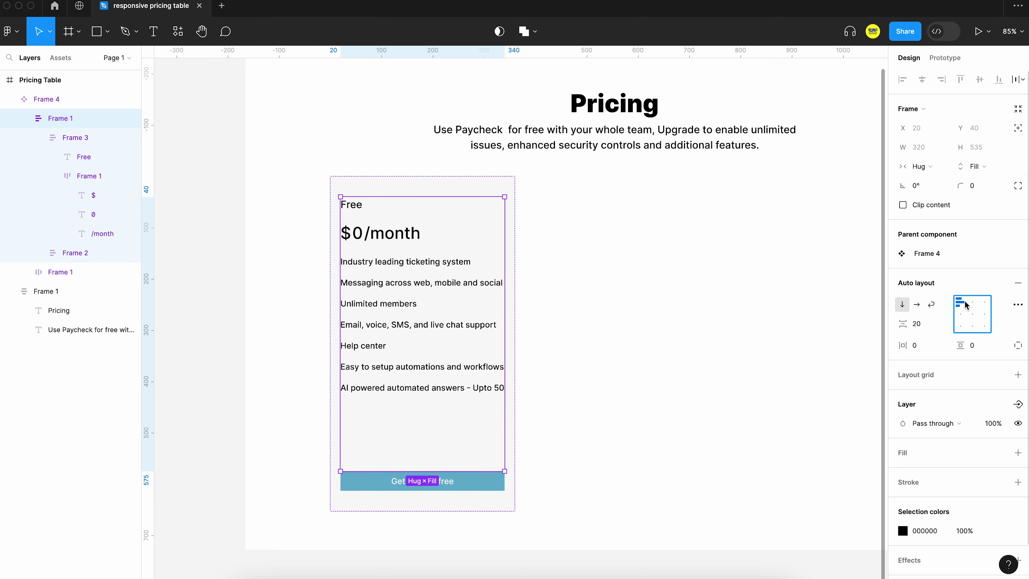
pyautogui.click(527, 330)
# Step: Set the title-to-price spacing in the heading block to 4
pyautogui.doubleClick(364, 239)
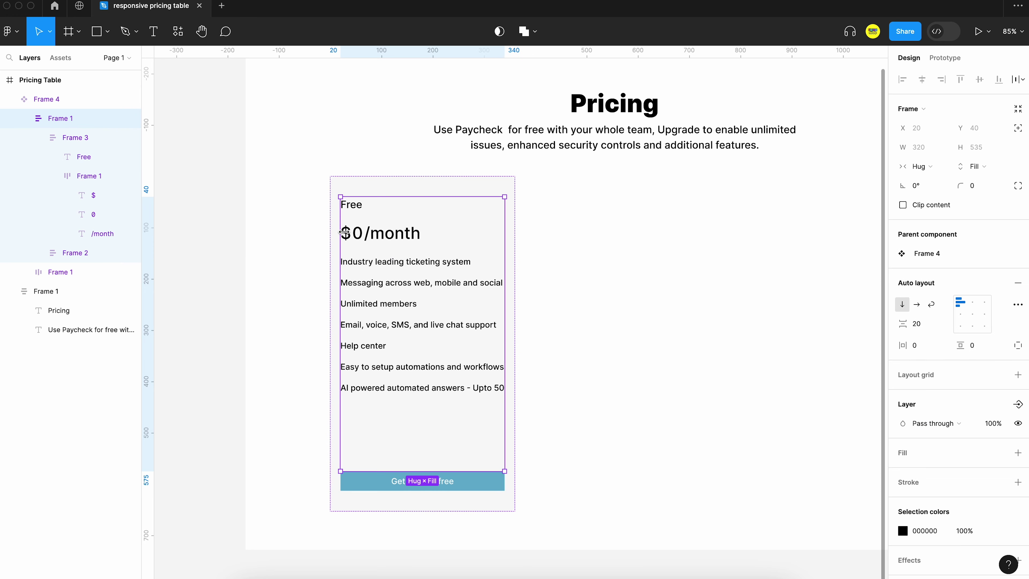
pyautogui.doubleClick(363, 239)
pyautogui.click(917, 324)
pyautogui.write('6')
pyautogui.press('Return')
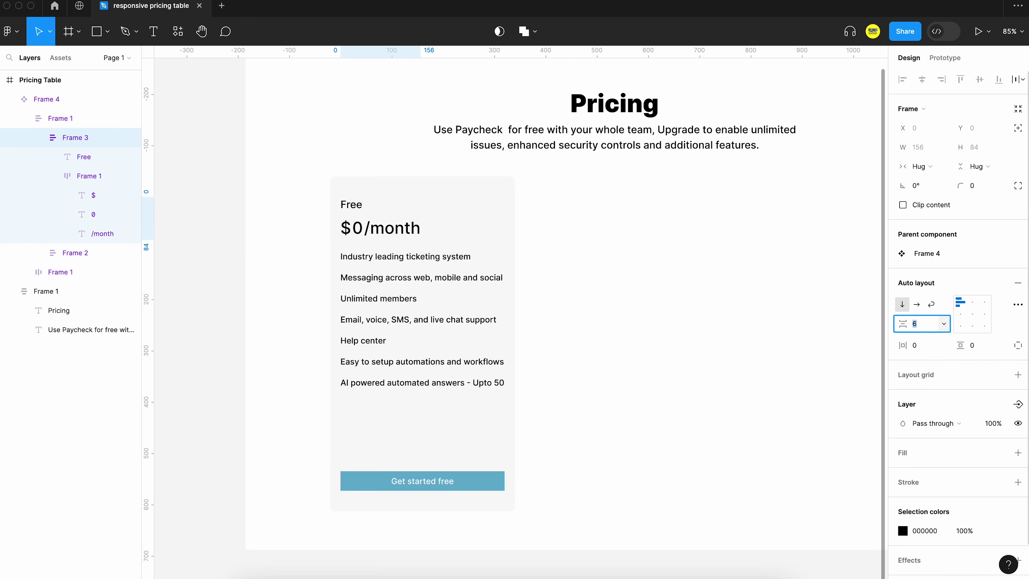
pyautogui.press('Down')
pyautogui.press('Down')
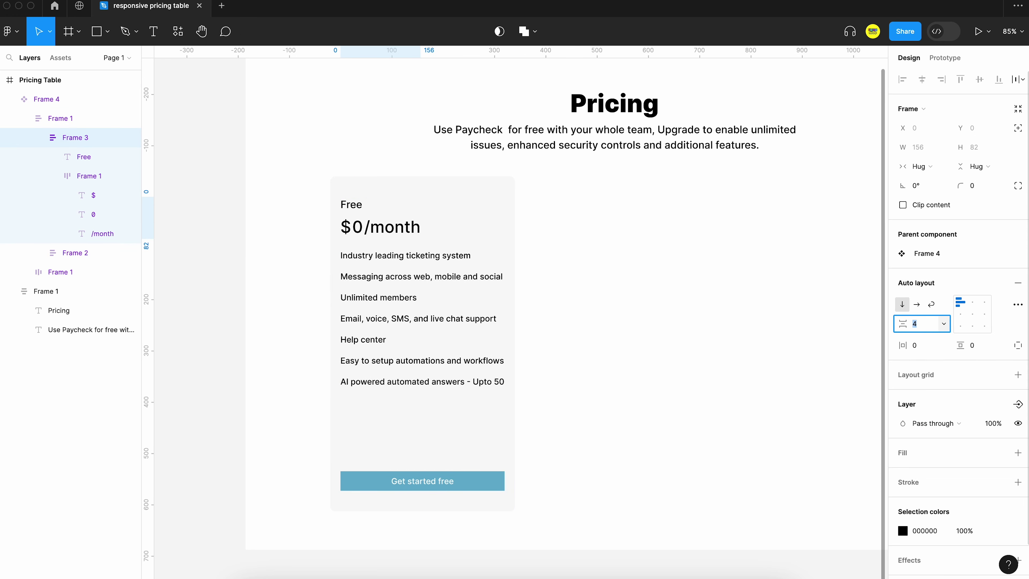
pyautogui.click(604, 365)
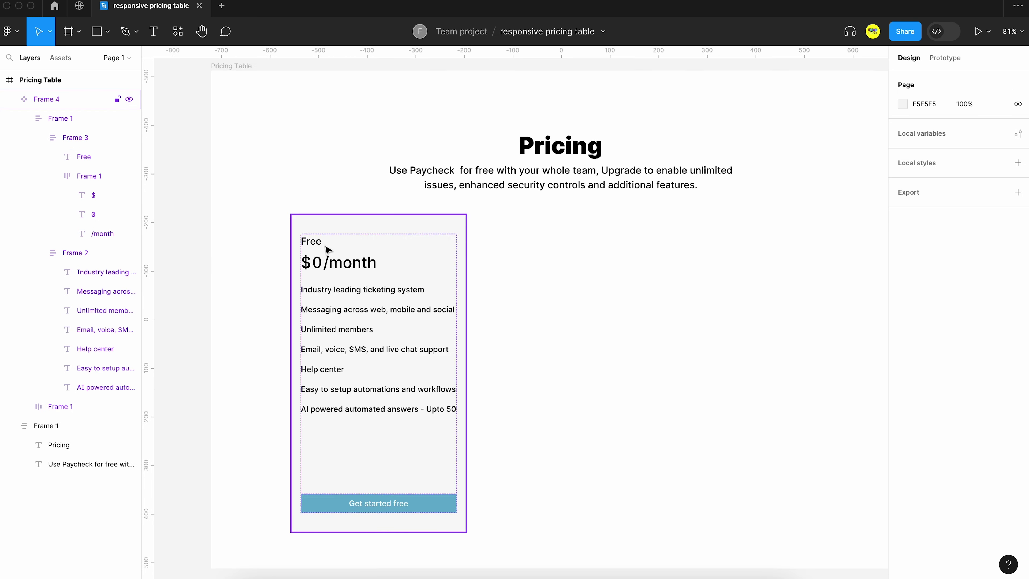
pyautogui.click(326, 247)
# Step: Lighten the Free heading text to a grey colour
pyautogui.doubleClick(319, 243)
pyautogui.doubleClick(318, 242)
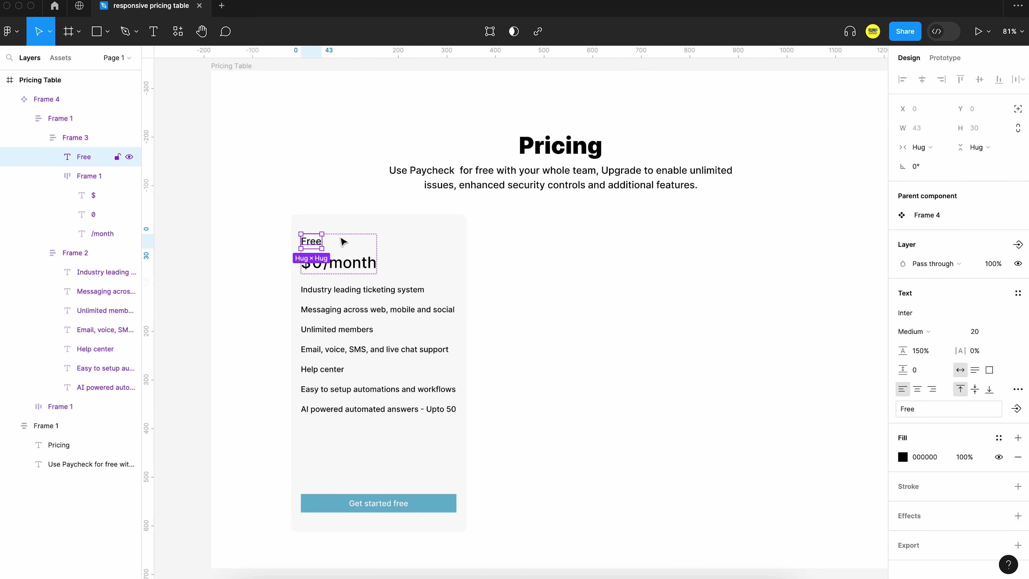
pyautogui.click(903, 457)
pyautogui.moveTo(776, 309); pyautogui.dragTo(726, 350)
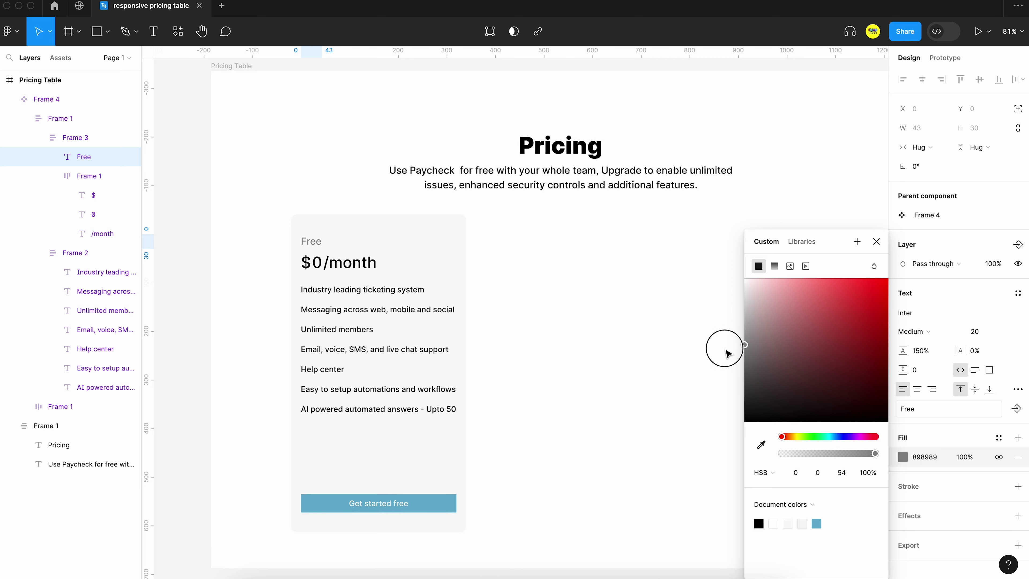
pyautogui.click(678, 356)
# Step: Change all seven feature lines to dark grey 353535
pyautogui.keyDown('super'); pyautogui.click(388, 323); pyautogui.keyUp('super')
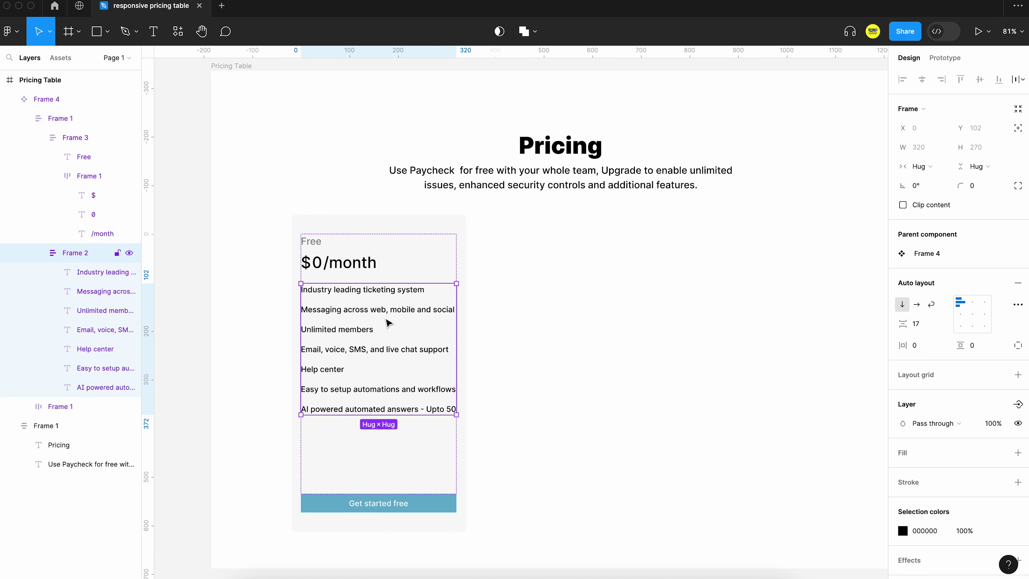
pyautogui.press('Return')
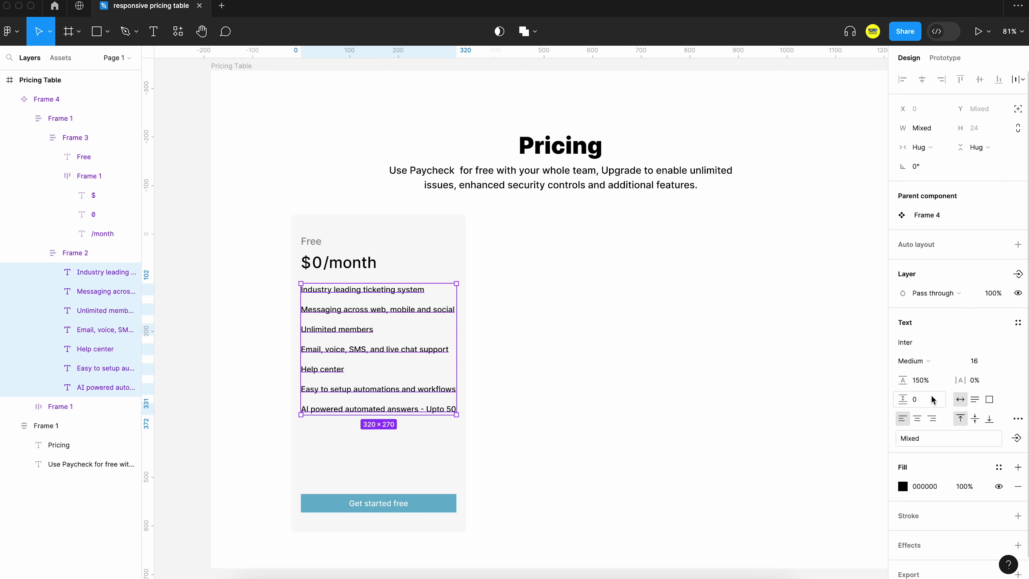
pyautogui.click(903, 486)
pyautogui.moveTo(781, 354); pyautogui.dragTo(728, 401)
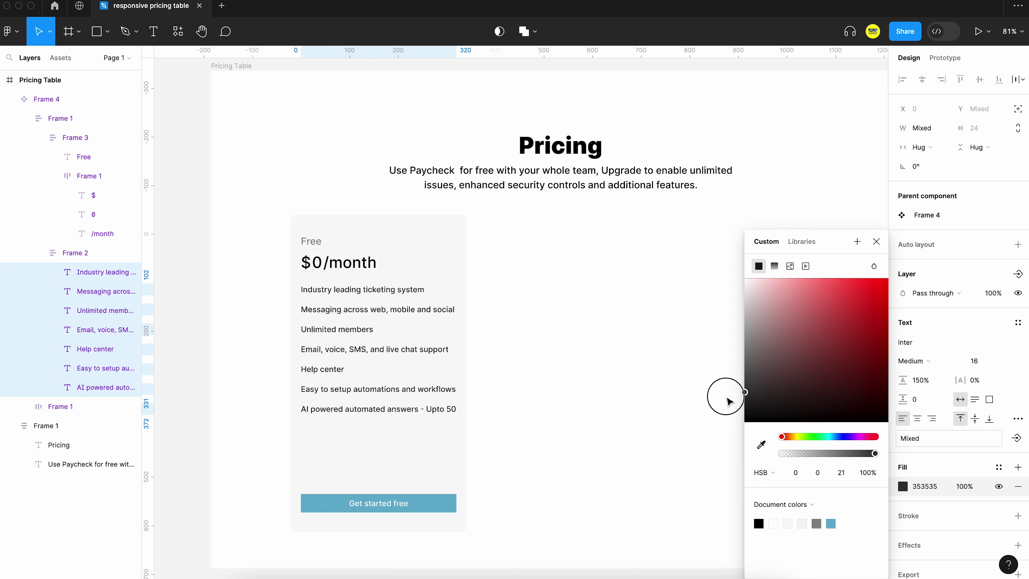
pyautogui.click(603, 380)
# Step: Make the seven feature lines fill the features list's width
pyautogui.doubleClick(379, 334)
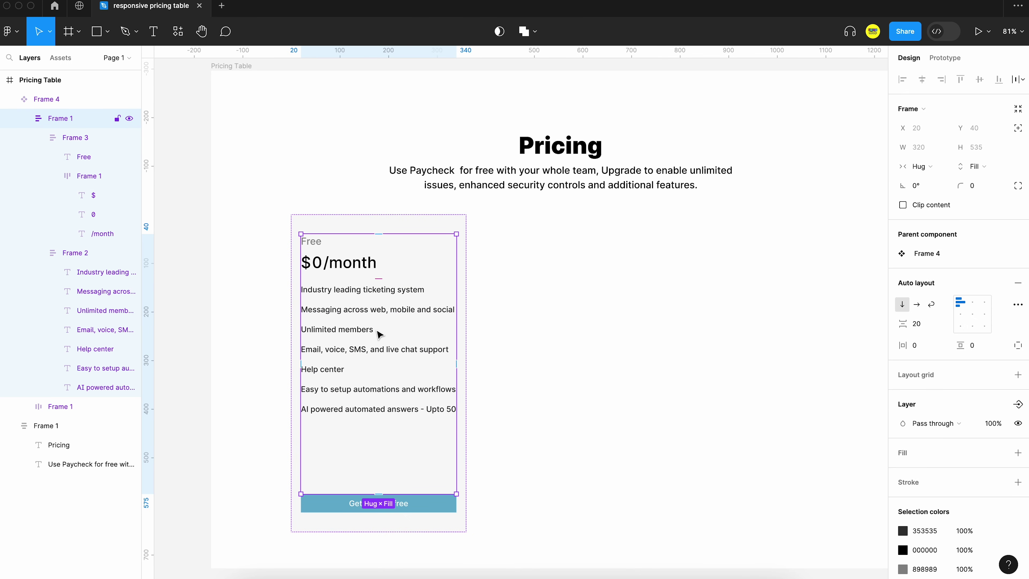
pyautogui.doubleClick(378, 335)
pyautogui.press('Return')
pyautogui.click(934, 151)
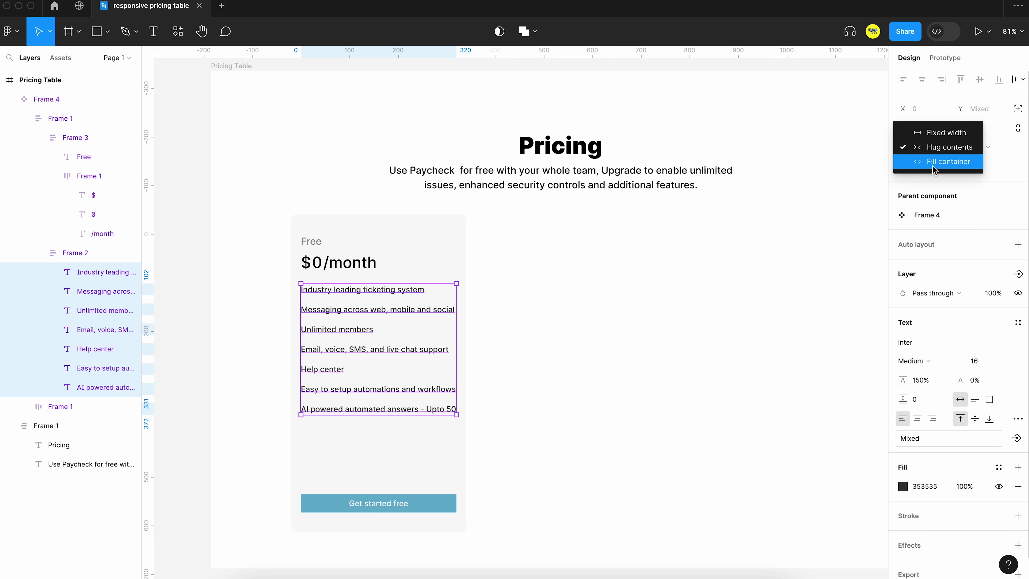
pyautogui.click(941, 161)
pyautogui.click(497, 354)
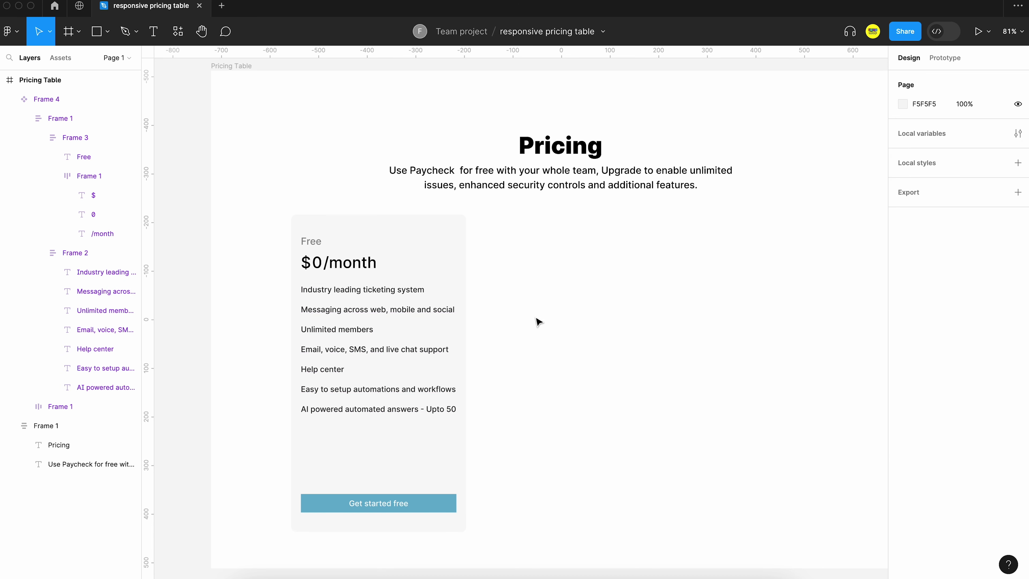
# Step: Place a 32×32 Check icon from the Phosphor Icons plugin on the canvas beside the Free card
pyautogui.click(178, 31)
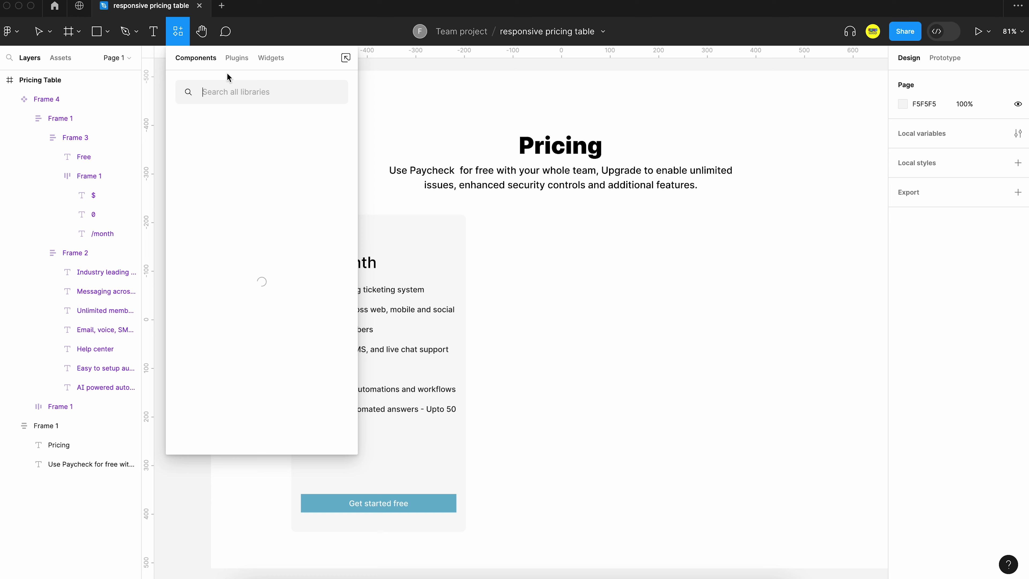
pyautogui.click(237, 58)
pyautogui.click(240, 165)
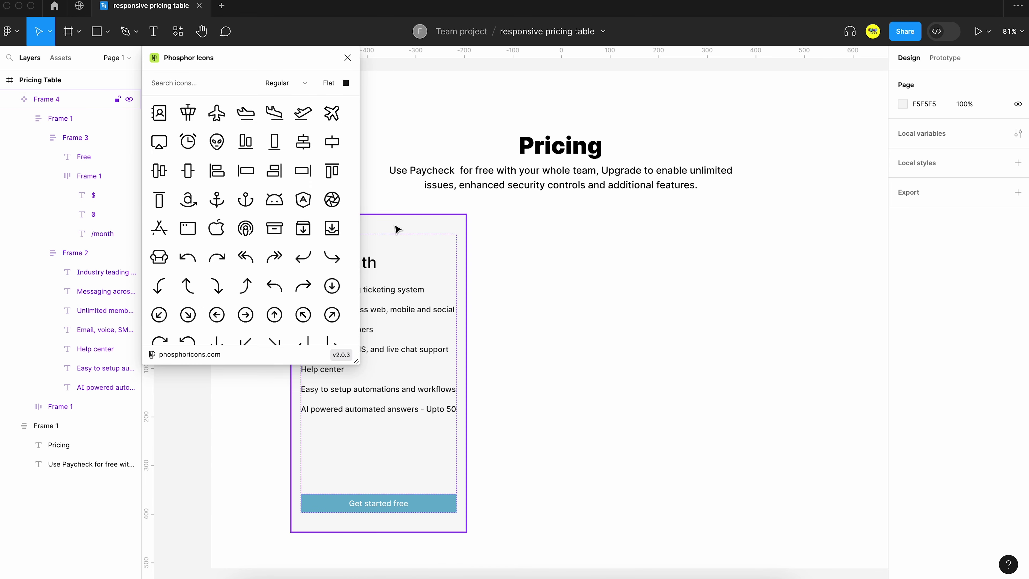
pyautogui.click(160, 81)
pyautogui.write('check')
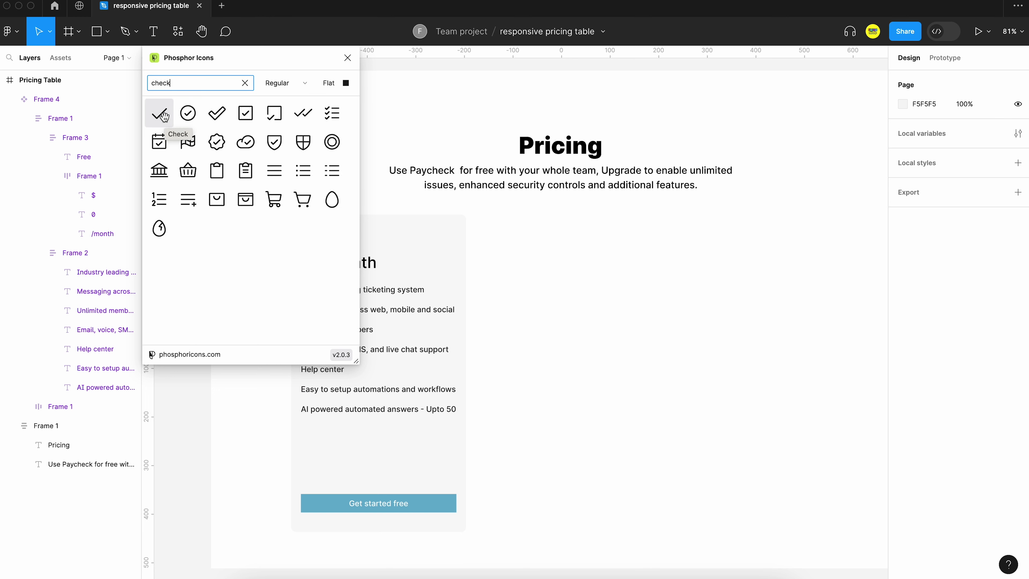
pyautogui.moveTo(164, 117); pyautogui.dragTo(503, 266)
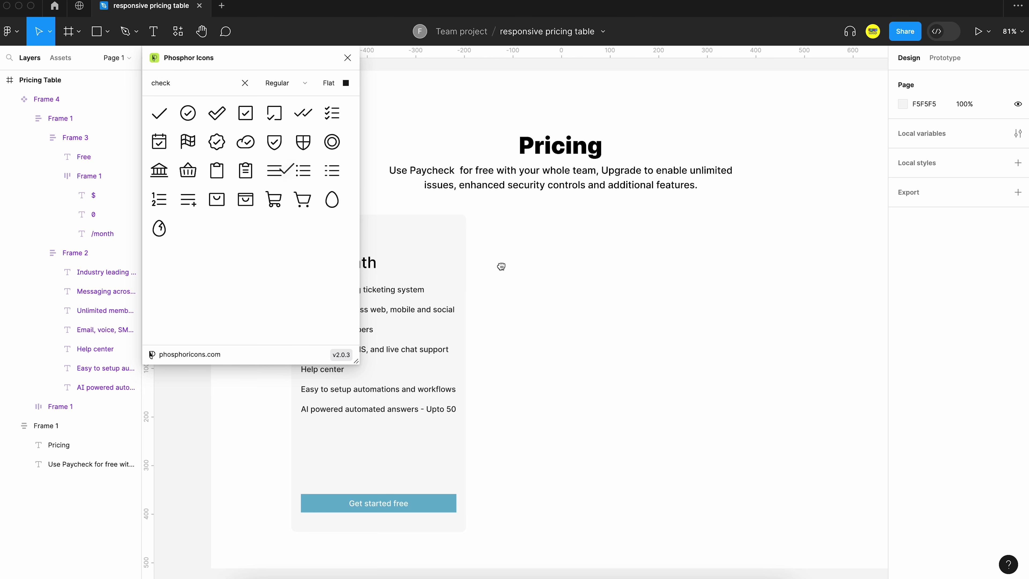
pyautogui.click(348, 57)
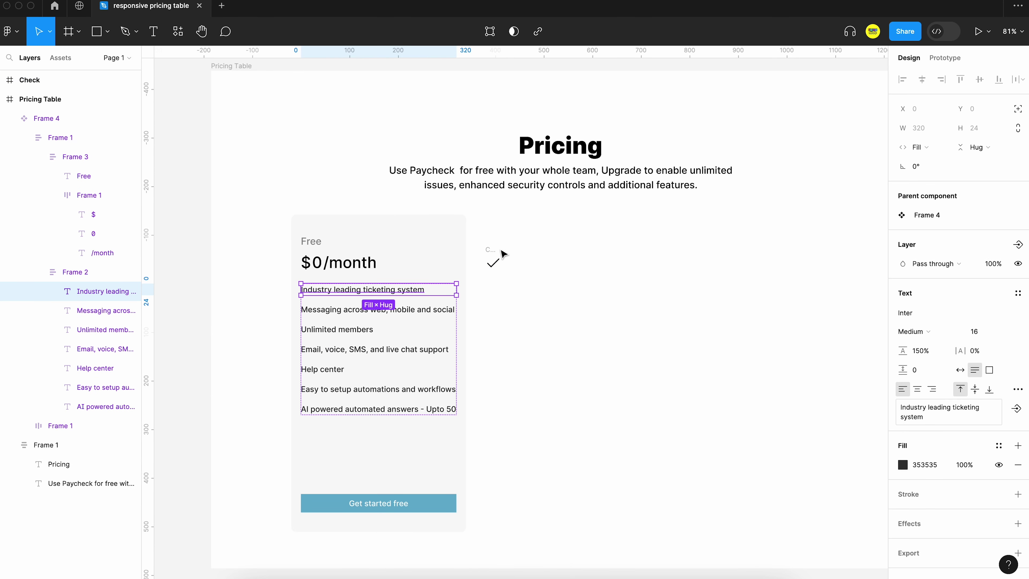
# Step: Group the first feature line as an auto layout row and paste the Check icon into it
pyautogui.rightClick(390, 289)
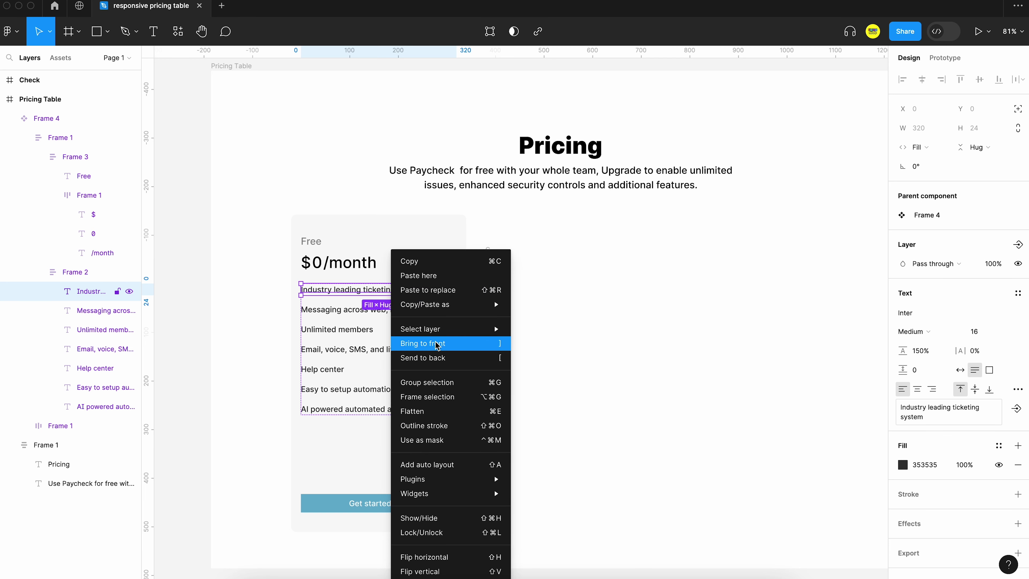
pyautogui.click(428, 387)
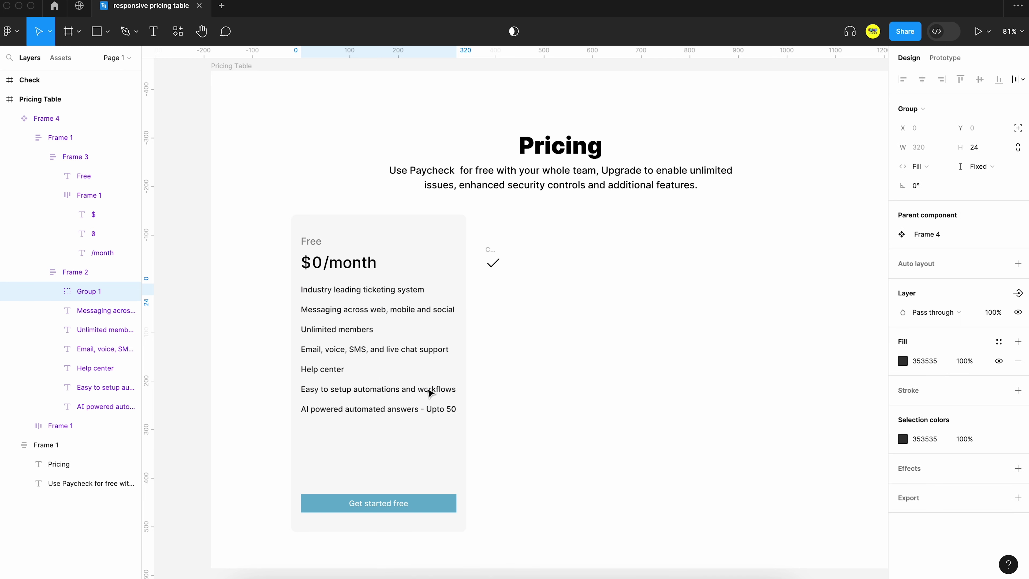
pyautogui.click(1018, 263)
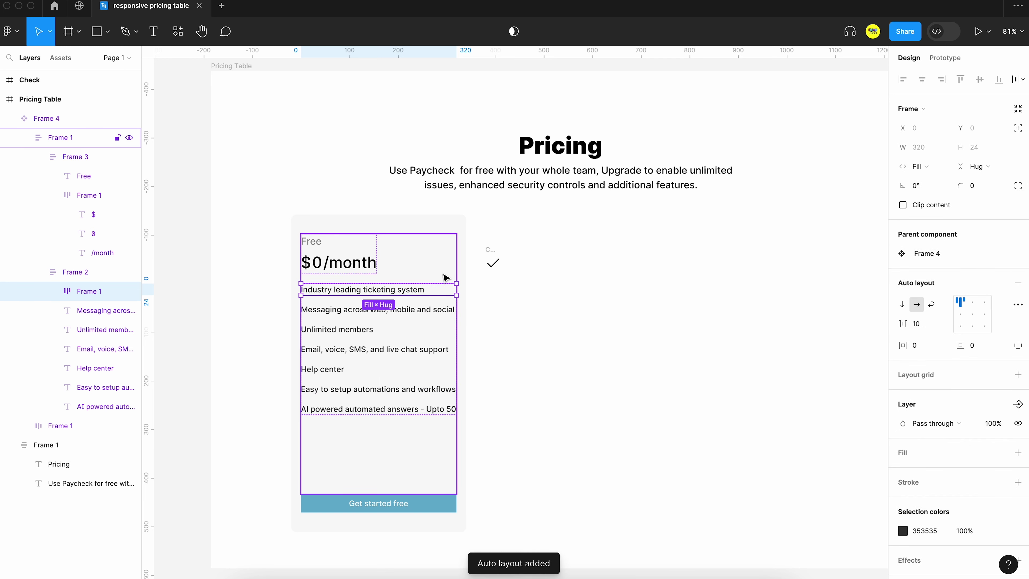
pyautogui.click(495, 268)
pyautogui.press('Delete')
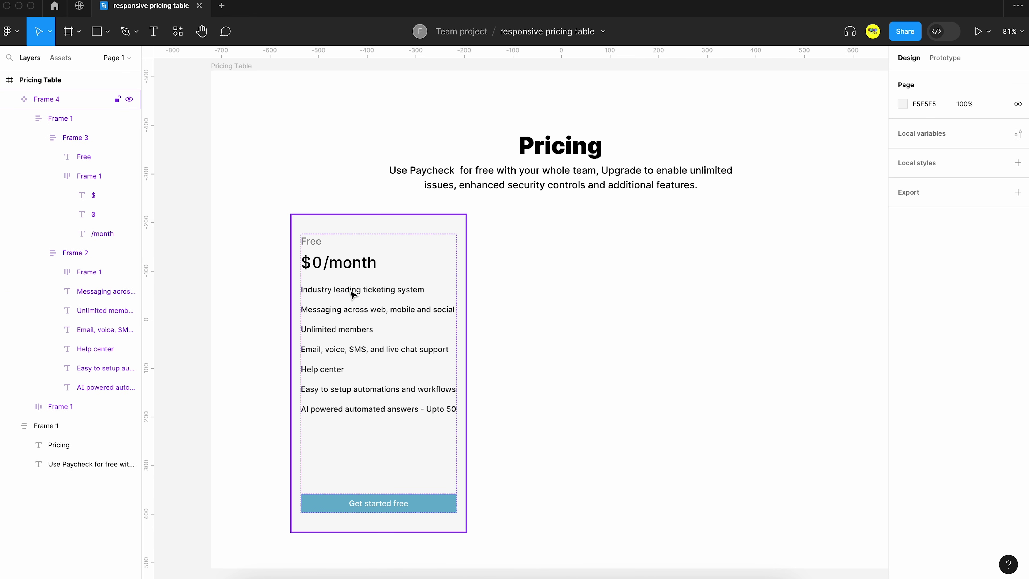
pyautogui.doubleClick(340, 294)
pyautogui.click(349, 298)
pyautogui.hotkey('ctrl', 'v')
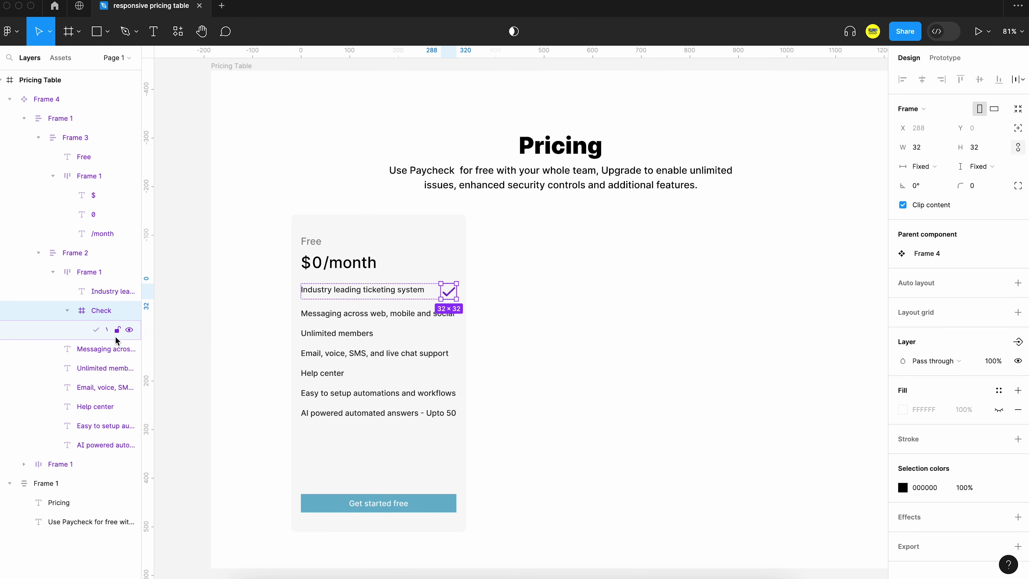
# Step: Move the check icon before the 'Industry leading ticketing system' text in the row
pyautogui.click(88, 279)
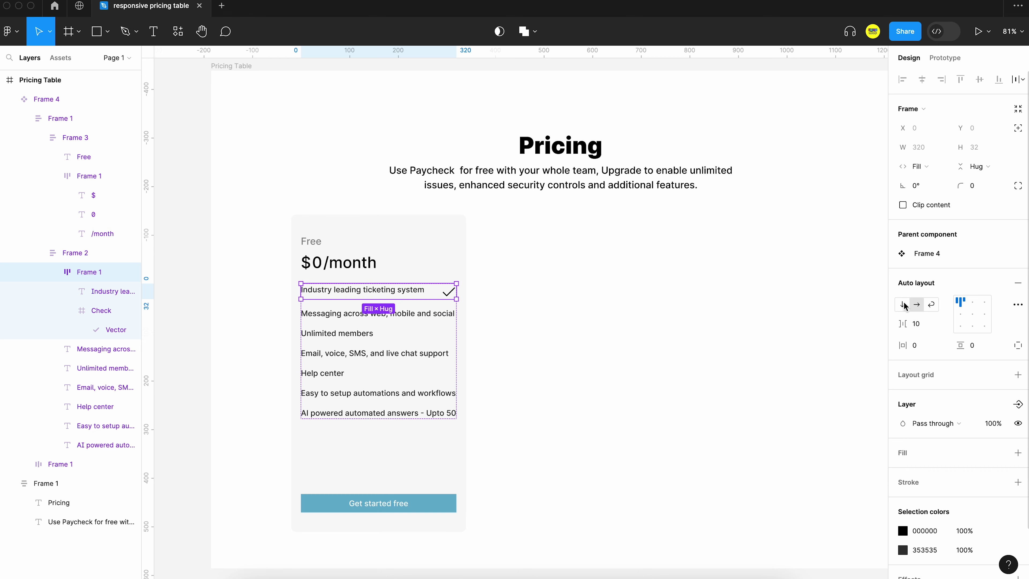
pyautogui.doubleClick(447, 298)
pyautogui.moveTo(445, 294); pyautogui.dragTo(312, 296)
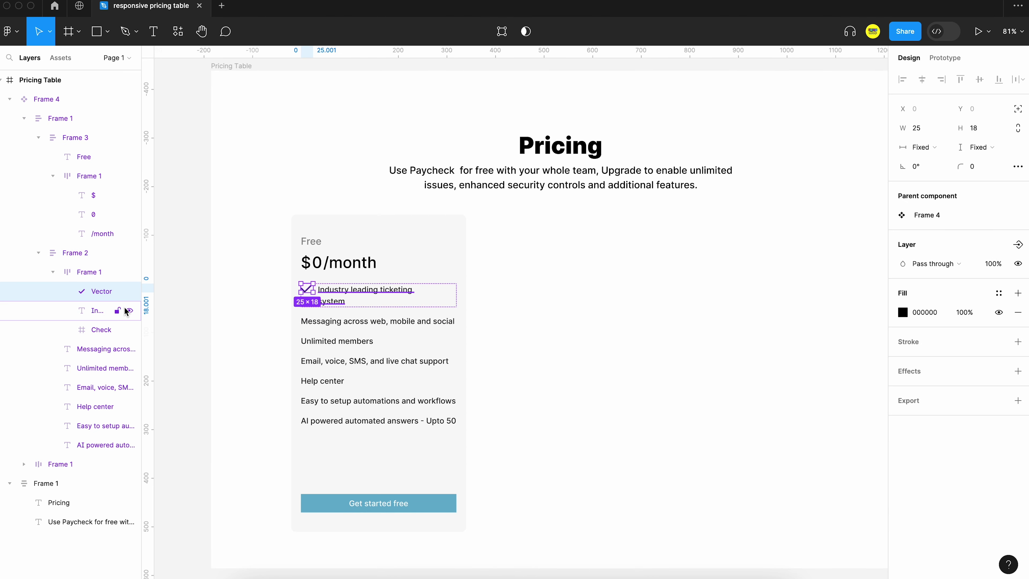
pyautogui.press('super+z')
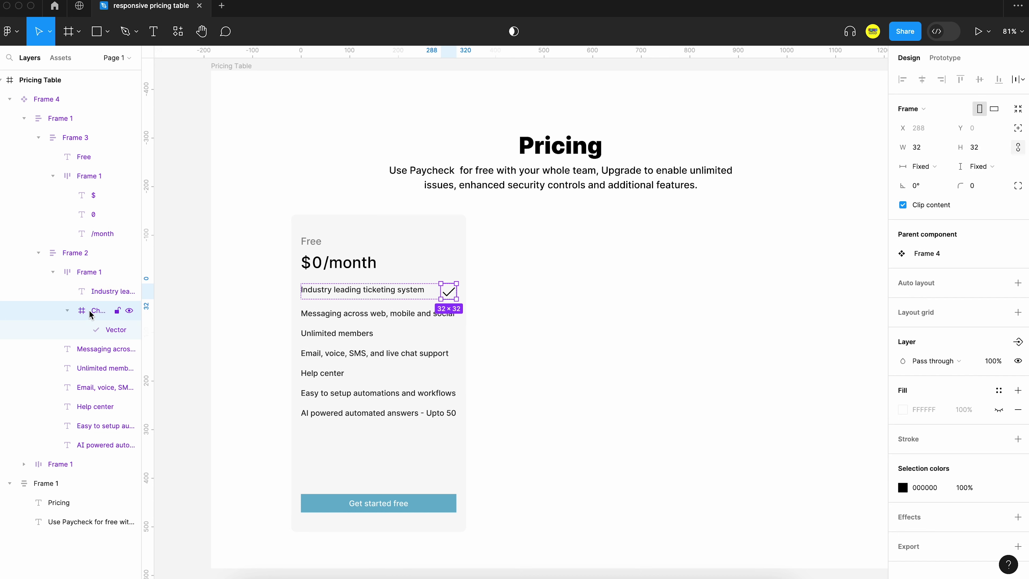
pyautogui.moveTo(94, 311); pyautogui.dragTo(92, 290)
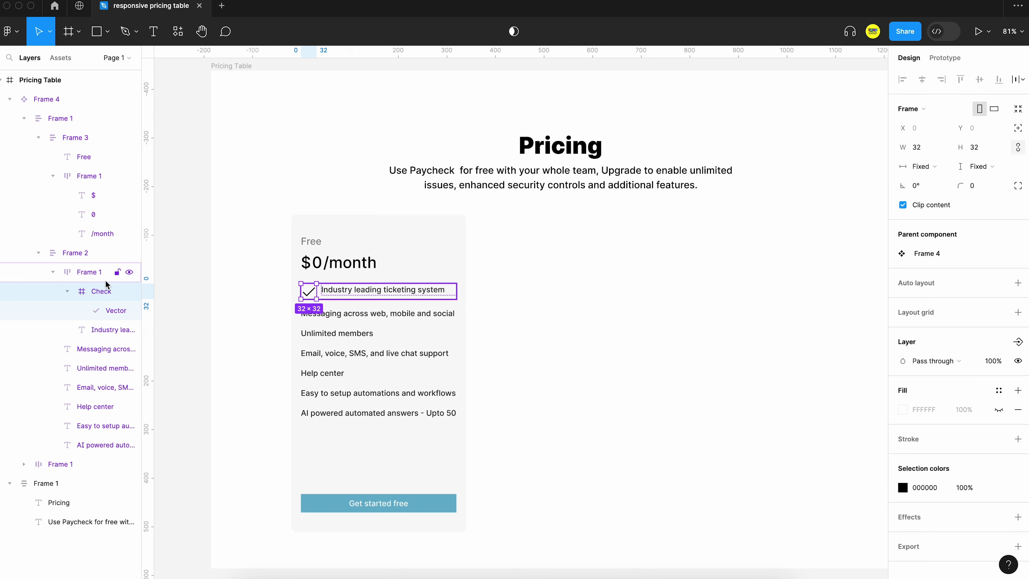
# Step: Resize the check icon to 24×24 and colour it green (0DC335)
pyautogui.click(977, 147)
pyautogui.write('24')
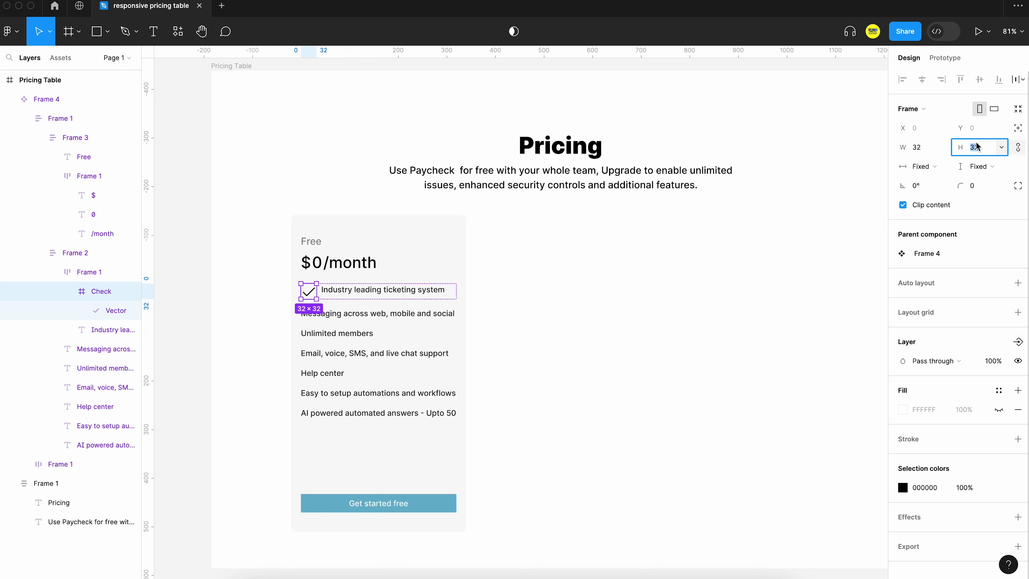
pyautogui.press('Return')
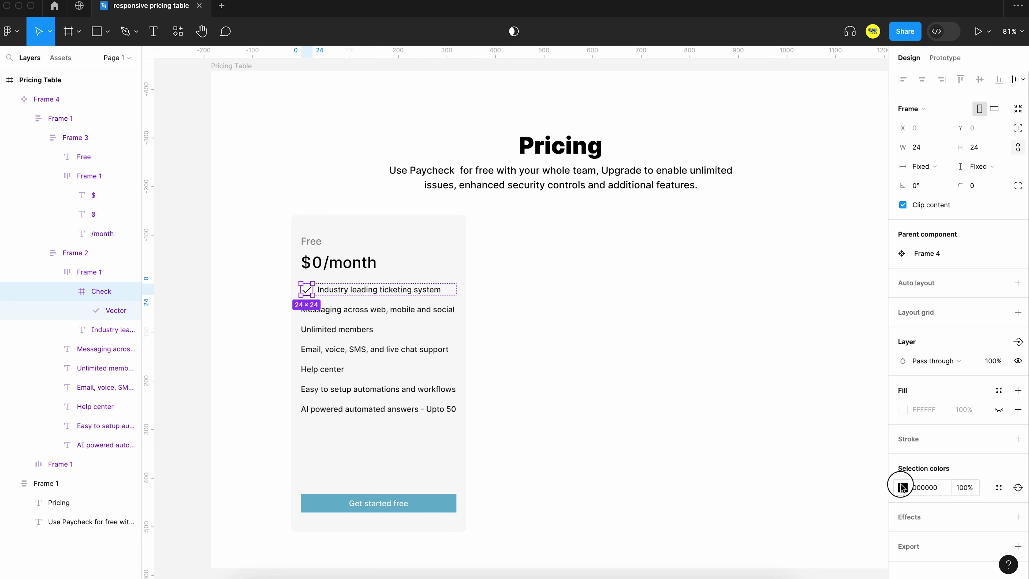
pyautogui.click(903, 487)
pyautogui.click(817, 437)
pyautogui.moveTo(835, 325); pyautogui.dragTo(882, 319)
pyautogui.click(532, 294)
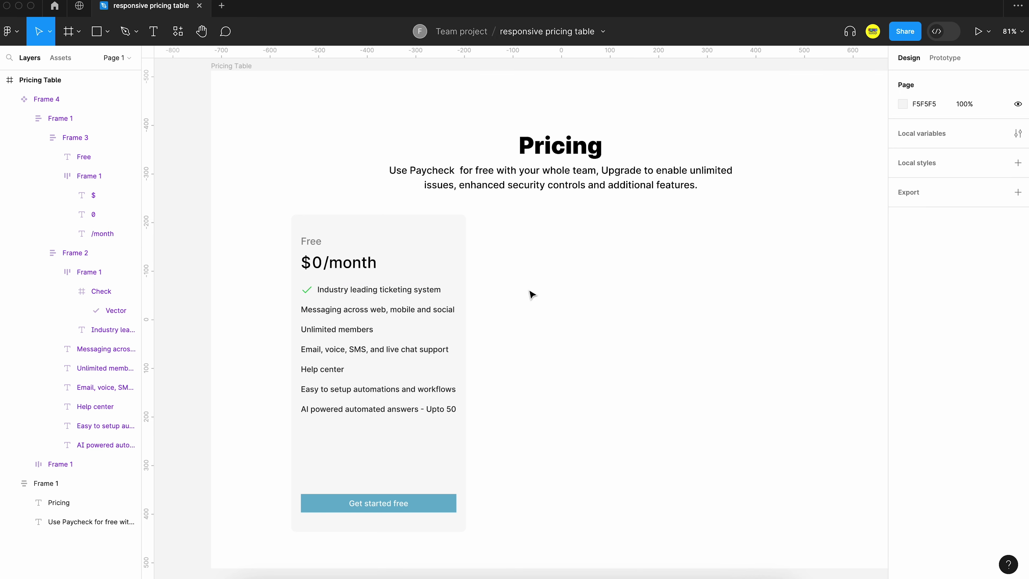
pyautogui.click(97, 292)
pyautogui.click(72, 295)
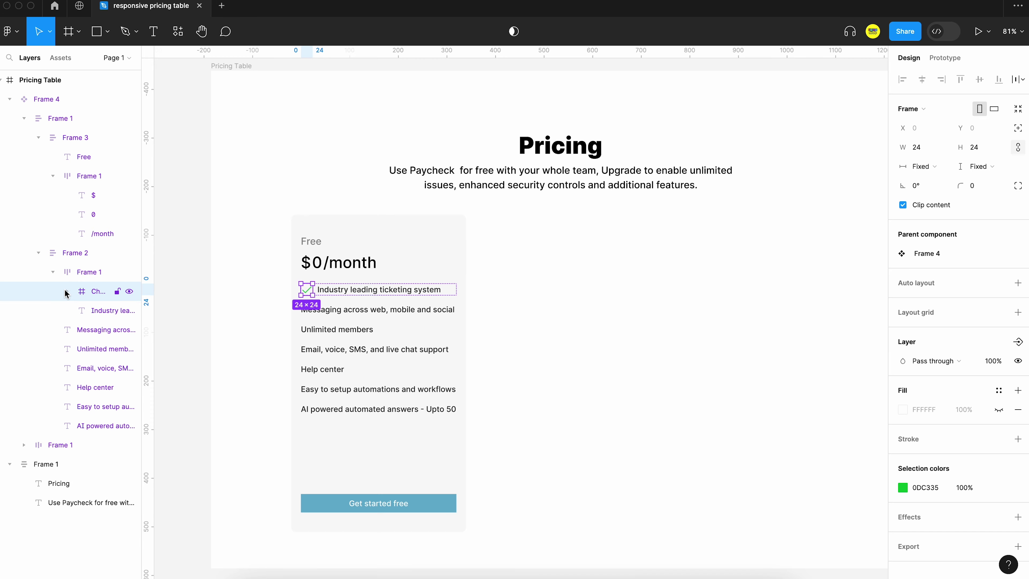
pyautogui.click(597, 350)
# Step: Set the Free card's title-and-price header to Fill container width, making it 320 wide
pyautogui.scroll(-1, 565, 356)
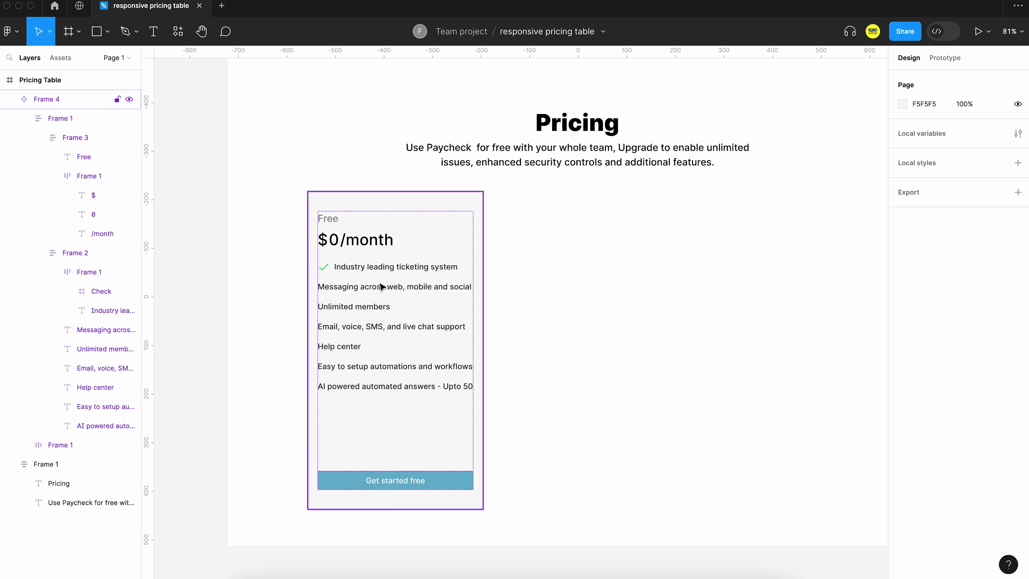
pyautogui.click(386, 272)
pyautogui.doubleClick(385, 272)
pyautogui.scroll(3, 385, 273)
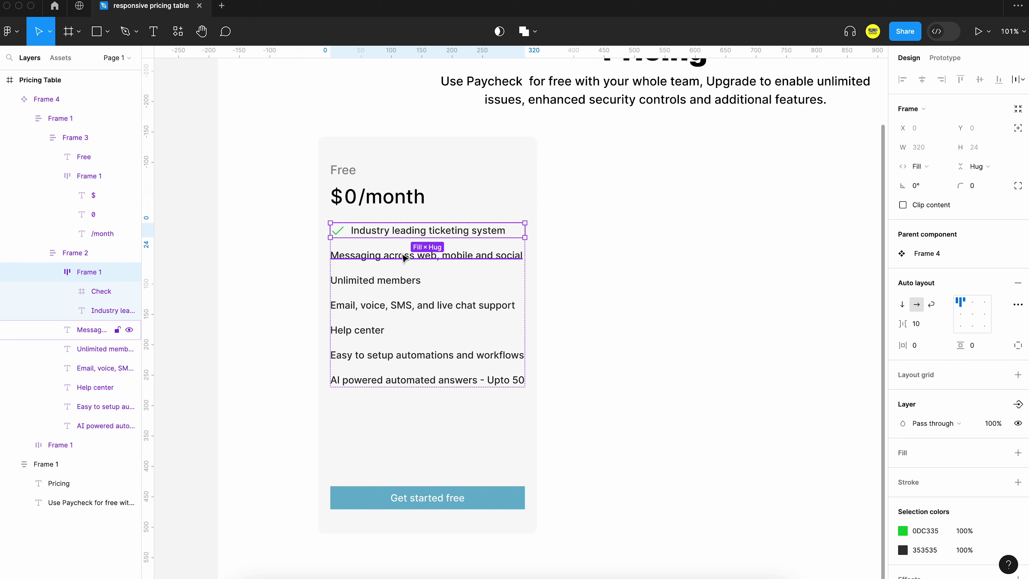
pyautogui.click(407, 211)
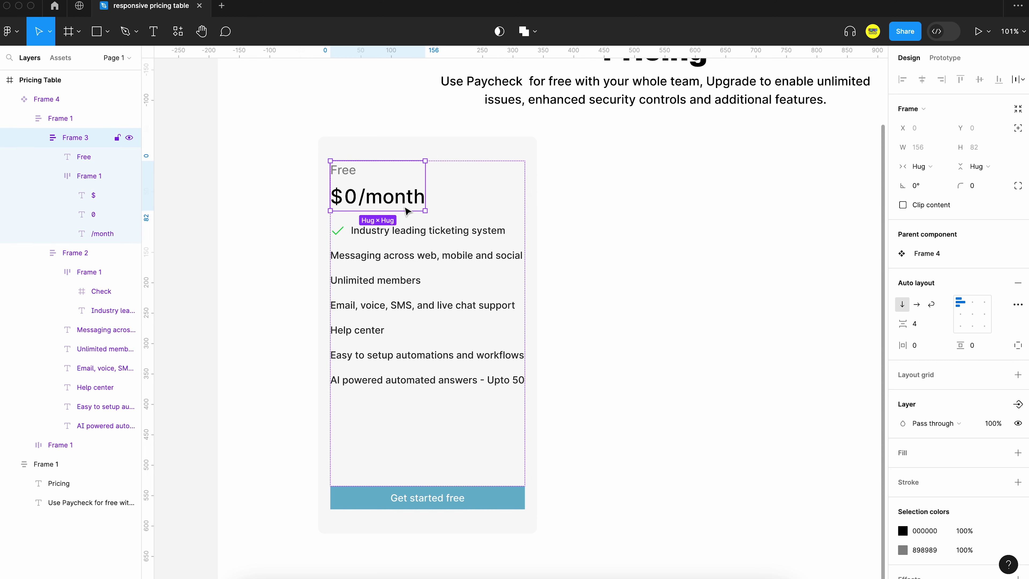
pyautogui.click(919, 167)
pyautogui.click(924, 182)
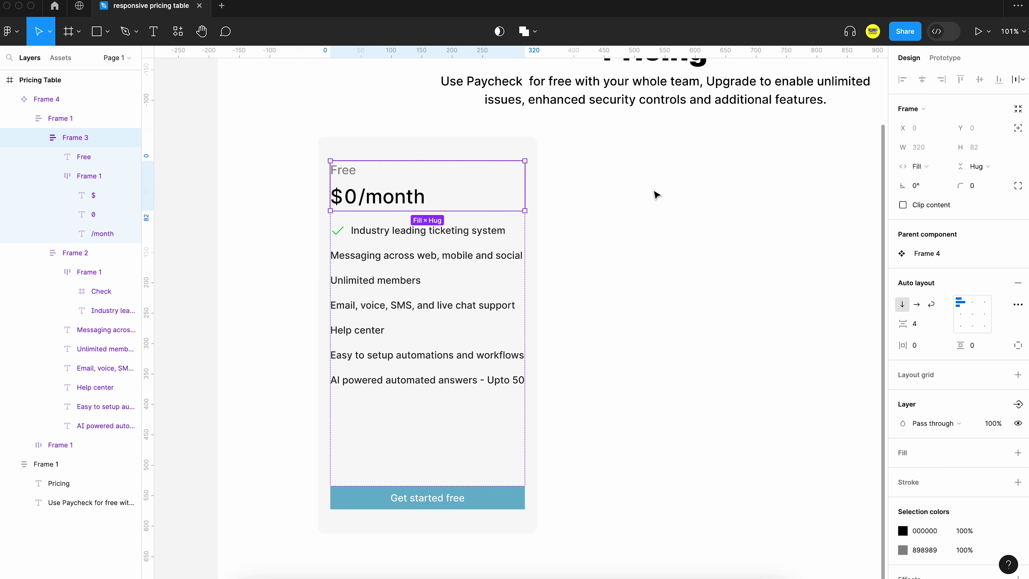
pyautogui.click(657, 196)
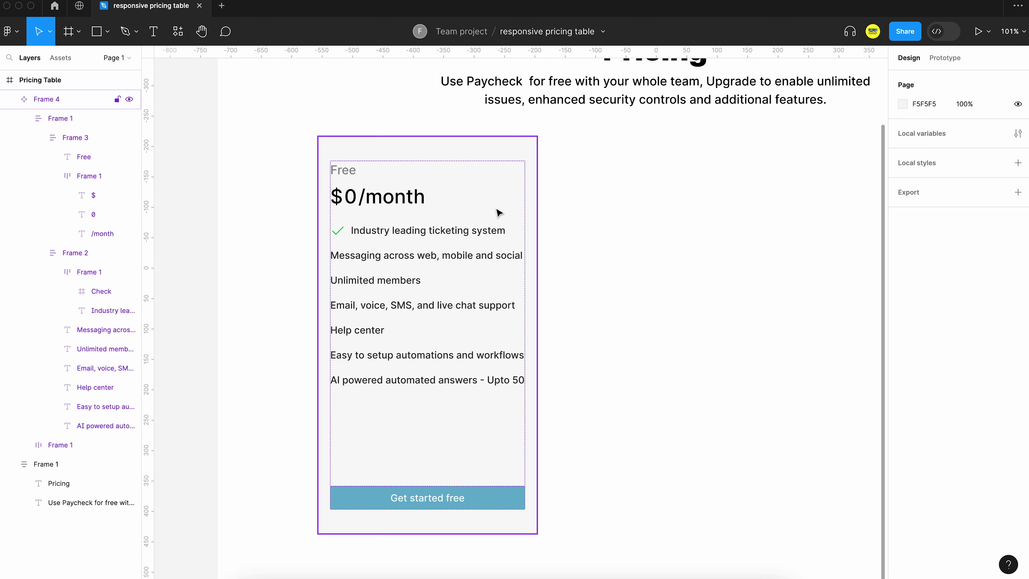
pyautogui.click(417, 203)
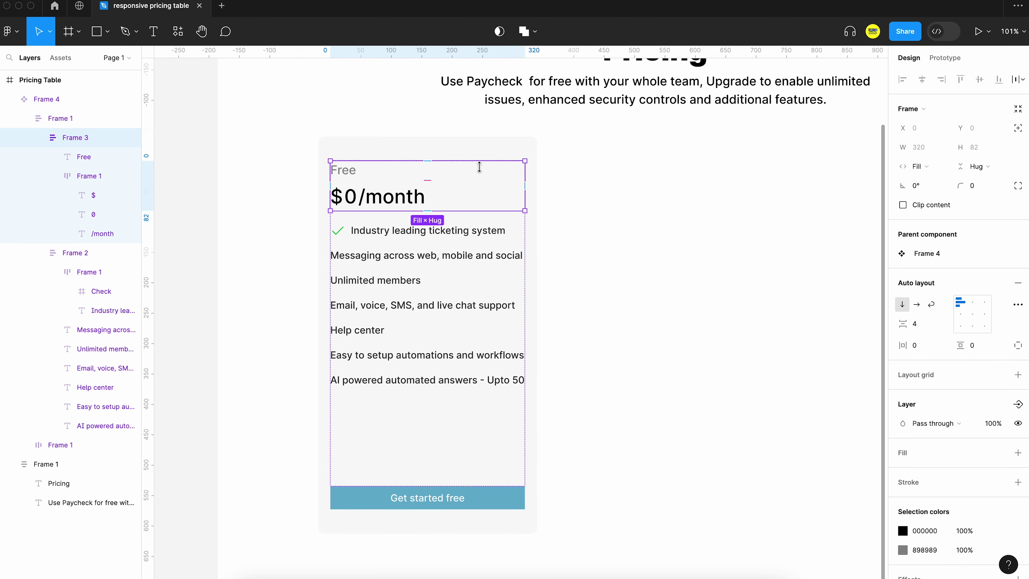
# Step: Make the Free title text fill the header's width
pyautogui.press('Escape')
pyautogui.click(348, 176)
pyautogui.click(347, 175)
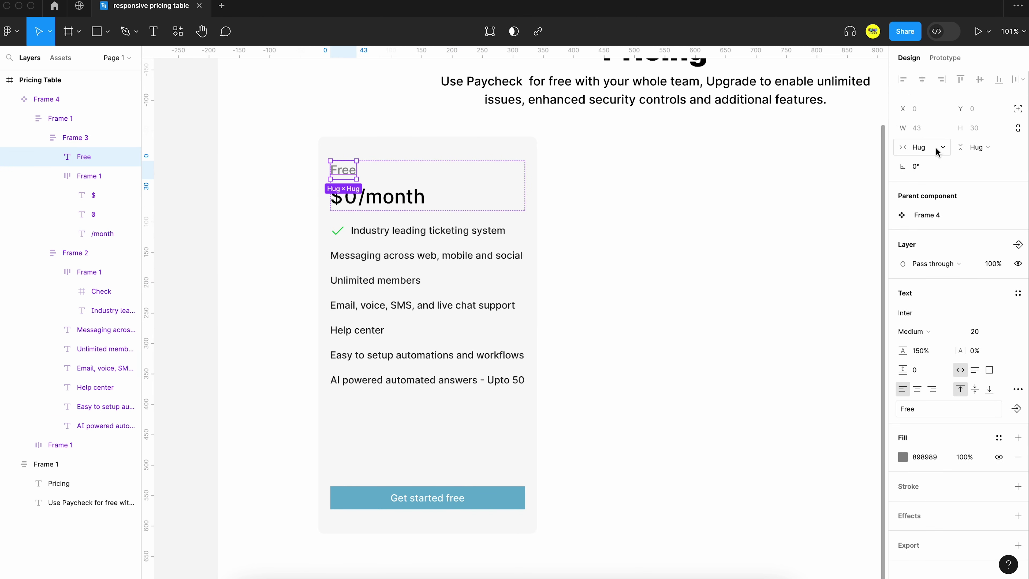
pyautogui.click(922, 147)
pyautogui.click(928, 161)
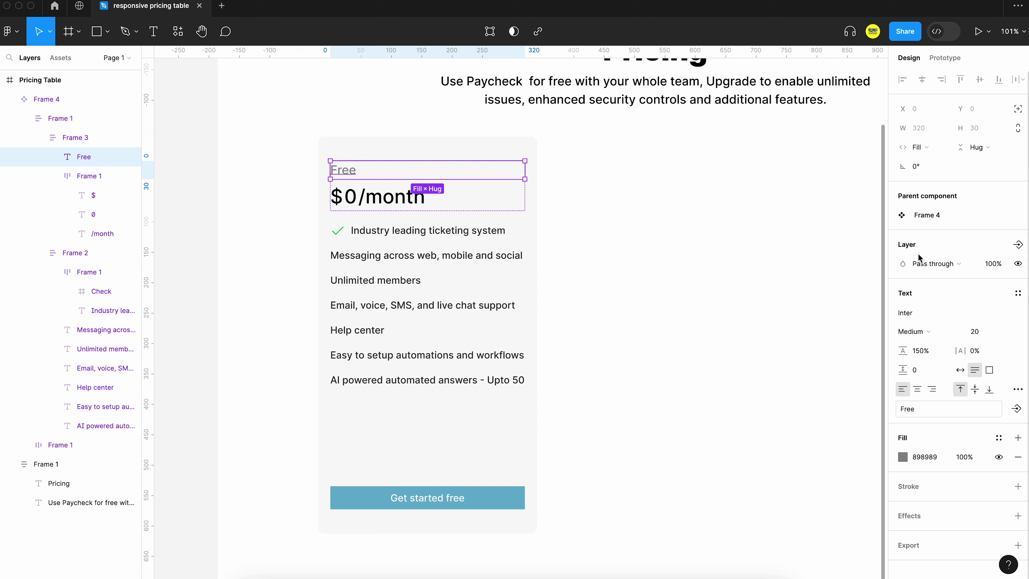
# Step: Bind the Free title to a new 'Pricing type' text property
pyautogui.scroll(-1, 993, 352)
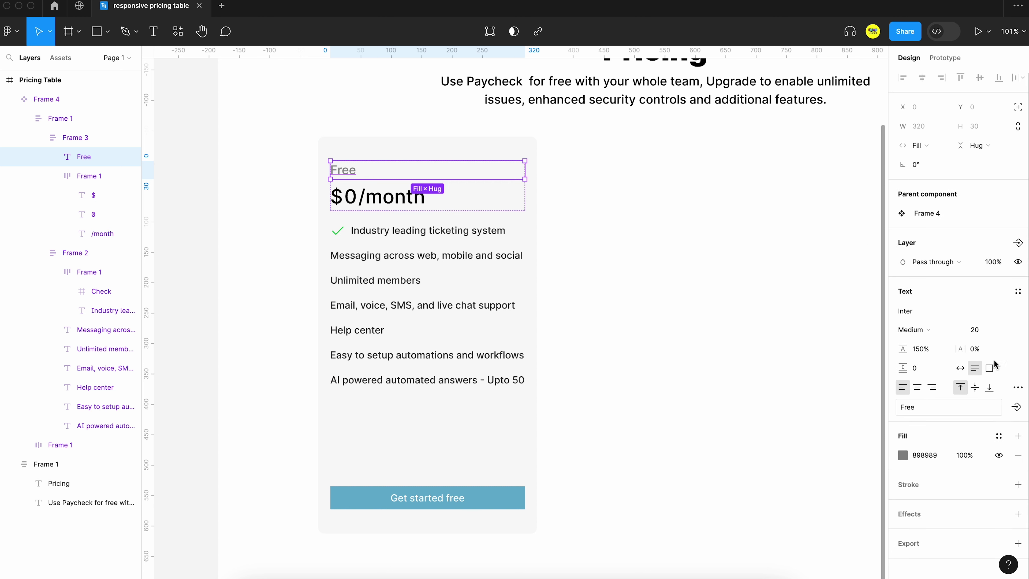
pyautogui.click(1019, 409)
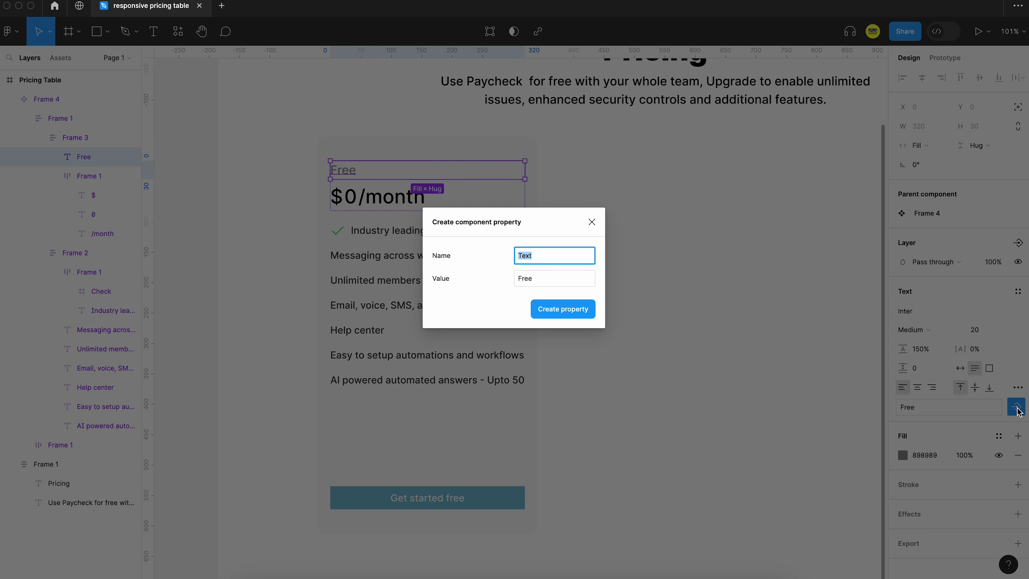
pyautogui.write('Pricing type')
pyautogui.click(582, 312)
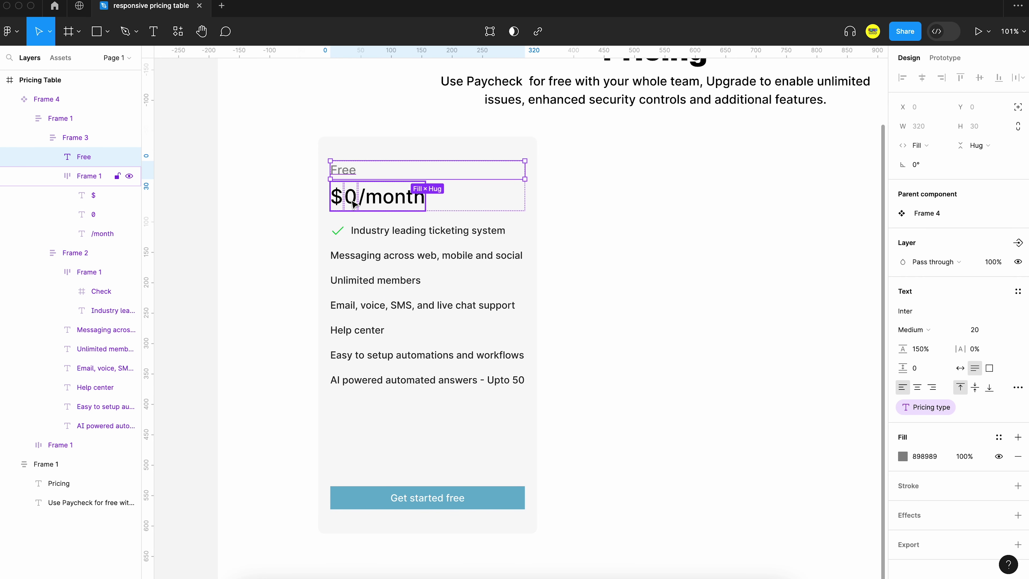
# Step: Bind the price's '0' to a new pricing amount text property
pyautogui.doubleClick(354, 204)
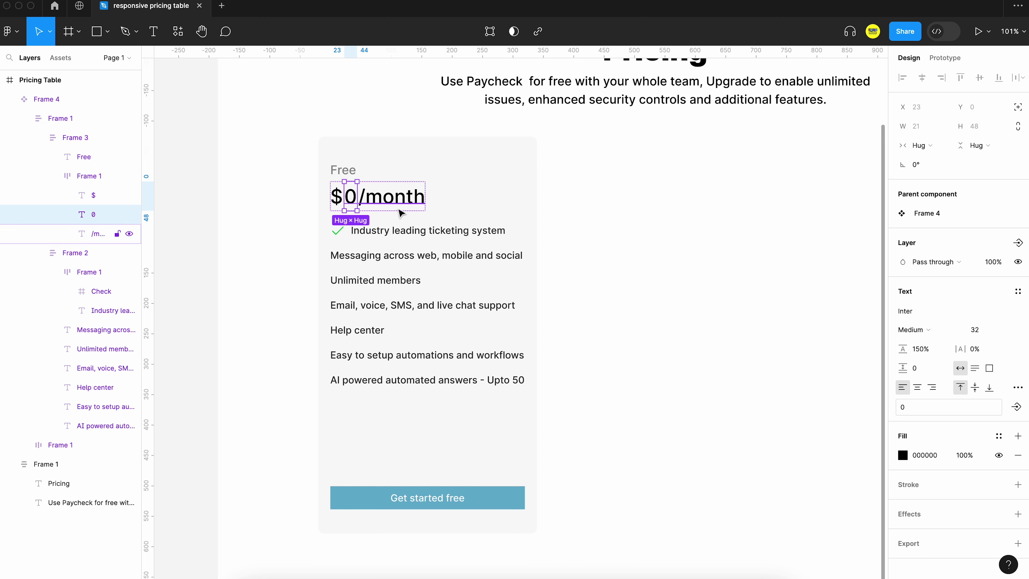
pyautogui.click(1017, 407)
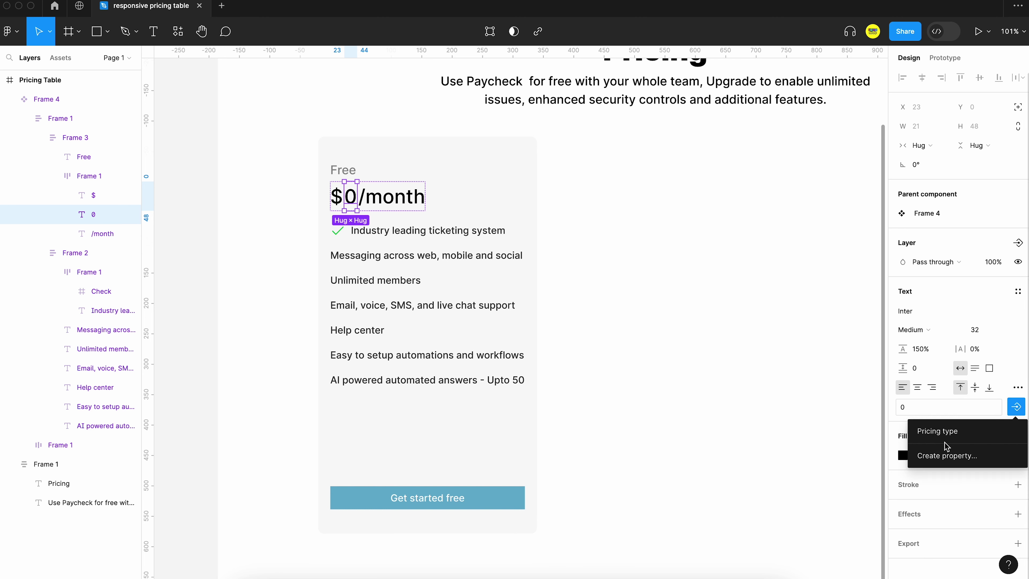
pyautogui.click(944, 455)
pyautogui.write('Pricing type amount')
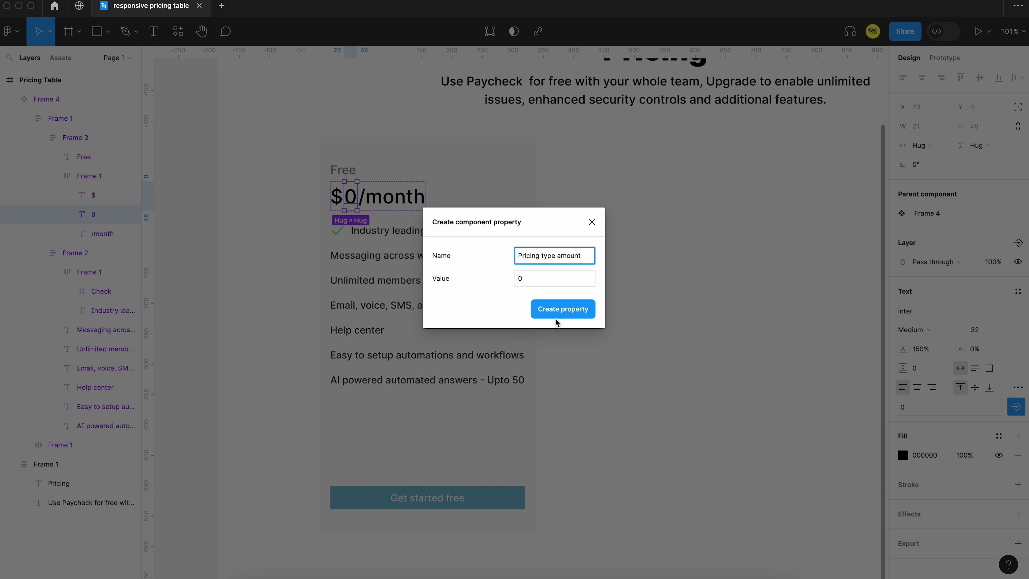
pyautogui.click(557, 320)
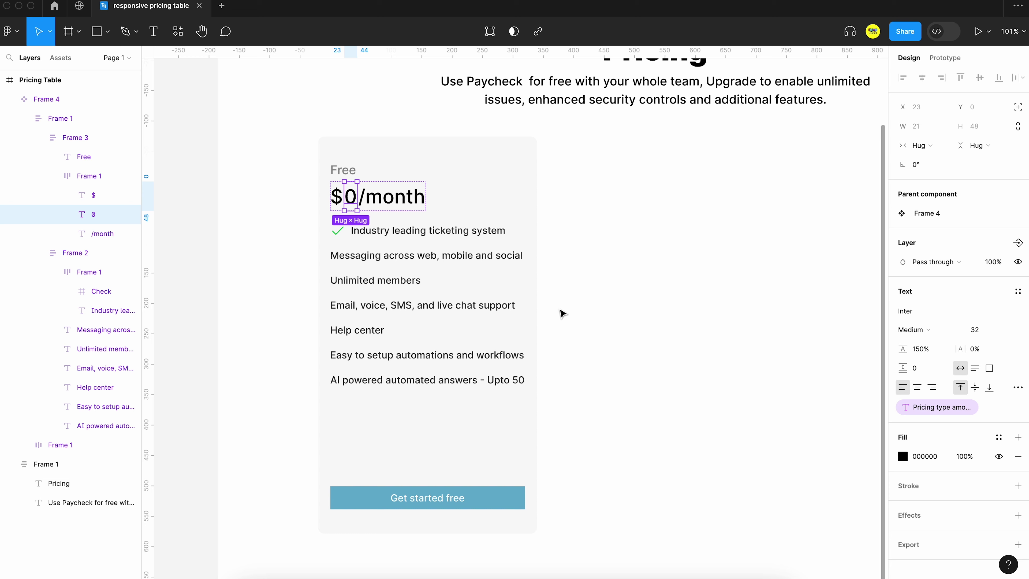
# Step: Bind the first feature text to a new 'Feature 01' text property
pyautogui.click(561, 313)
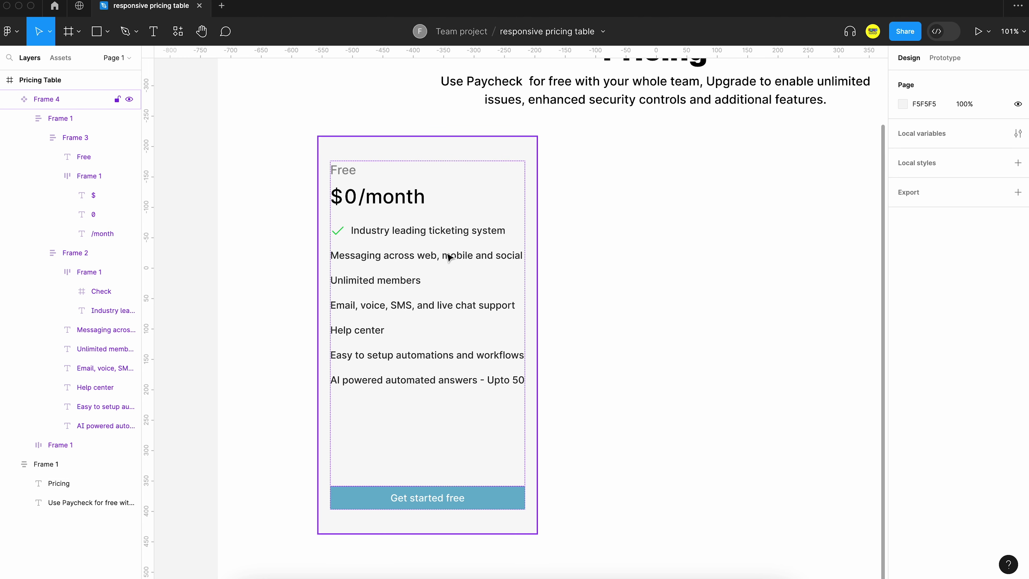
pyautogui.click(450, 258)
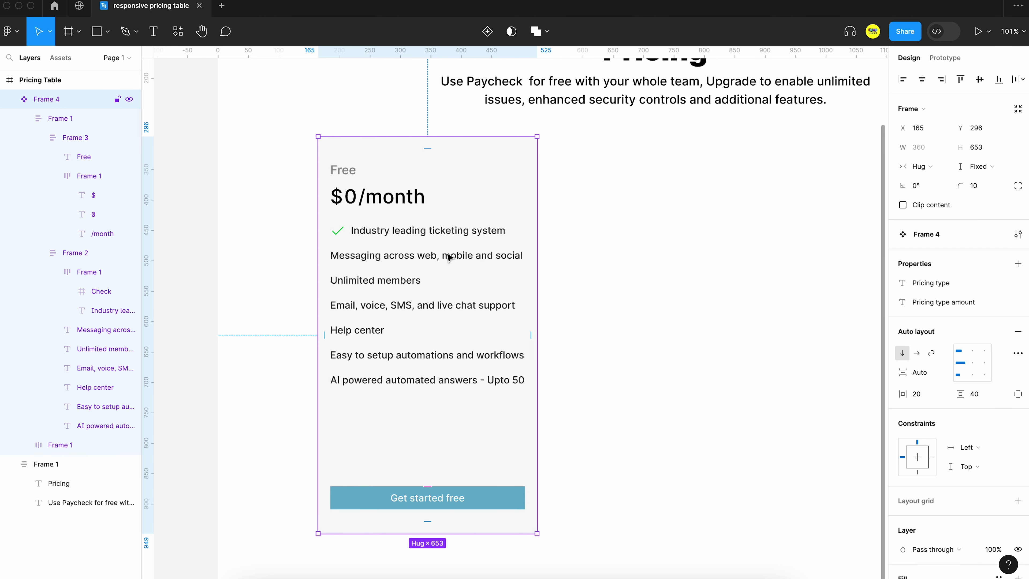
pyautogui.doubleClick(449, 234)
pyautogui.click(449, 234)
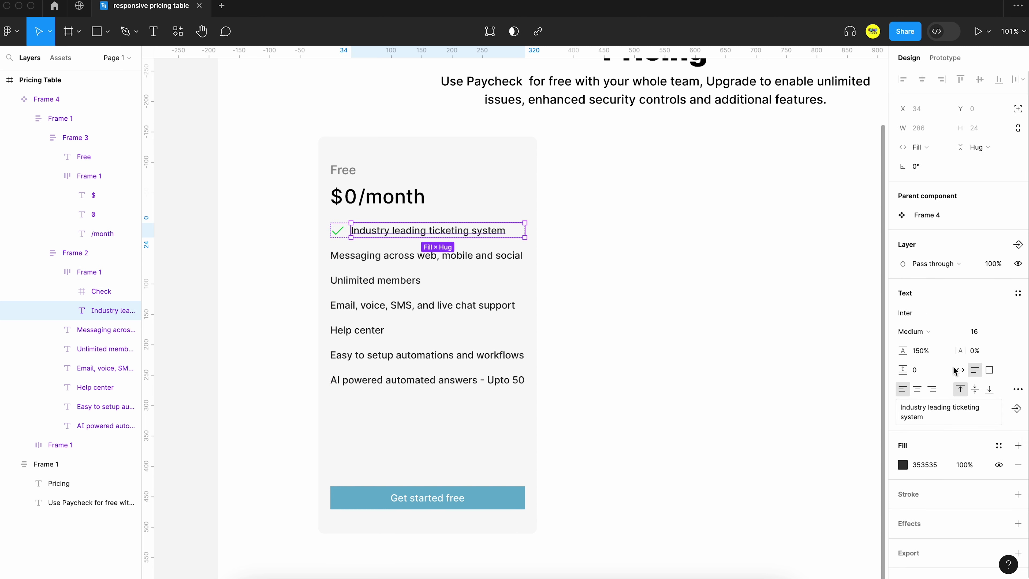
pyautogui.click(1017, 409)
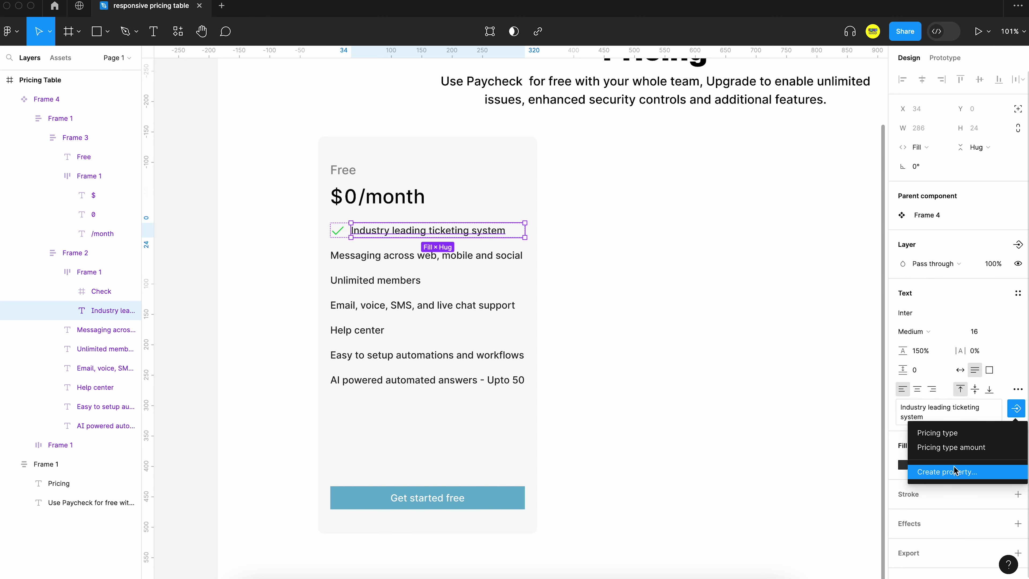
pyautogui.click(951, 473)
pyautogui.write('Feature 01')
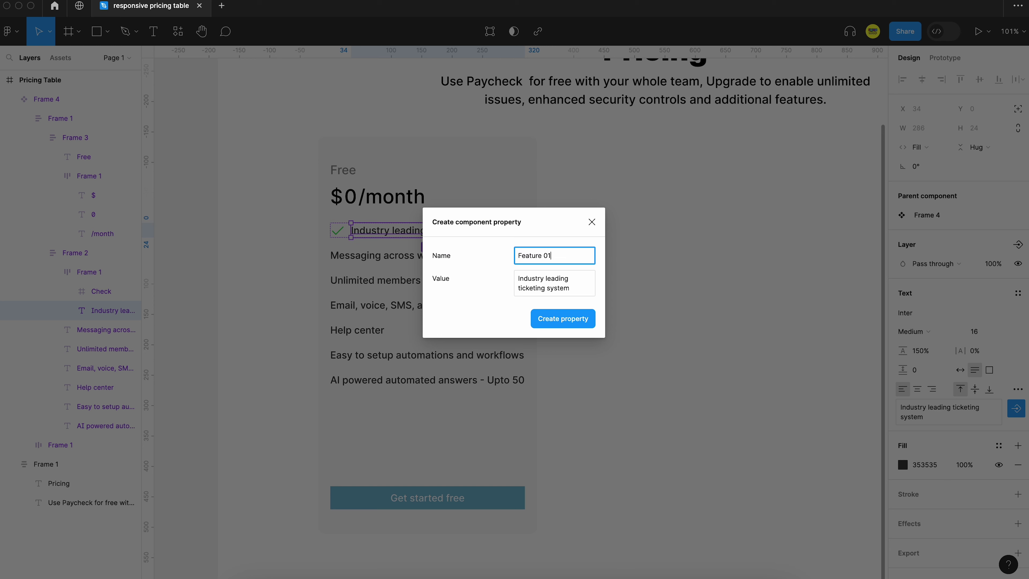
pyautogui.press('Return')
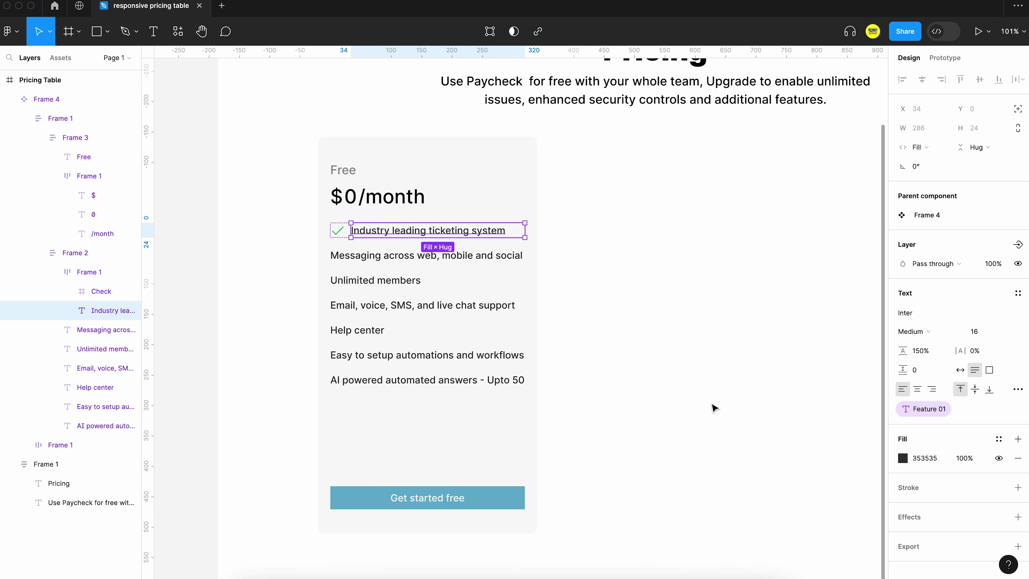
# Step: Duplicate the checked feature row to make four rows
pyautogui.click(634, 285)
pyautogui.click(446, 243)
pyautogui.click(444, 239)
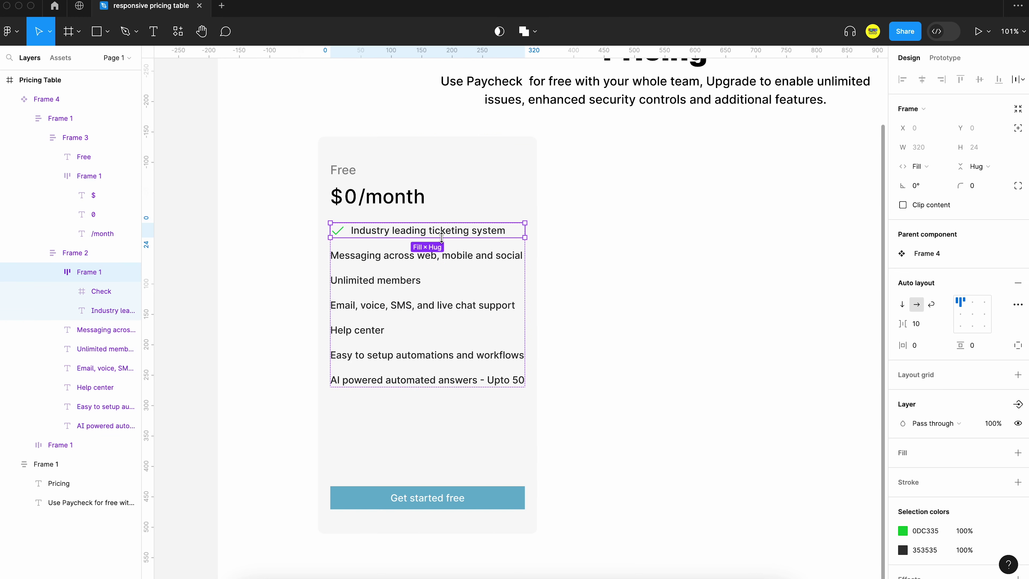
pyautogui.press('super+d')
pyautogui.press('super+d')
pyautogui.press('super+d')
pyautogui.click(442, 259)
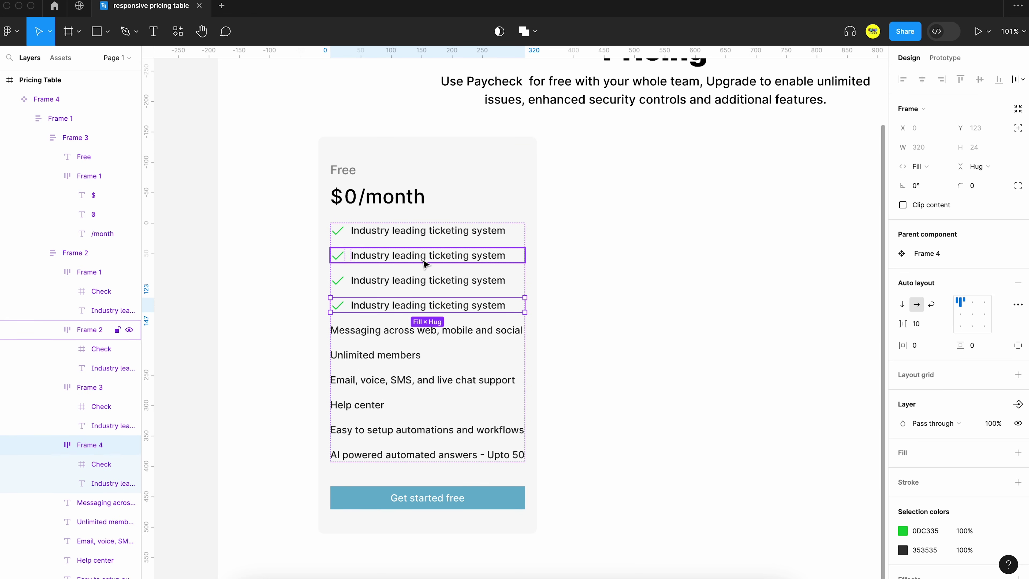
# Step: Detach rows two and three from Feature 01 and bind them to new Feature 02 and Feature 03 properties
pyautogui.click(423, 261)
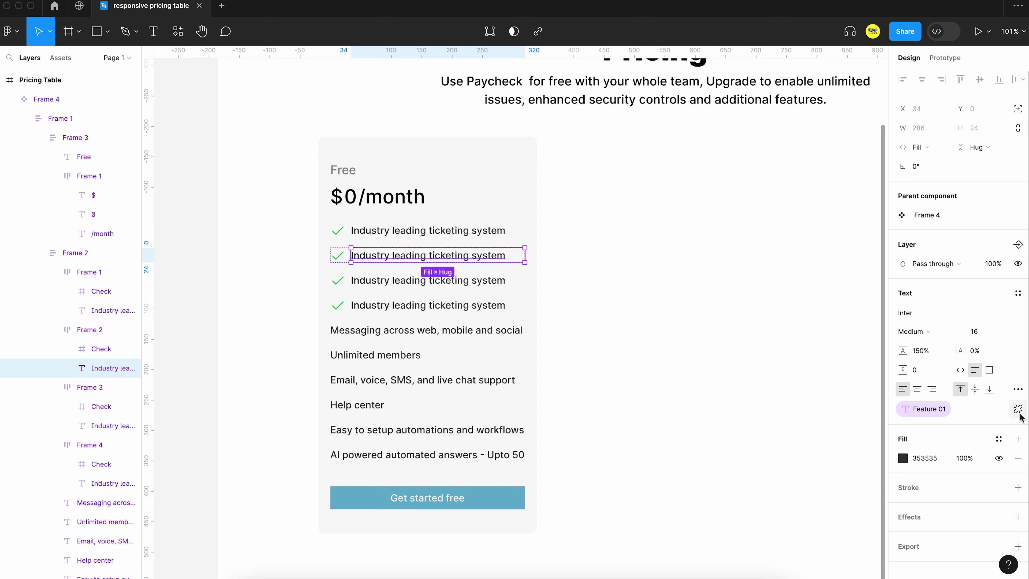
pyautogui.click(1018, 409)
pyautogui.click(1019, 409)
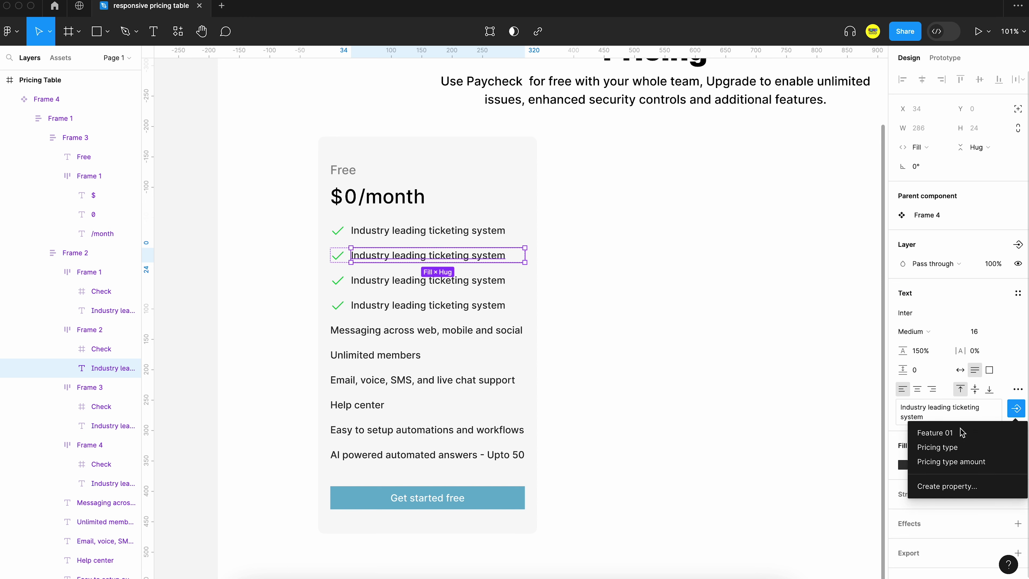
pyautogui.click(947, 488)
pyautogui.write('Fre')
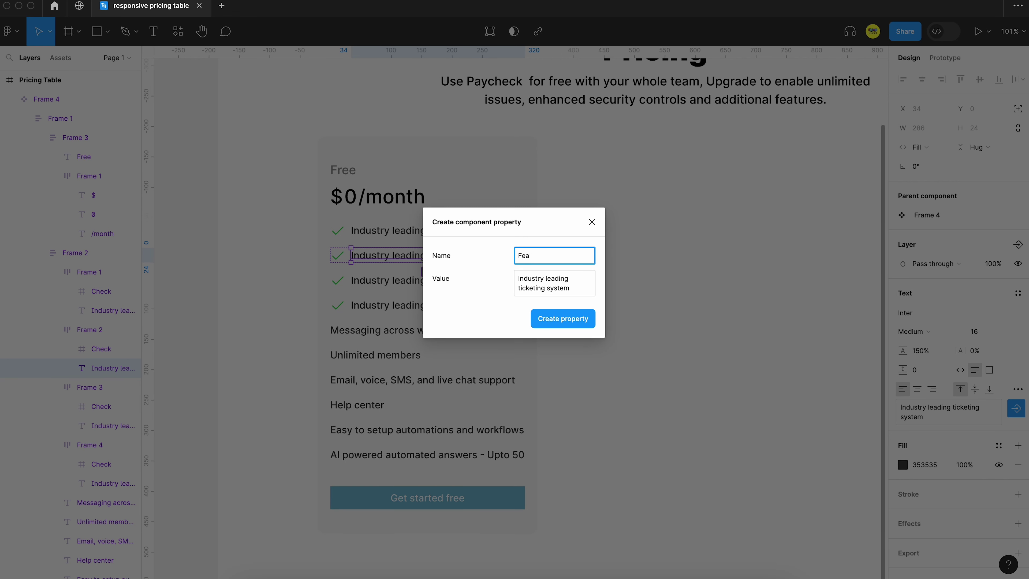
pyautogui.write('ture 02')
pyautogui.press('Return')
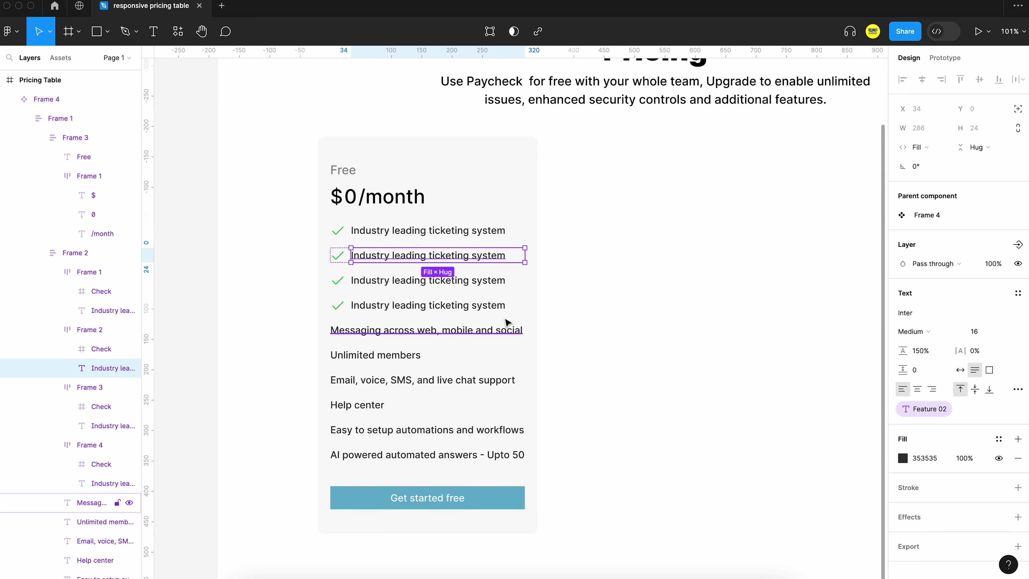
pyautogui.click(480, 285)
pyautogui.click(1018, 409)
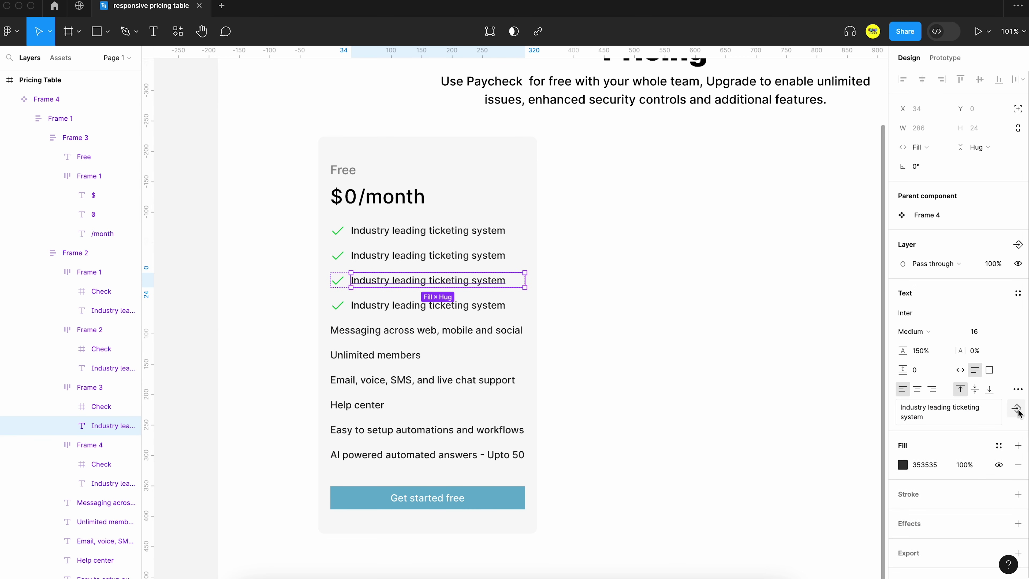
pyautogui.click(1017, 409)
pyautogui.click(948, 500)
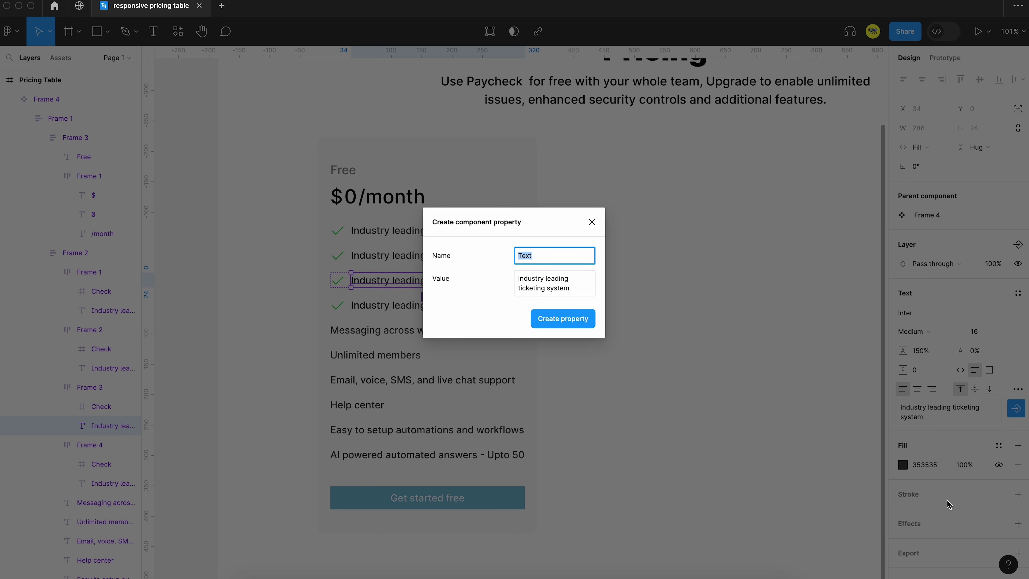
pyautogui.write('Feature 03')
pyautogui.press('Return')
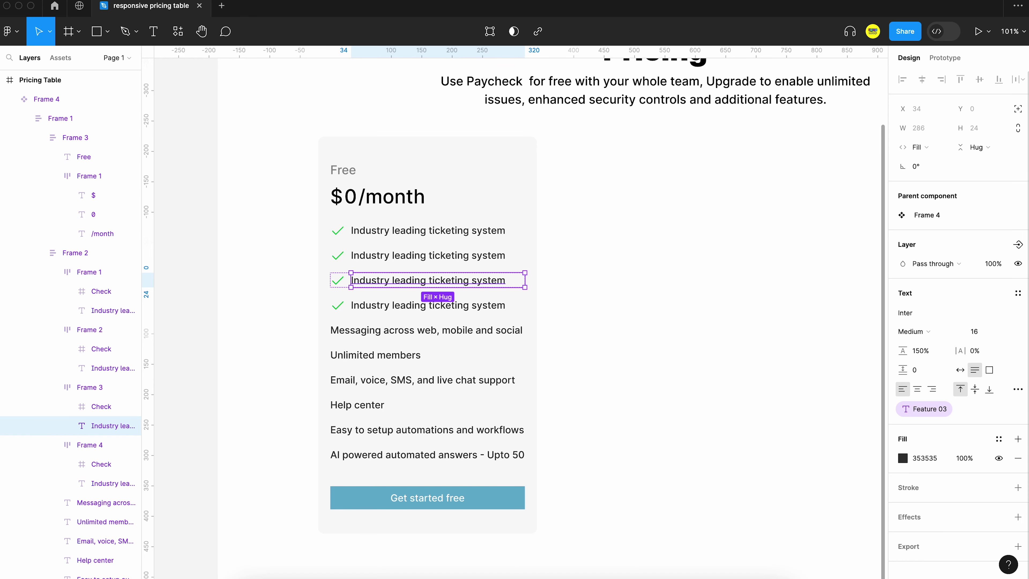
# Step: Bind the fourth row's feature text to a new 'Feature 04' text property
pyautogui.click(457, 309)
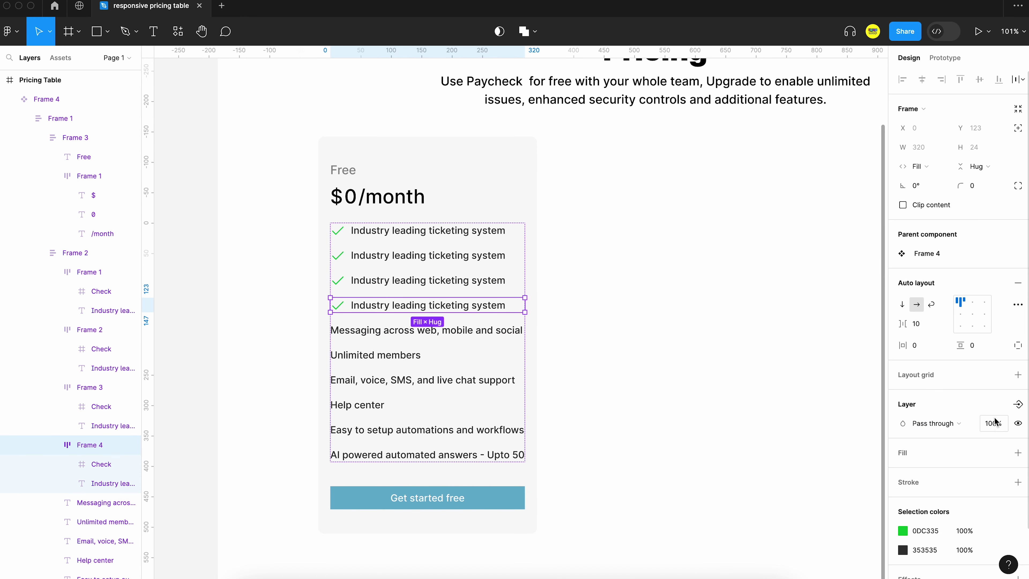
pyautogui.click(1018, 404)
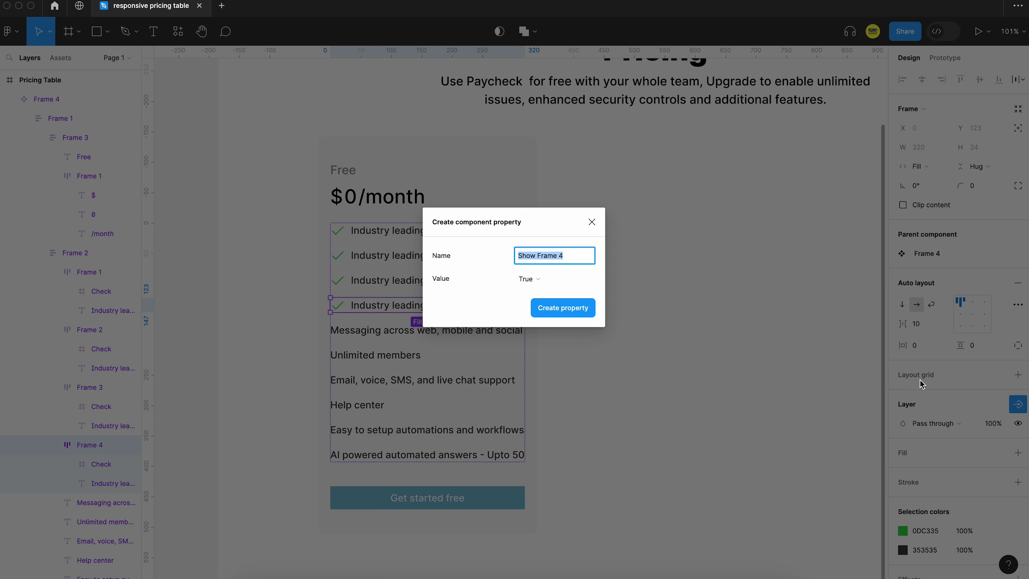
pyautogui.click(592, 222)
pyautogui.doubleClick(468, 308)
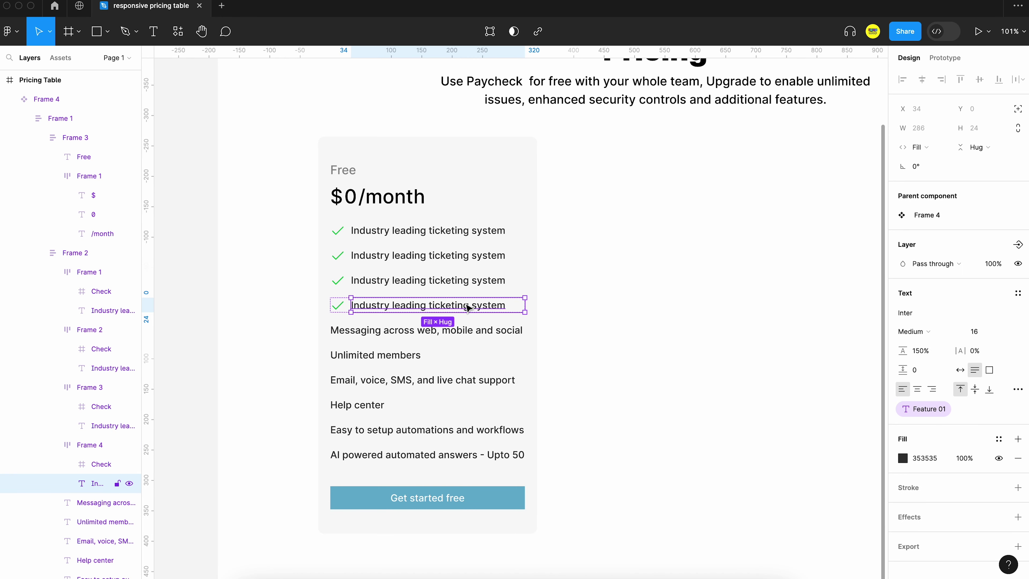
pyautogui.click(1017, 409)
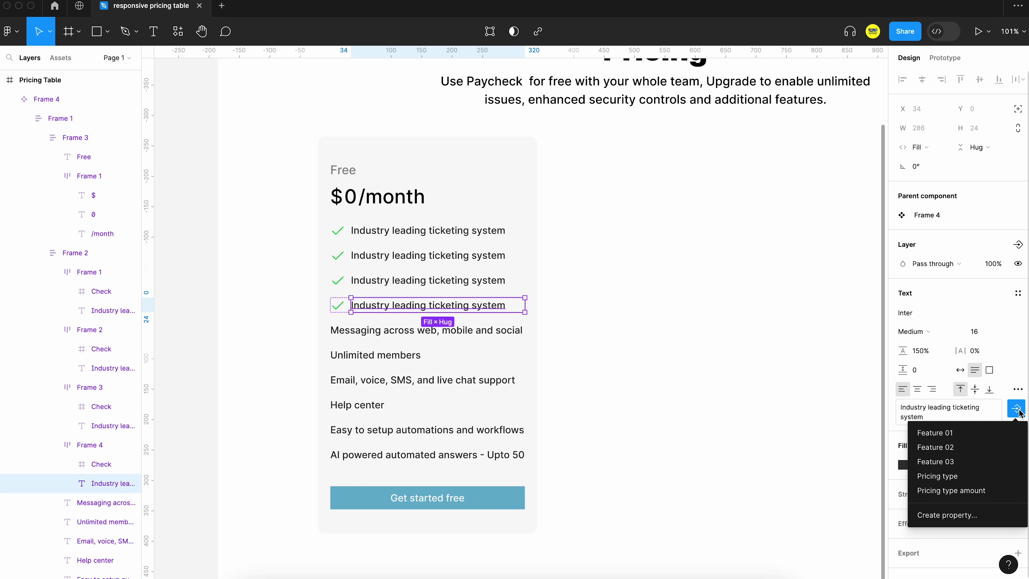
pyautogui.click(947, 514)
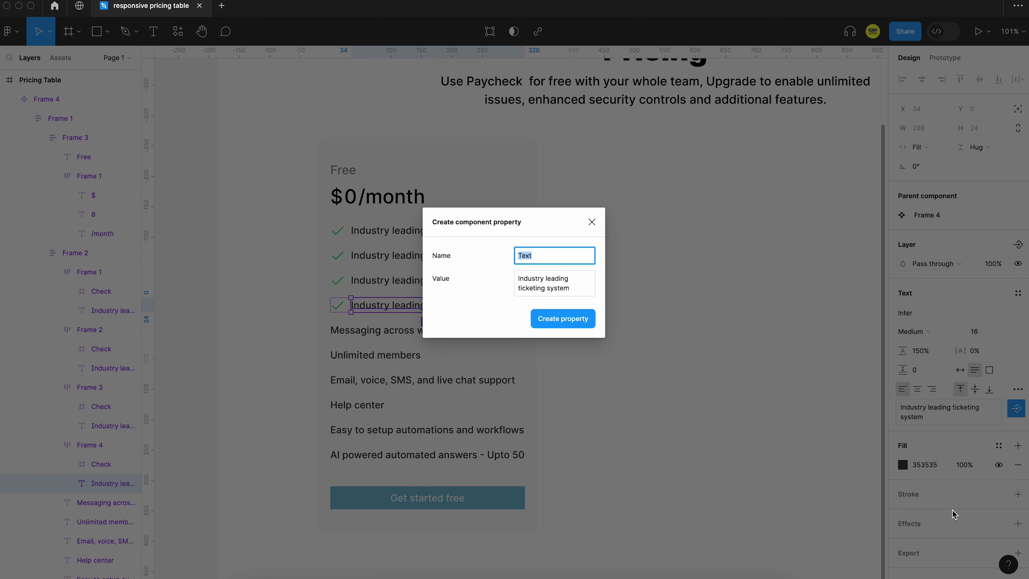
pyautogui.write('Feature 04')
pyautogui.press('Return')
# Step: Copy the 'Messaging across web, mobile and social' text into the second feature row and delete the leftover line
pyautogui.doubleClick(419, 329)
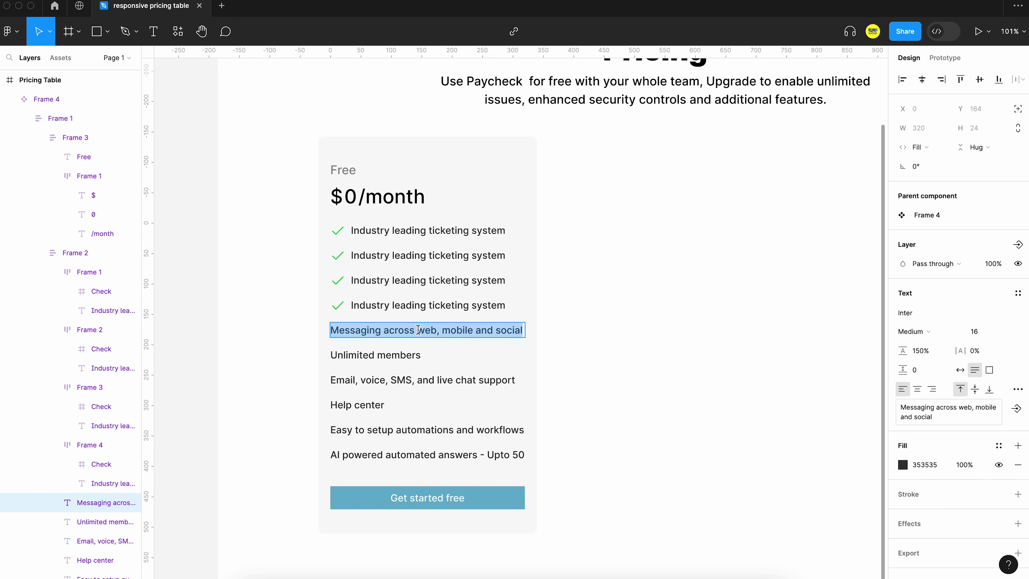
pyautogui.hotkey('ctrl', 'c')
pyautogui.doubleClick(399, 255)
pyautogui.hotkey('ctrl', 'v')
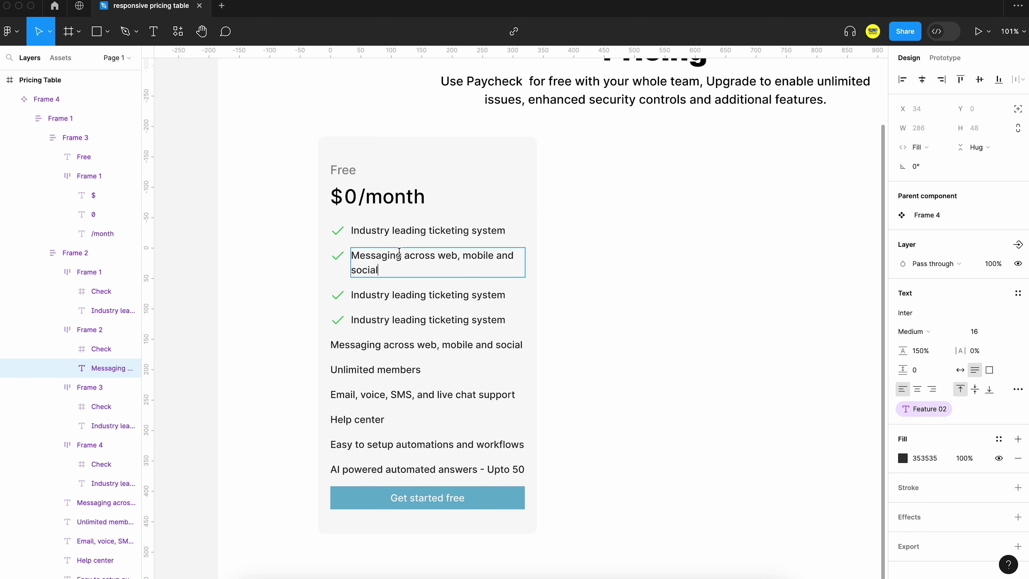
pyautogui.press('Escape')
pyautogui.click(373, 348)
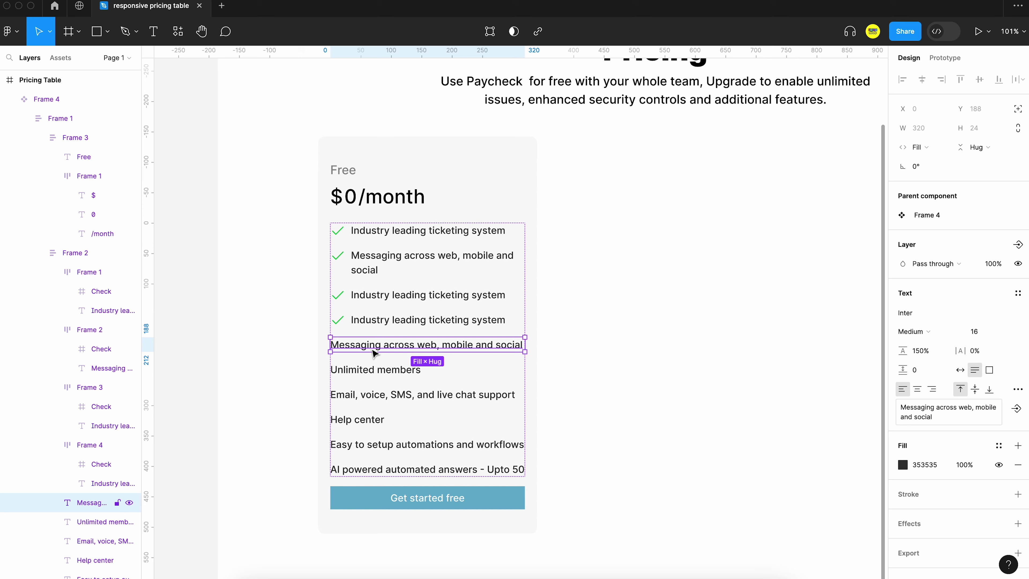
pyautogui.press('Delete')
# Step: Move the 'Unlimited members' and 'Email, voice, SMS' texts into the third and fourth feature rows
pyautogui.doubleClick(372, 347)
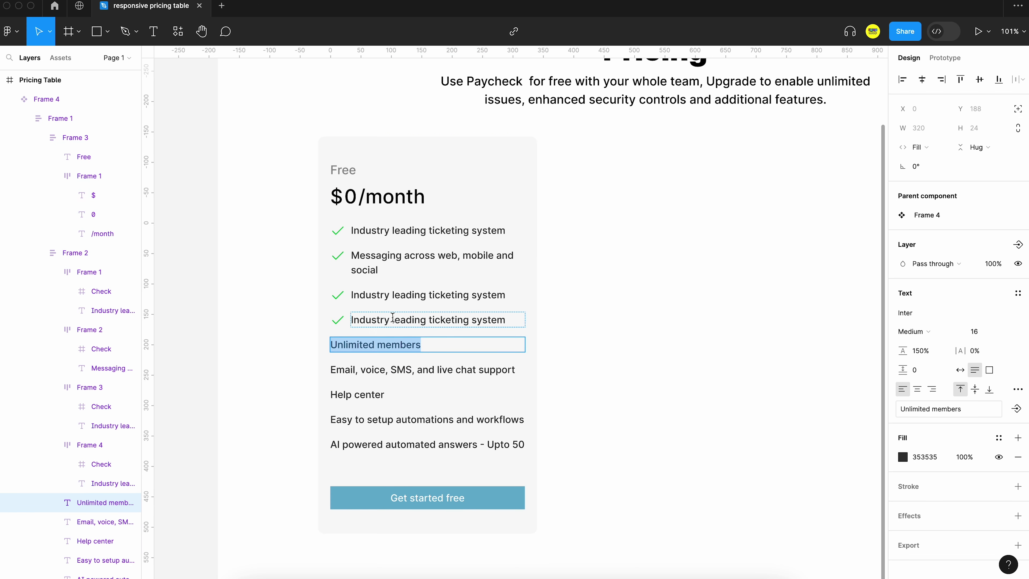
pyautogui.hotkey('ctrl', 'x')
pyautogui.doubleClick(392, 295)
pyautogui.hotkey('ctrl', 'v')
pyautogui.doubleClick(382, 341)
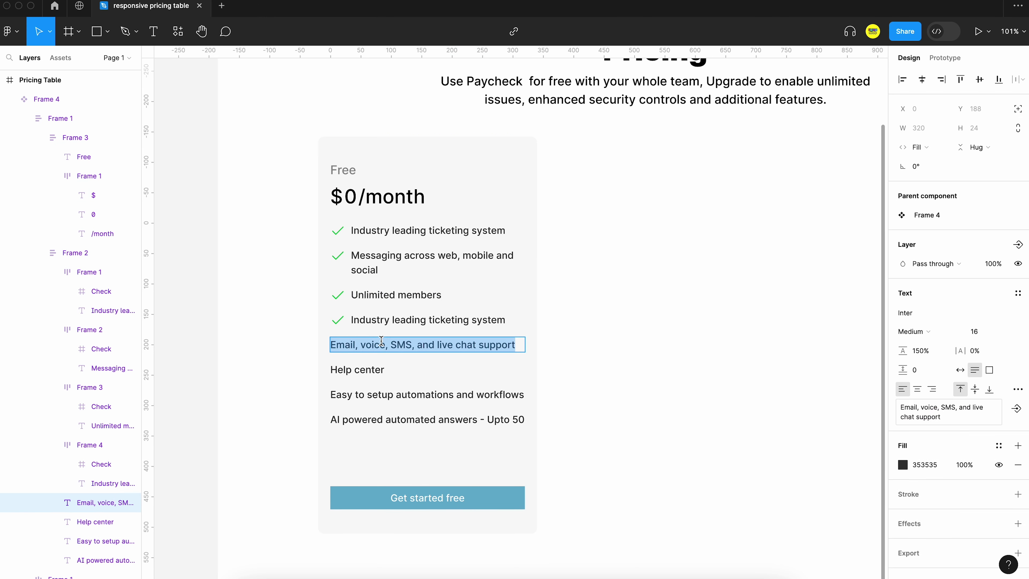
pyautogui.hotkey('ctrl', 'x')
pyautogui.doubleClick(388, 320)
pyautogui.hotkey('ctrl', 'v')
pyautogui.click(583, 336)
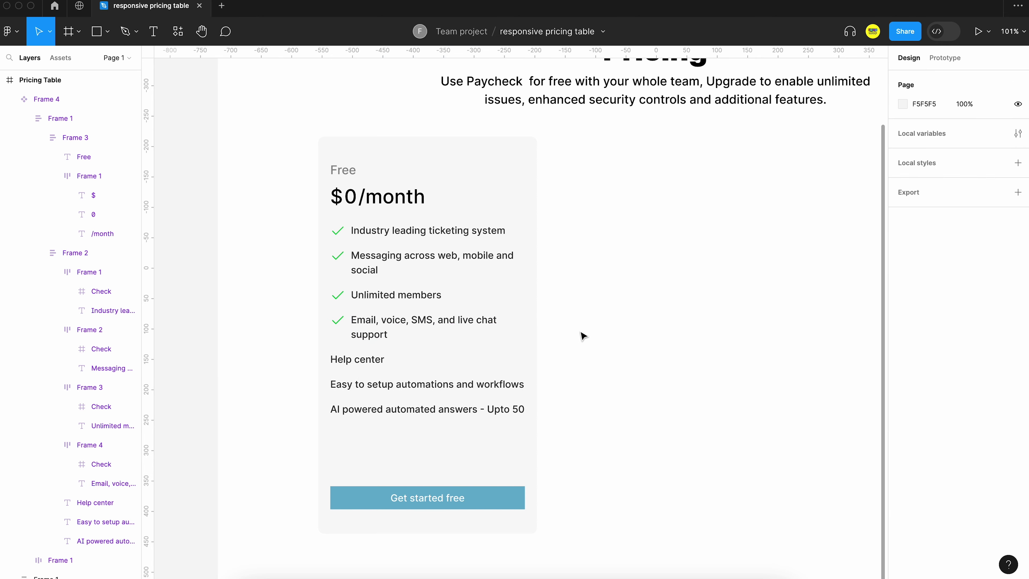
# Step: Duplicate the Email, voice, SMS feature row twice to add two new rows
pyautogui.click(448, 329)
pyautogui.doubleClick(449, 331)
pyautogui.hotkey('ctrl', 'd')
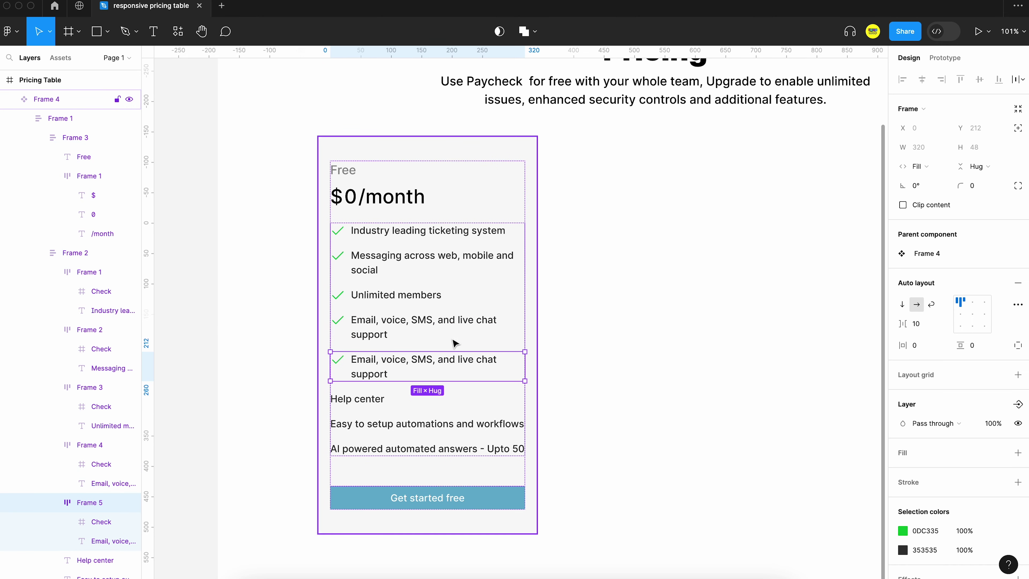
pyautogui.hotkey('ctrl', 'd')
pyautogui.doubleClick(364, 436)
pyautogui.hotkey('ctrl', 'x')
pyautogui.doubleClick(345, 403)
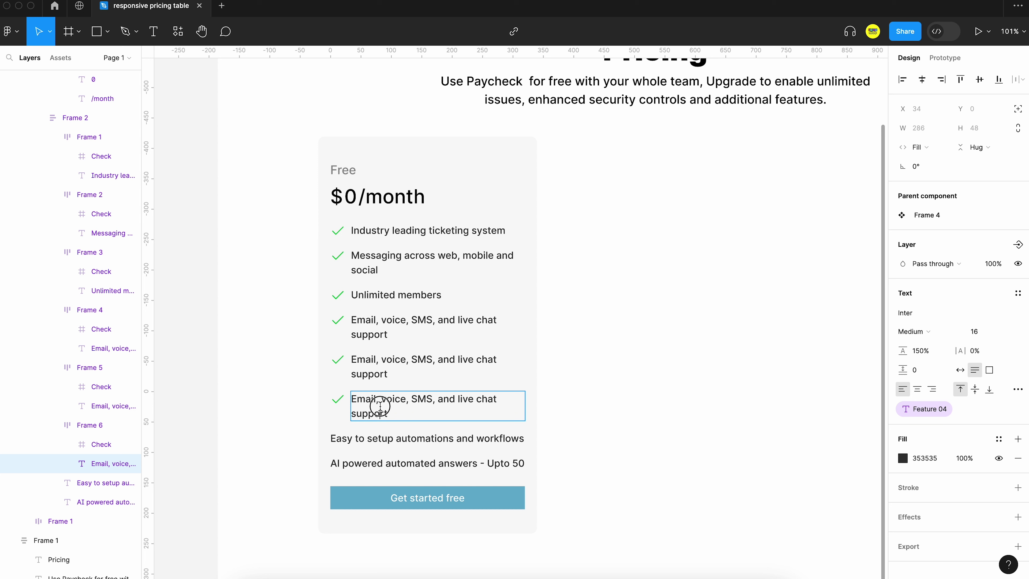
pyautogui.hotkey('ctrl', 'a')
pyautogui.hotkey('ctrl', 'v')
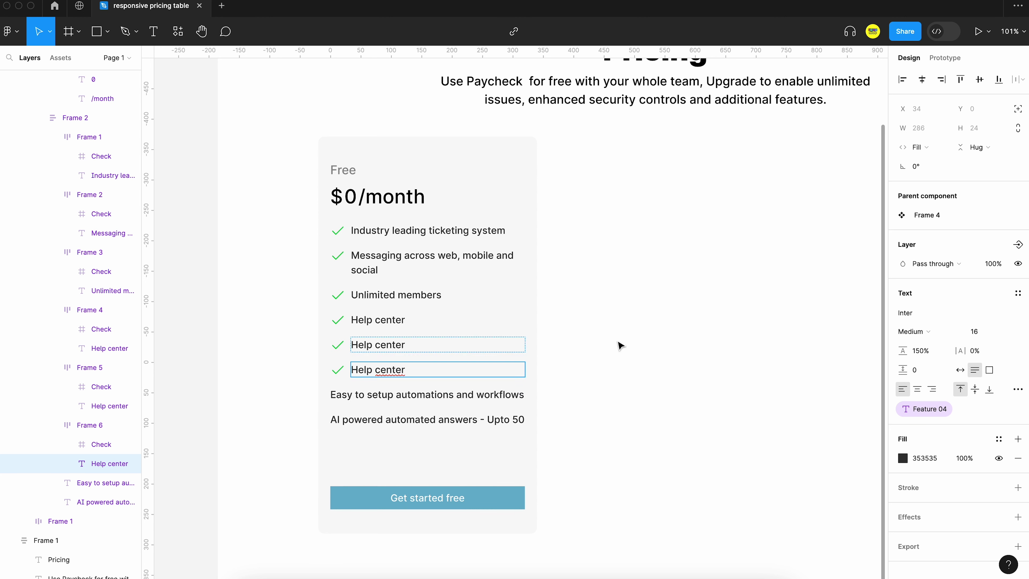
pyautogui.hotkey('ctrl', 'z')
pyautogui.press('Escape')
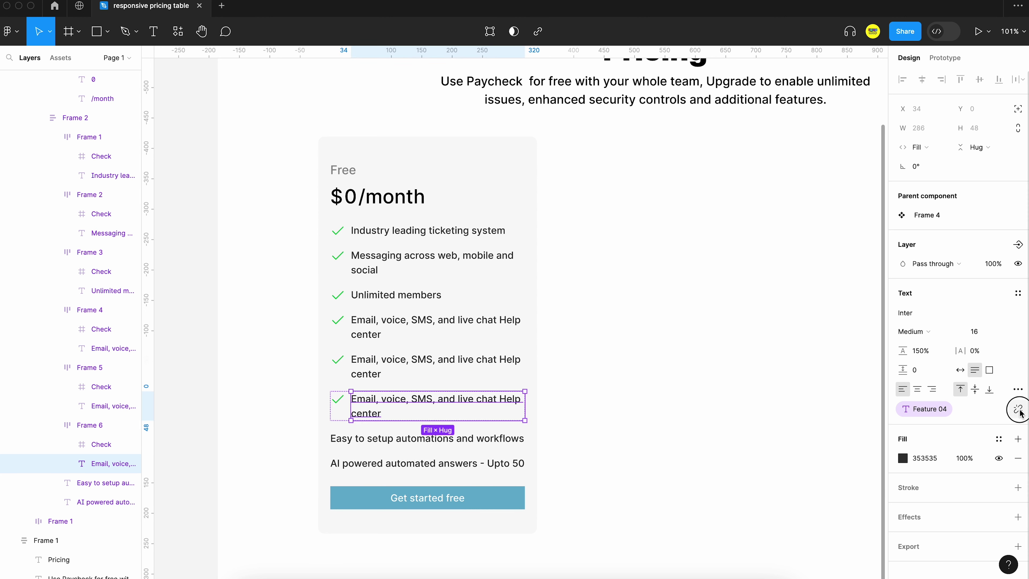
# Step: Give the new row its own 'Feature 05' text property and set its text to 'Help center'
pyautogui.click(1018, 408)
pyautogui.click(1016, 408)
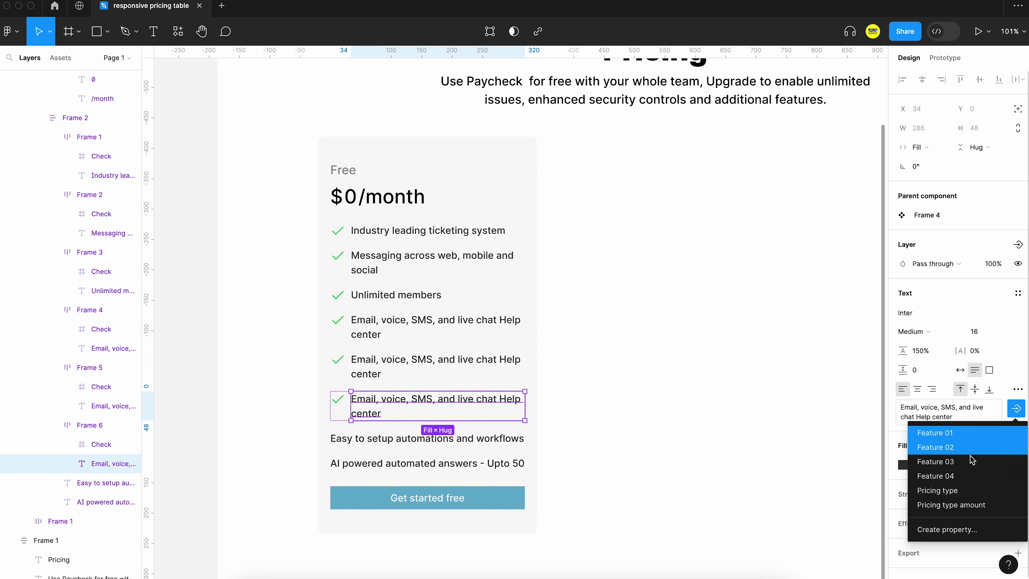
pyautogui.click(947, 528)
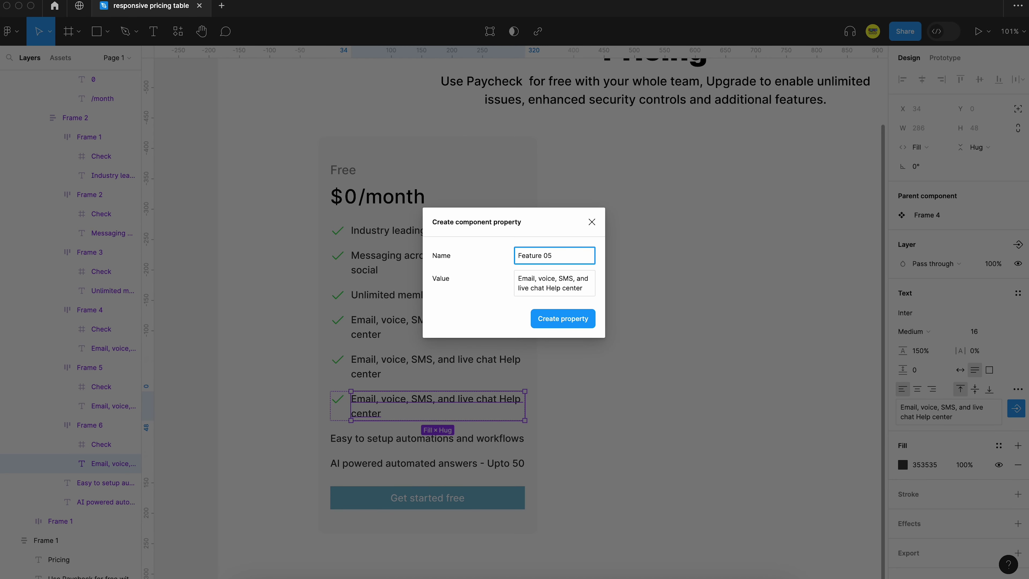
pyautogui.write('Feature 05')
pyautogui.click(576, 319)
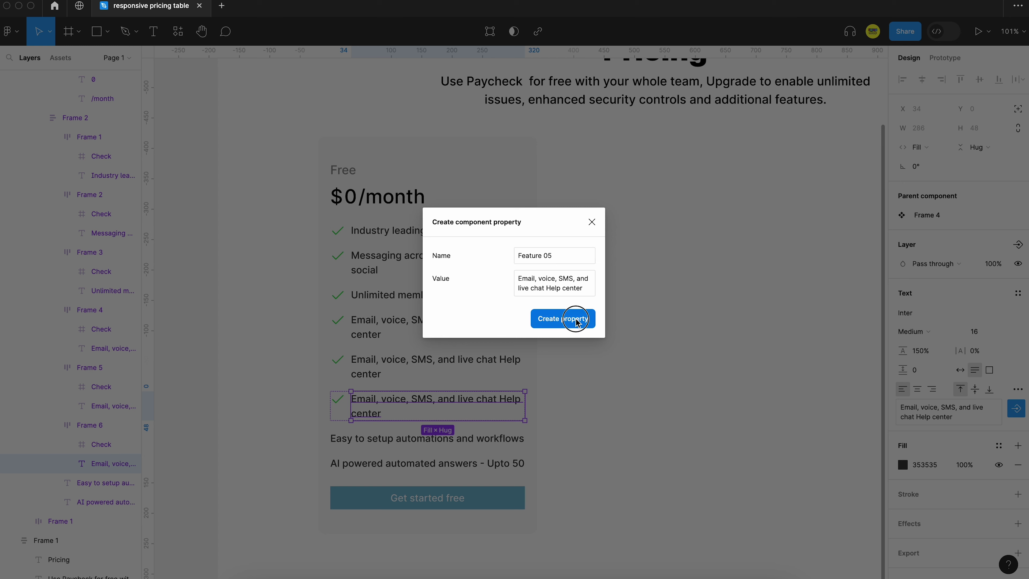
pyautogui.doubleClick(384, 394)
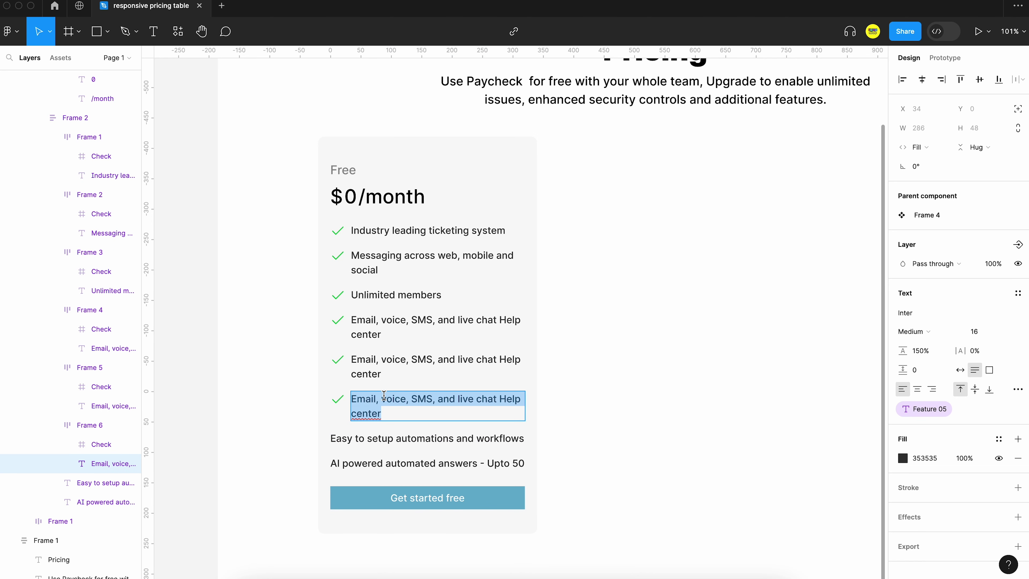
pyautogui.write('Help center')
pyautogui.press('Escape')
# Step: Duplicate the Help center row and remove the loose 'Easy to setup' text line
pyautogui.click(399, 422)
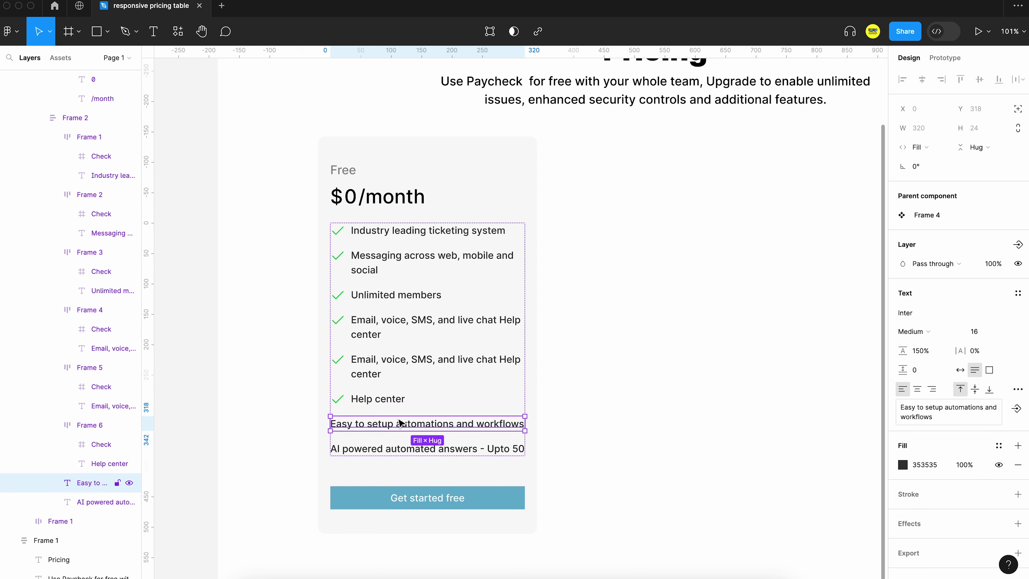
pyautogui.click(399, 398)
pyautogui.hotkey('ctrl', 'd')
pyautogui.click(397, 443)
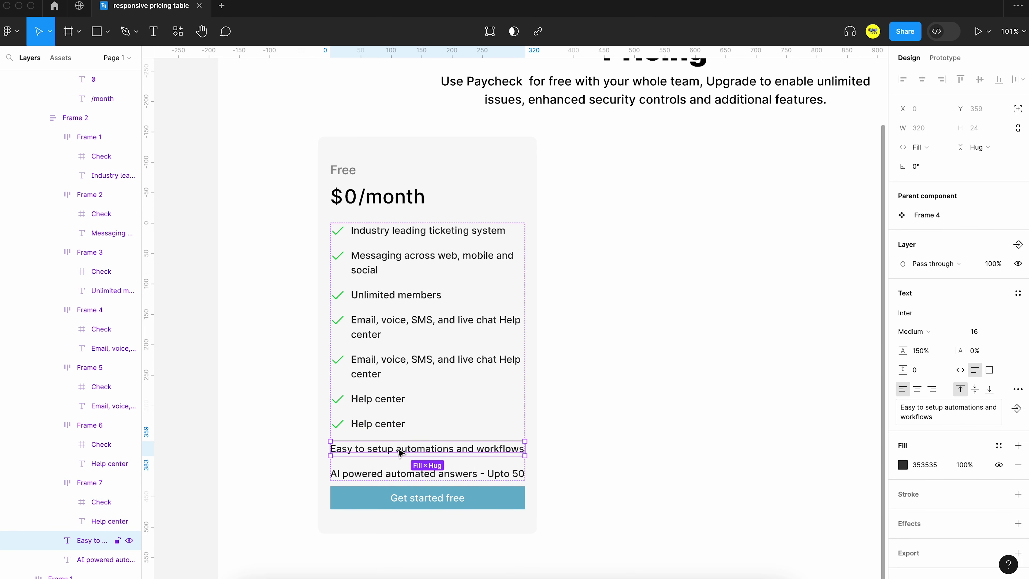
pyautogui.press('Return')
pyautogui.press('BackSpace')
pyautogui.press('Escape')
# Step: Detach the copied row from Feature 05 and create a new 'Feature 06' text property for it
pyautogui.click(393, 425)
pyautogui.doubleClick(392, 430)
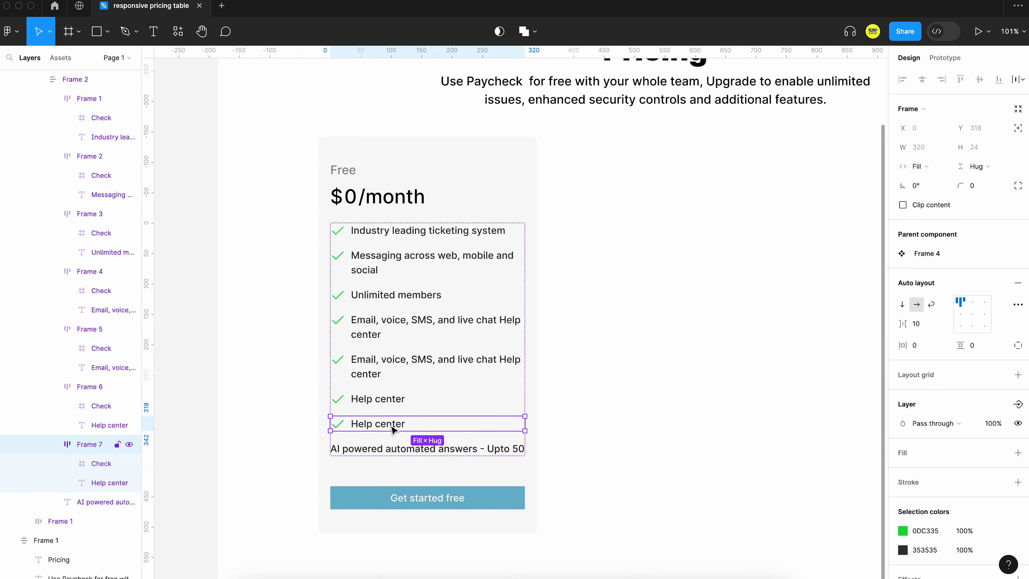
pyautogui.click(392, 428)
pyautogui.click(1017, 409)
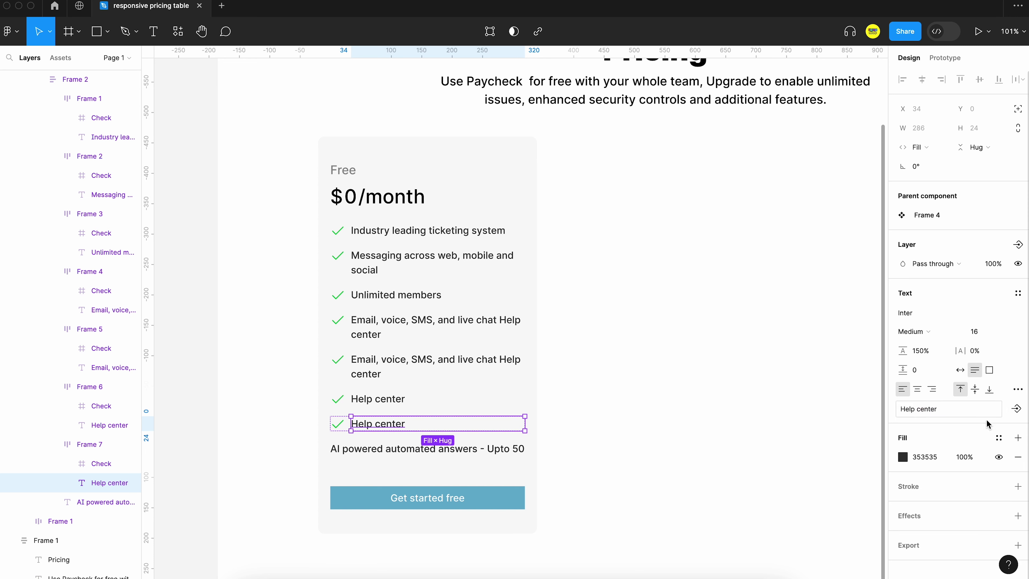
pyautogui.click(1013, 409)
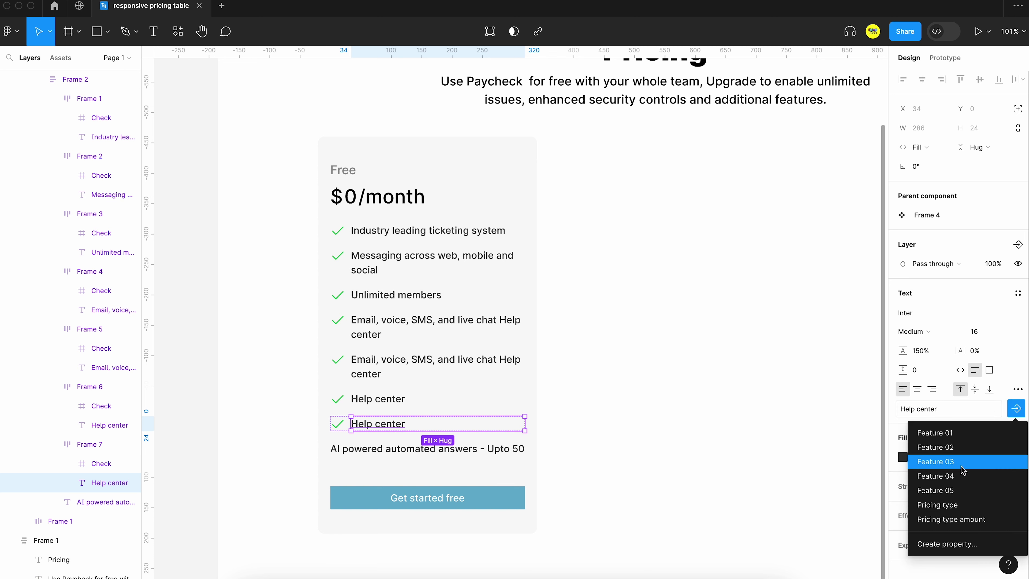
pyautogui.click(944, 543)
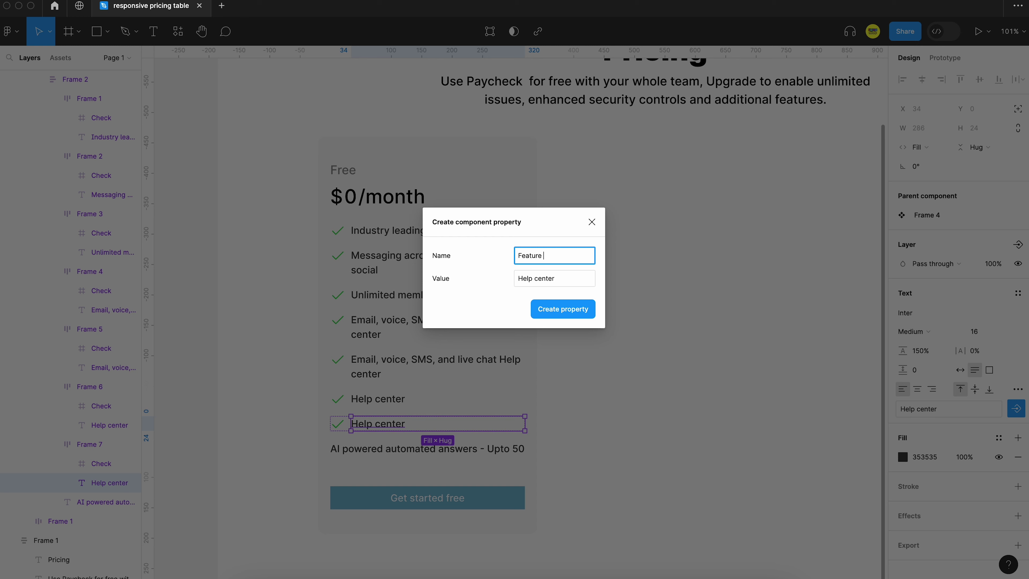
pyautogui.press('Return')
pyautogui.doubleClick(392, 428)
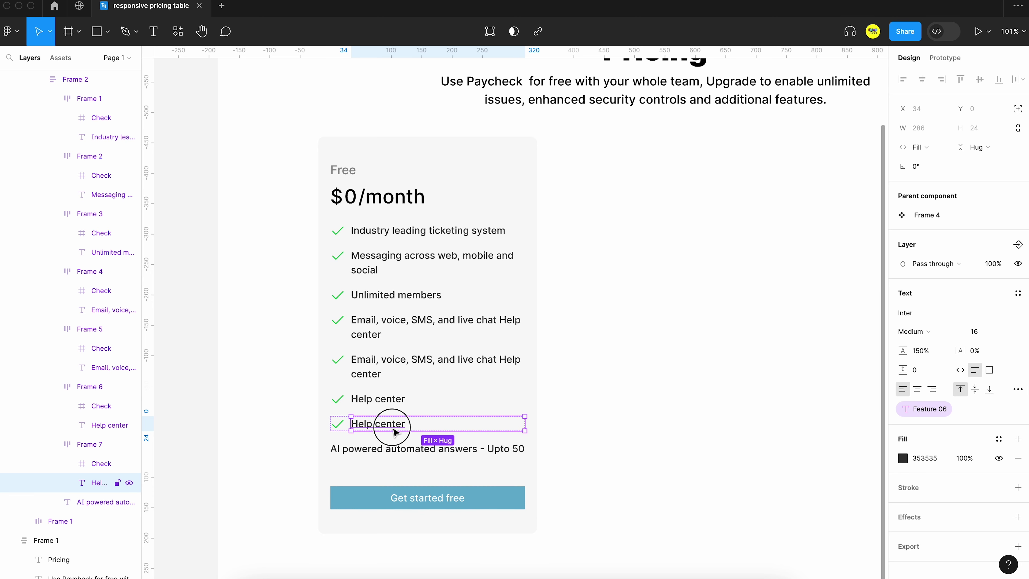
pyautogui.hotkey('ctrl', 'v')
# Step: Alt-drag a copy of the Easy to setup row and stretch the card to reveal the AI answers line
pyautogui.click(611, 437)
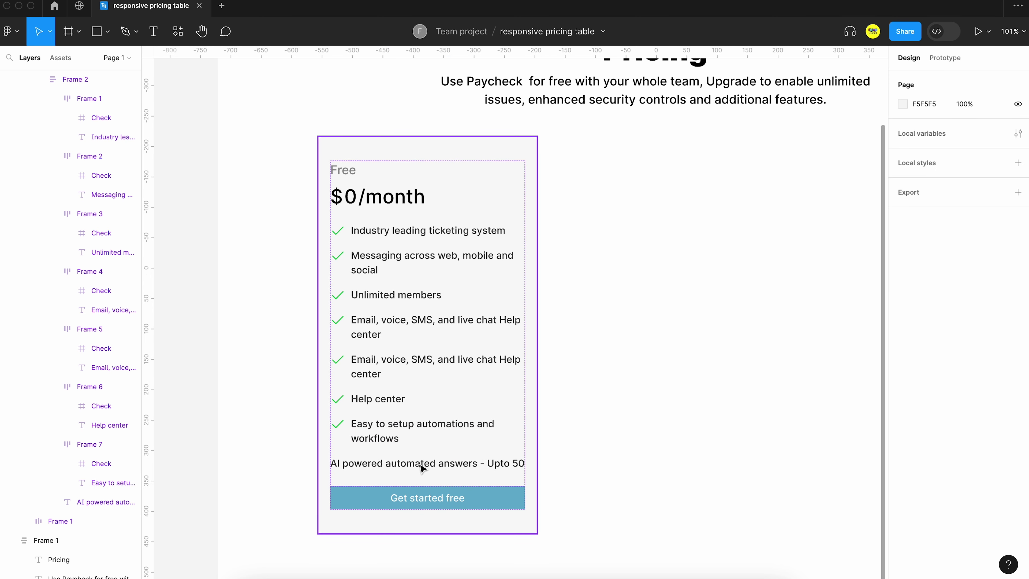
pyautogui.click(421, 468)
pyautogui.click(421, 466)
pyautogui.click(411, 438)
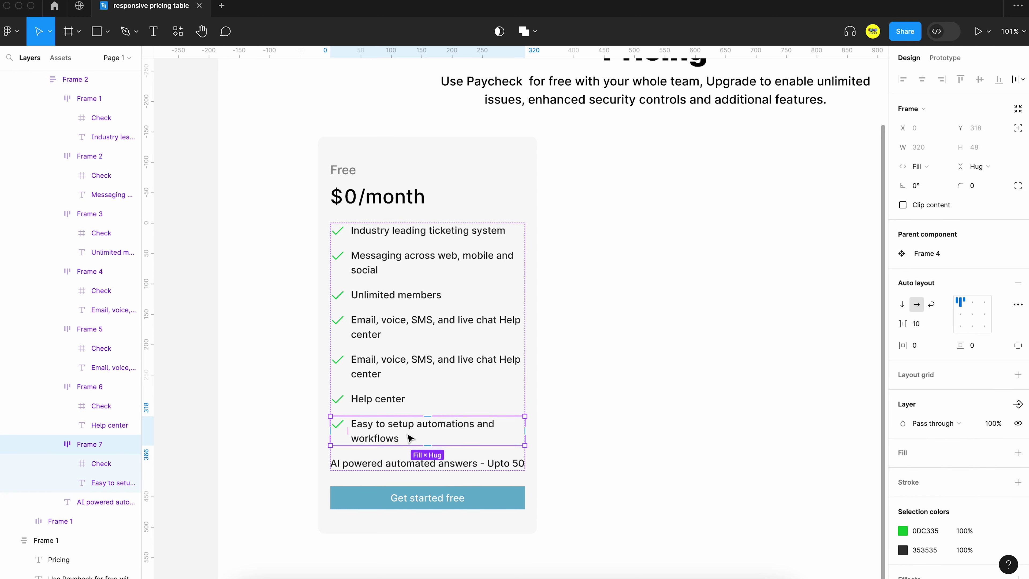
pyautogui.moveTo(410, 438); pyautogui.dragTo(399, 480)
pyautogui.scroll(-2, 406, 452)
pyautogui.click(475, 483)
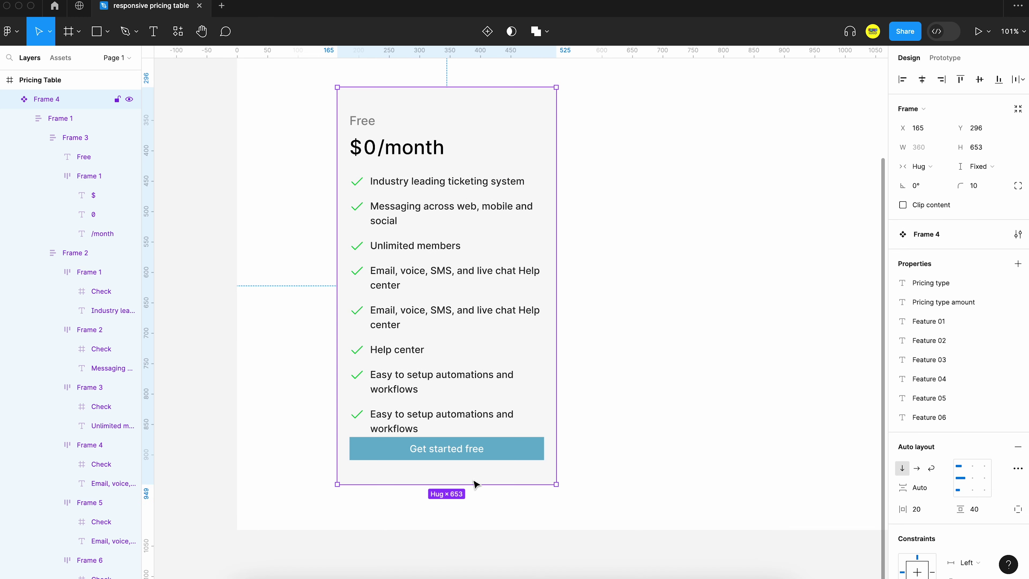
pyautogui.moveTo(467, 487); pyautogui.dragTo(465, 523)
pyautogui.click(457, 457)
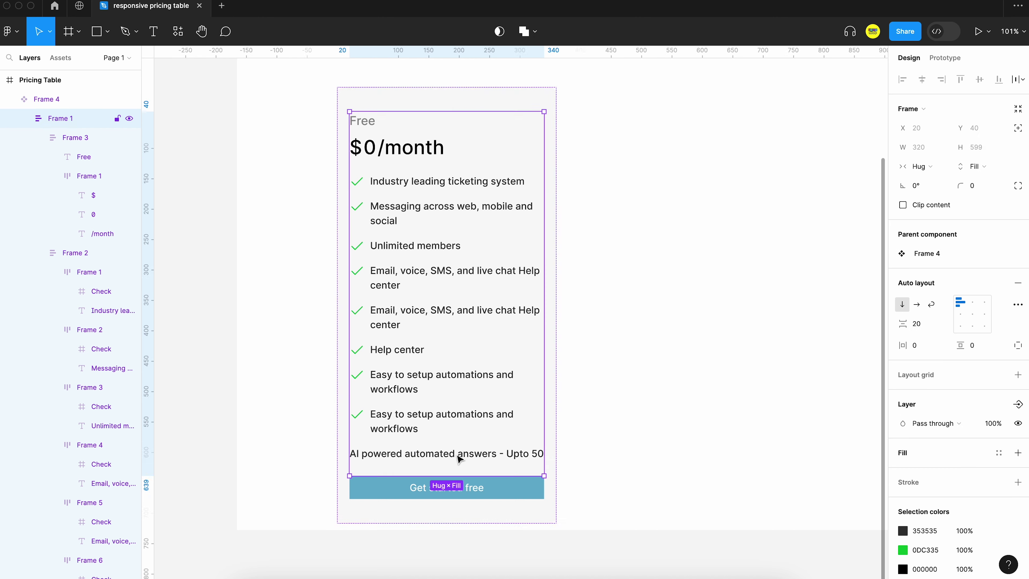
pyautogui.click(460, 457)
pyautogui.doubleClick(459, 457)
pyautogui.hotkey('ctrl', 'c')
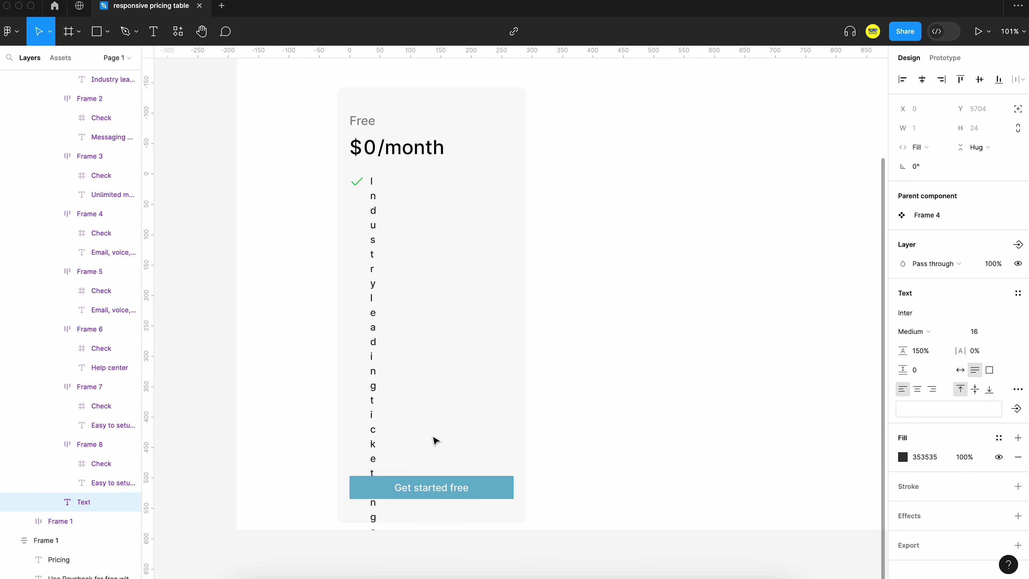
# Step: Set Feature 06 to 'AI powered automated answers - Upto 50' and delete the loose bottom line
pyautogui.doubleClick(425, 424)
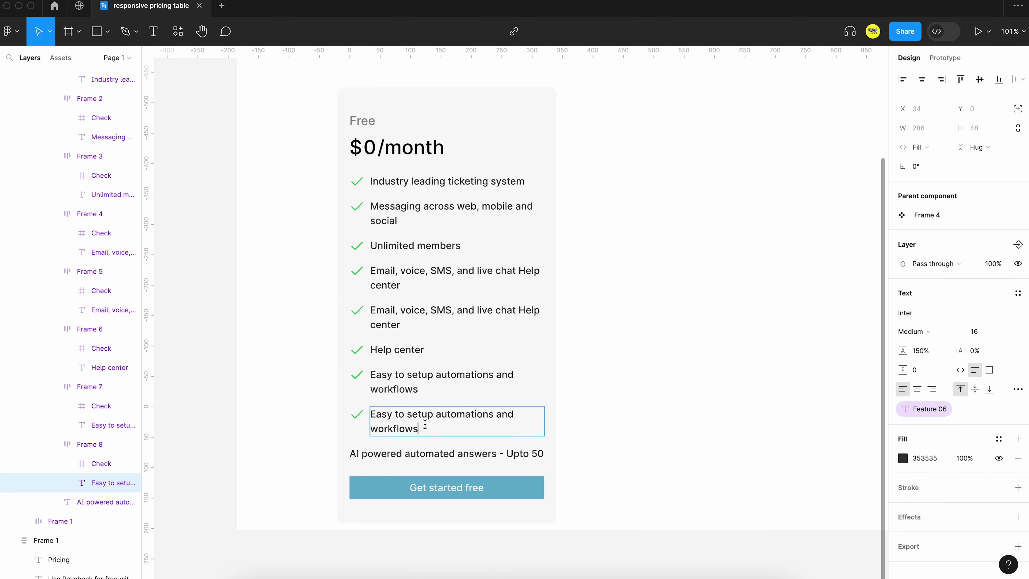
pyautogui.click(1017, 408)
pyautogui.click(944, 412)
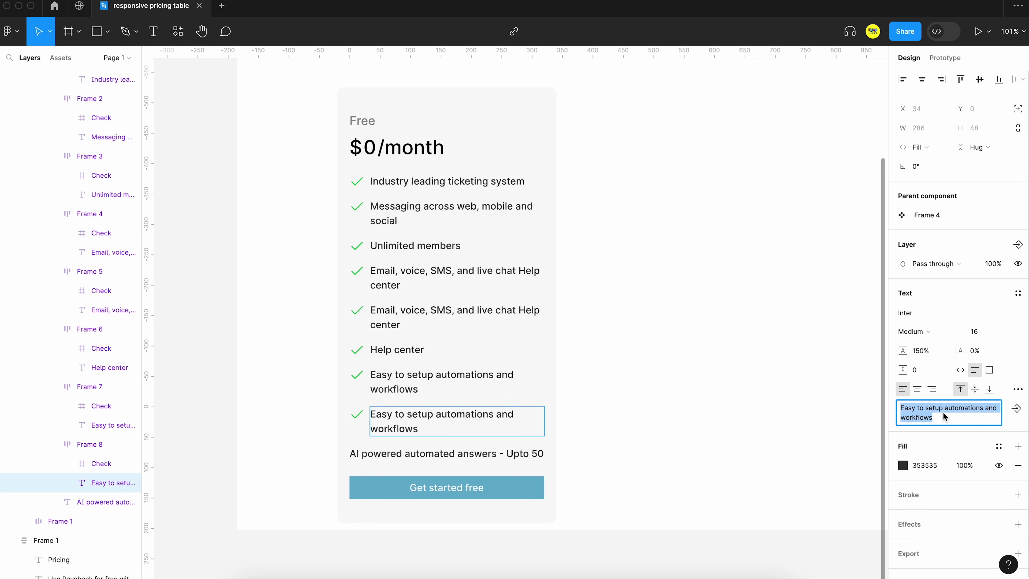
pyautogui.hotkey('ctrl', 'v')
pyautogui.click(425, 454)
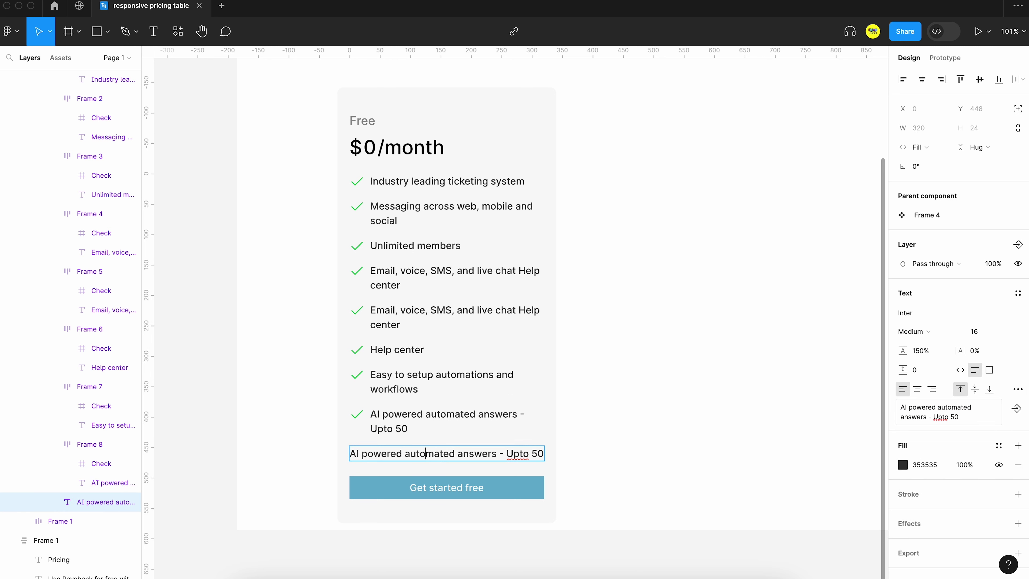
pyautogui.press('Delete')
pyautogui.click(553, 408)
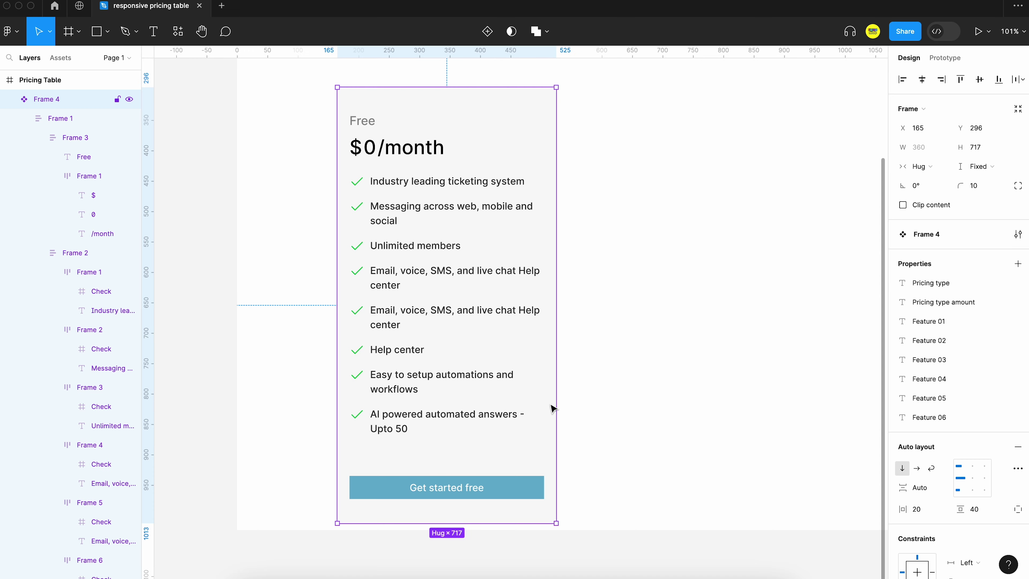
pyautogui.click(593, 281)
pyautogui.scroll(-5, 594, 281)
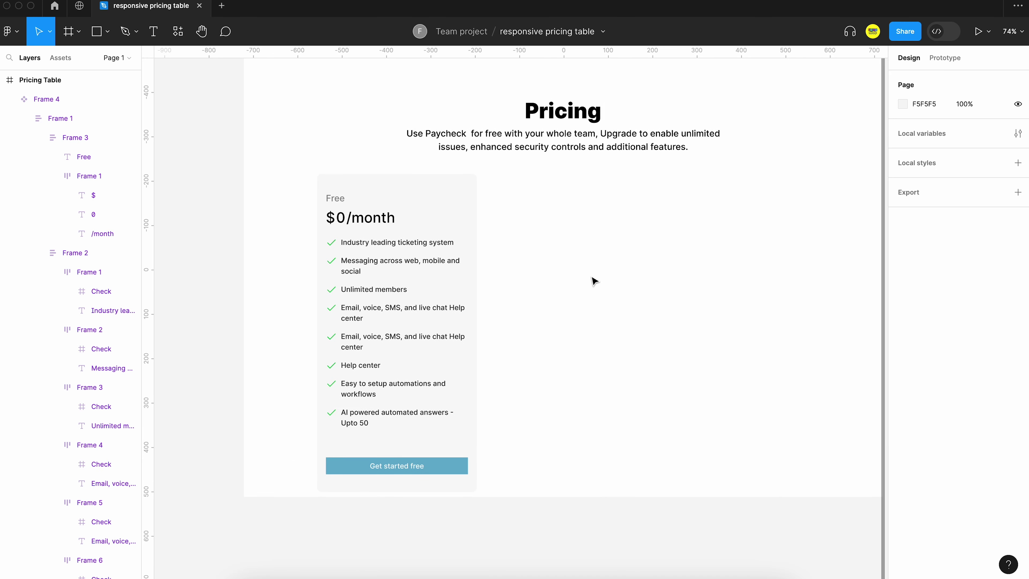
pyautogui.scroll(2, 594, 281)
# Step: Move the Get started free button out of the card and give it corner radius 40 and vertical padding 16
pyautogui.click(383, 311)
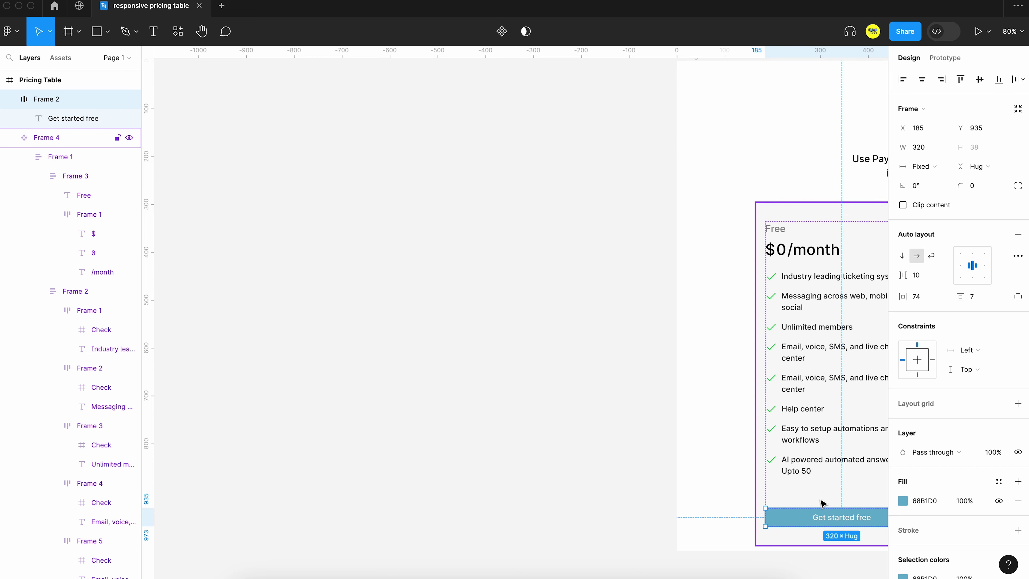
pyautogui.moveTo(824, 518); pyautogui.dragTo(517, 377)
pyautogui.hscroll(3, 561, 402)
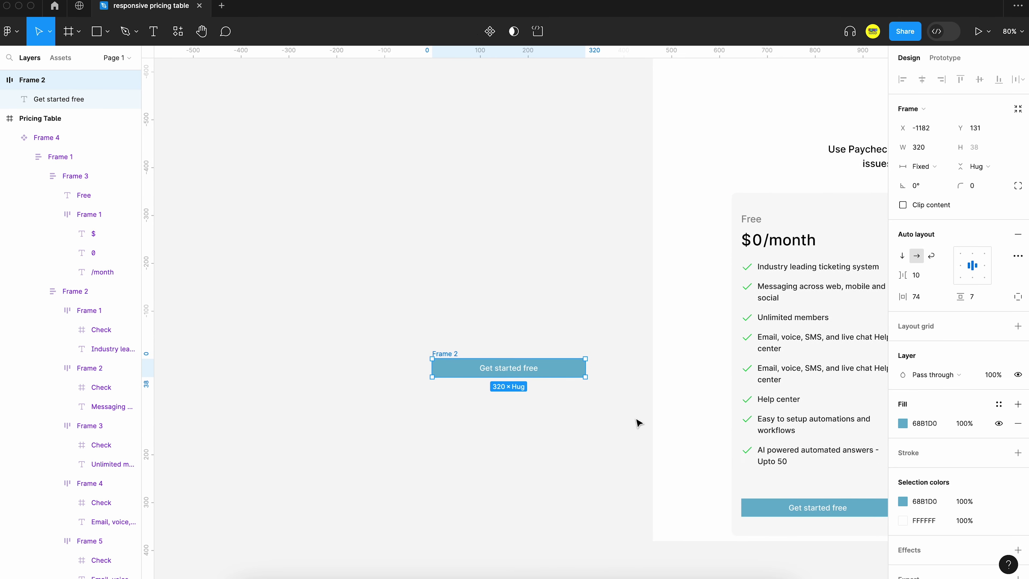
pyautogui.scroll(3, 558, 398)
pyautogui.hscroll(3, 532, 357)
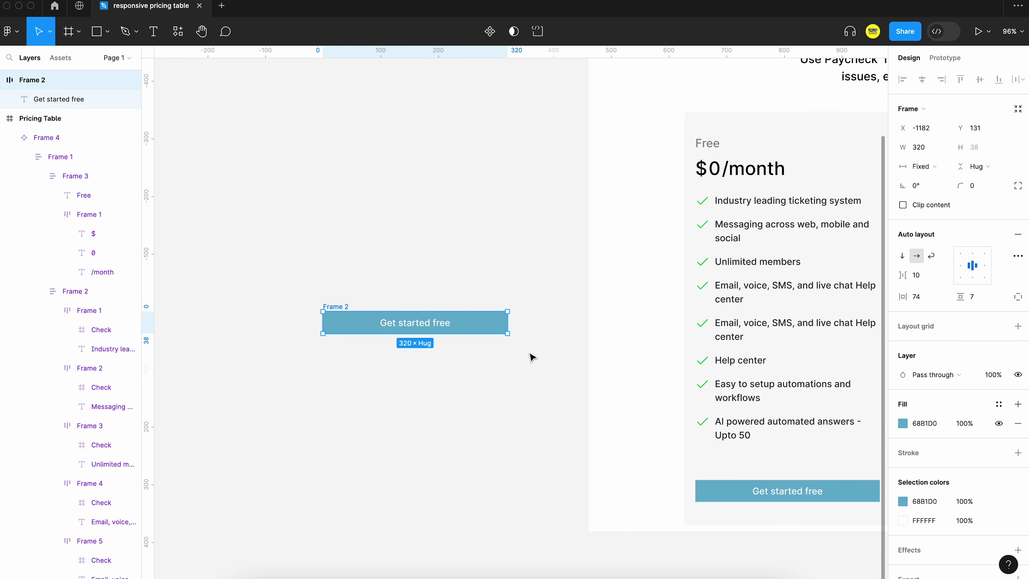
pyautogui.click(903, 423)
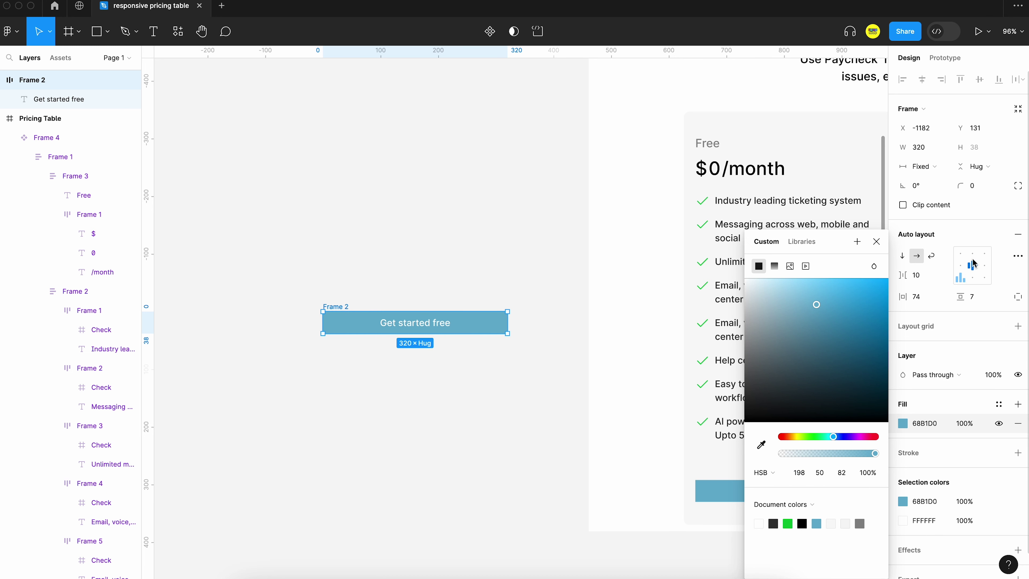
pyautogui.click(980, 190)
pyautogui.write('40')
pyautogui.press('Return')
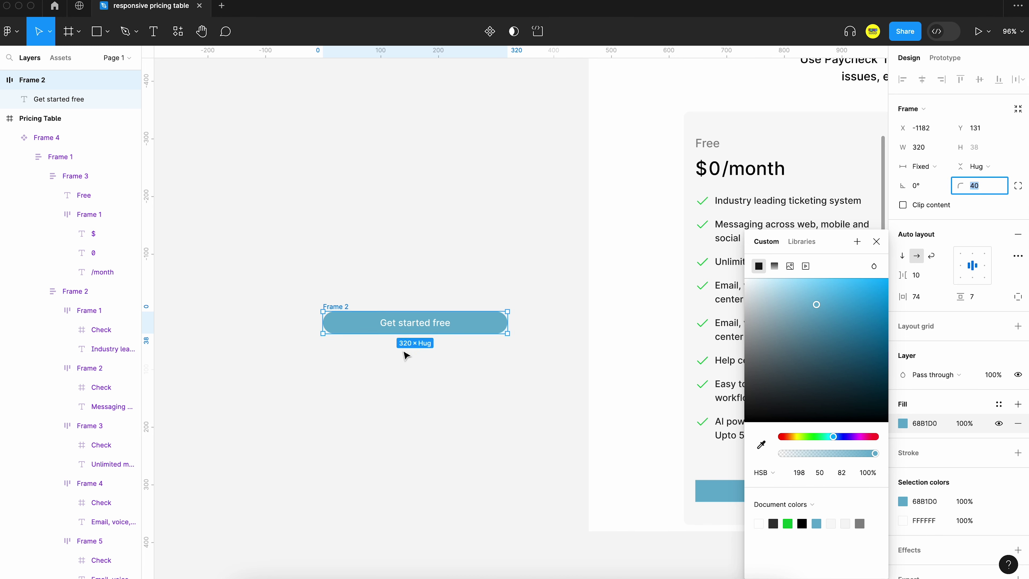
pyautogui.click(977, 298)
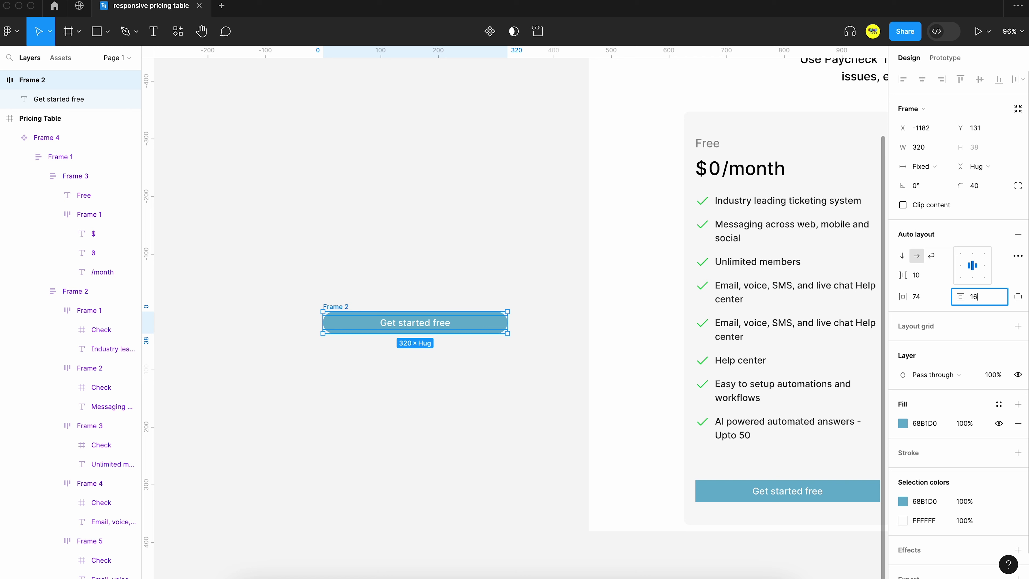
pyautogui.write('16')
pyautogui.press('Return')
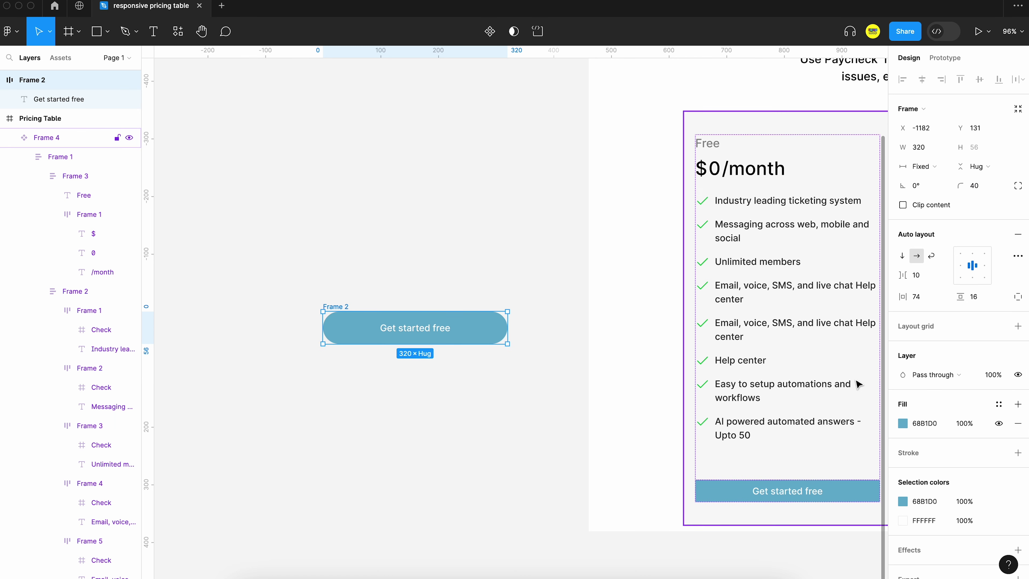
# Step: Switch the button fill to a linear gradient with an opaque purple right stop and a blue left stop
pyautogui.click(901, 424)
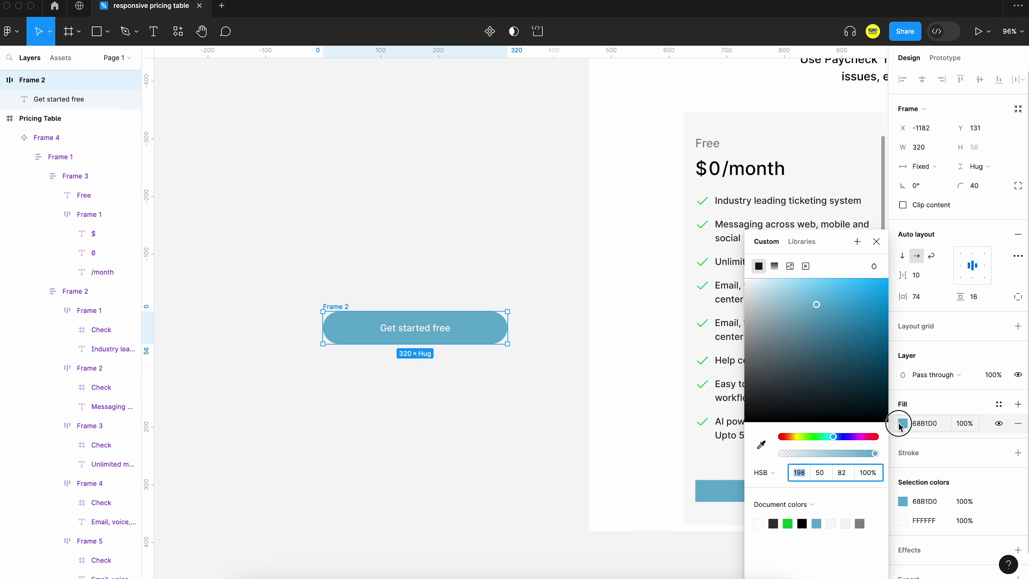
pyautogui.click(774, 267)
pyautogui.click(875, 250)
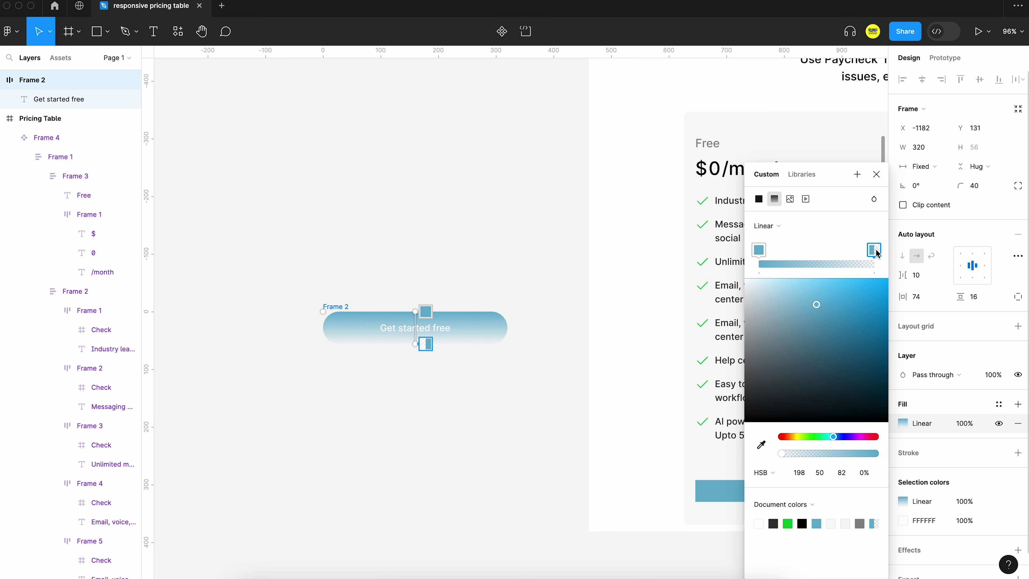
pyautogui.moveTo(816, 453); pyautogui.dragTo(902, 462)
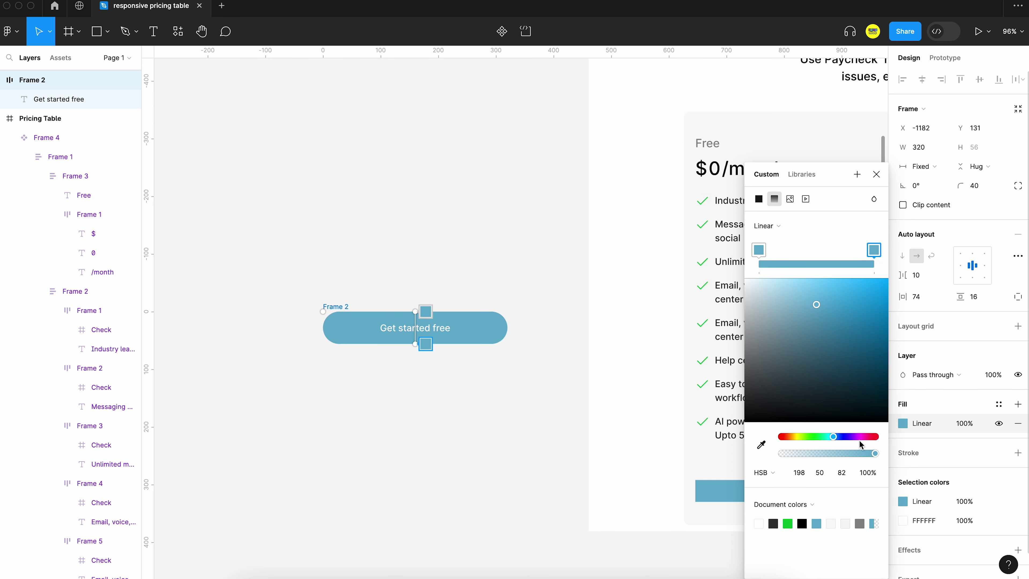
pyautogui.click(850, 436)
pyautogui.moveTo(871, 314); pyautogui.dragTo(824, 299)
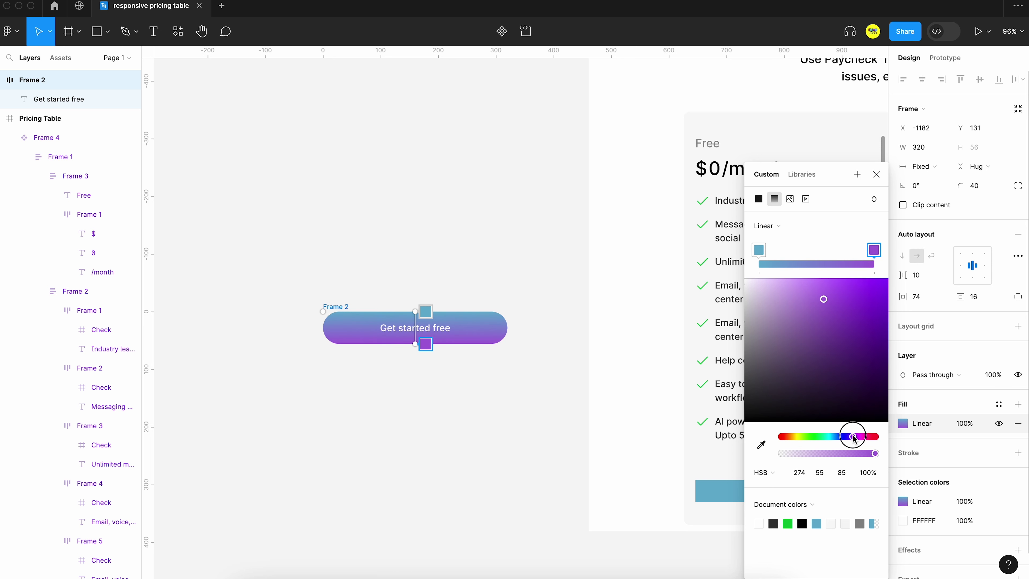
pyautogui.click(759, 255)
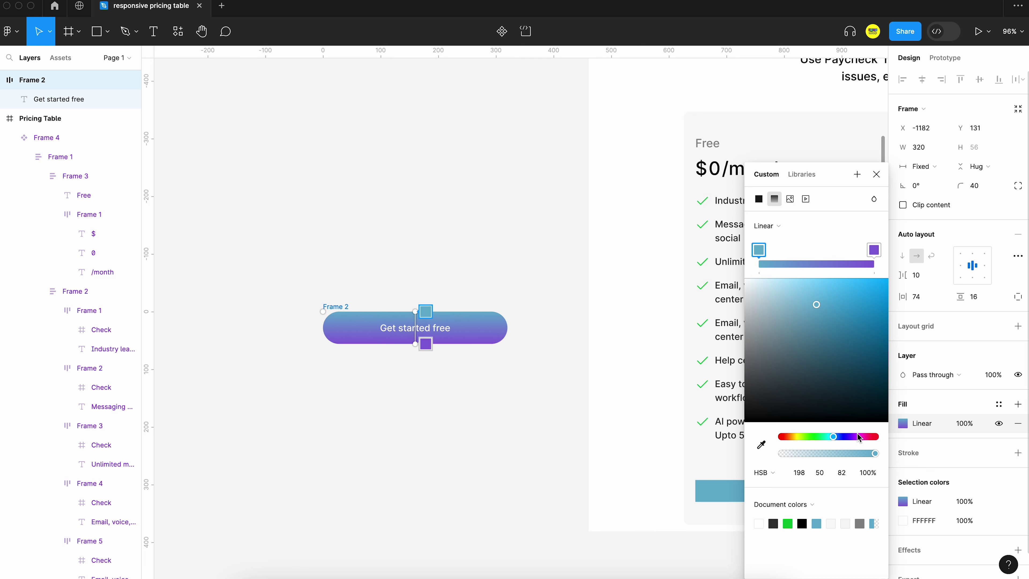
pyautogui.click(837, 437)
pyautogui.click(422, 330)
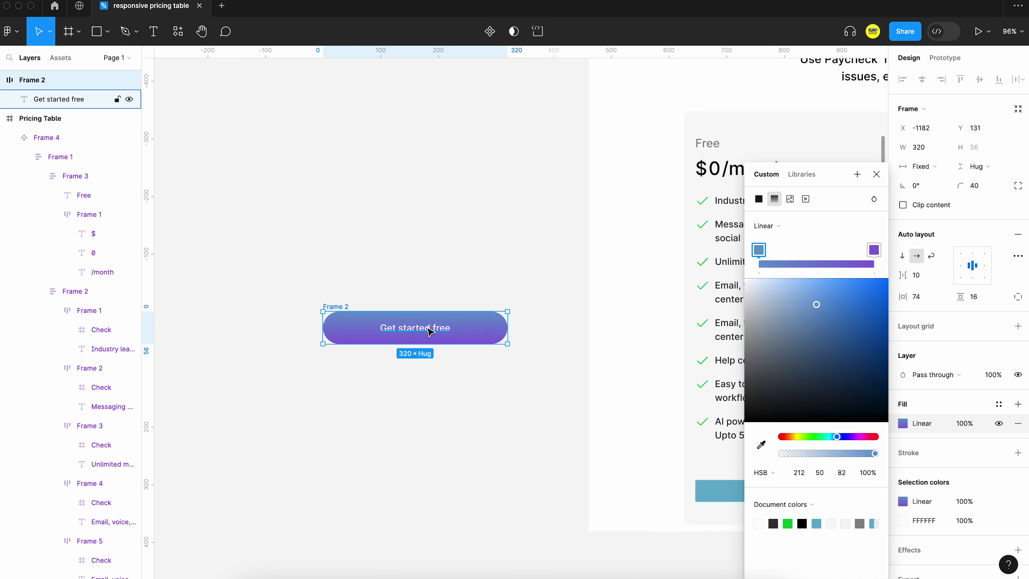
# Step: Make the label Semi Bold and turn the button frame into a component named 'Button'
pyautogui.click(913, 283)
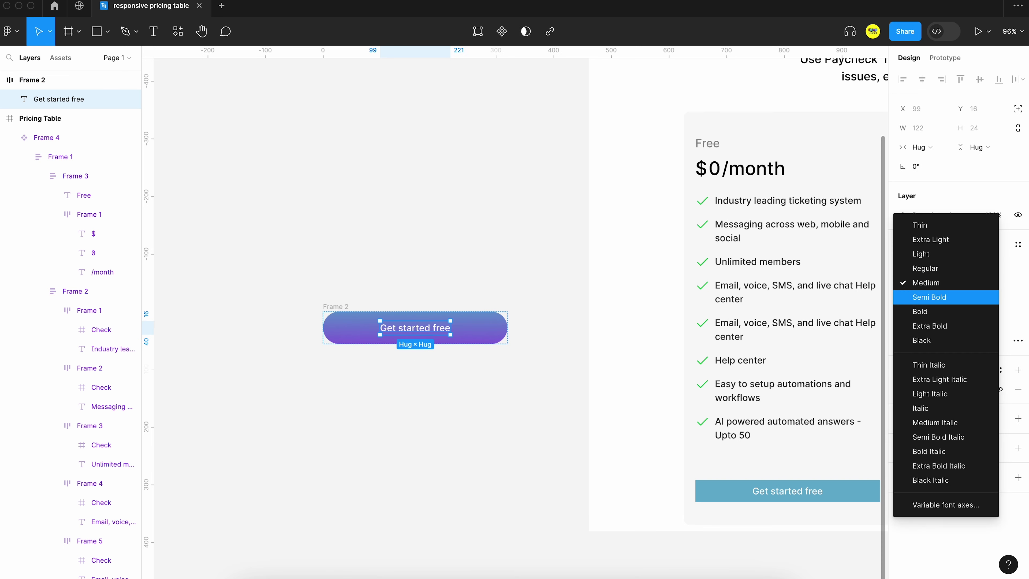
pyautogui.click(914, 295)
pyautogui.click(333, 300)
pyautogui.click(333, 306)
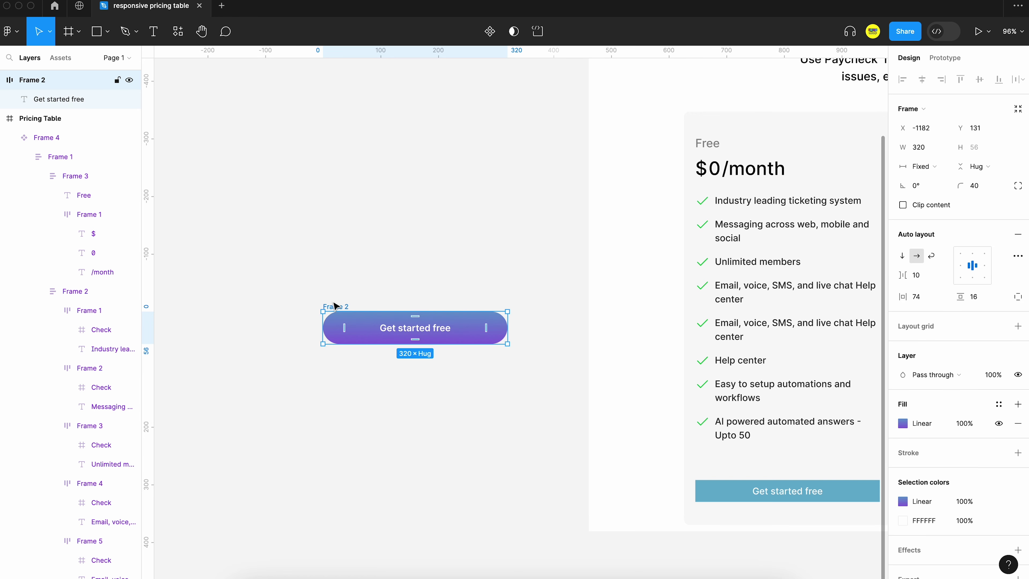
pyautogui.rightClick(334, 306)
pyautogui.click(373, 464)
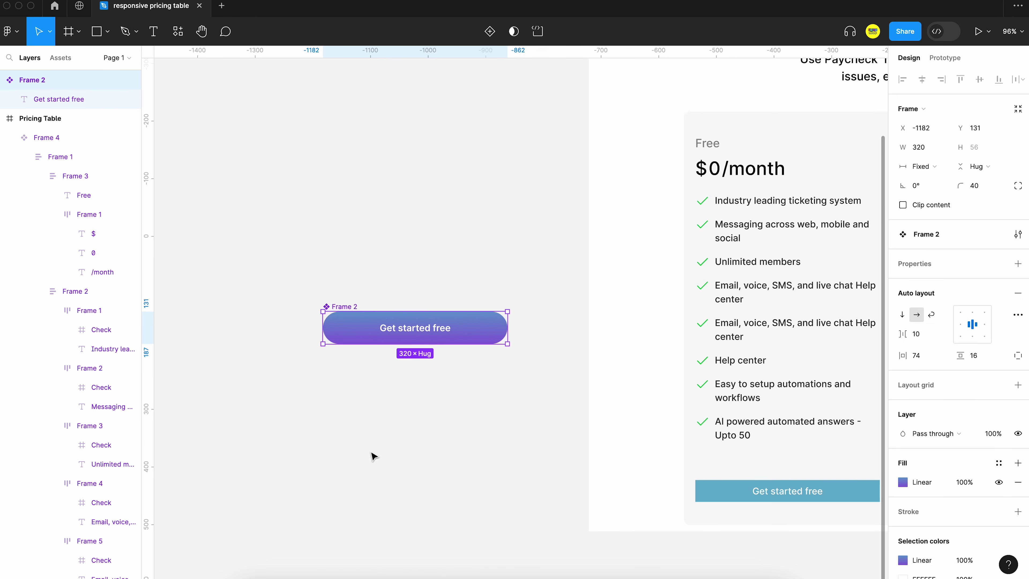
pyautogui.doubleClick(340, 307)
pyautogui.write('Button')
pyautogui.press('Return')
pyautogui.click(400, 278)
pyautogui.scroll(-3, 401, 280)
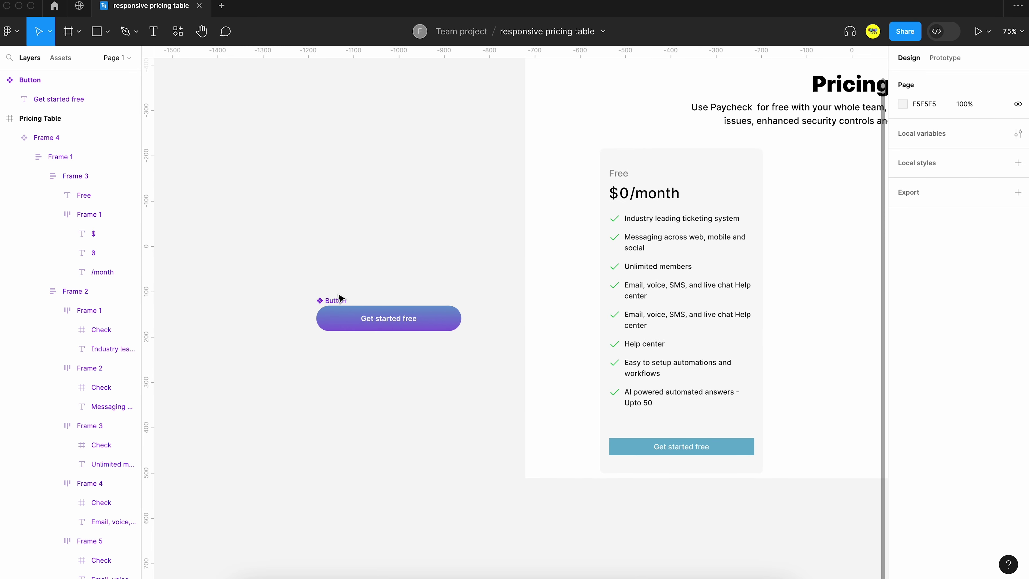
pyautogui.moveTo(340, 299); pyautogui.dragTo(267, 174)
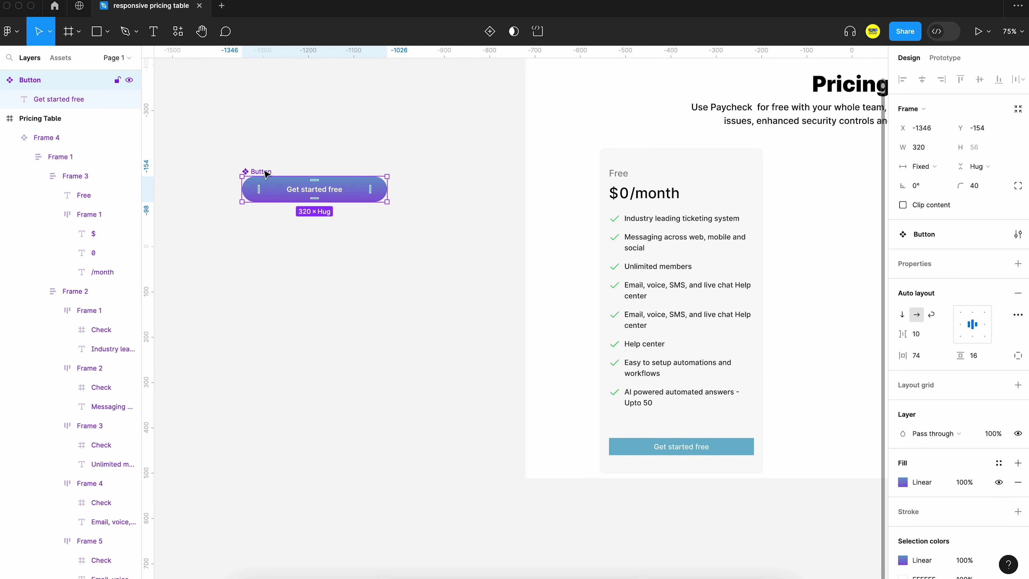
# Step: Set the Button label to Fill width and centred, with padding 16 and item spacing 0
pyautogui.click(304, 190)
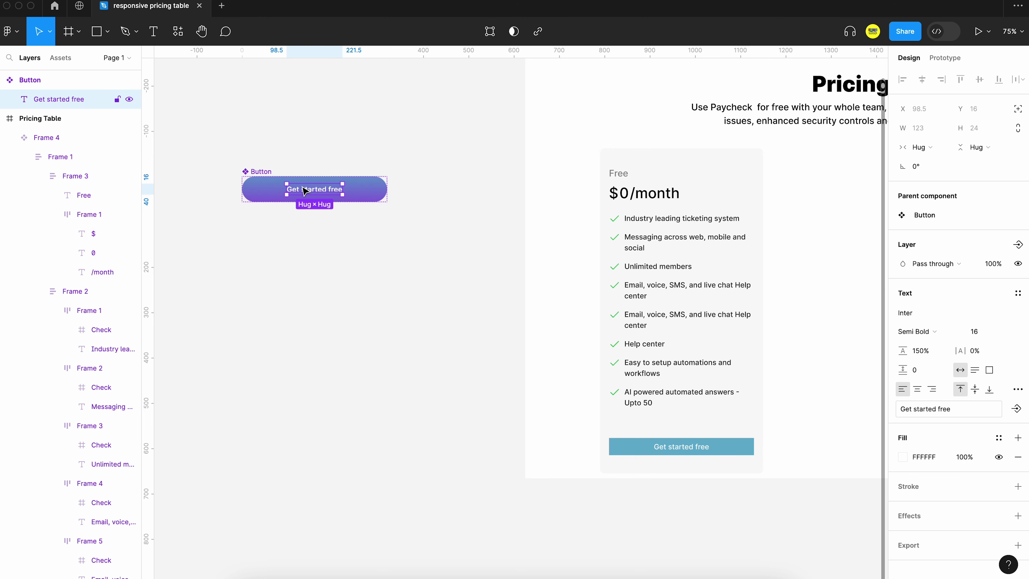
pyautogui.click(921, 148)
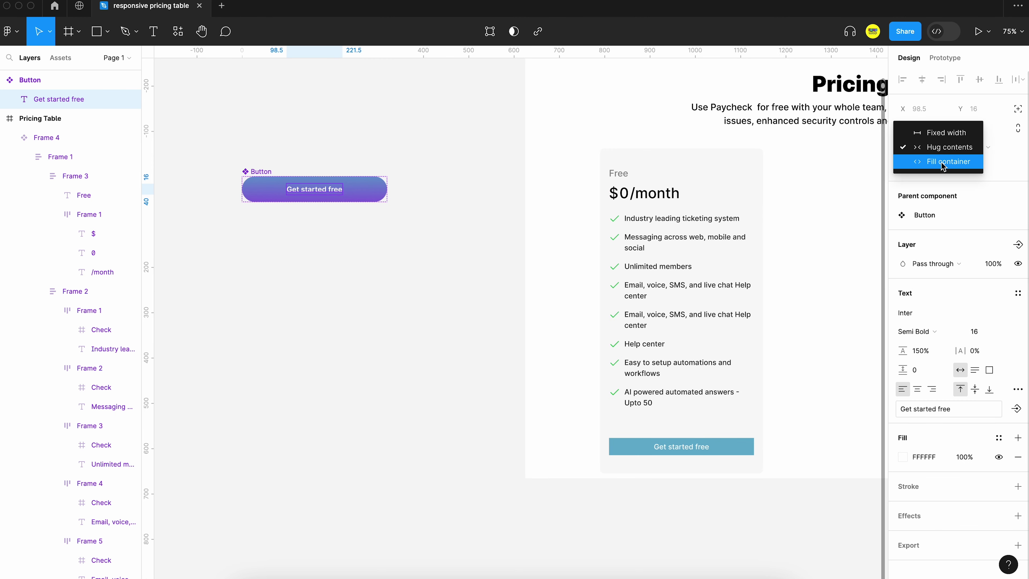
pyautogui.click(941, 161)
pyautogui.click(918, 389)
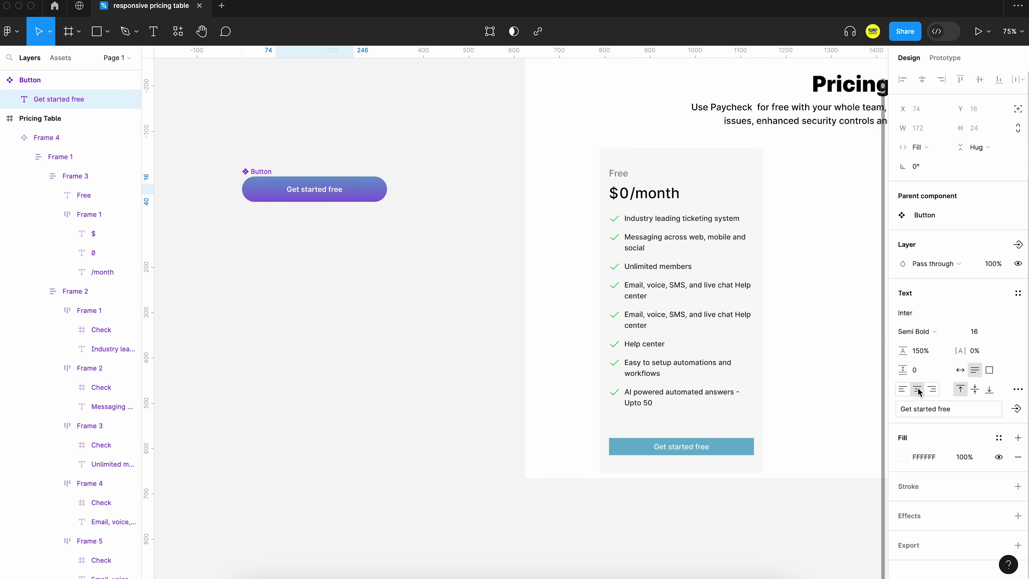
pyautogui.click(271, 174)
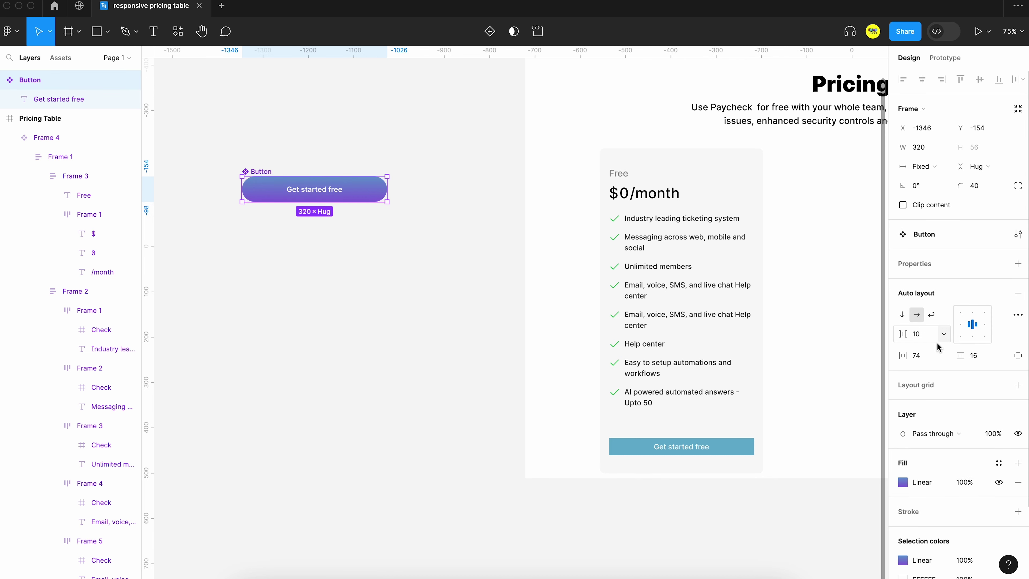
pyautogui.click(939, 359)
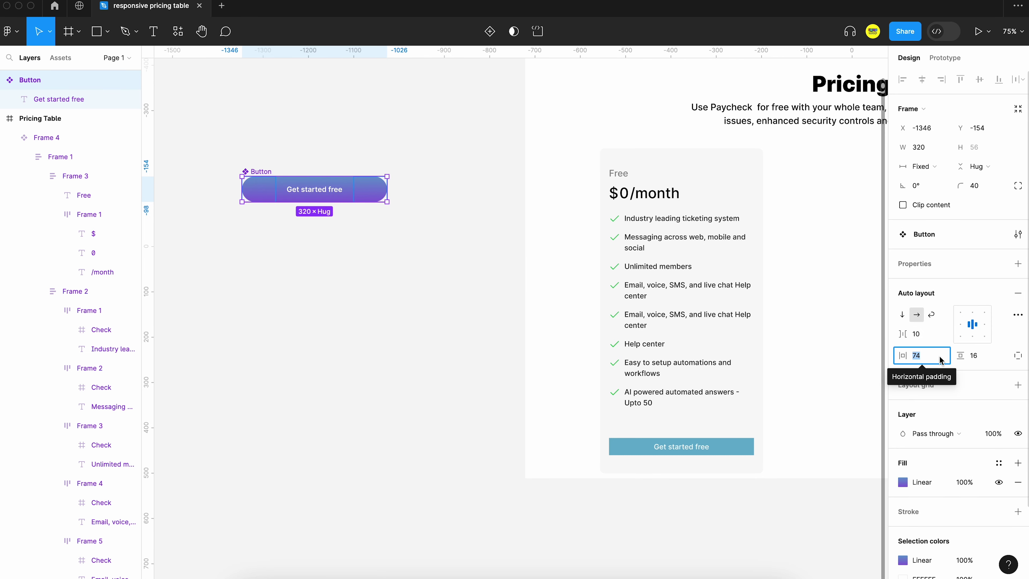
pyautogui.write('16')
pyautogui.press('Return')
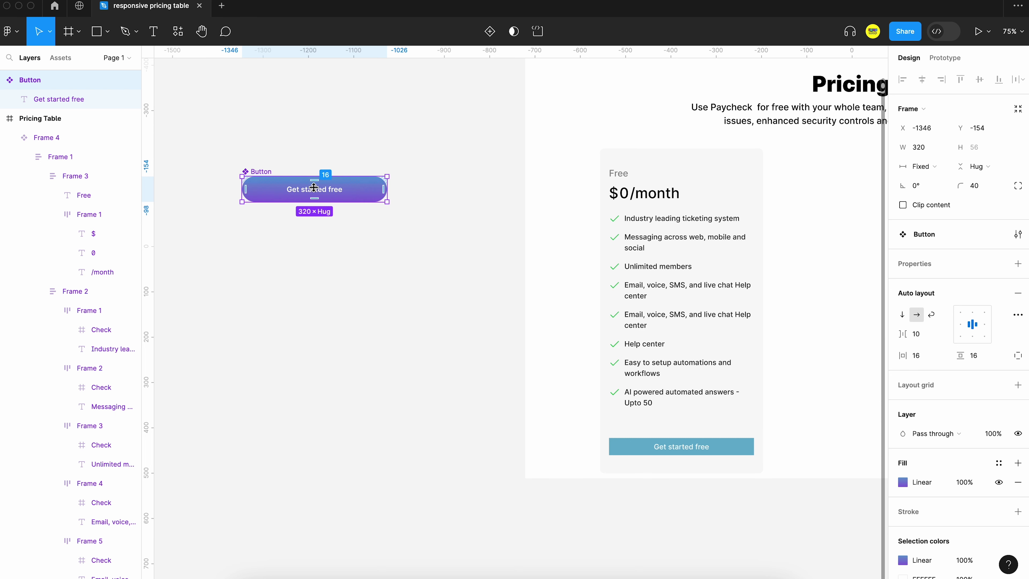
pyautogui.click(915, 333)
pyautogui.write('0')
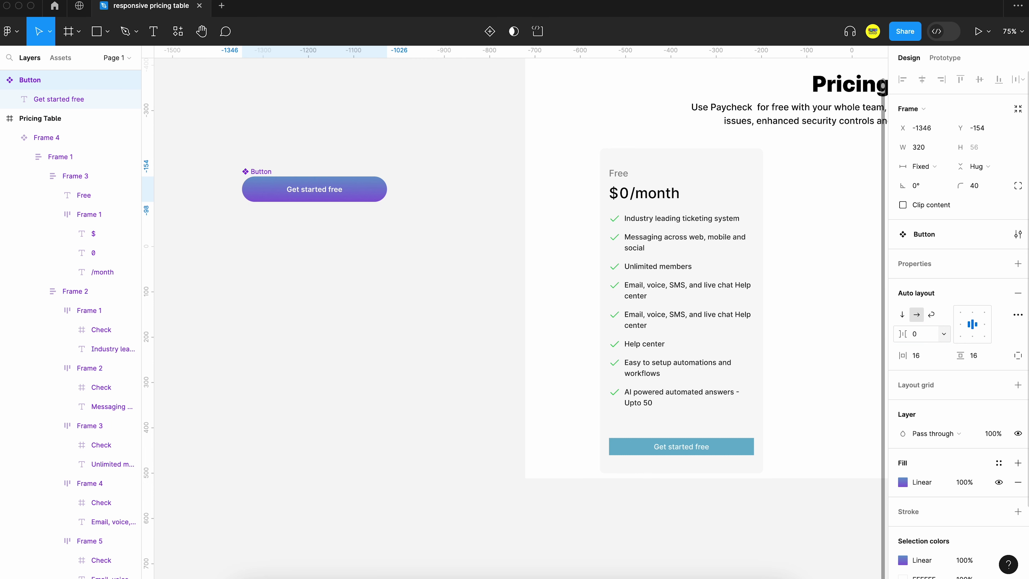
pyautogui.press('Return')
# Step: Add a 'Button label' text property to the Button component's label
pyautogui.click(356, 218)
pyautogui.click(263, 174)
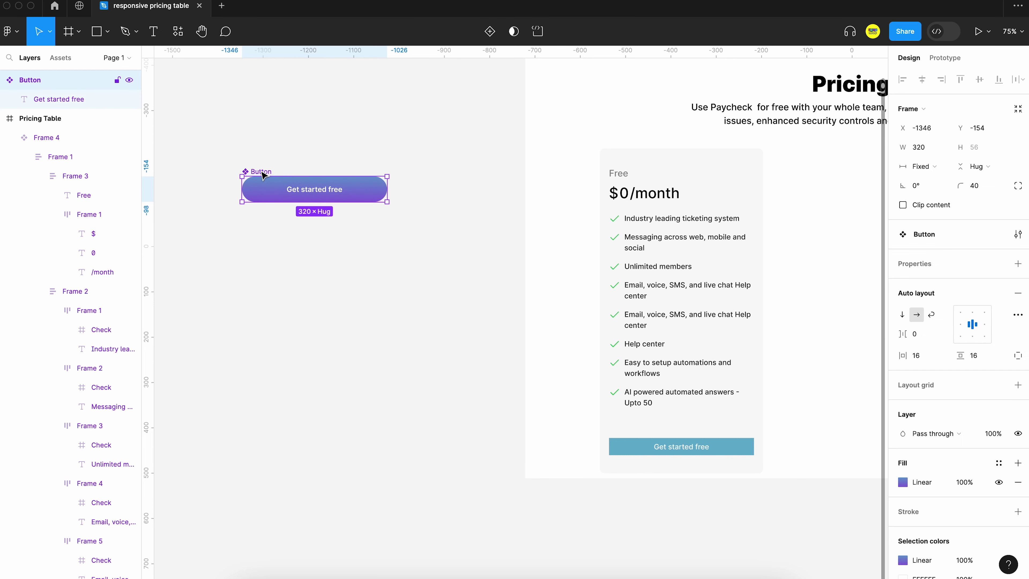
pyautogui.doubleClick(302, 190)
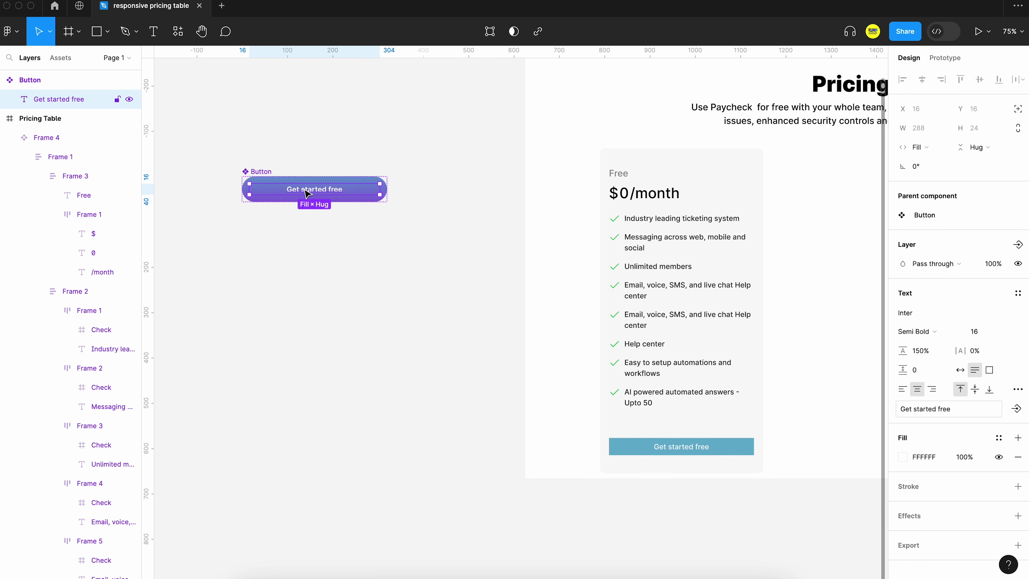
pyautogui.click(1016, 411)
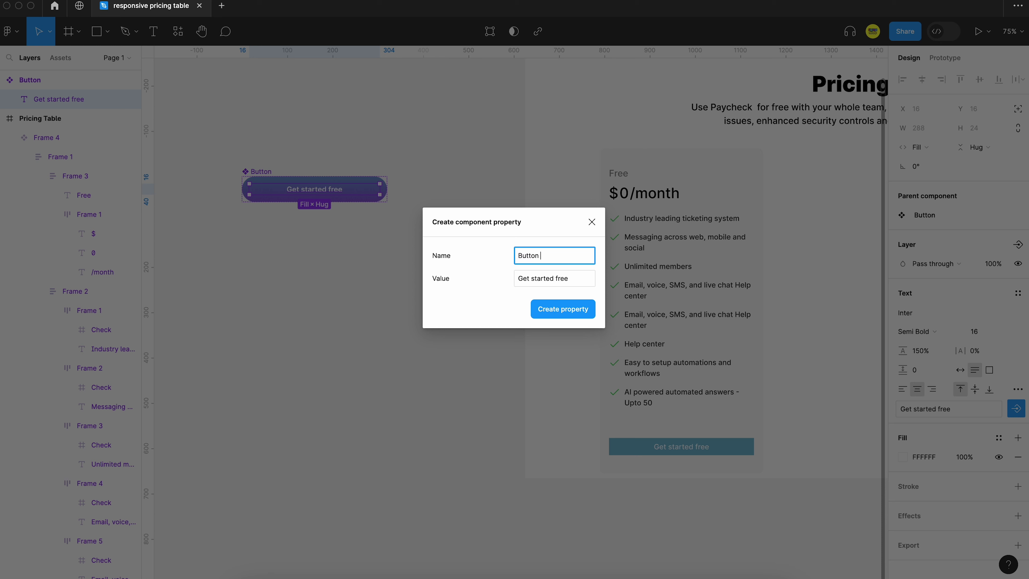
pyautogui.press('Return')
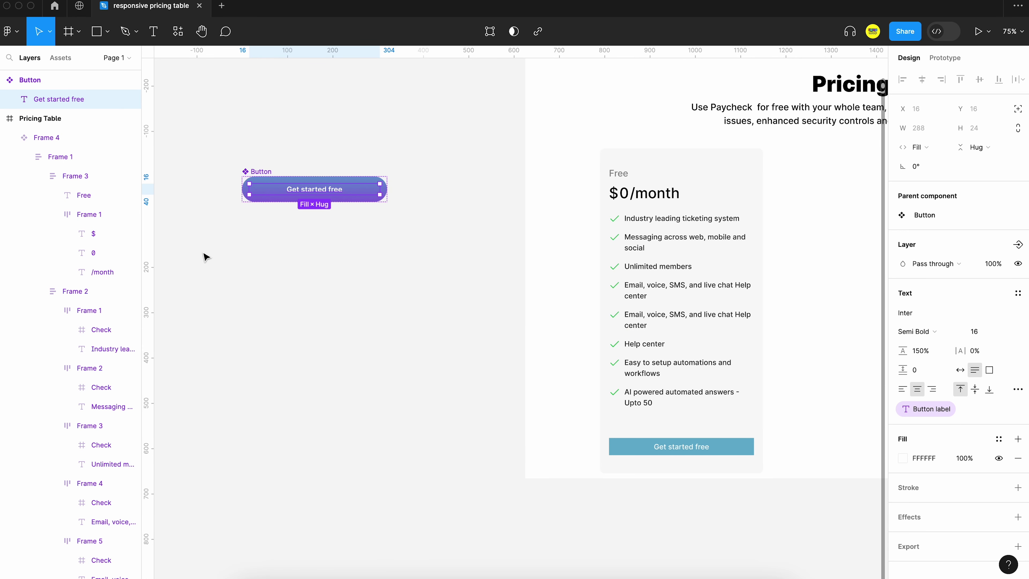
# Step: Replace the Free card's teal button with an instance of the Button component
pyautogui.click(211, 223)
pyautogui.click(252, 174)
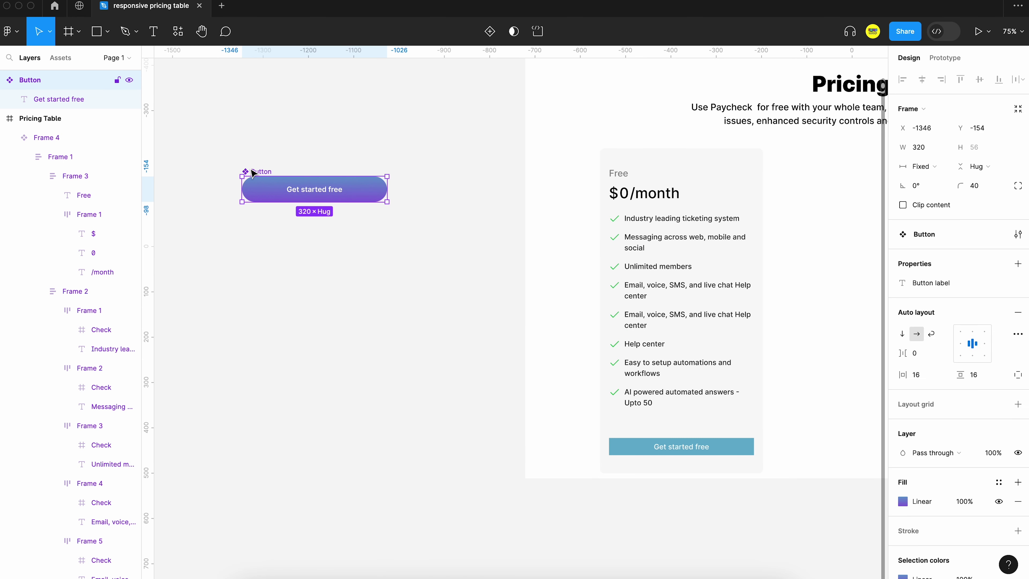
pyautogui.doubleClick(679, 448)
pyautogui.press('super+shift+r')
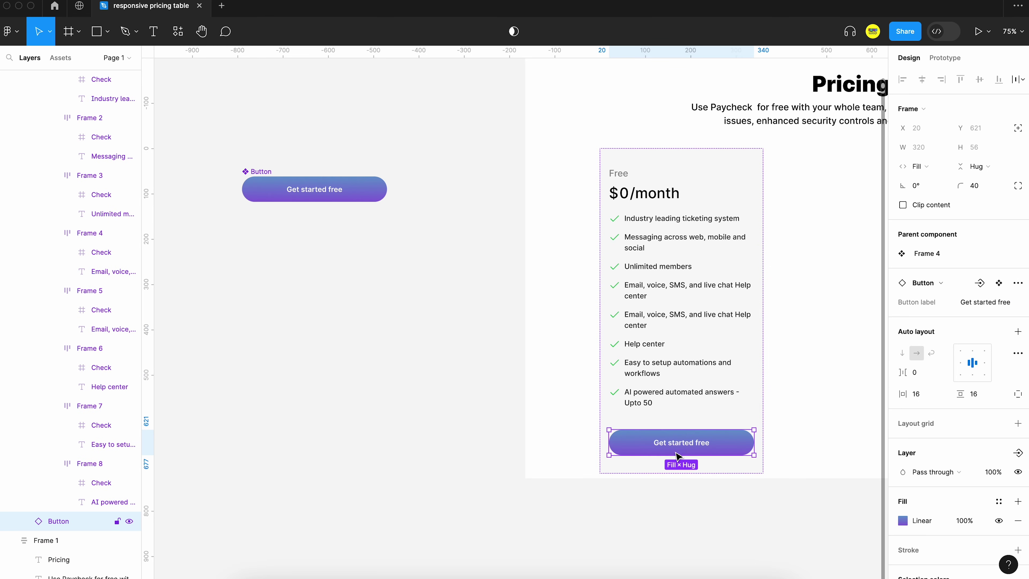
pyautogui.click(502, 435)
pyautogui.hscroll(10, 486, 432)
pyautogui.scroll(5, 487, 432)
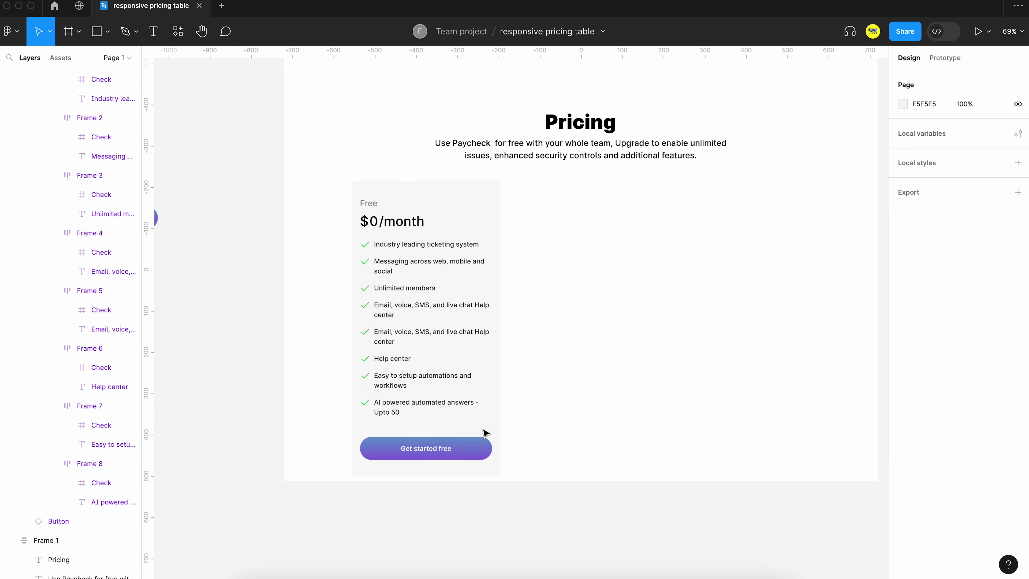
# Step: Move the Free card out of the Pricing Table and rename it 'Pricing Item'
pyautogui.scroll(-3, 485, 432)
pyautogui.click(546, 259)
pyautogui.moveTo(534, 251); pyautogui.dragTo(298, 292)
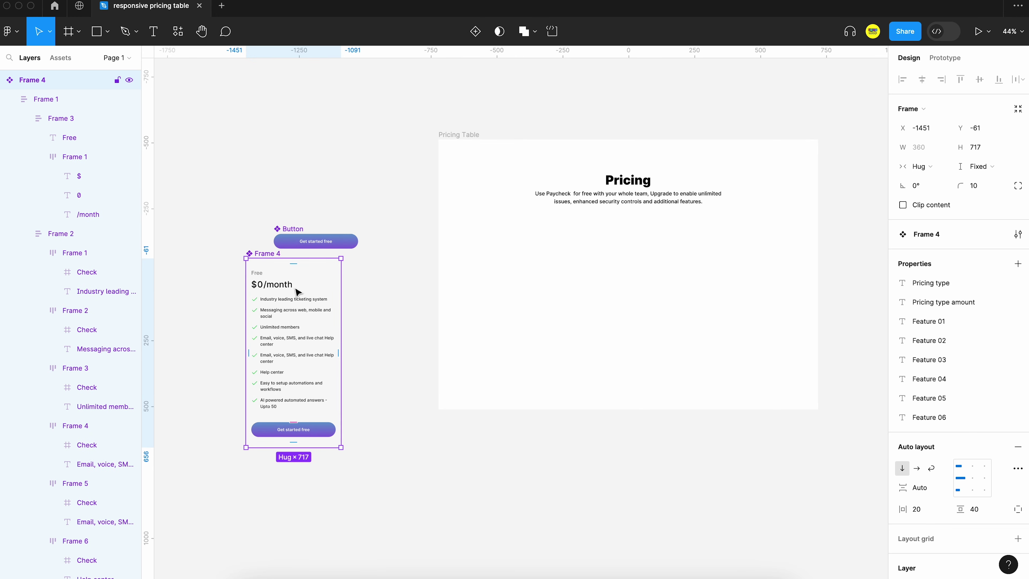
pyautogui.moveTo(256, 253); pyautogui.dragTo(201, 222)
pyautogui.doubleClick(207, 209)
pyautogui.write('r')
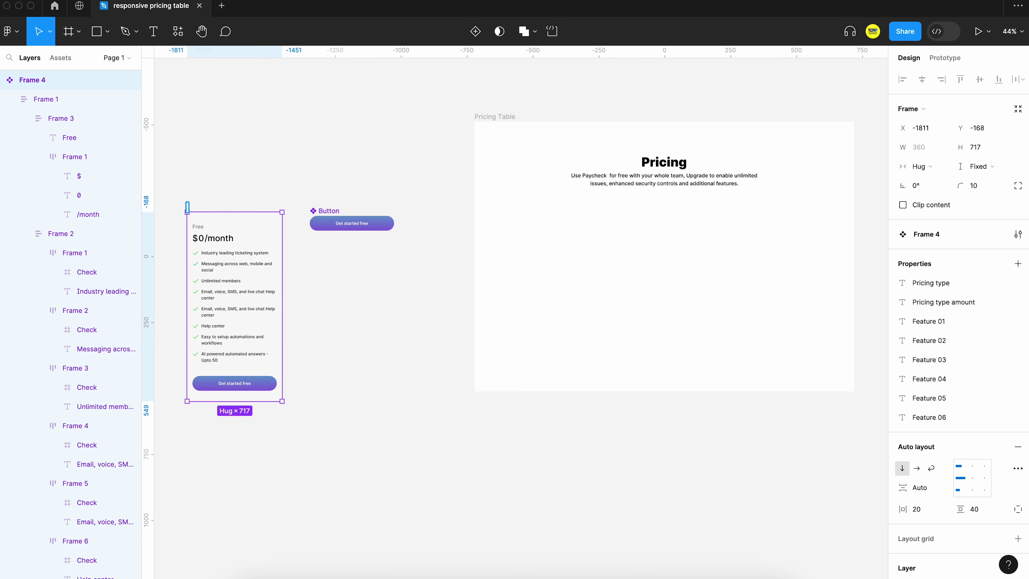
pyautogui.write('ricing Item')
pyautogui.press('Return')
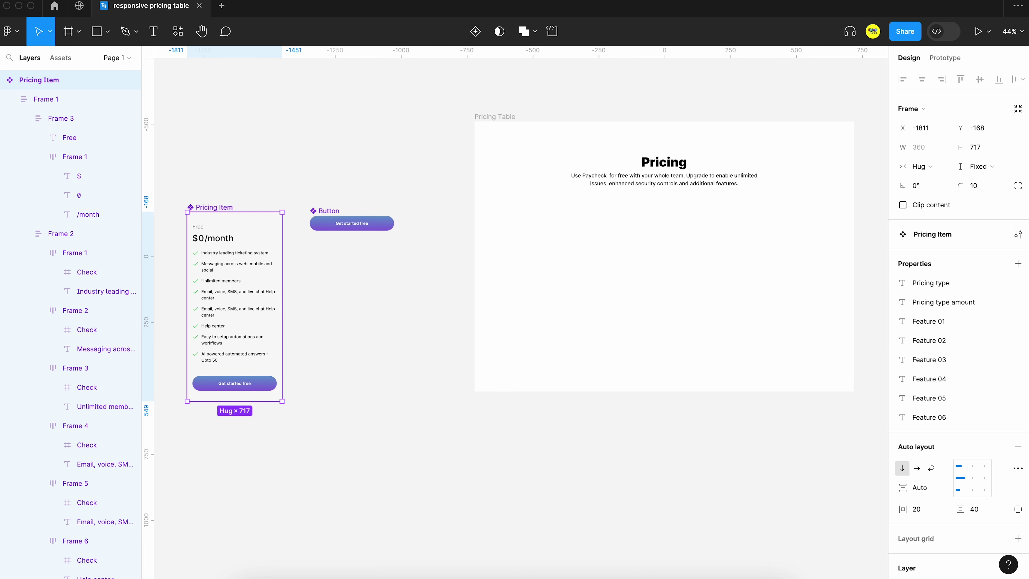
# Step: Draw a 'Master Components' section and arrange Pricing Item and Button inside it
pyautogui.click(306, 198)
pyautogui.hscroll(-5, 306, 198)
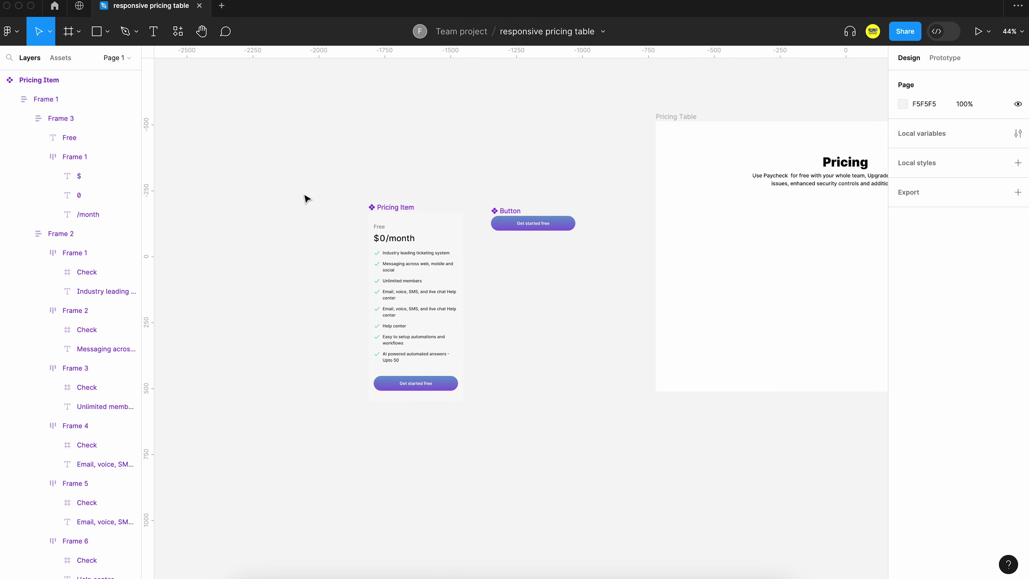
pyautogui.press('f')
pyautogui.moveTo(213, 141)
pyautogui.mouseDown()
pyautogui.moveTo(595, 411)
pyautogui.moveTo(585, 430)
pyautogui.mouseUp()
pyautogui.write('Master')
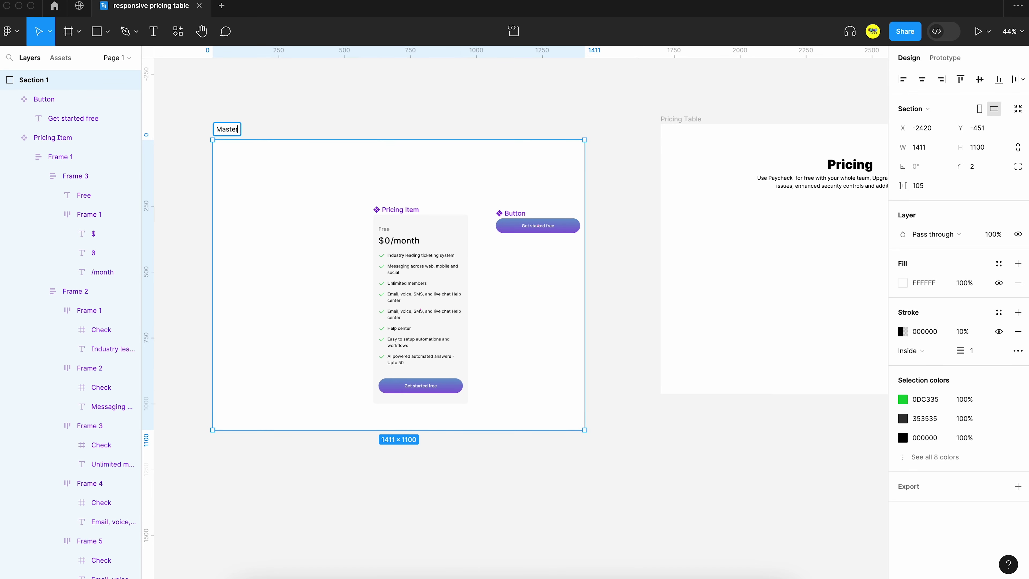
pyautogui.write(' Components')
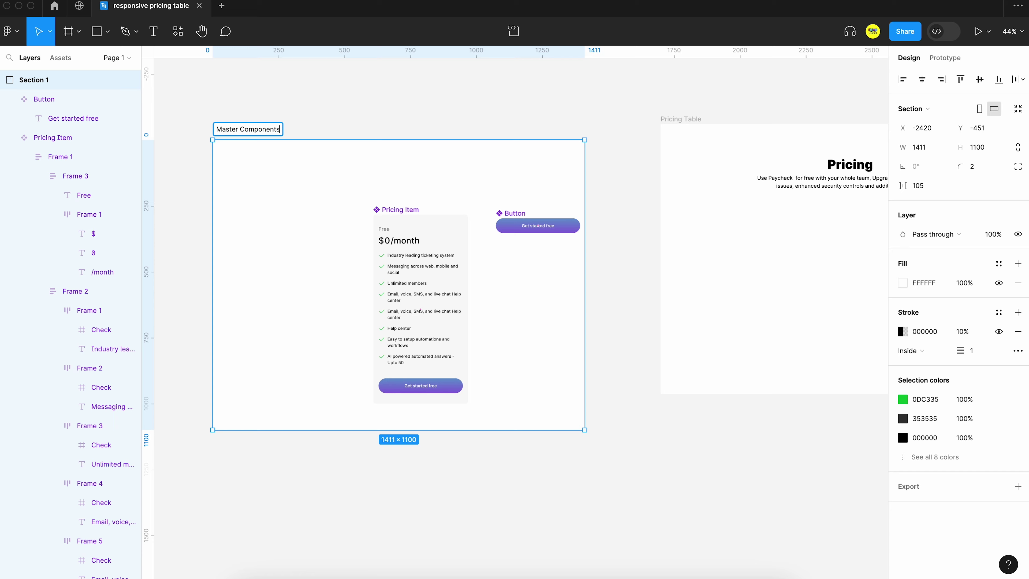
pyautogui.click(412, 142)
pyautogui.moveTo(401, 212); pyautogui.dragTo(272, 167)
pyautogui.moveTo(528, 220); pyautogui.dragTo(380, 167)
pyautogui.click(345, 108)
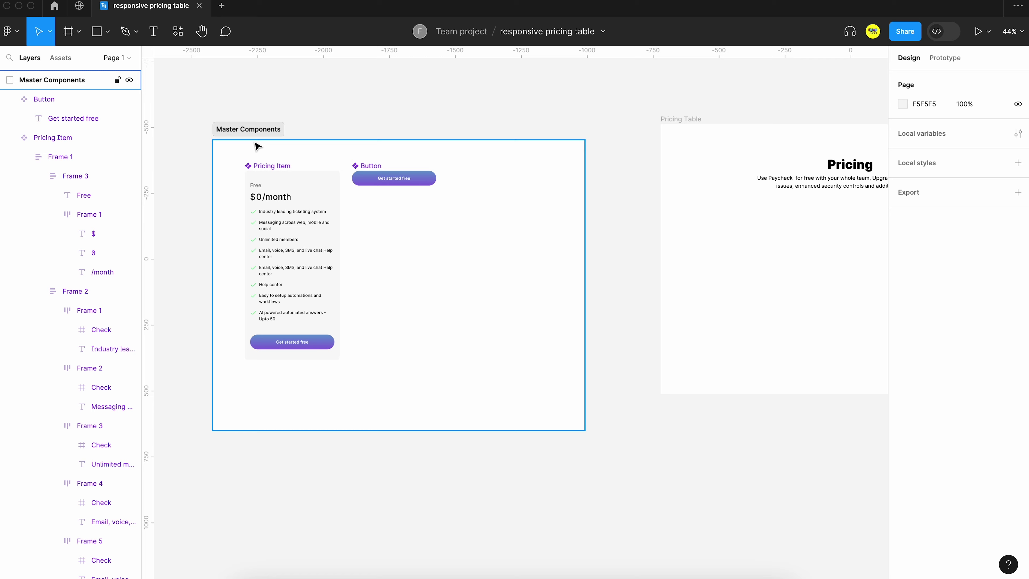
# Step: Give the section a grey fill and Alt-drag a Pricing Item copy into the Pricing Table
pyautogui.click(257, 146)
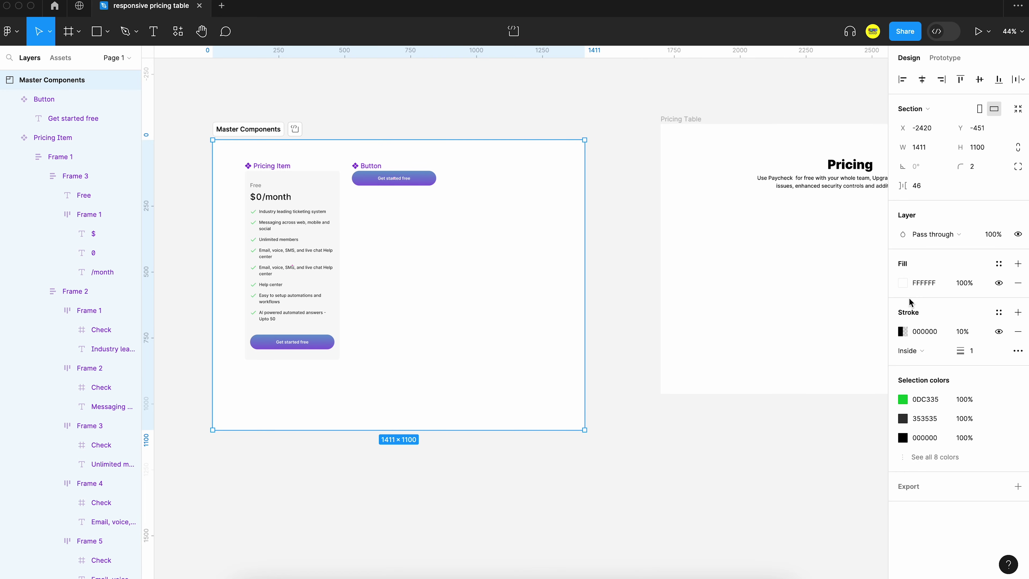
pyautogui.click(903, 283)
pyautogui.moveTo(761, 349); pyautogui.dragTo(737, 367)
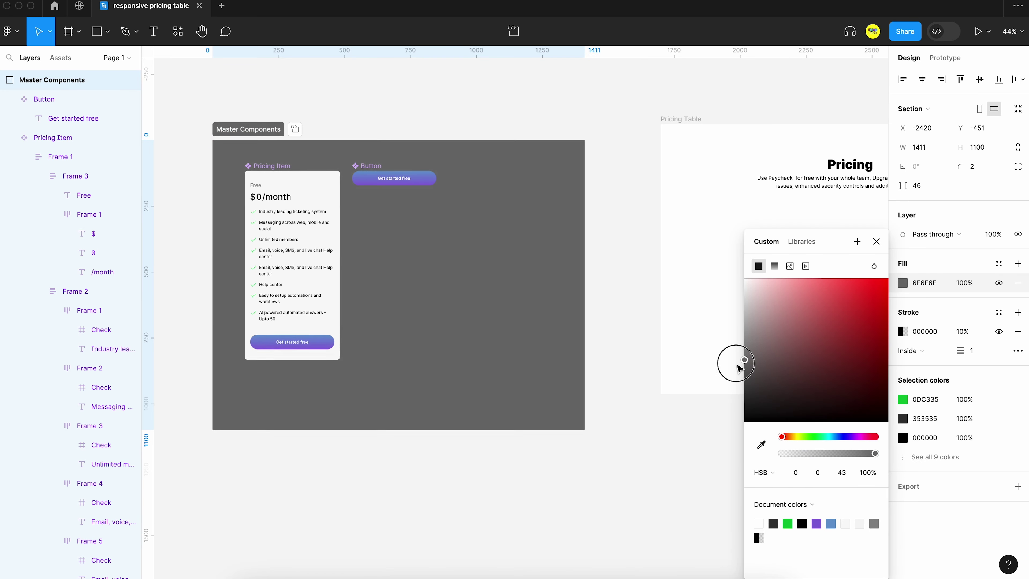
pyautogui.press('Escape')
pyautogui.press('Escape')
pyautogui.moveTo(271, 167); pyautogui.dragTo(759, 203)
# Step: Duplicate the pricing card so three identical cards sit in the Pricing Table
pyautogui.hscroll(5, 758, 205)
pyautogui.scroll(-1, 758, 205)
pyautogui.scroll(3, 712, 184)
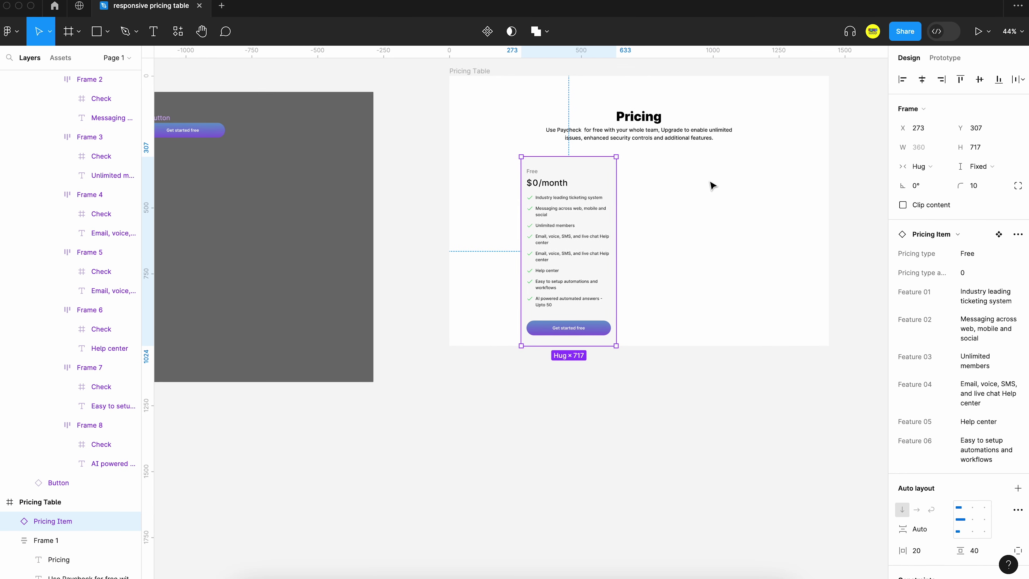
pyautogui.click(712, 183)
pyautogui.moveTo(463, 235); pyautogui.dragTo(586, 237)
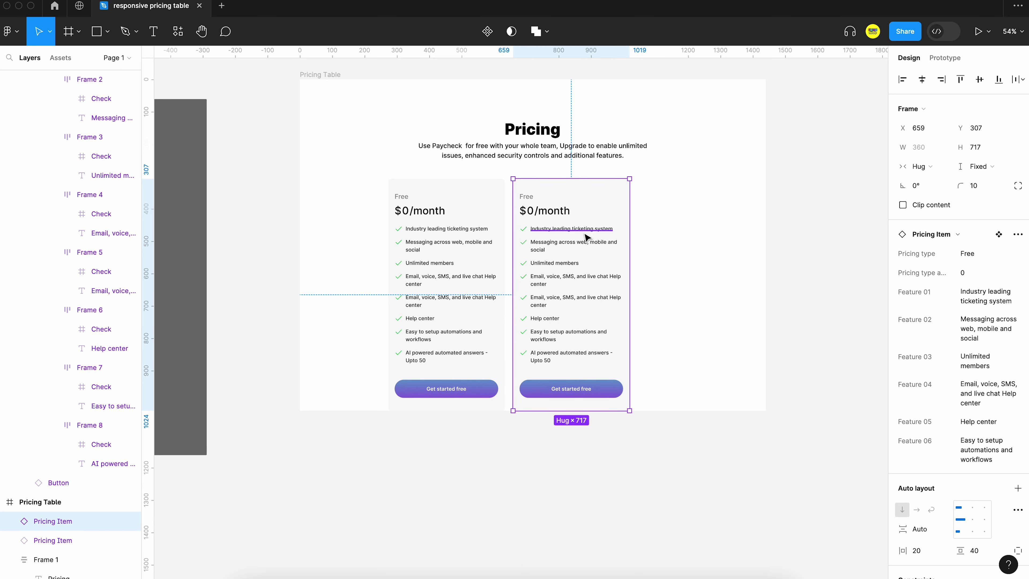
pyautogui.hotkey('ctrl', 'd')
pyautogui.keyDown('shift'); pyautogui.click(608, 253); pyautogui.keyUp('shift')
# Step: Wrap the three cards in a horizontal auto-layout row and centre it horizontally
pyautogui.keyDown('shift'); pyautogui.click(478, 238); pyautogui.keyUp('shift')
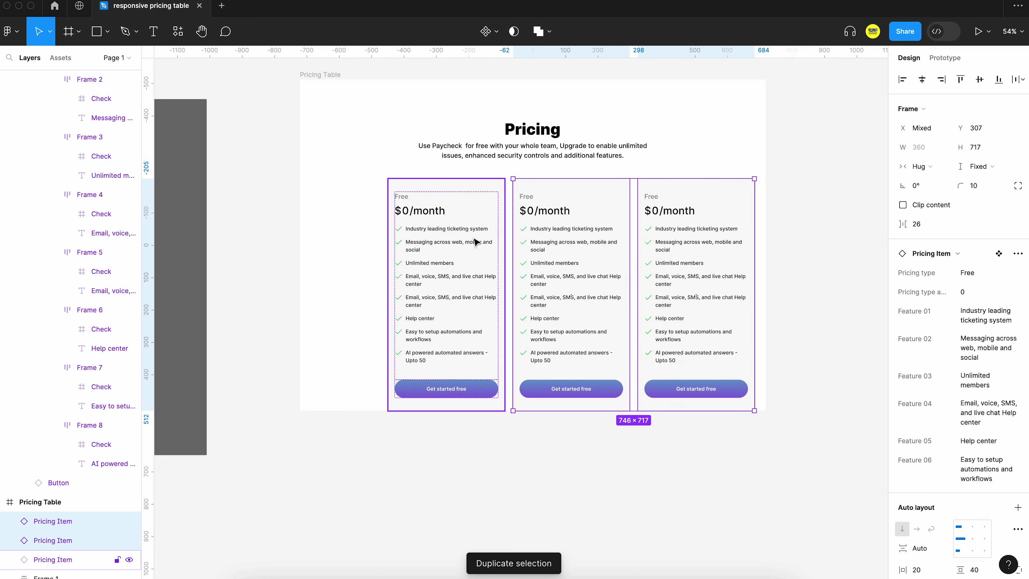
pyautogui.rightClick(591, 237)
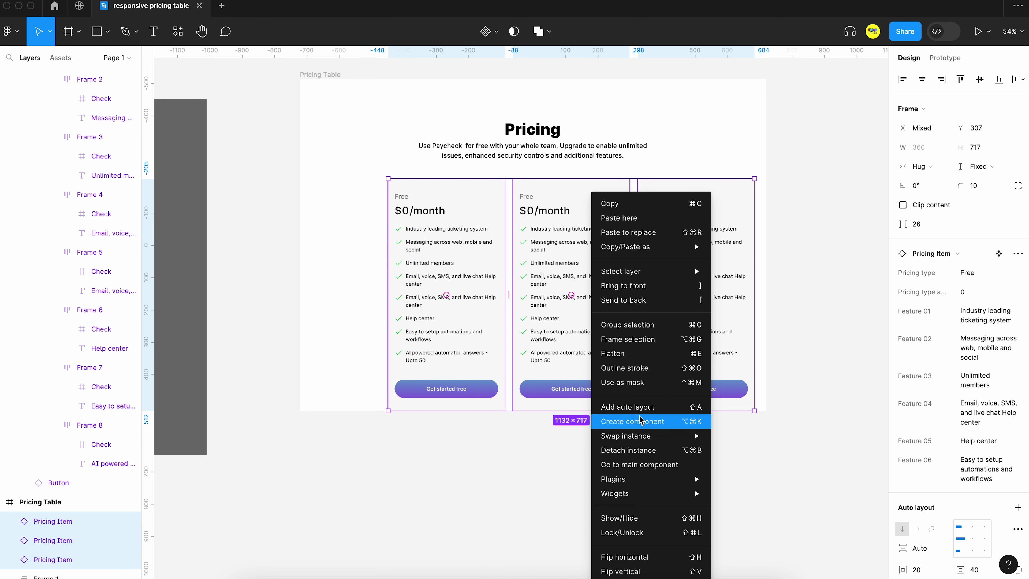
pyautogui.click(641, 406)
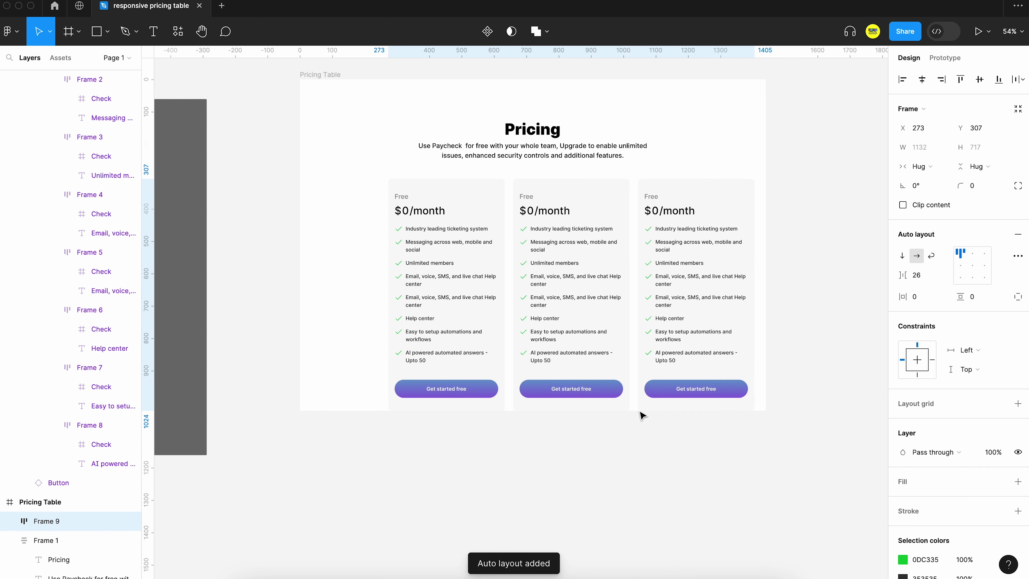
pyautogui.press('Escape')
pyautogui.click(662, 190)
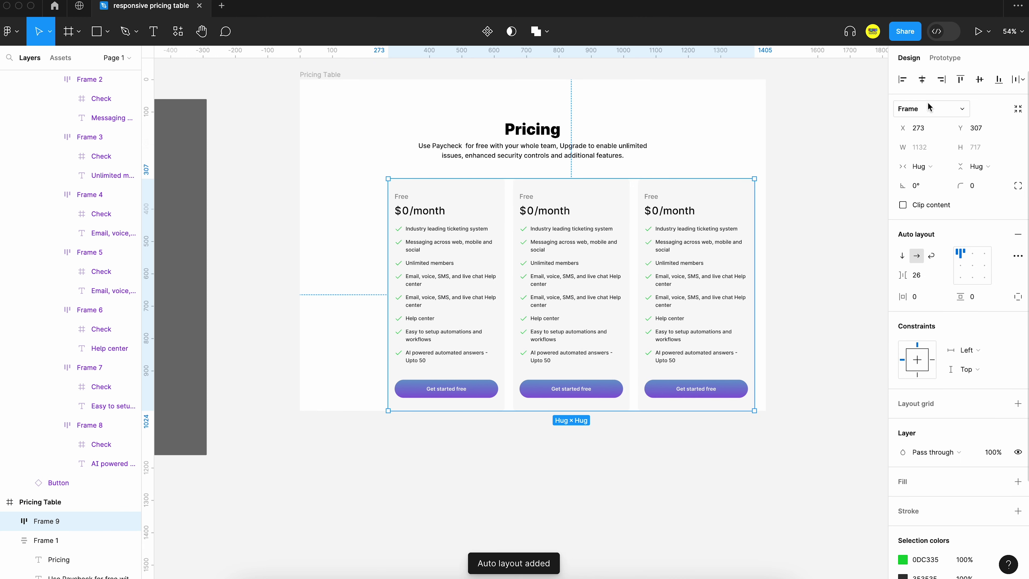
pyautogui.click(922, 79)
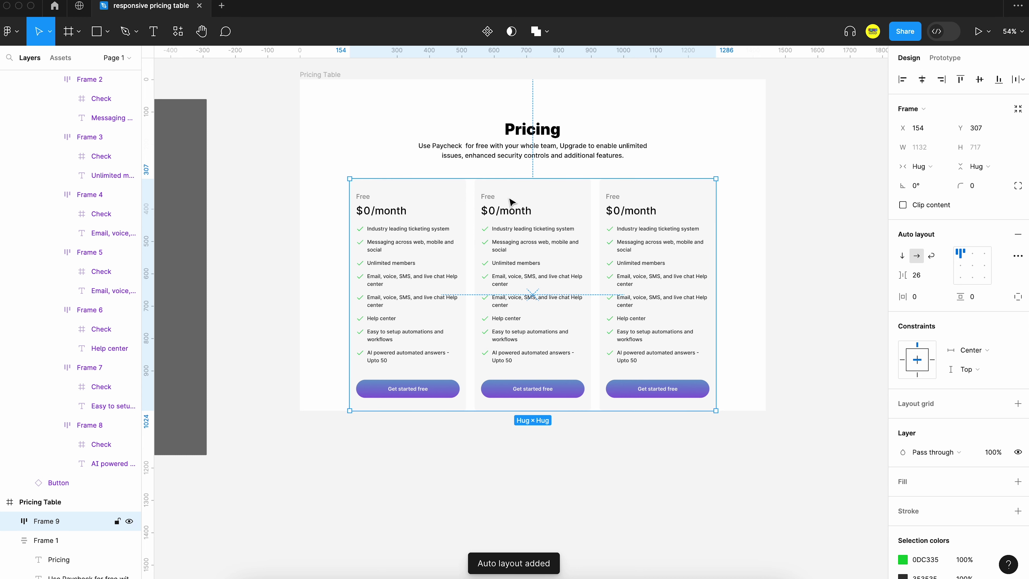
# Step: Marquee-select the heading group together with the card row
pyautogui.click(546, 148)
pyautogui.press('Escape')
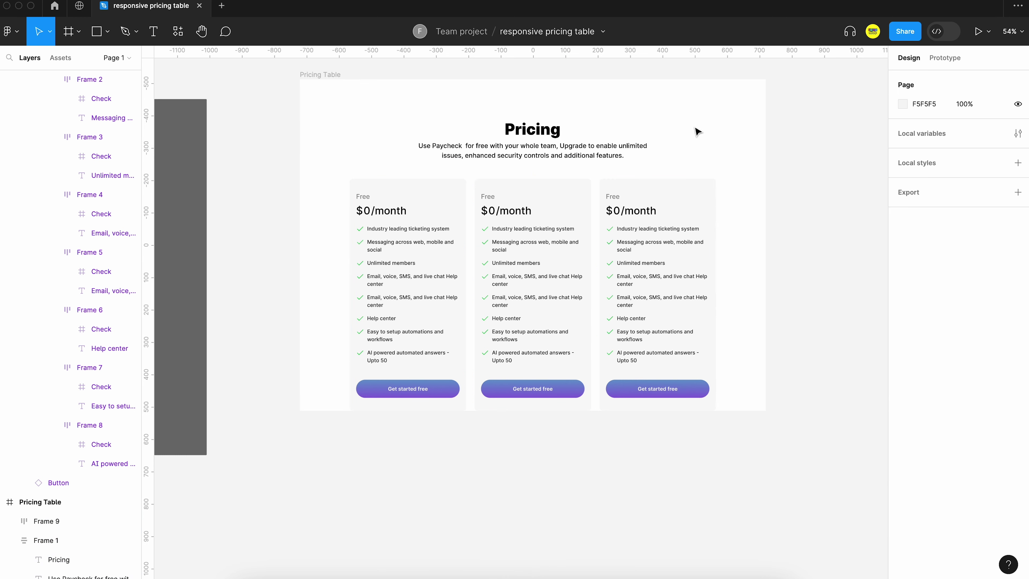
pyautogui.click(814, 148)
pyautogui.moveTo(755, 102); pyautogui.dragTo(450, 296)
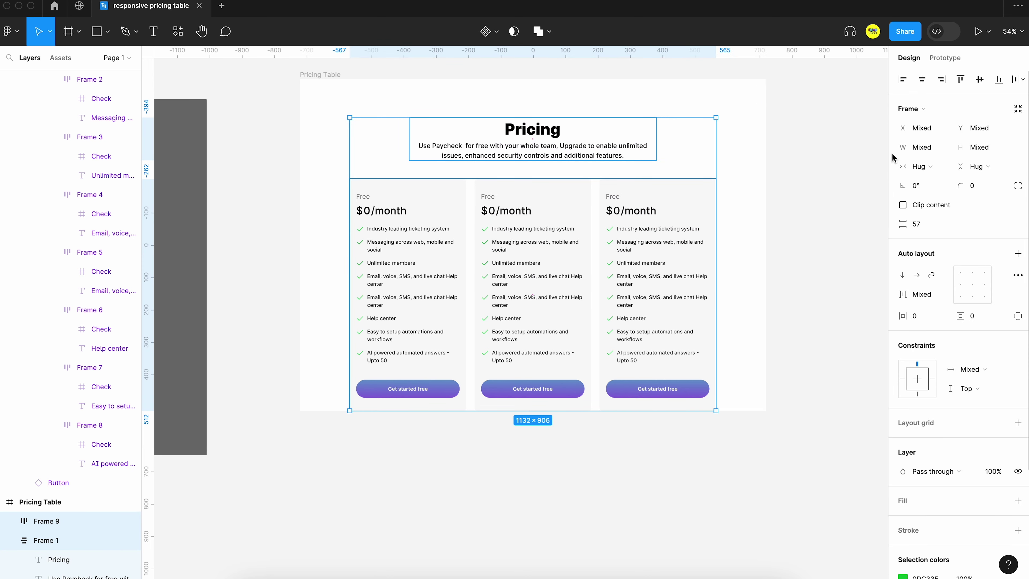
# Step: Stack heading and cards in vertical auto layout, then add auto layout to the Pricing Table
pyautogui.click(1018, 253)
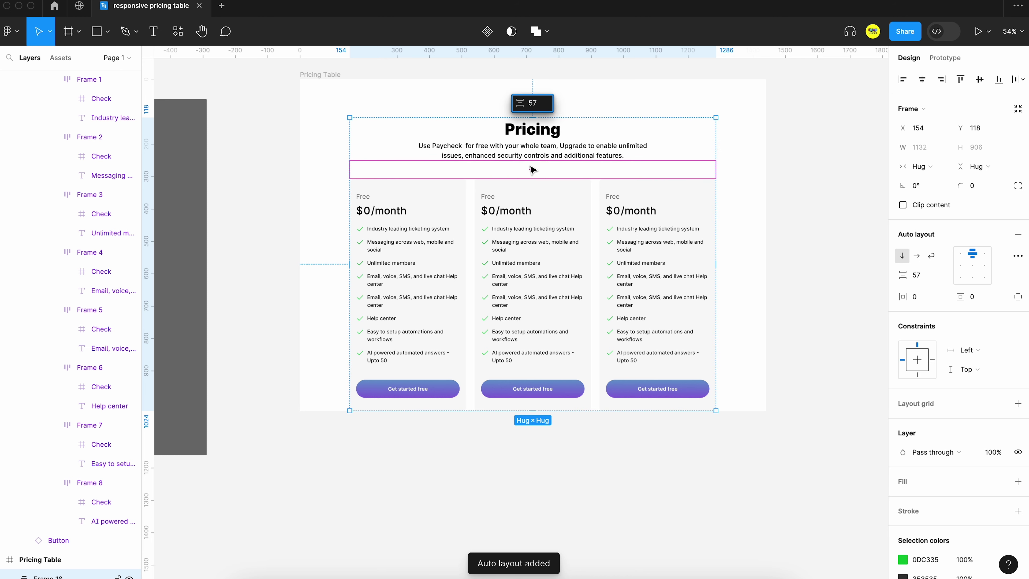
pyautogui.click(450, 102)
pyautogui.click(318, 75)
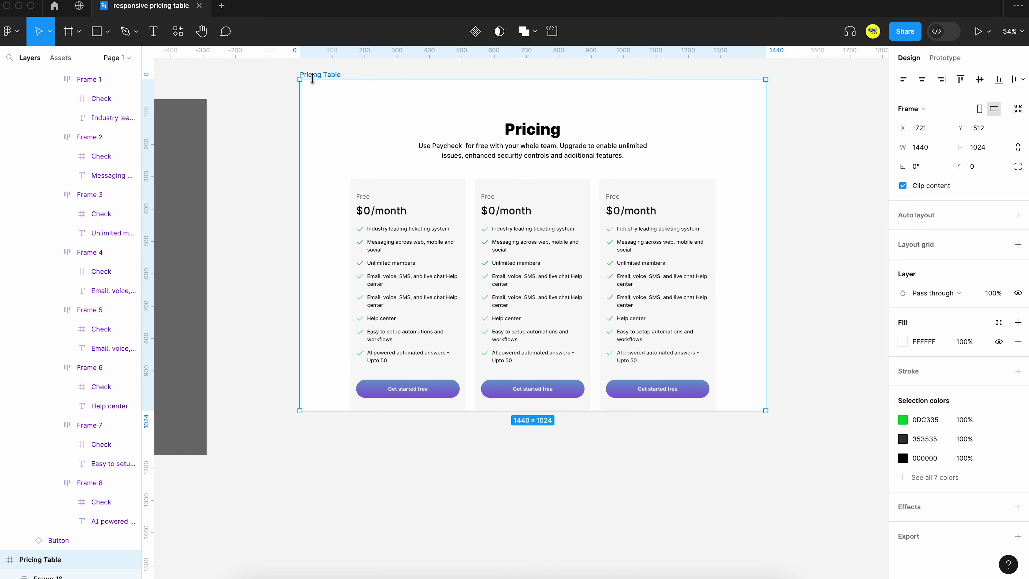
pyautogui.click(1018, 215)
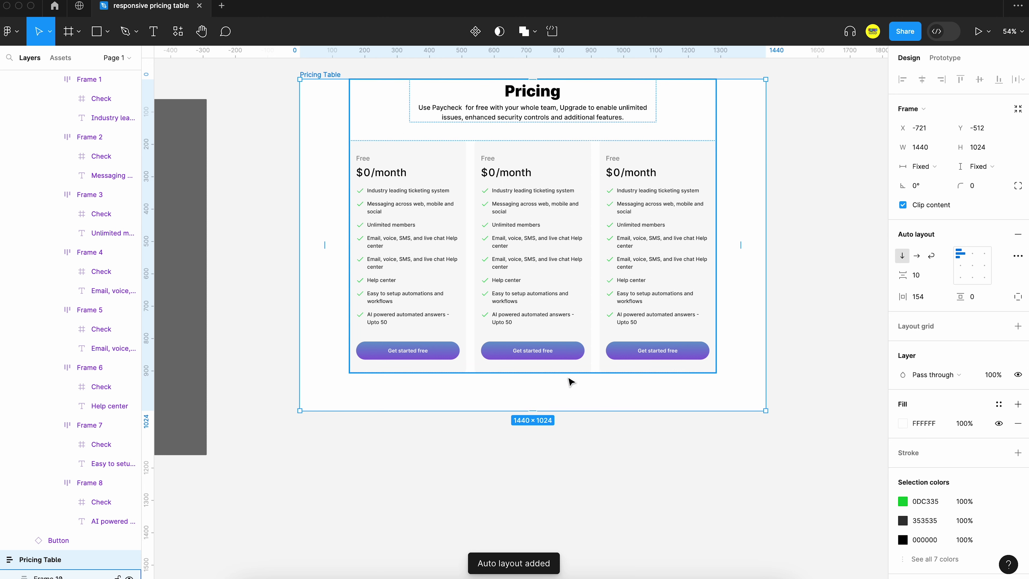
# Step: Set the Pricing Table's vertical padding to 100
pyautogui.click(596, 441)
pyautogui.click(322, 76)
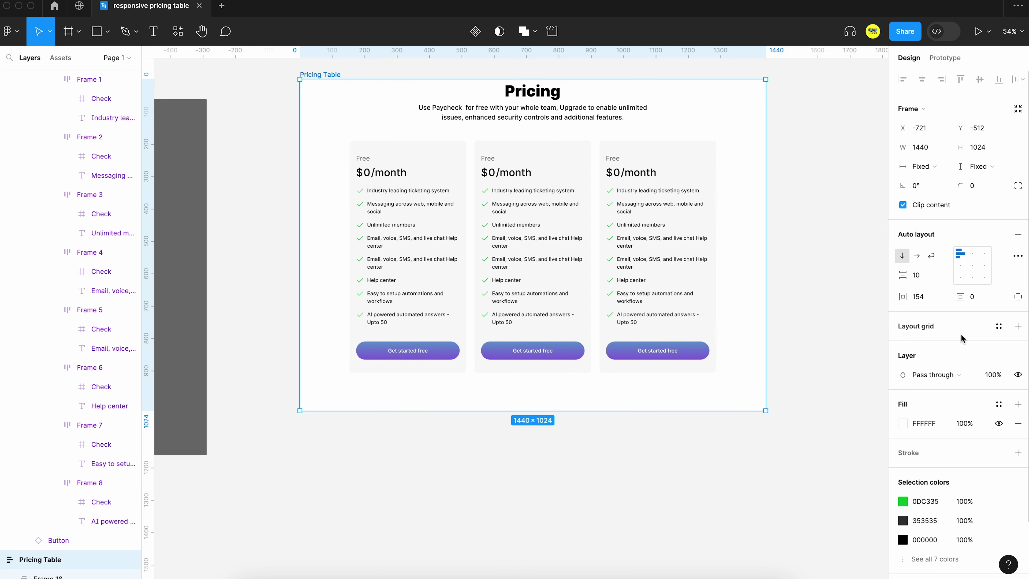
pyautogui.click(982, 303)
pyautogui.press('Return')
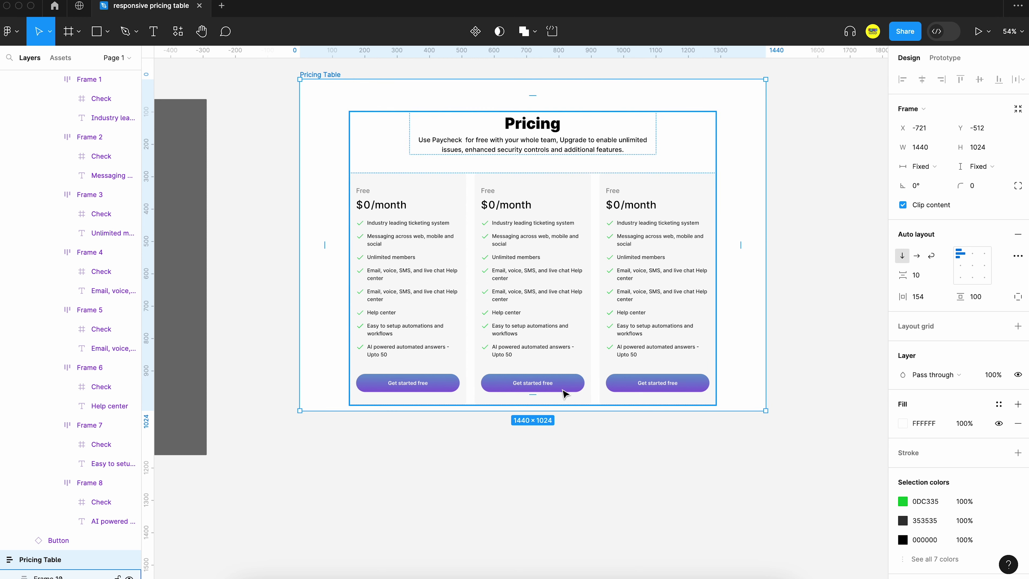
# Step: Set the Pricing Table height to Hug contents
pyautogui.click(521, 451)
pyautogui.click(320, 75)
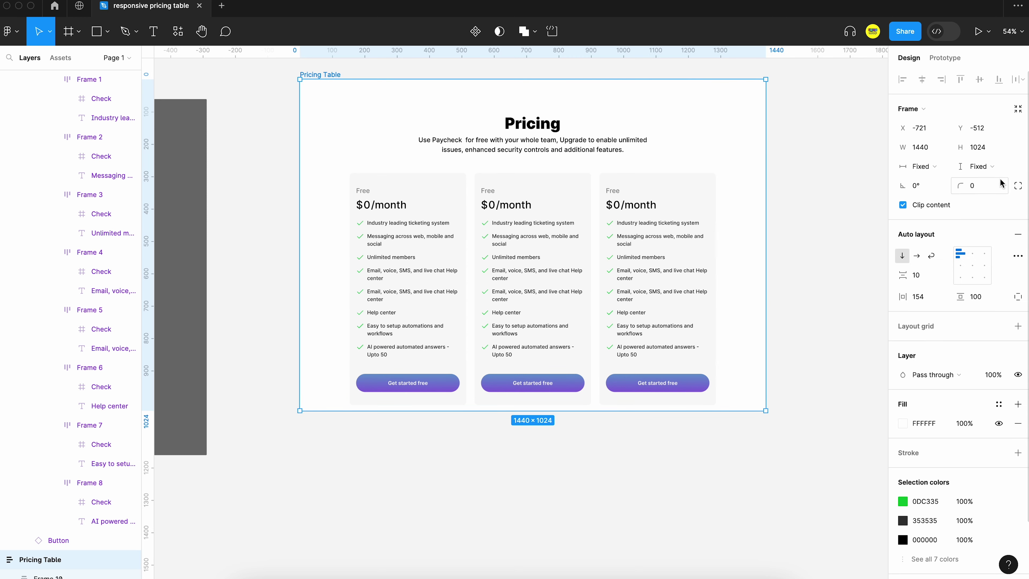
pyautogui.click(980, 166)
pyautogui.click(986, 180)
pyautogui.click(446, 482)
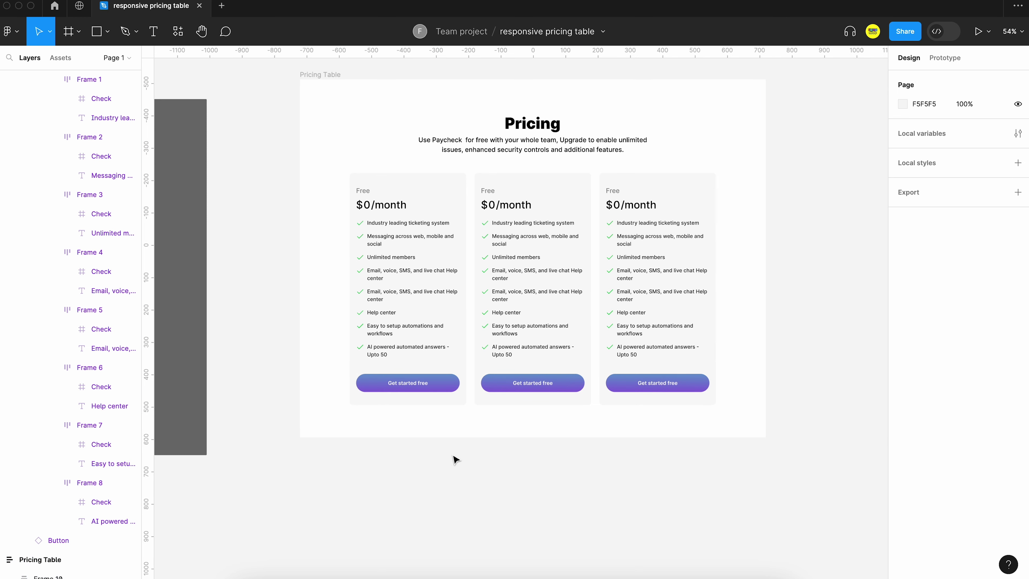
pyautogui.click(431, 196)
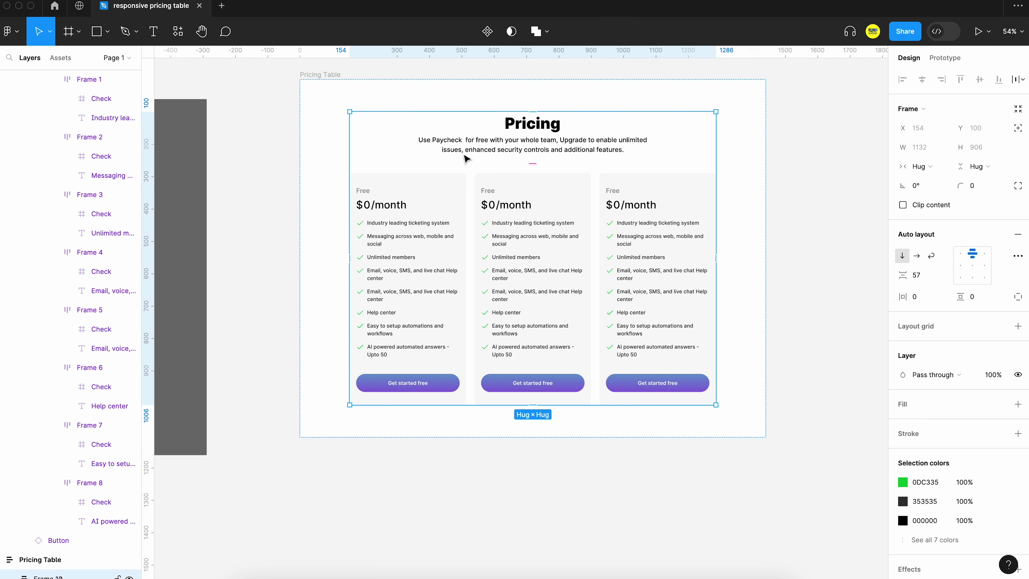
# Step: Set the Pricing Table width back to 1440
pyautogui.hotkey('shift', 'Return')
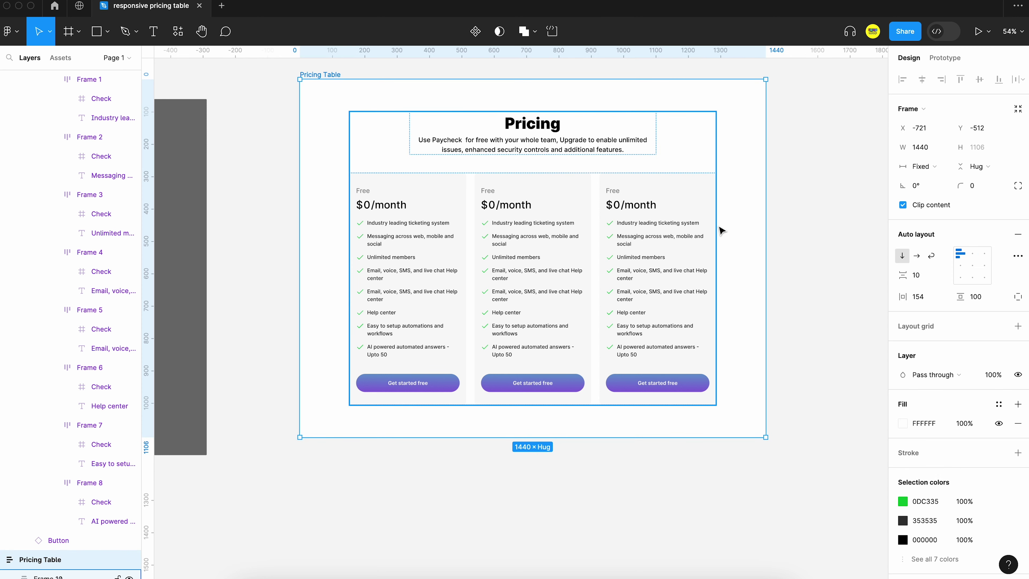
pyautogui.moveTo(765, 212); pyautogui.dragTo(758, 237)
pyautogui.click(934, 151)
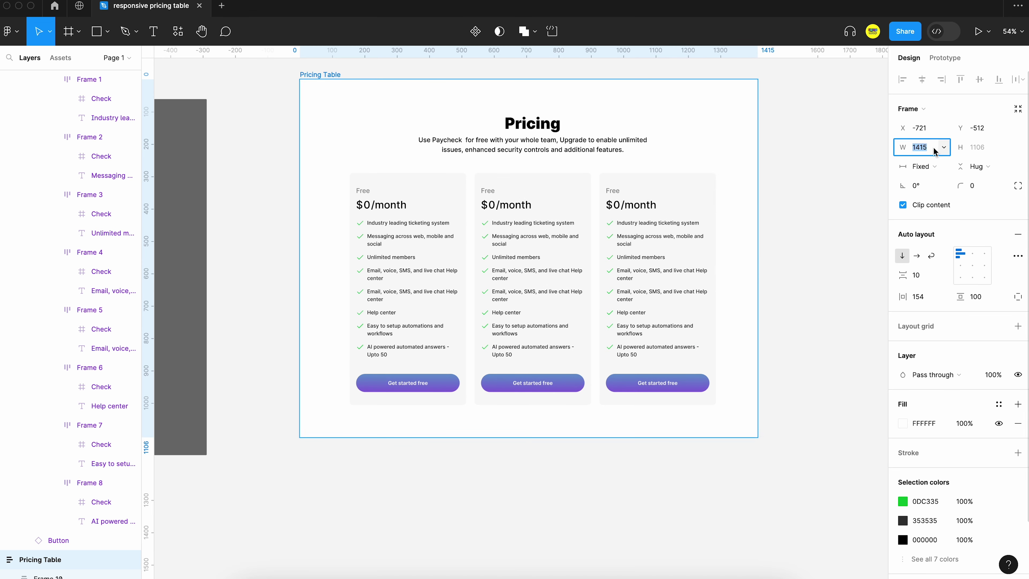
pyautogui.write('1')
pyautogui.press('Return')
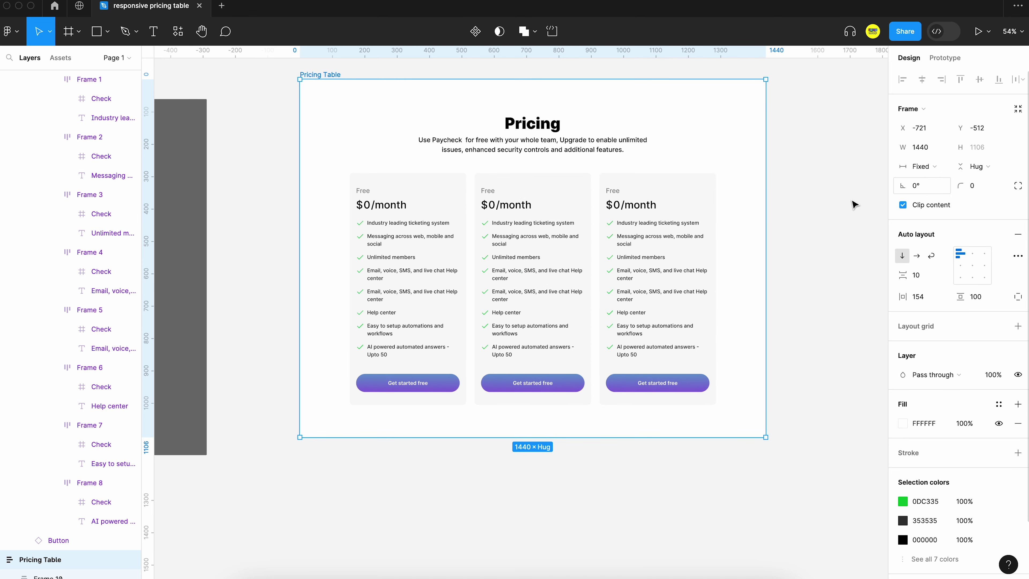
# Step: Set the inner container, card row and heading group to Fill container width
pyautogui.click(570, 265)
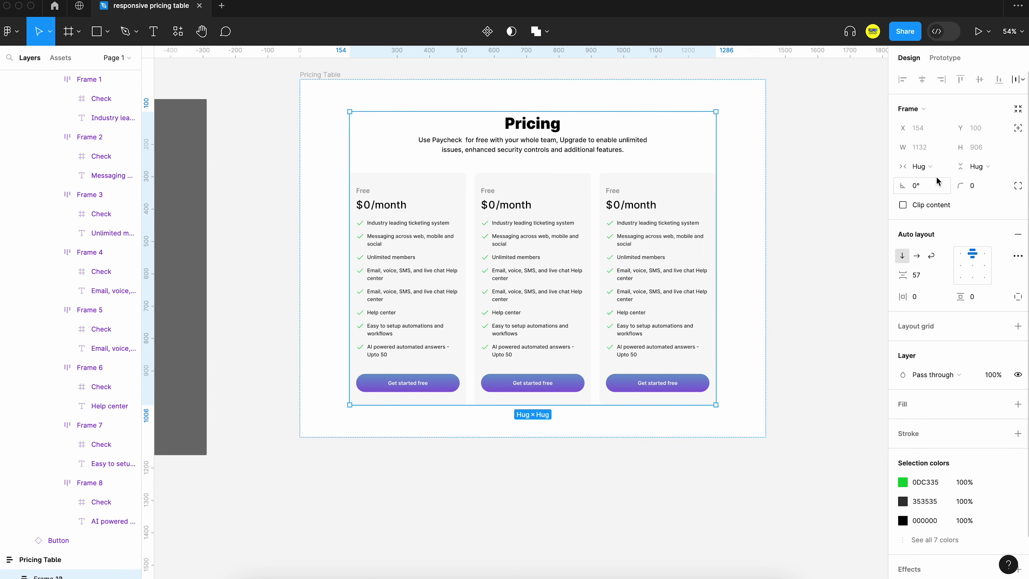
pyautogui.click(919, 166)
pyautogui.click(912, 181)
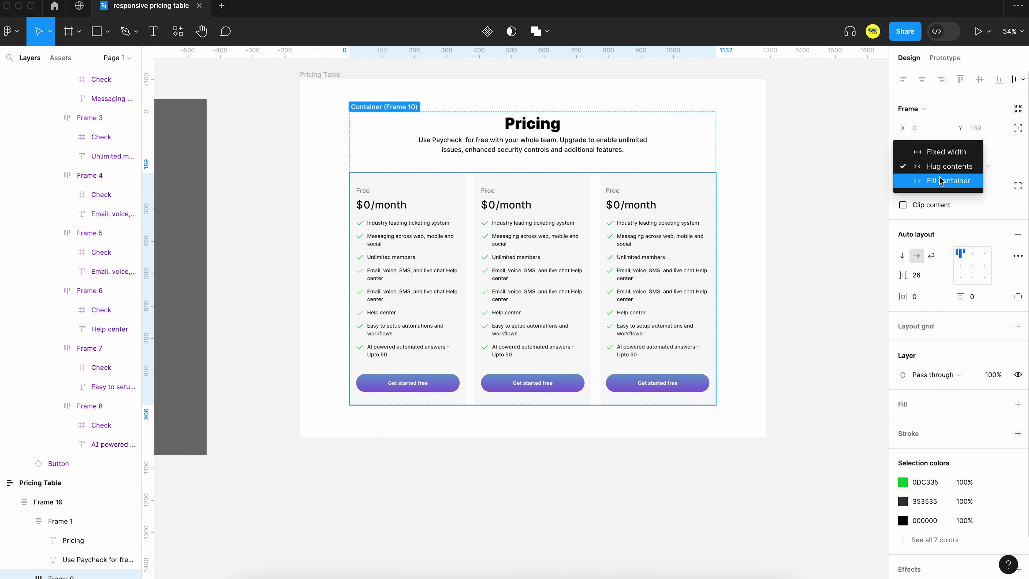
pyautogui.click(942, 181)
pyautogui.click(609, 147)
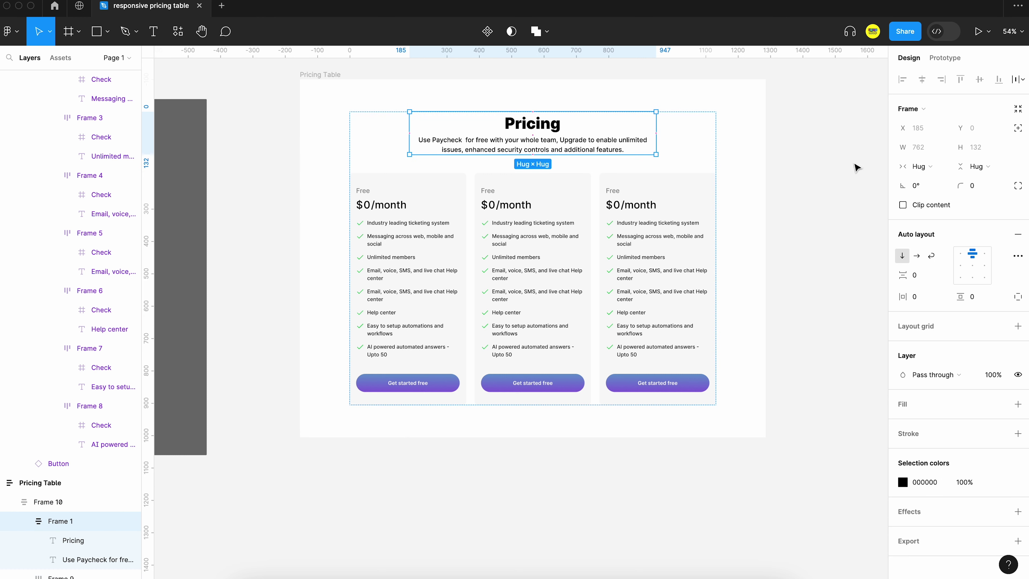
pyautogui.click(920, 166)
pyautogui.click(942, 182)
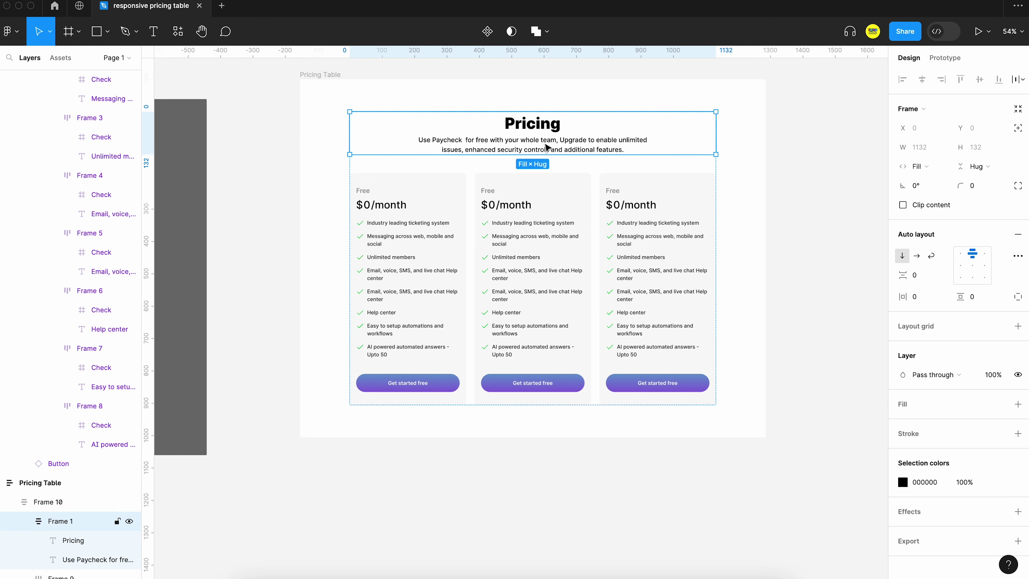
# Step: Make the Pricing heading and description fill the header width, centre-aligned
pyautogui.click(98, 559)
pyautogui.keyDown('shift'); pyautogui.click(73, 540); pyautogui.keyUp('shift')
pyautogui.click(926, 147)
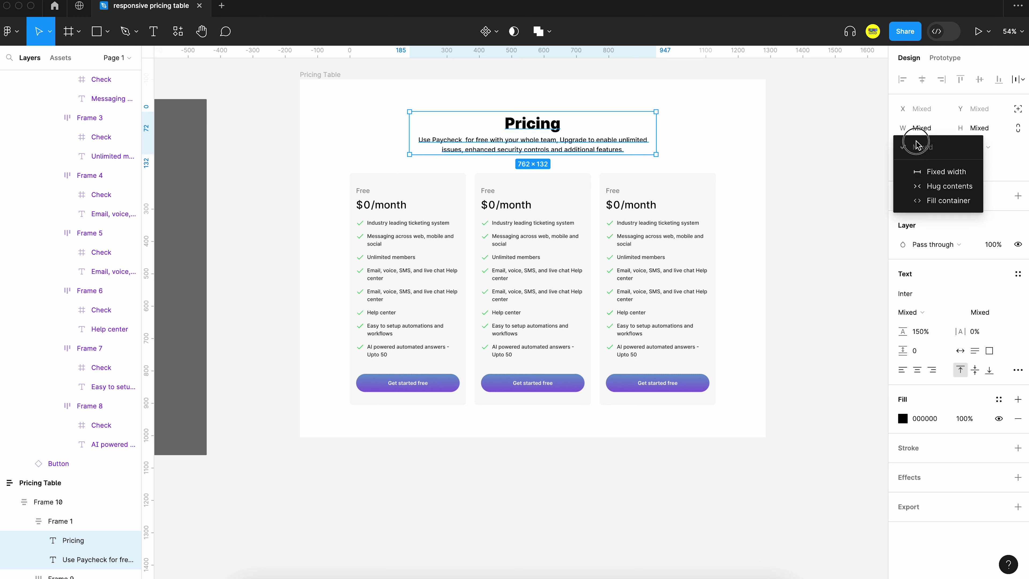
pyautogui.click(942, 199)
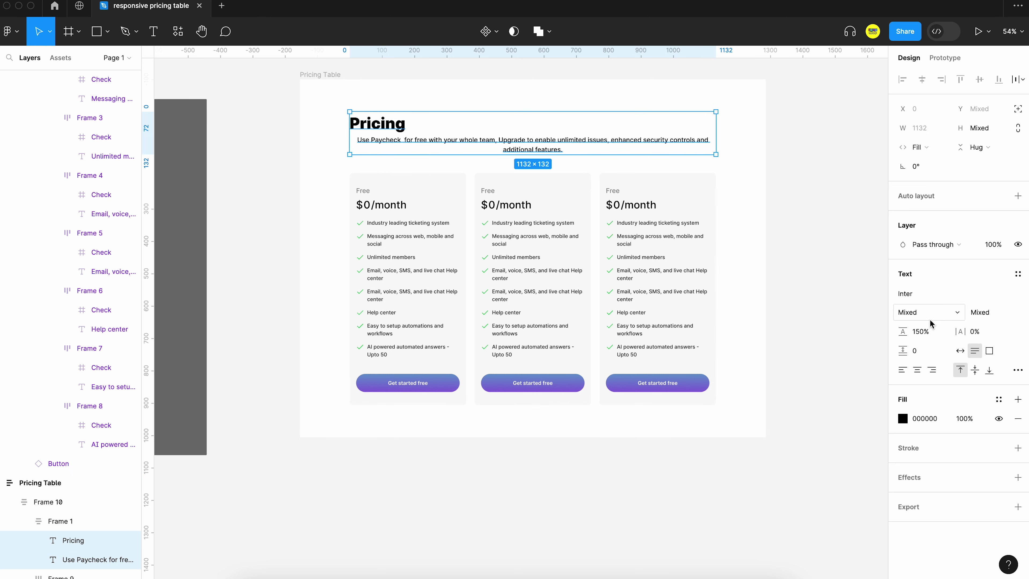
pyautogui.click(918, 370)
# Step: Select the card row inside the Pricing Table's inner container
pyautogui.click(758, 168)
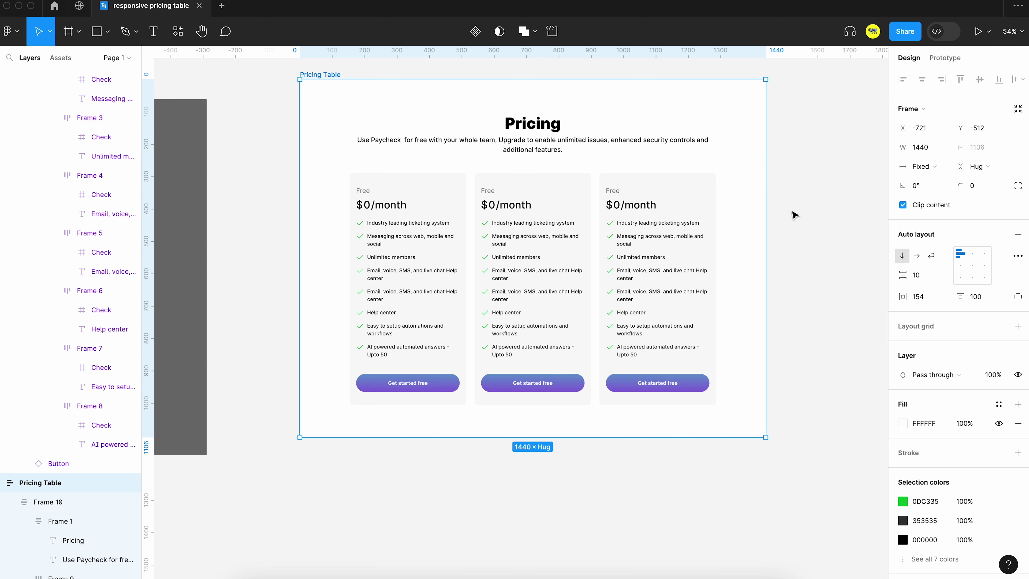
pyautogui.click(608, 223)
pyautogui.click(608, 224)
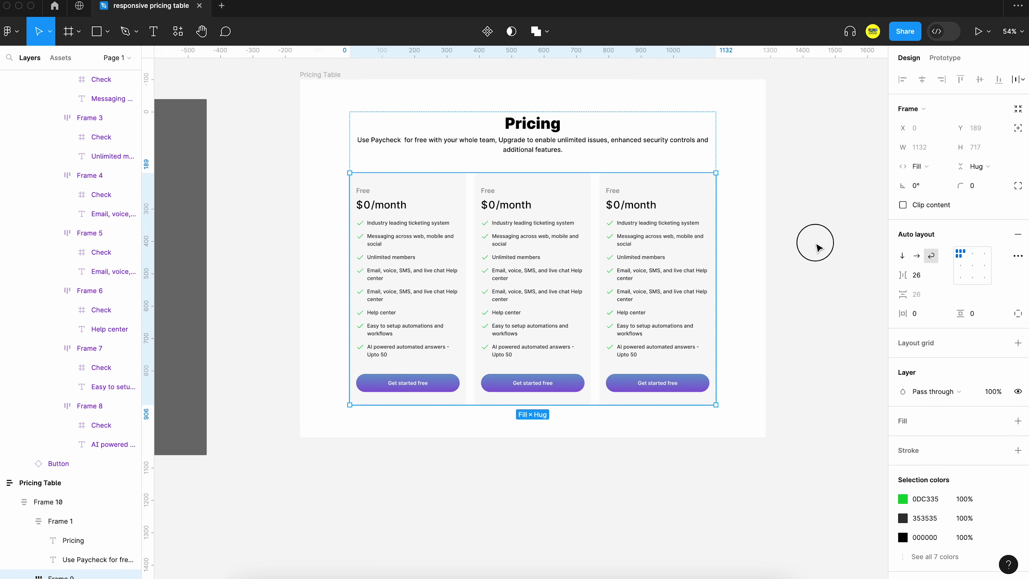
# Step: Narrow the Pricing Table to test card reflow, then restore its 1440 width
pyautogui.click(816, 243)
pyautogui.click(335, 75)
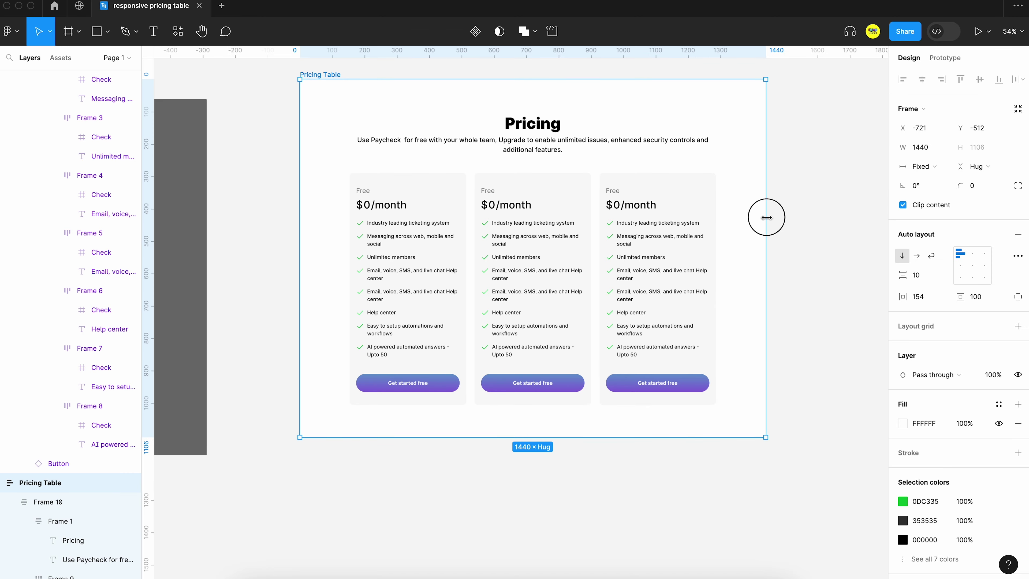
pyautogui.moveTo(766, 218); pyautogui.dragTo(700, 216)
pyautogui.scroll(-5, 590, 236)
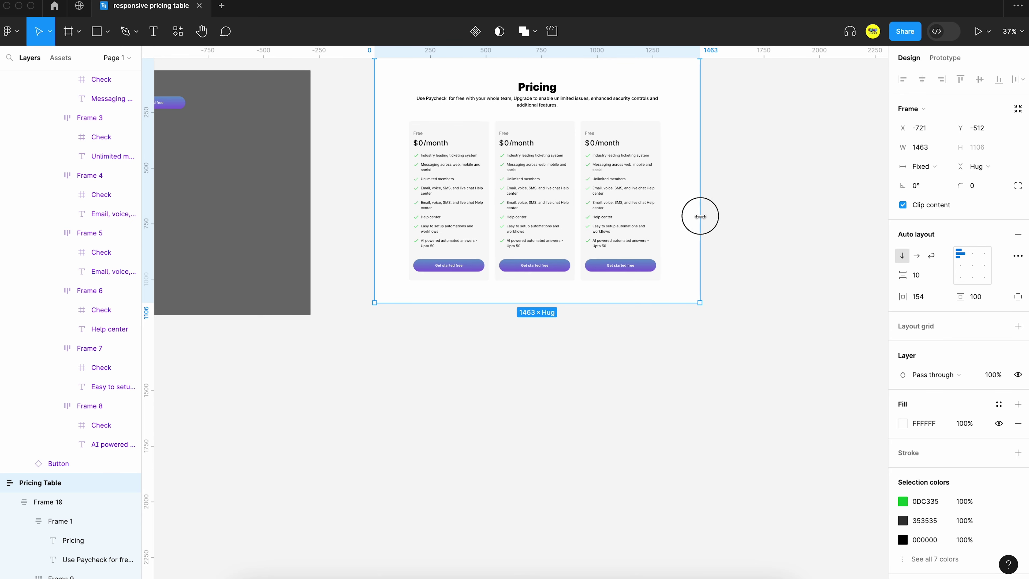
pyautogui.click(924, 147)
pyautogui.write('1')
pyautogui.press('Return')
pyautogui.press('Return')
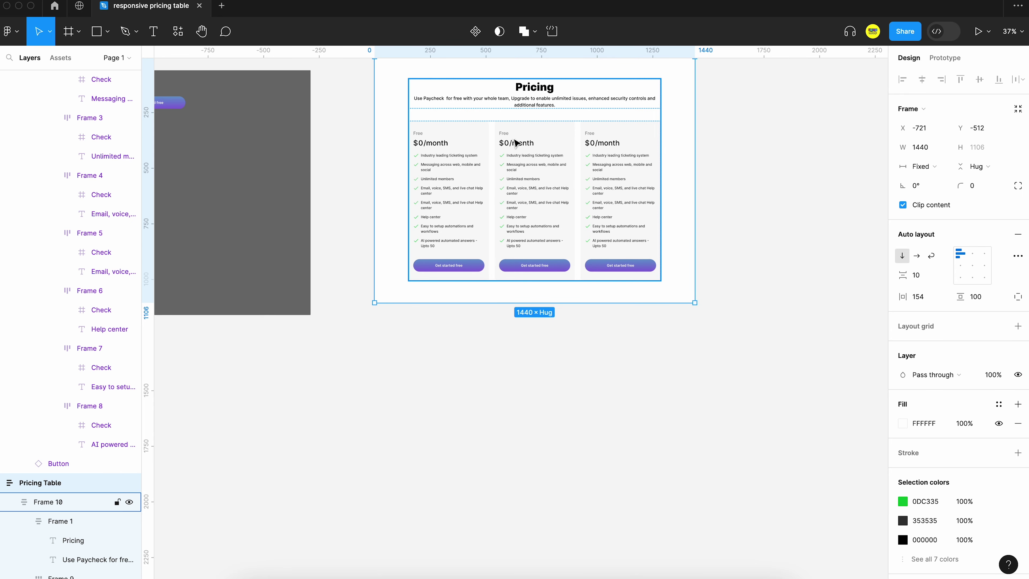
# Step: Set the three pricing cards to Fill container width in the row
pyautogui.hotkey('shift', '2')
pyautogui.press('Return')
pyautogui.click(932, 166)
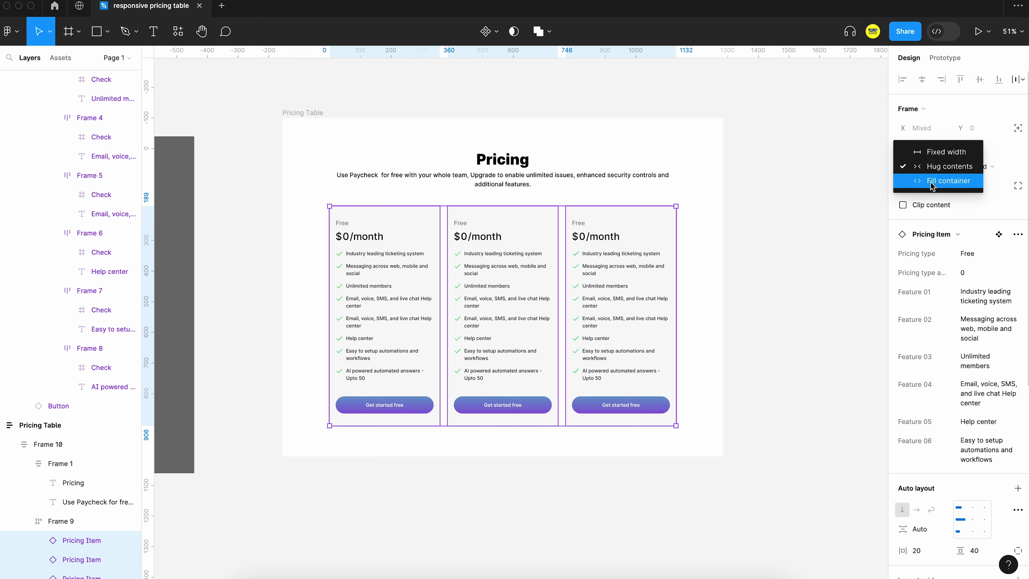
pyautogui.click(935, 183)
# Step: Narrow the Pricing Table to about 806 wide, squeezing the three cards
pyautogui.click(479, 112)
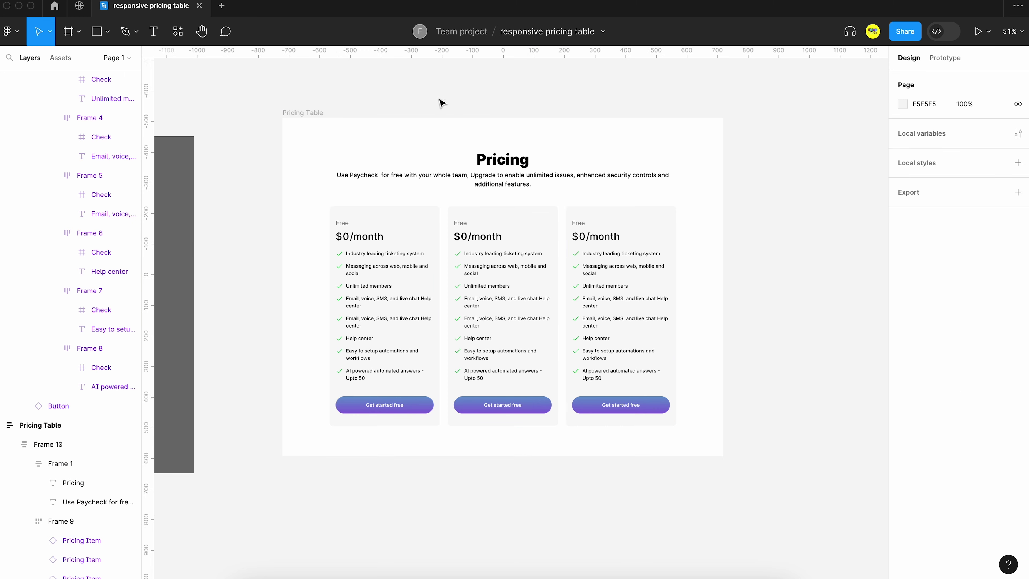
pyautogui.scroll(-2, 390, 88)
pyautogui.click(322, 107)
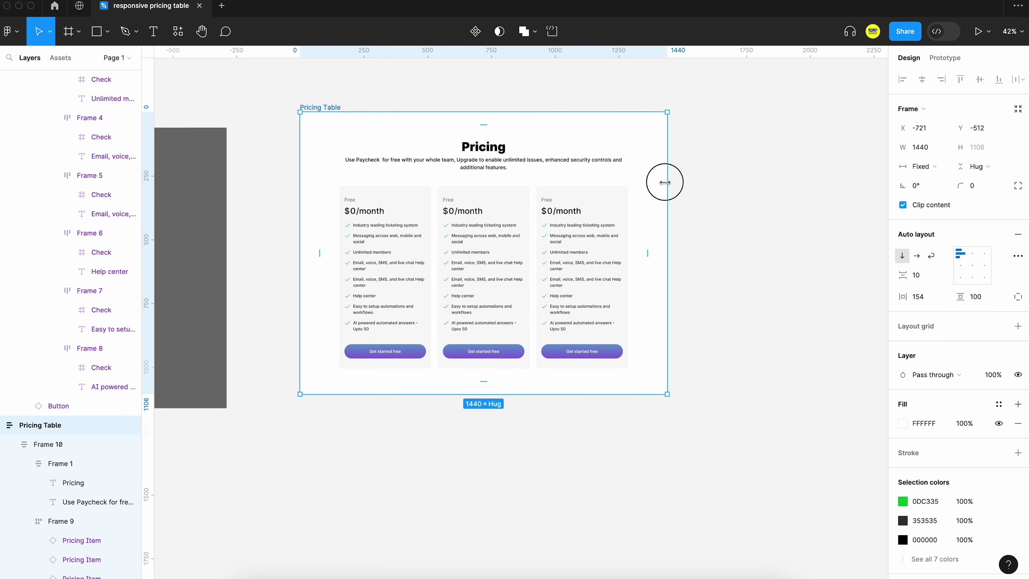
pyautogui.moveTo(665, 182); pyautogui.dragTo(505, 214)
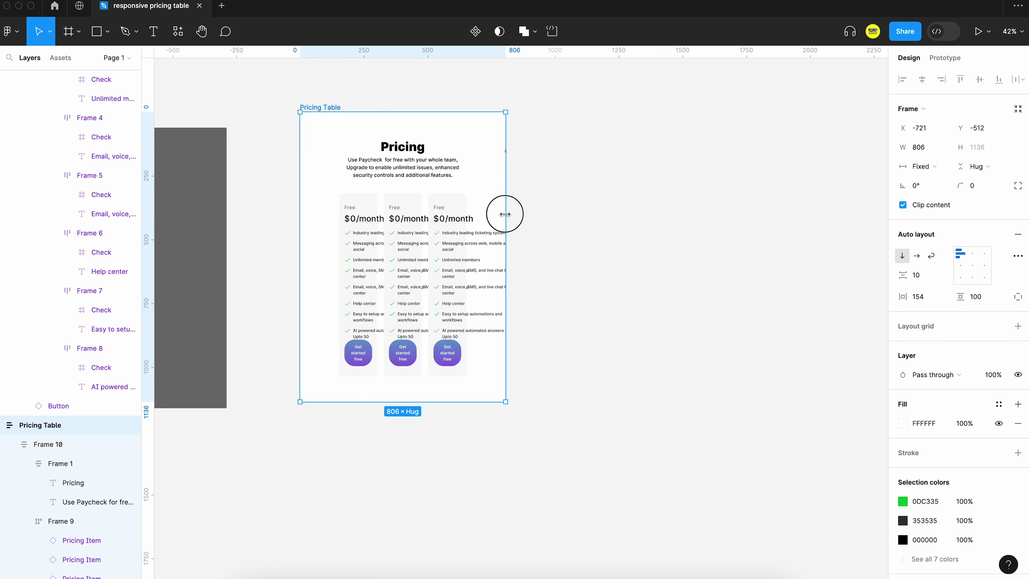
pyautogui.scroll(-2, 506, 214)
pyautogui.click(194, 191)
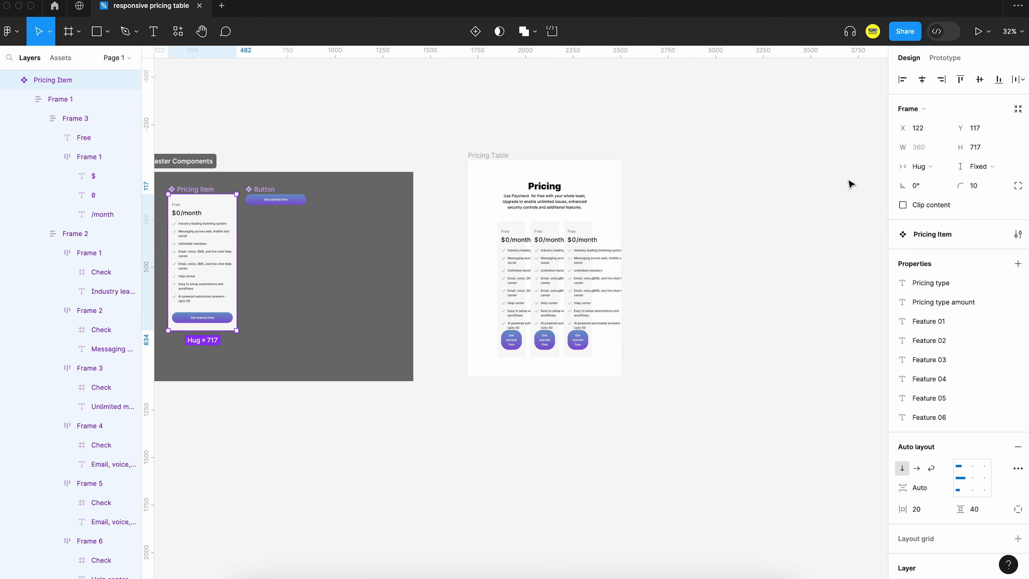
# Step: Give the Pricing Item card a 360 minimum width
pyautogui.click(944, 148)
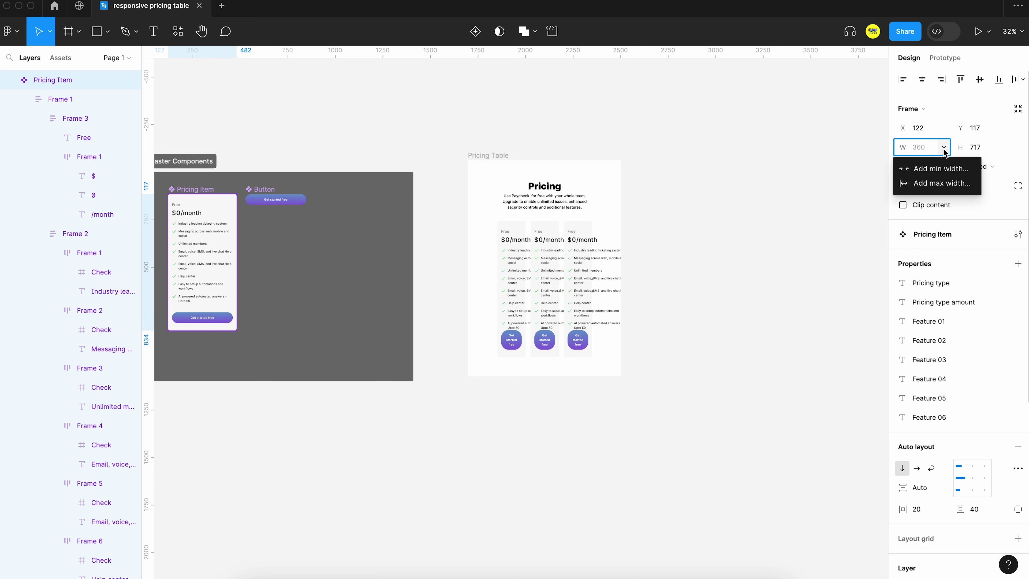
pyautogui.click(943, 169)
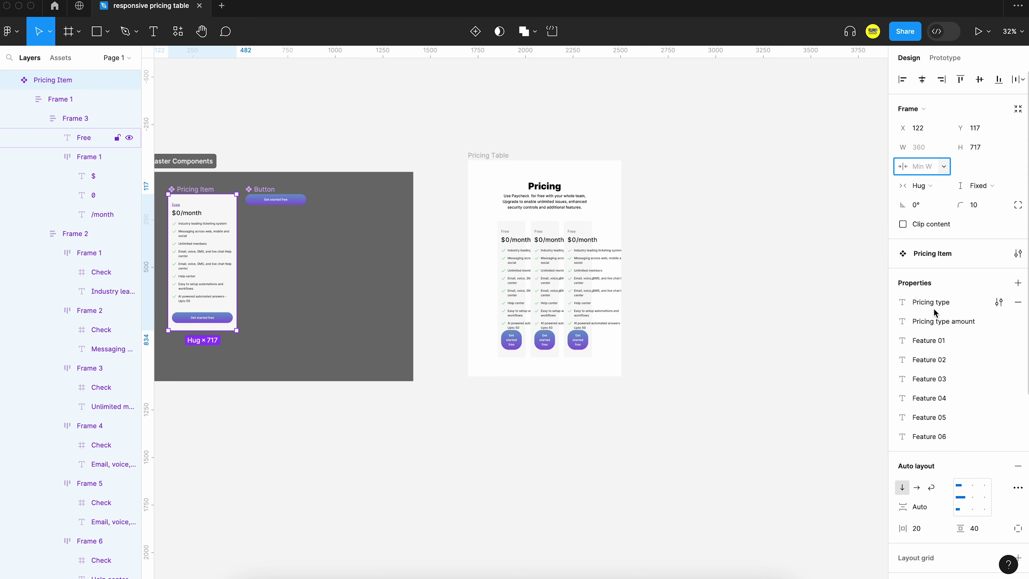
pyautogui.press('Return')
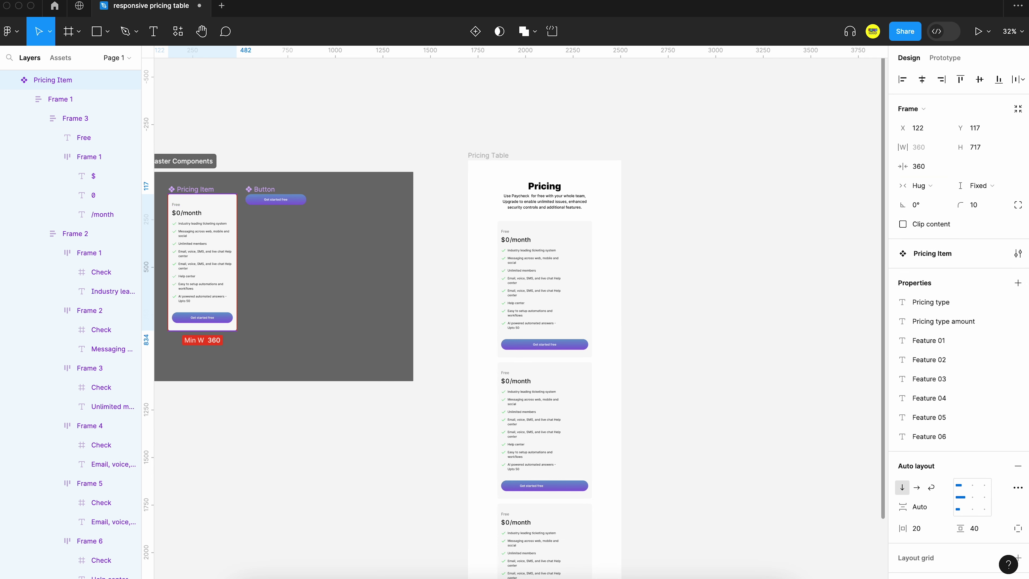
# Step: Test the Pricing Table's card wrapping and set its horizontal padding to 16
pyautogui.click(490, 154)
pyautogui.scroll(-2, 489, 151)
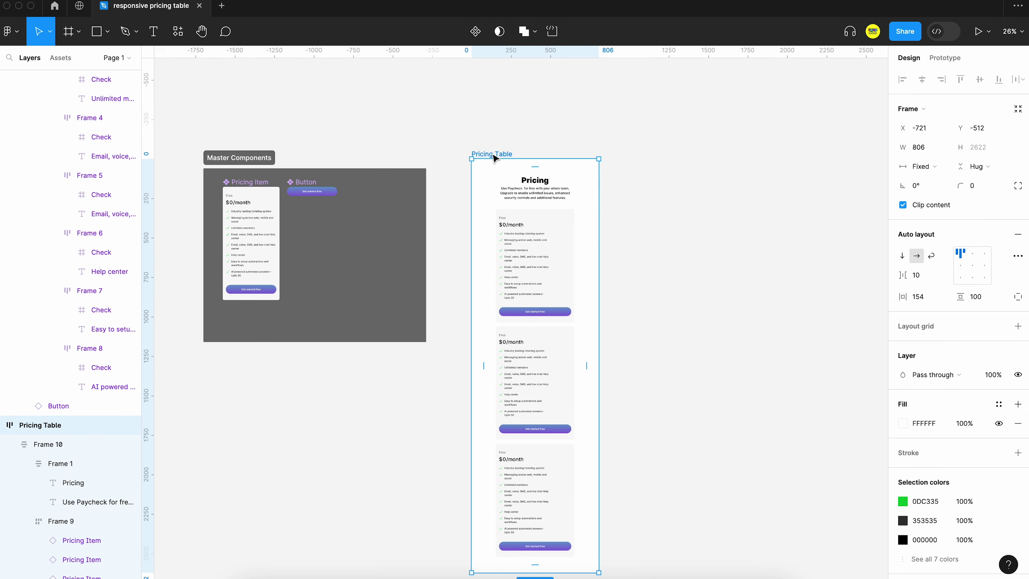
pyautogui.moveTo(601, 193); pyautogui.dragTo(535, 206)
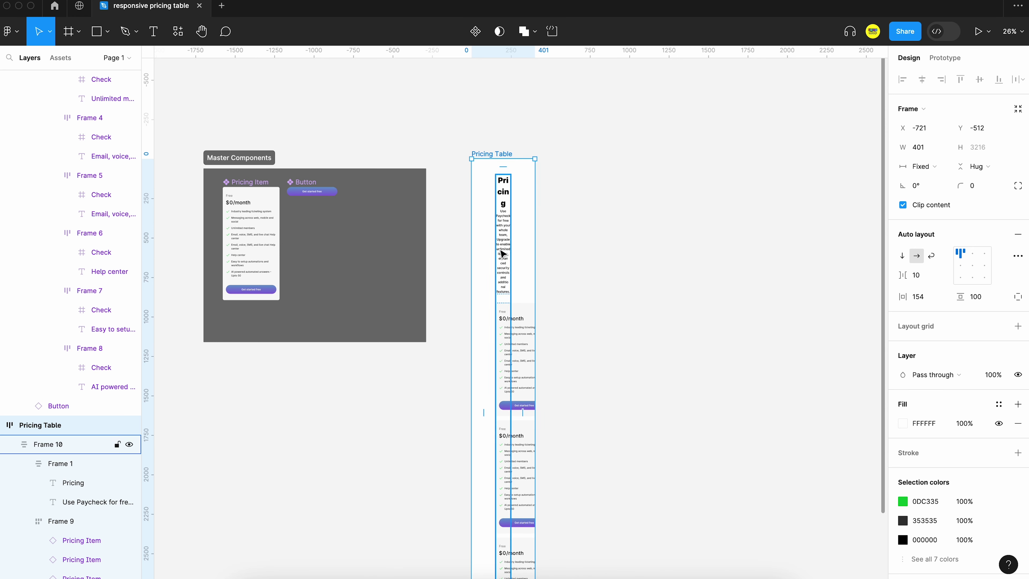
pyautogui.click(502, 254)
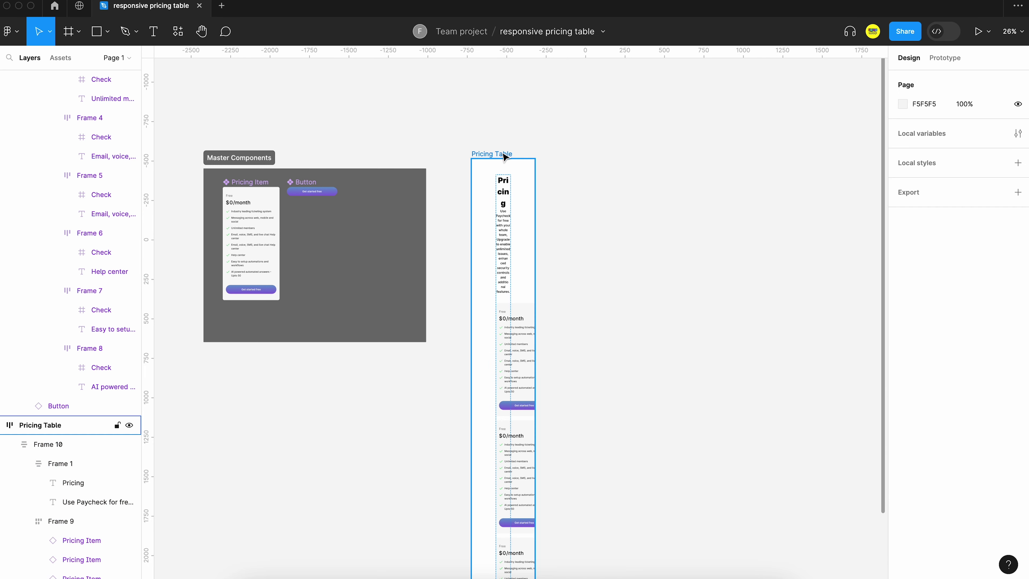
pyautogui.click(494, 154)
pyautogui.click(926, 296)
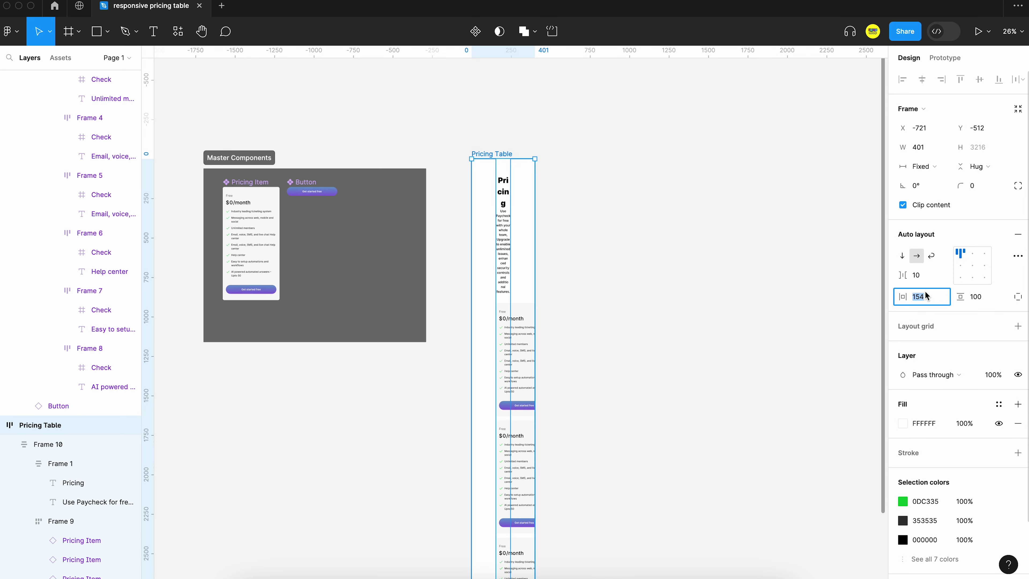
pyautogui.press('Return')
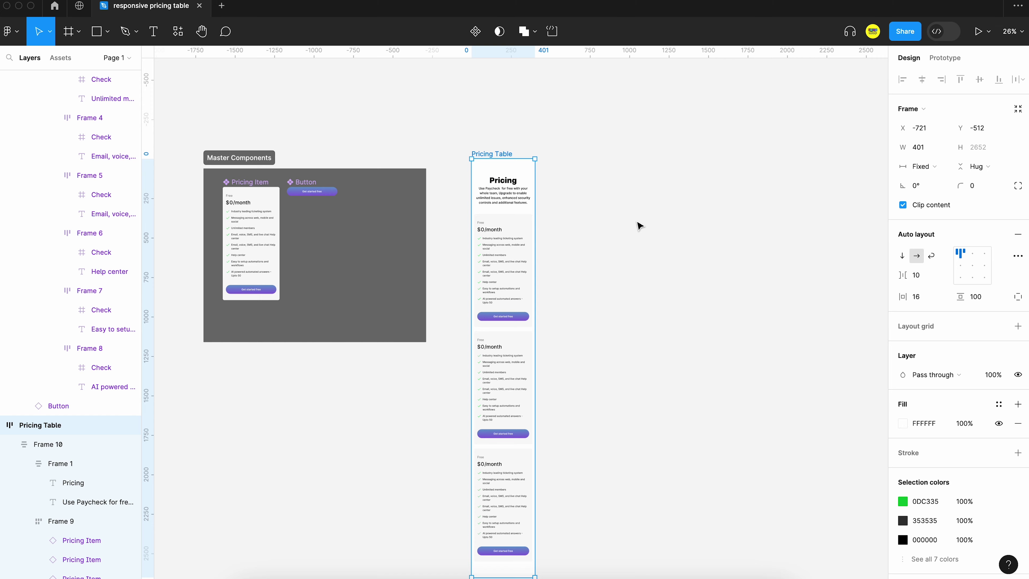
# Step: Widen the Pricing Table to 1661 so the three cards sit side by side
pyautogui.click(640, 225)
pyautogui.click(497, 156)
pyautogui.moveTo(534, 179); pyautogui.dragTo(733, 170)
# Step: Set the Pricing Table width to 1440
pyautogui.scroll(3, 734, 170)
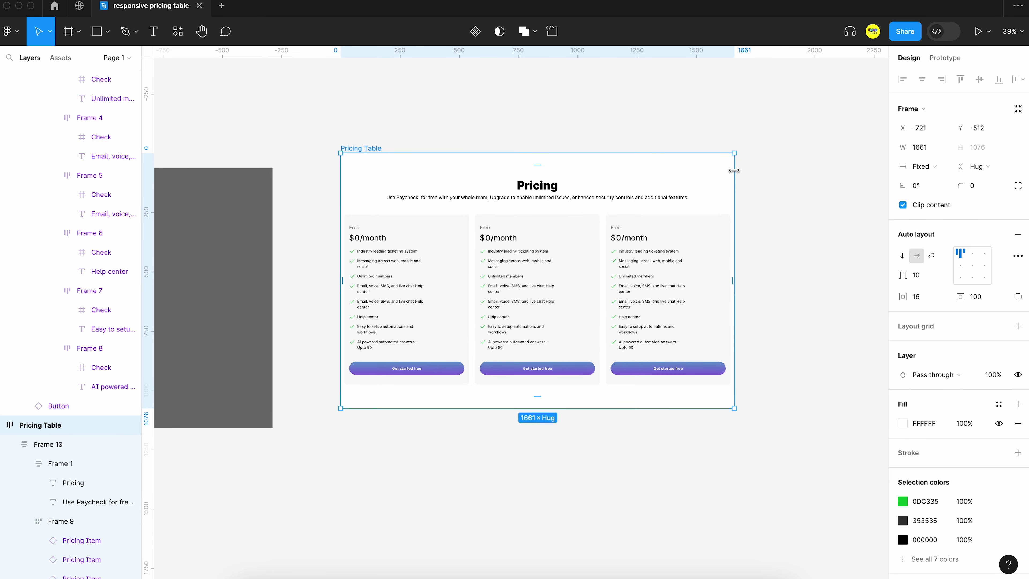
pyautogui.click(939, 148)
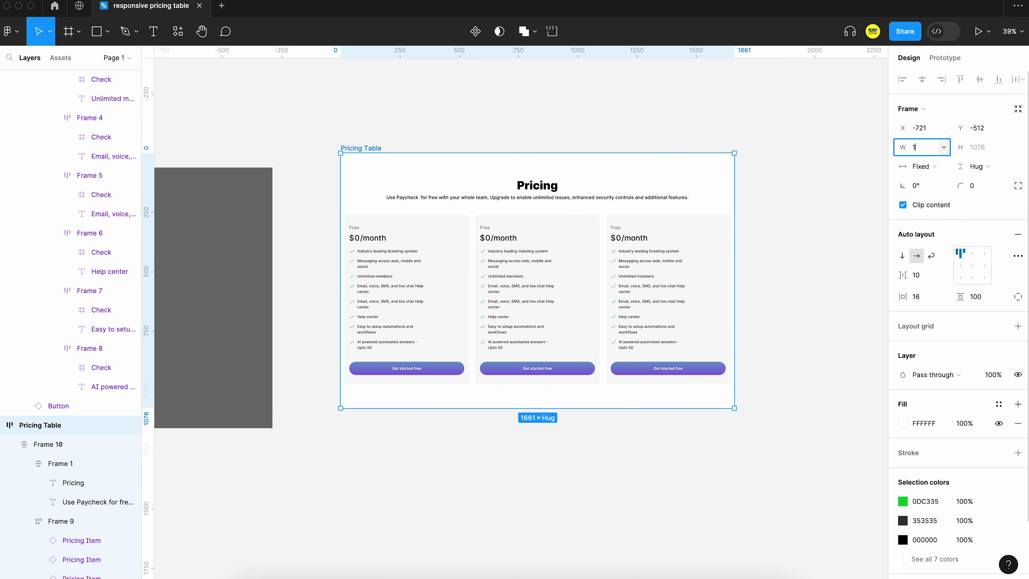
pyautogui.write('1440')
pyautogui.press('Return')
# Step: Cap Frame 10 at a 1200 maximum width and centre it in the Pricing Table
pyautogui.click(586, 98)
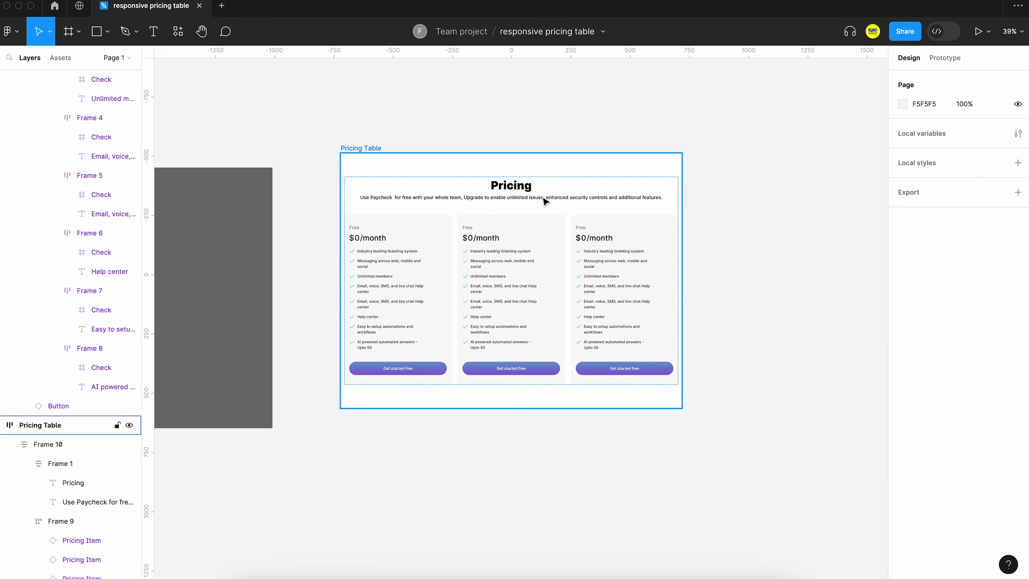
pyautogui.click(533, 264)
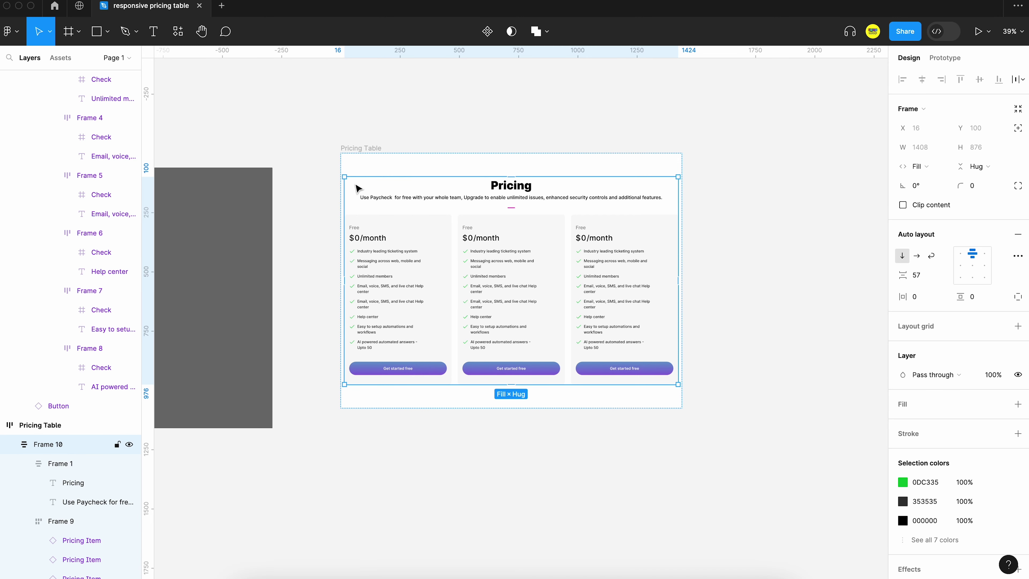
pyautogui.click(944, 147)
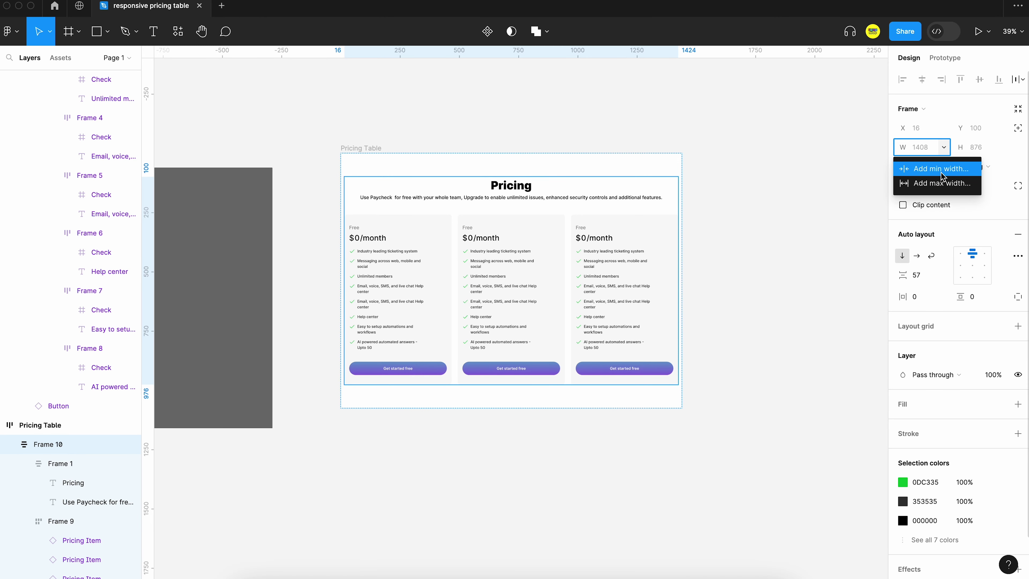
pyautogui.click(940, 184)
pyautogui.write('129')
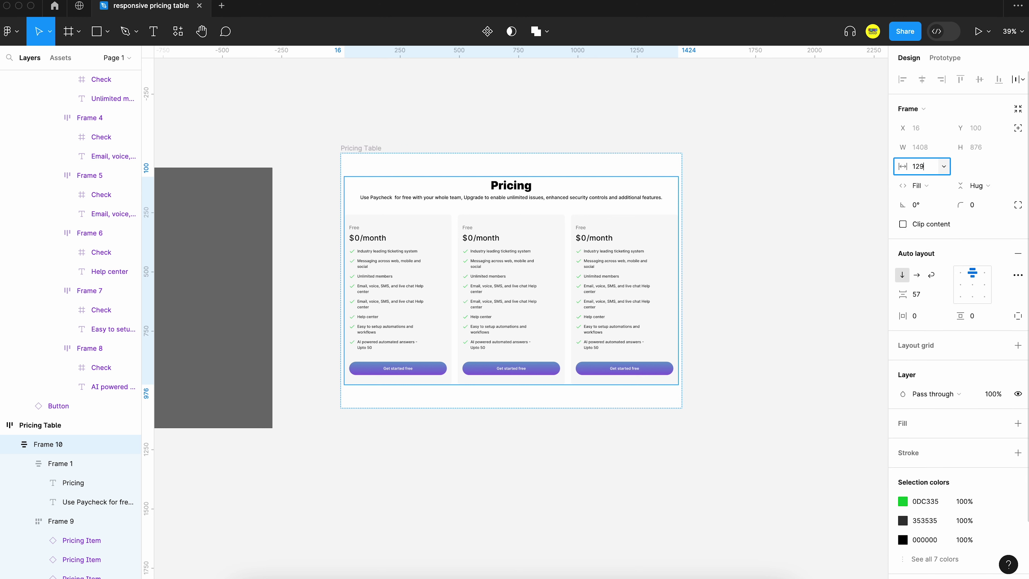
pyautogui.write('0')
pyautogui.press('Return')
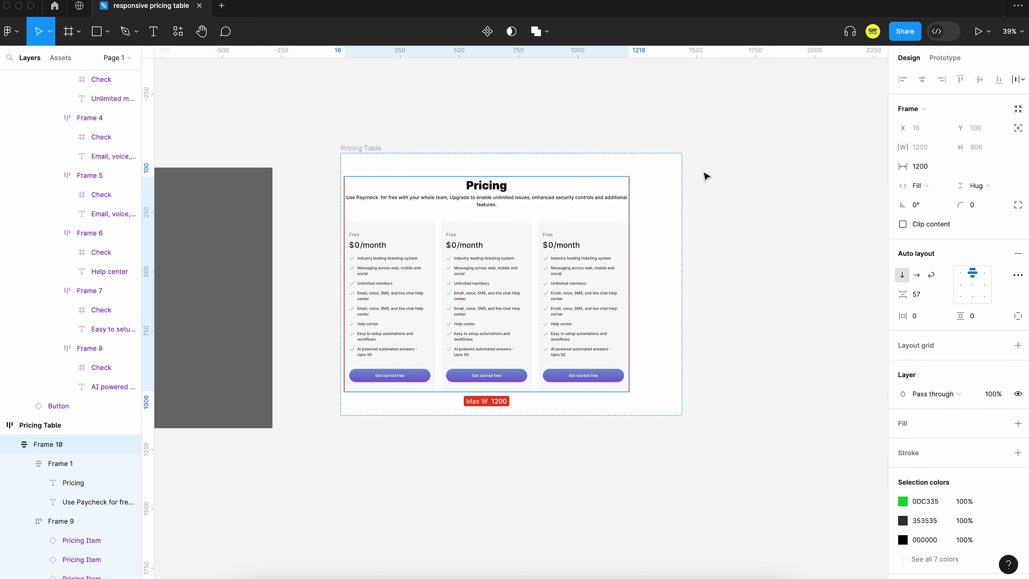
pyautogui.click(349, 147)
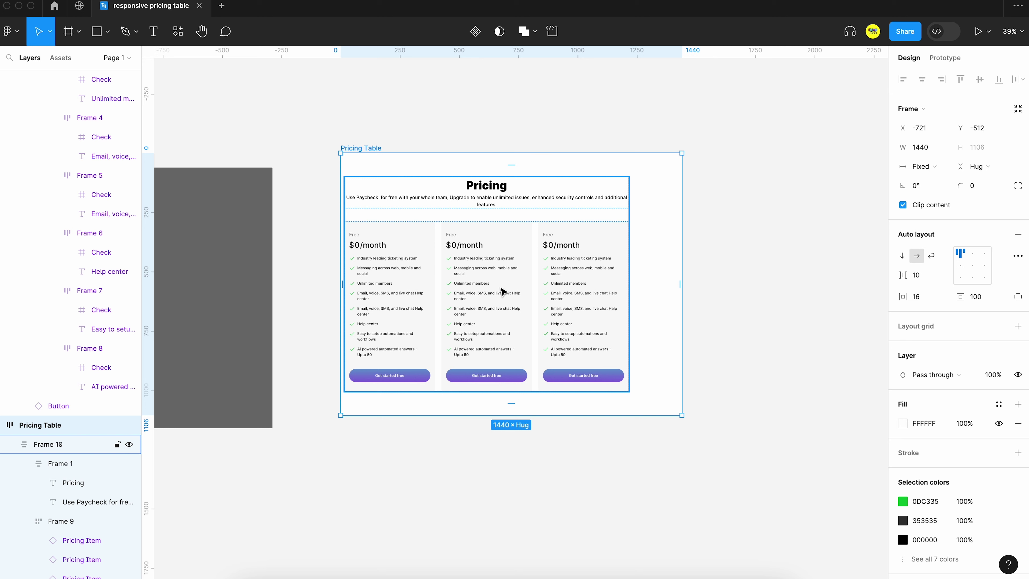
pyautogui.click(975, 269)
# Step: Limit the intro paragraph to a 720 maximum width
pyautogui.click(371, 201)
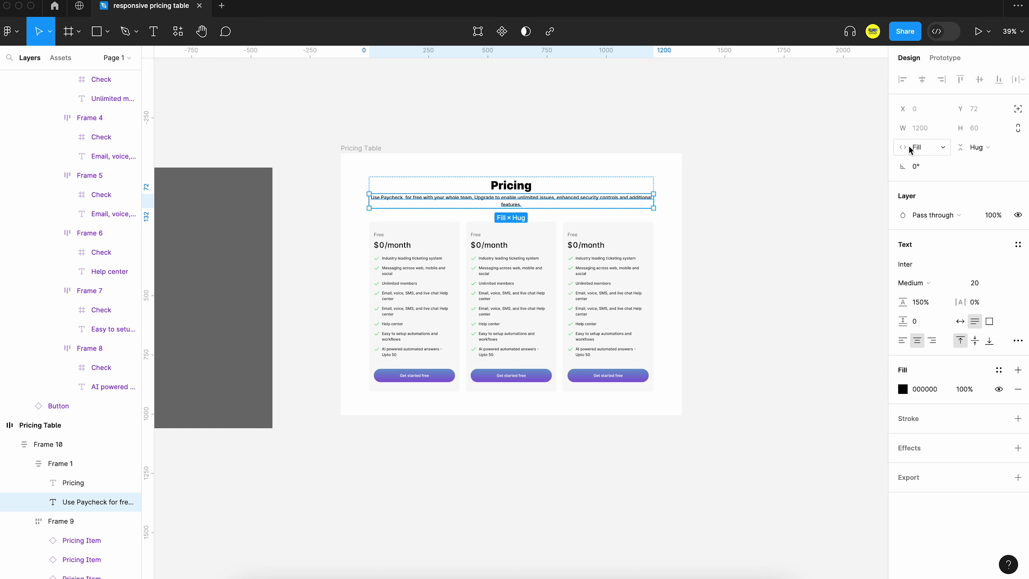
pyautogui.click(944, 128)
pyautogui.click(938, 169)
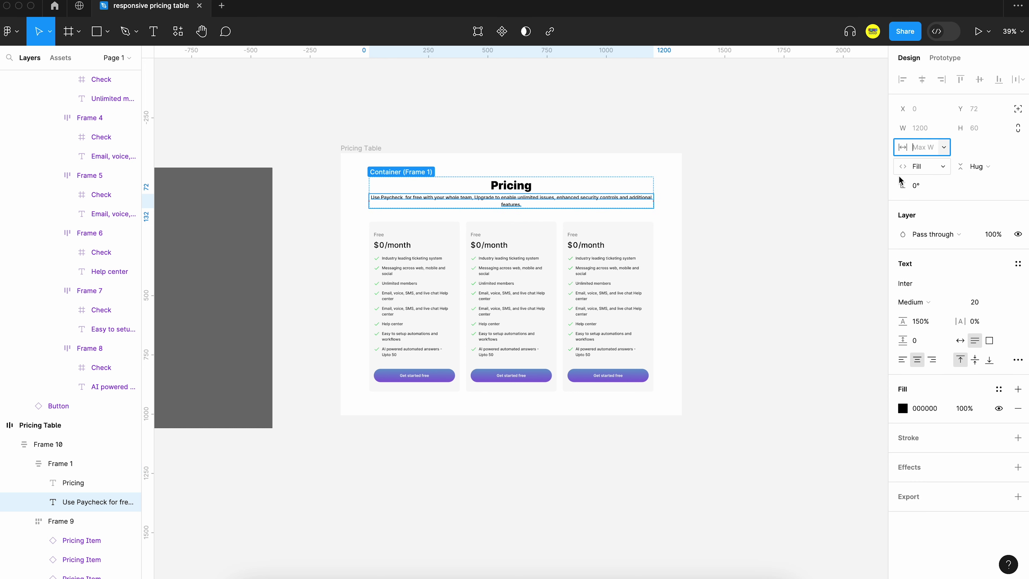
pyautogui.press('Return')
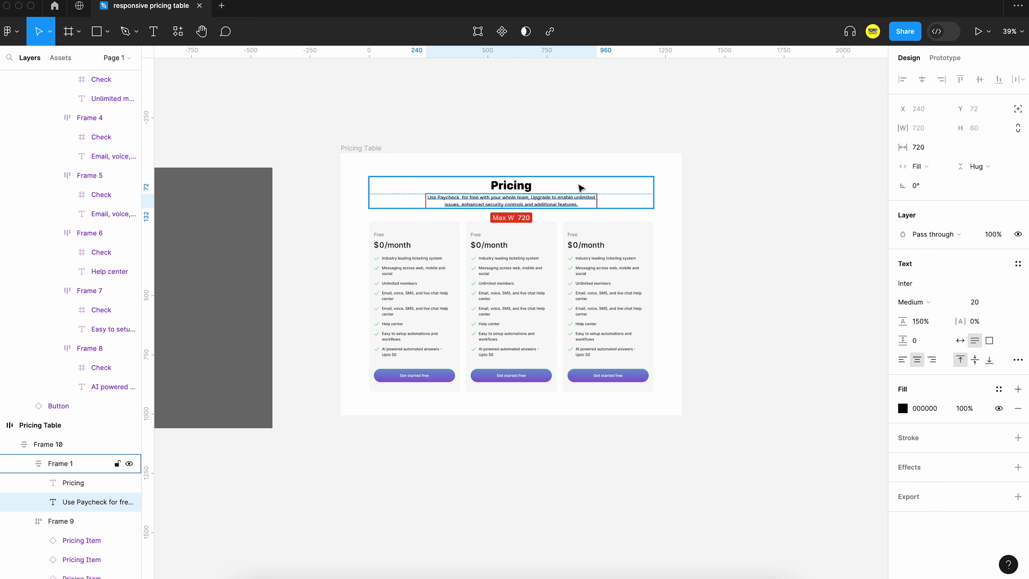
pyautogui.click(259, 106)
pyautogui.scroll(2, 405, 136)
pyautogui.hscroll(-5, 404, 137)
pyautogui.hscroll(-1, 405, 138)
pyautogui.scroll(-1, 404, 138)
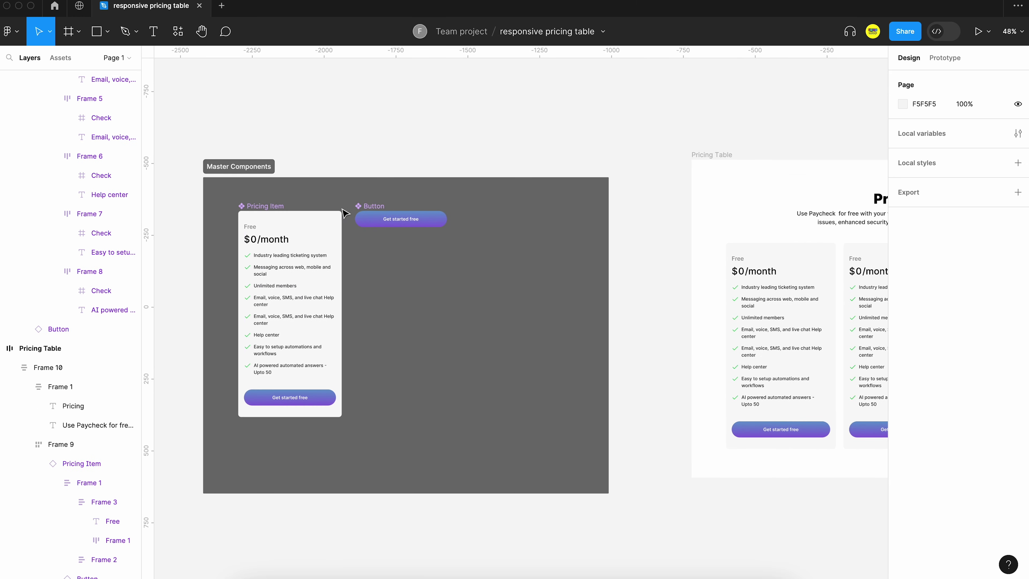
pyautogui.doubleClick(280, 243)
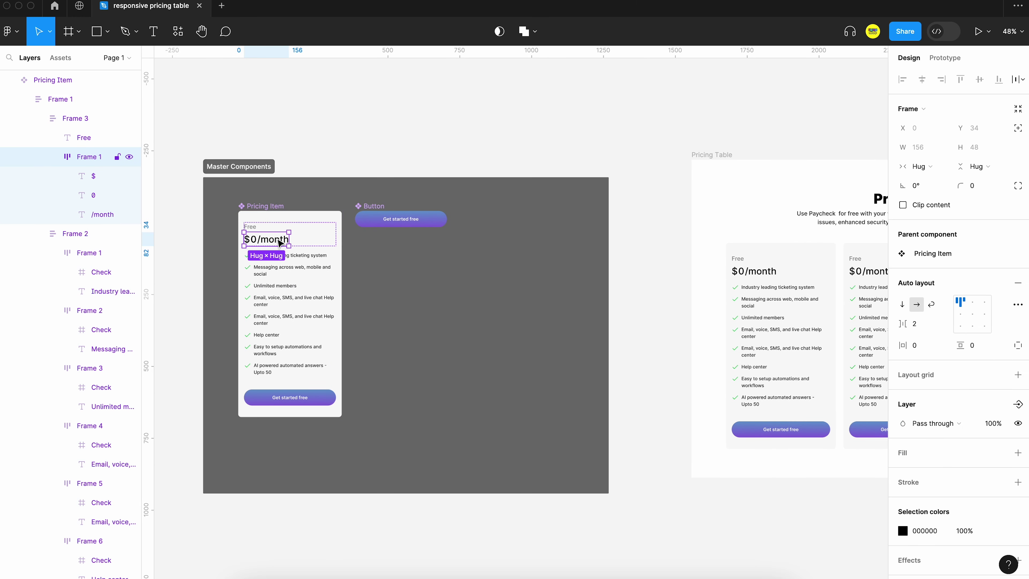
pyautogui.press('Return')
pyautogui.click(928, 361)
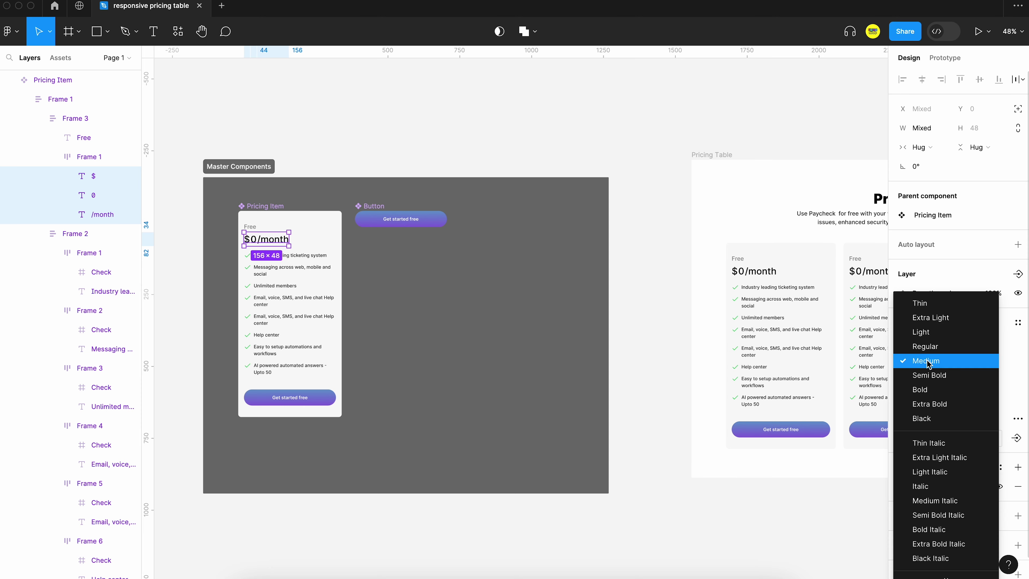
pyautogui.click(927, 390)
pyautogui.hscroll(5, 598, 157)
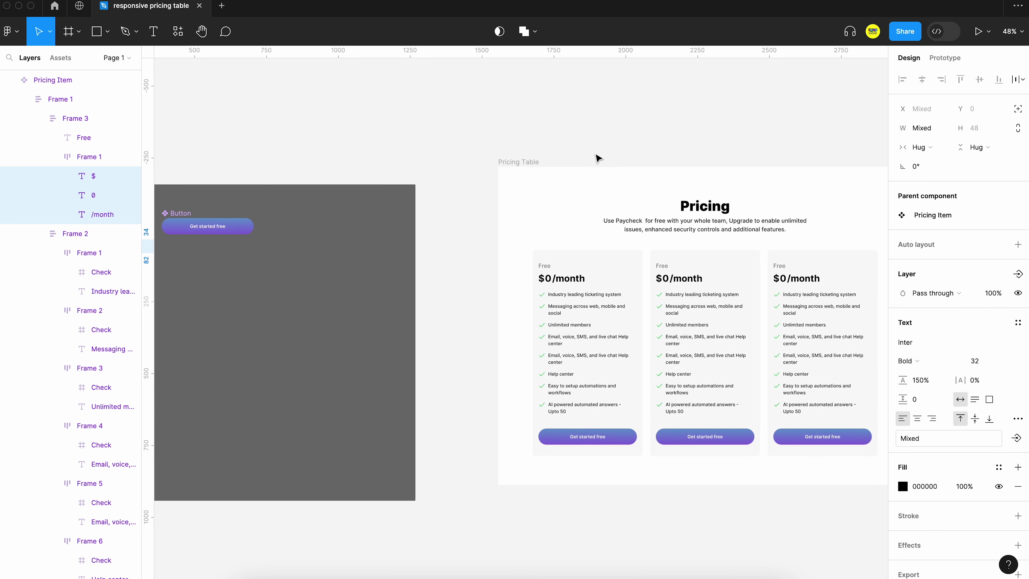
pyautogui.hscroll(1, 598, 157)
pyautogui.hscroll(4, 598, 157)
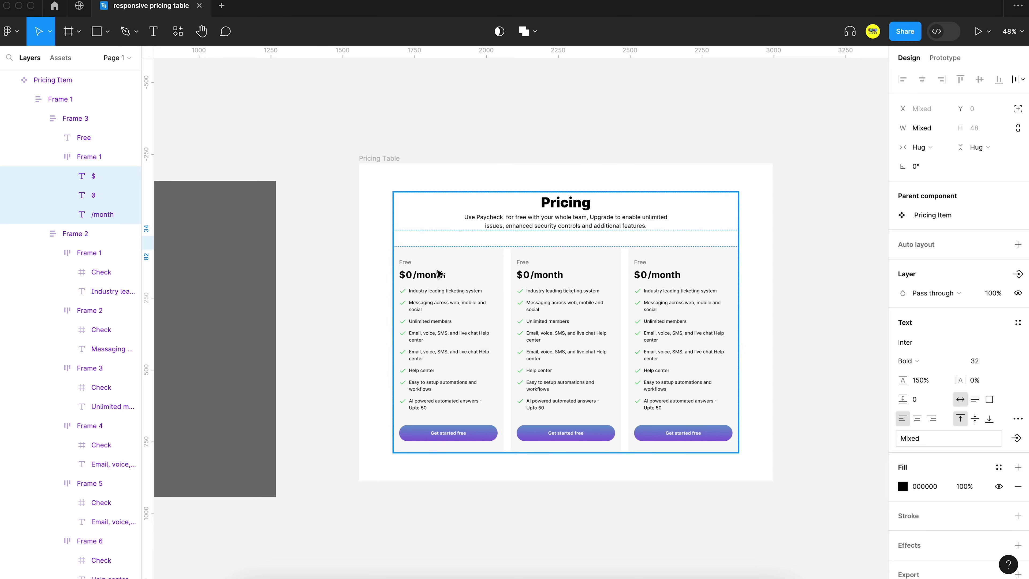
pyautogui.hscroll(-9, 438, 273)
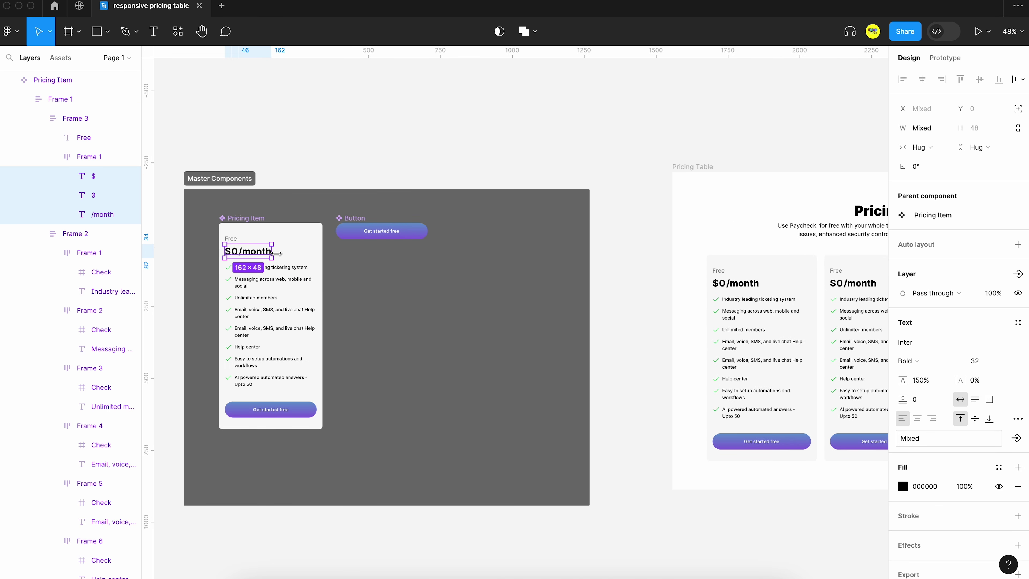
pyautogui.click(265, 255)
pyautogui.doubleClick(265, 255)
pyautogui.press('Escape')
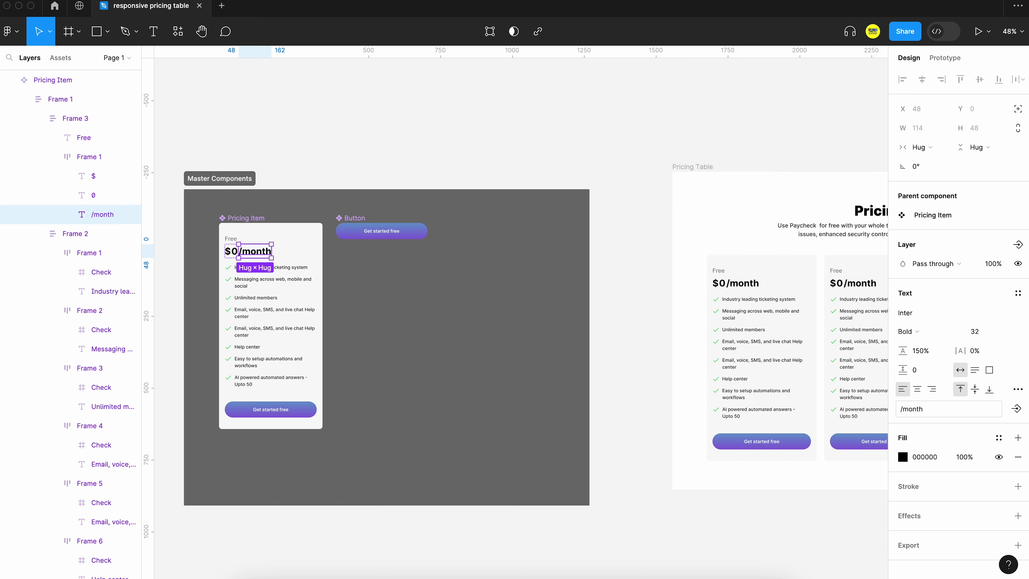
pyautogui.click(936, 338)
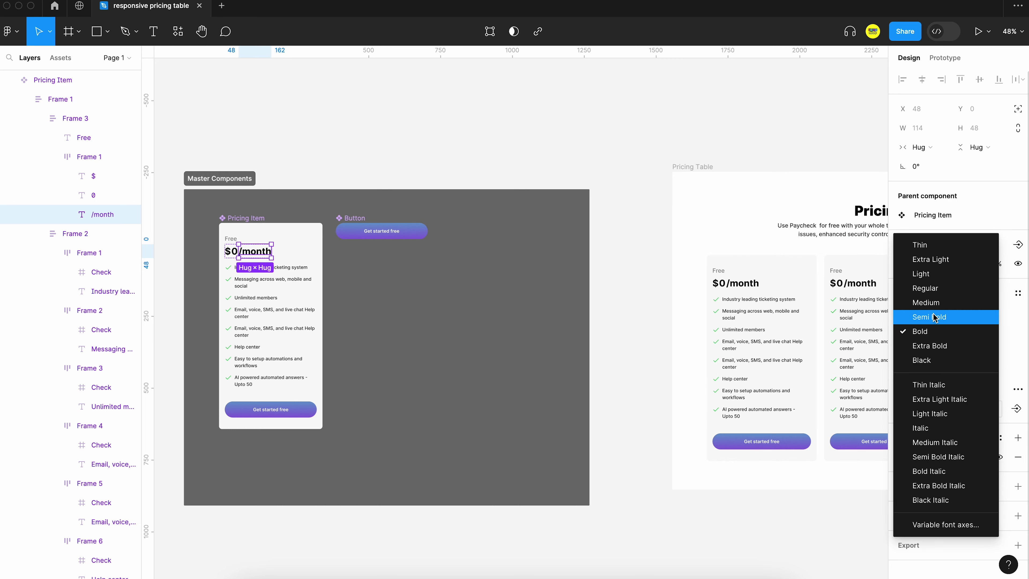
pyautogui.click(934, 318)
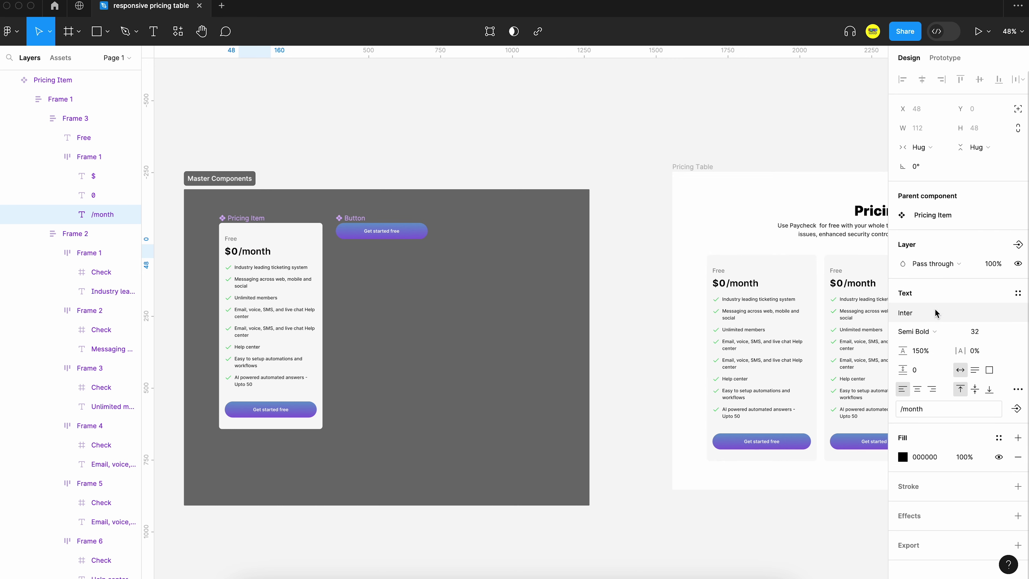
pyautogui.click(928, 332)
pyautogui.click(930, 307)
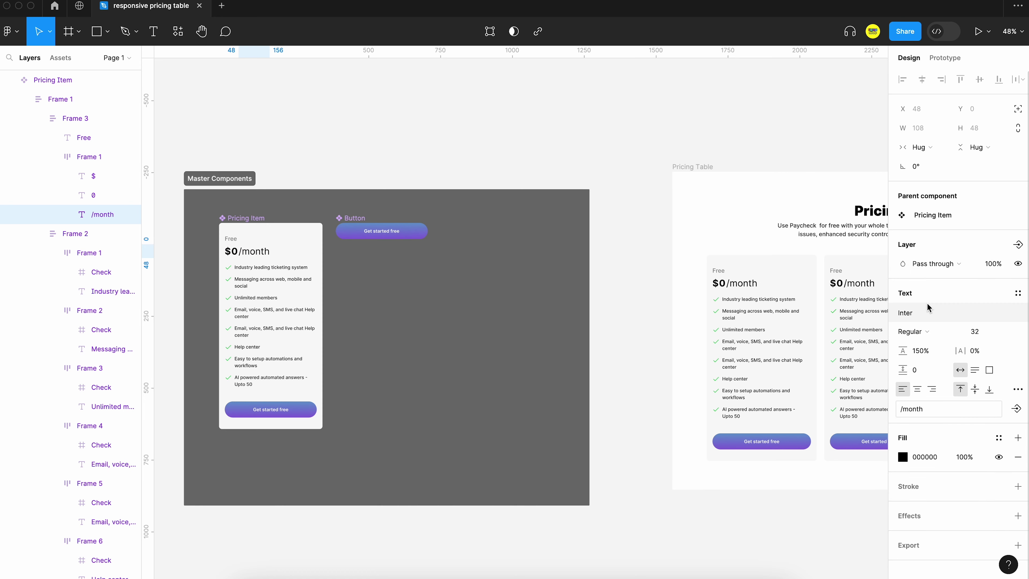
pyautogui.click(597, 171)
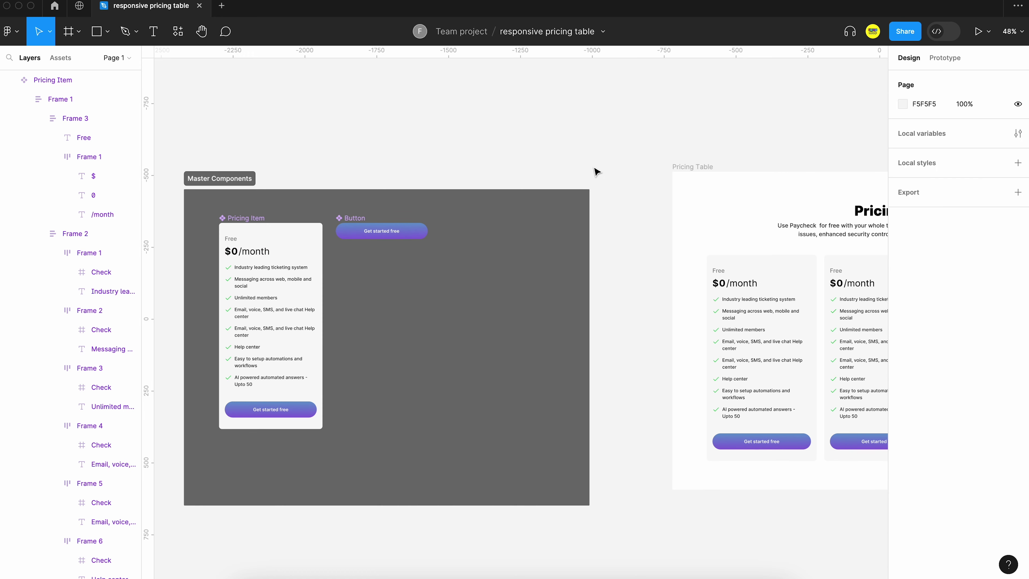
pyautogui.hscroll(10, 598, 172)
pyautogui.scroll(5, 597, 172)
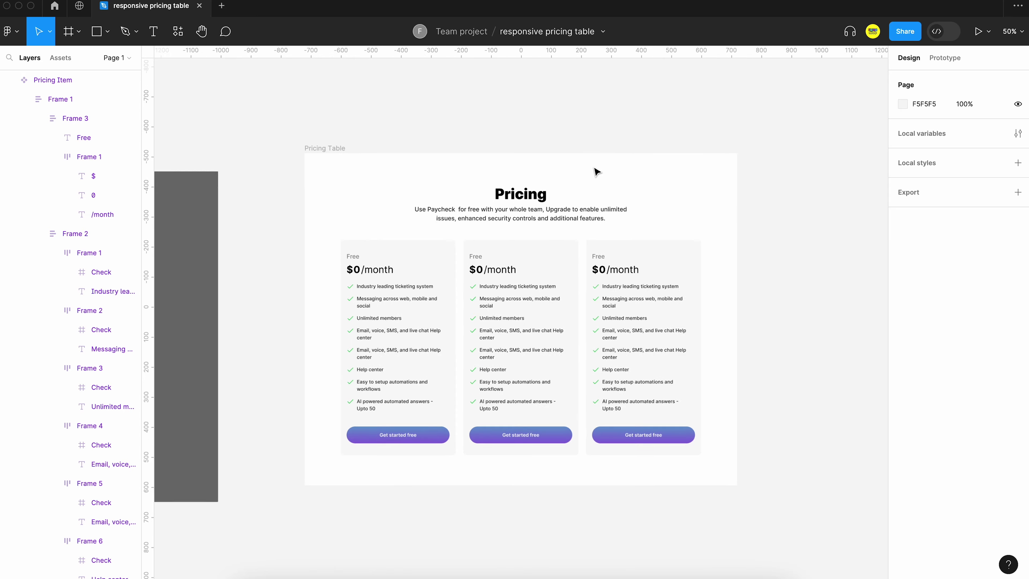
pyautogui.scroll(-2, 597, 172)
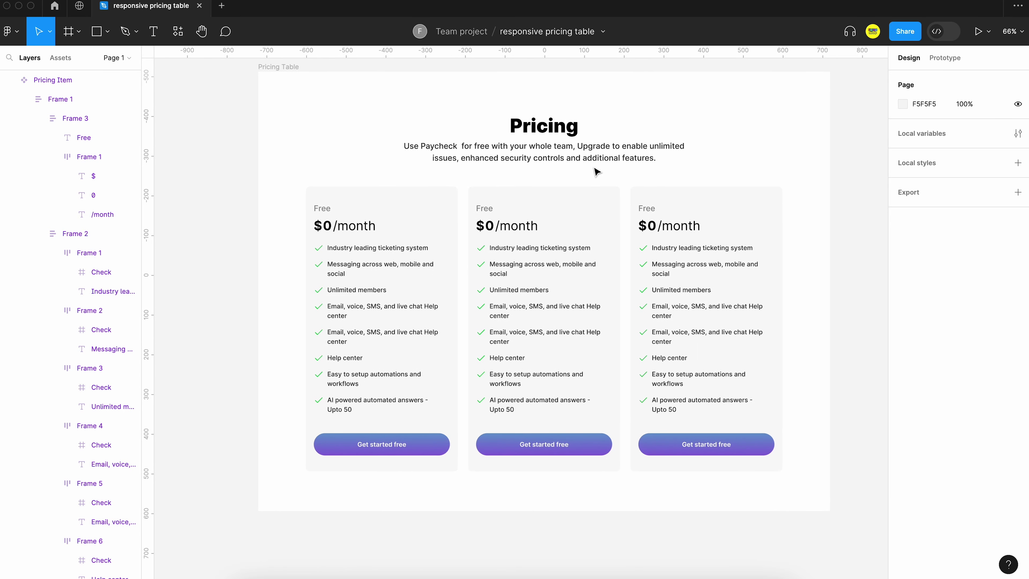
# Step: Set the middle card's plan type to Team and the third card's to Growth
pyautogui.click(528, 242)
pyautogui.doubleClick(529, 242)
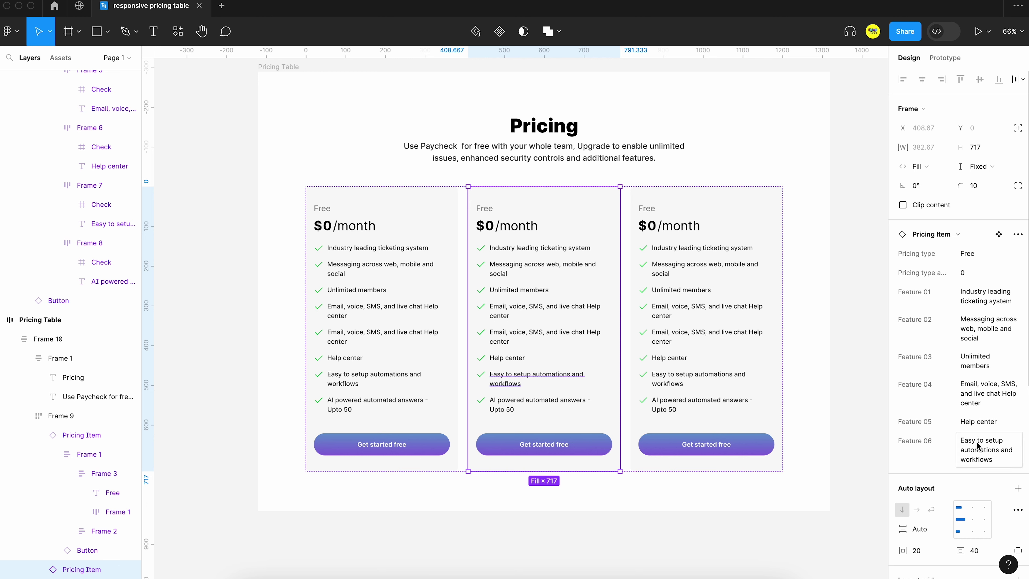
pyautogui.click(981, 257)
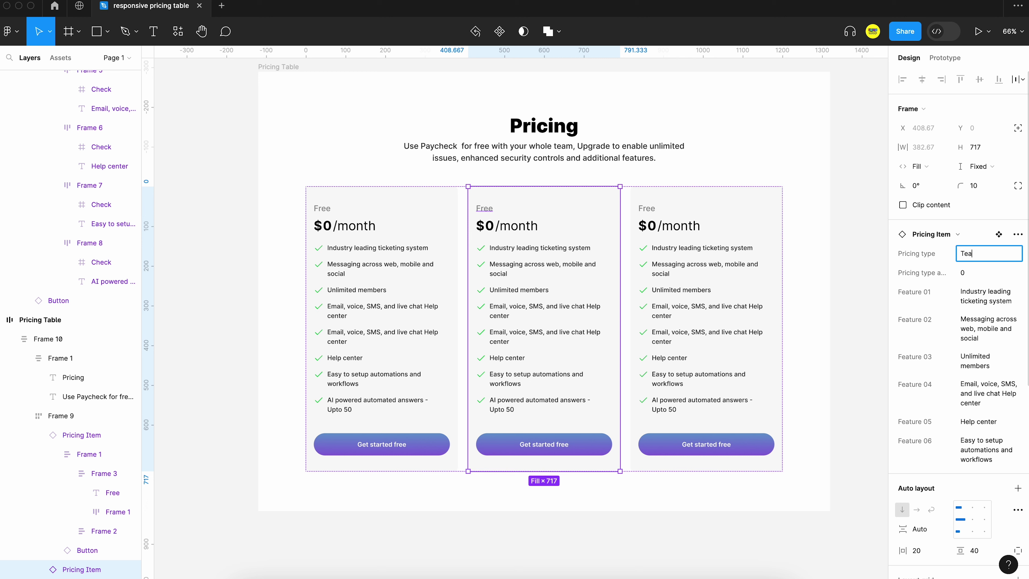
pyautogui.press('Return')
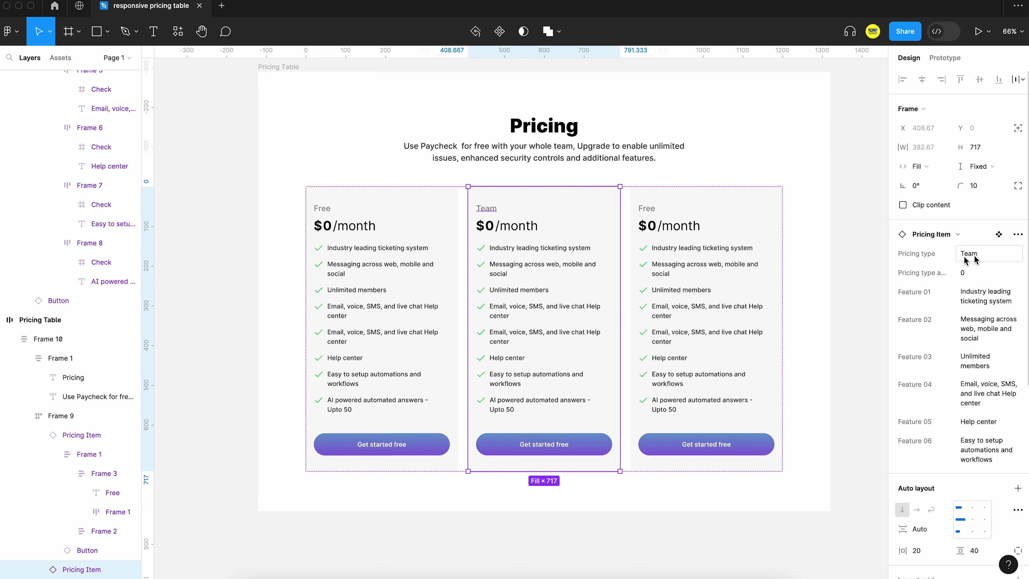
pyautogui.click(726, 214)
pyautogui.click(978, 258)
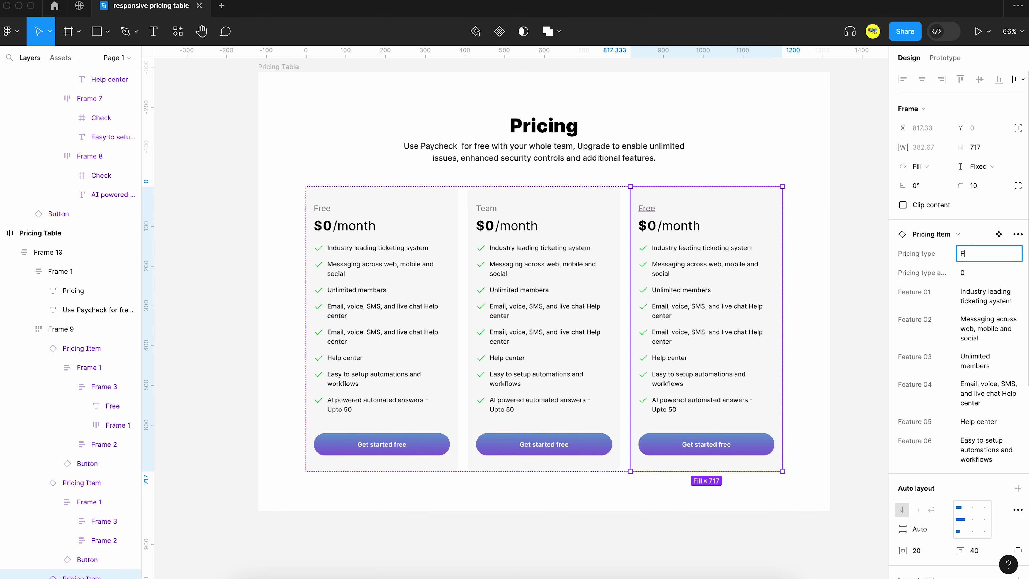
pyautogui.press('Return')
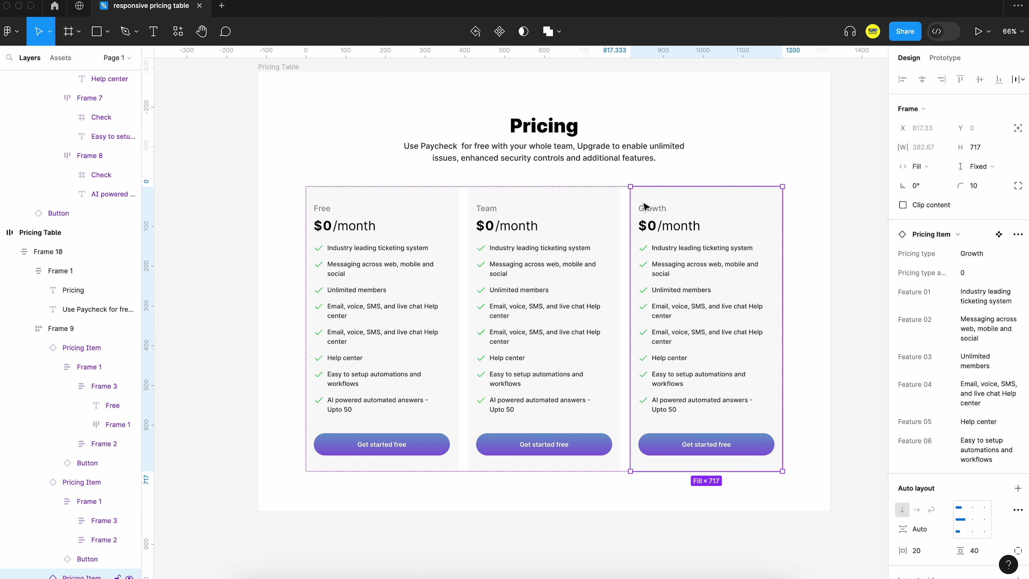
# Step: Set the Team card's price amount to 12 and the Growth card's to 24
pyautogui.click(584, 217)
pyautogui.click(978, 272)
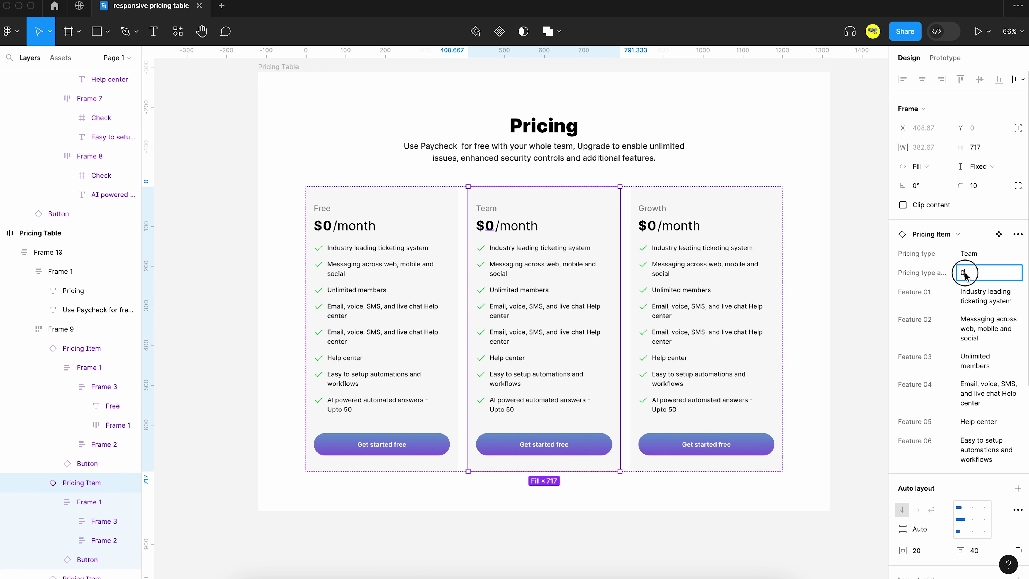
pyautogui.write('12')
pyautogui.press('Return')
pyautogui.click(679, 207)
pyautogui.click(678, 229)
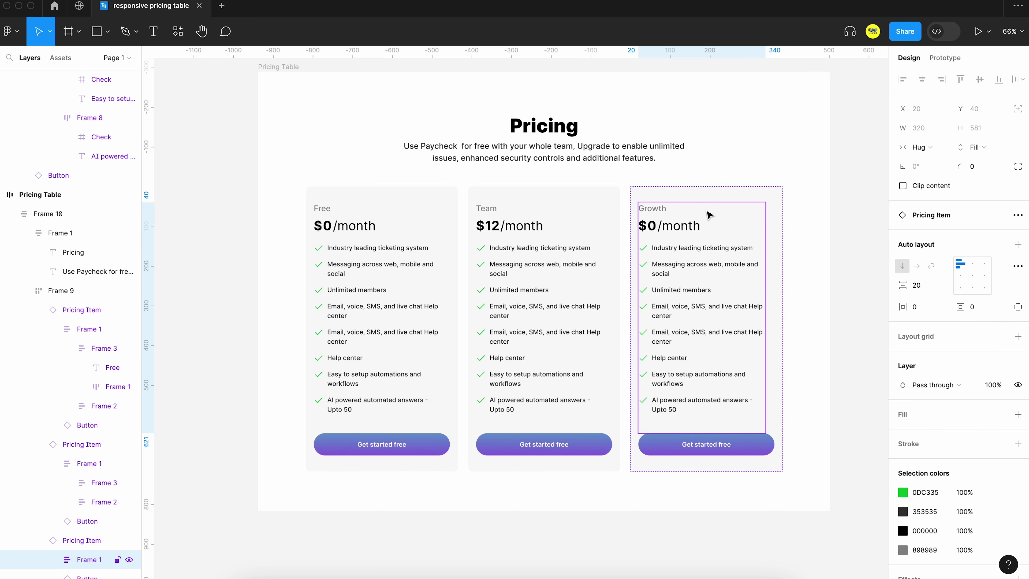
pyautogui.press('Escape')
pyautogui.click(724, 205)
pyautogui.click(978, 273)
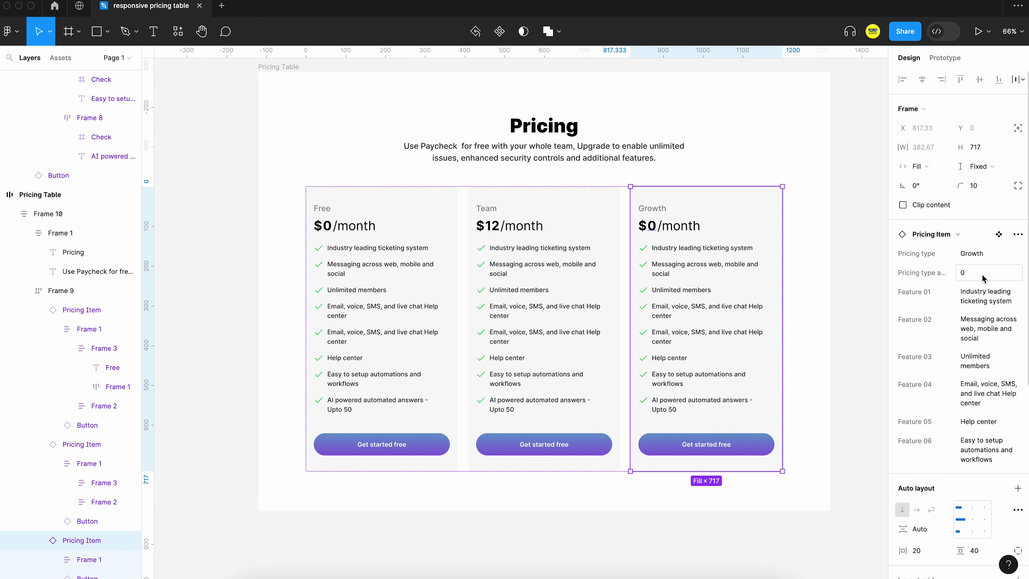
pyautogui.write('24')
pyautogui.press('Return')
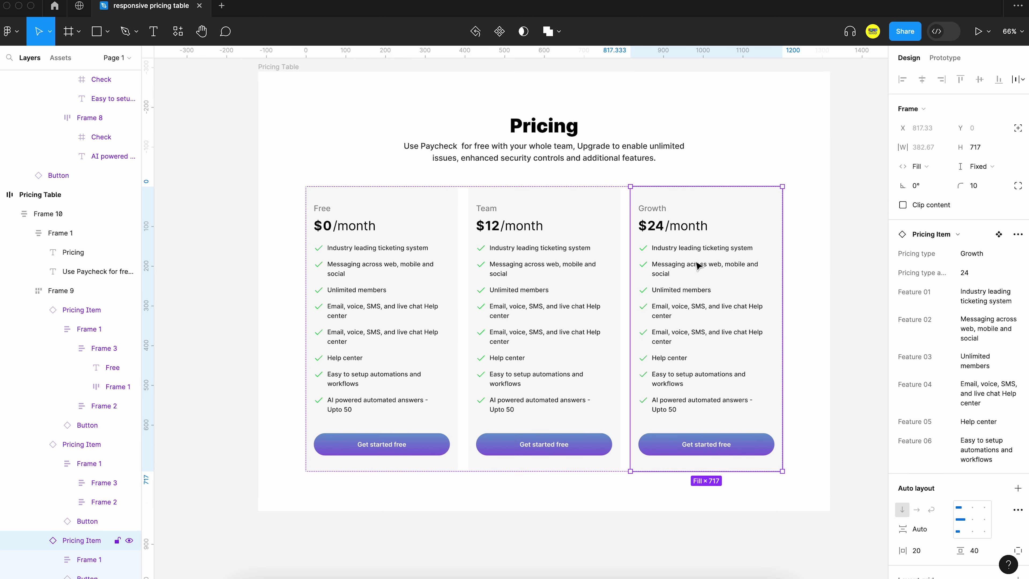
# Step: Change the Growth card's first feature to 'Access to Ticket System +'
pyautogui.click(979, 296)
pyautogui.write('A')
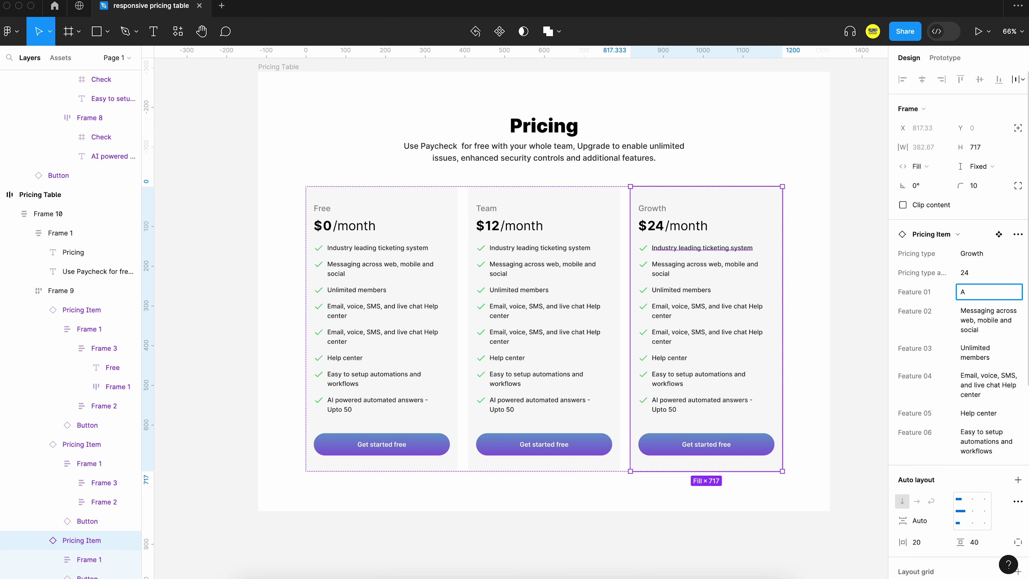
pyautogui.write('ccess to Ticket System +')
pyautogui.press('Return')
# Step: Set the Free card's third feature to 'Maximum 3 team members' and fifth to 'Access to FAQ'
pyautogui.click(982, 358)
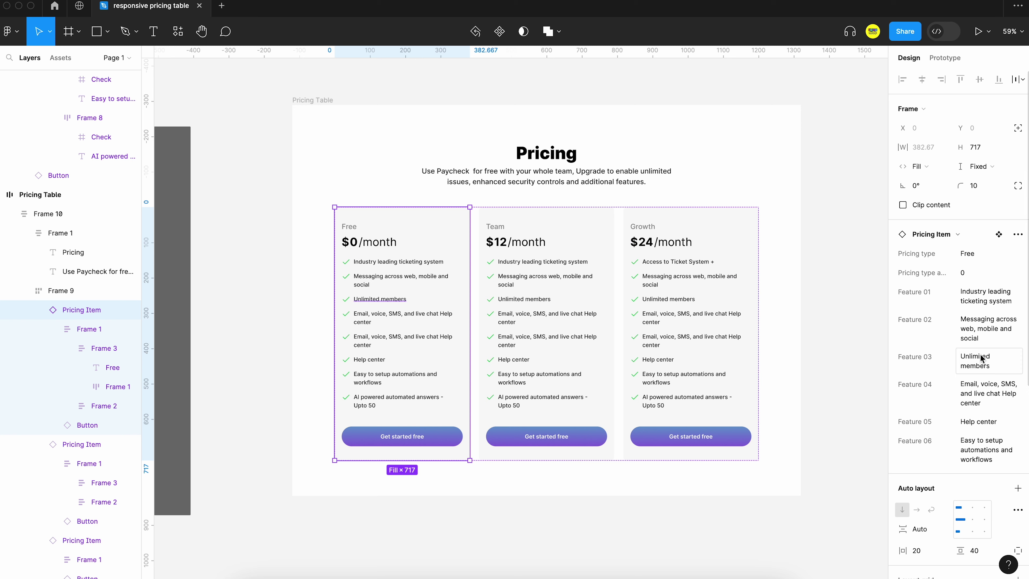
pyautogui.write('2')
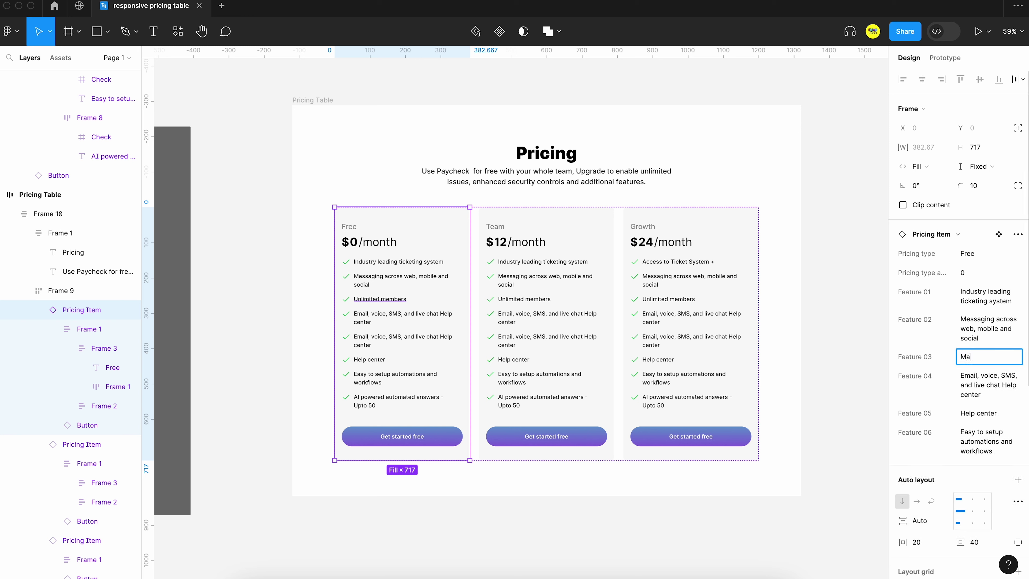
pyautogui.write('aximum 3 team members')
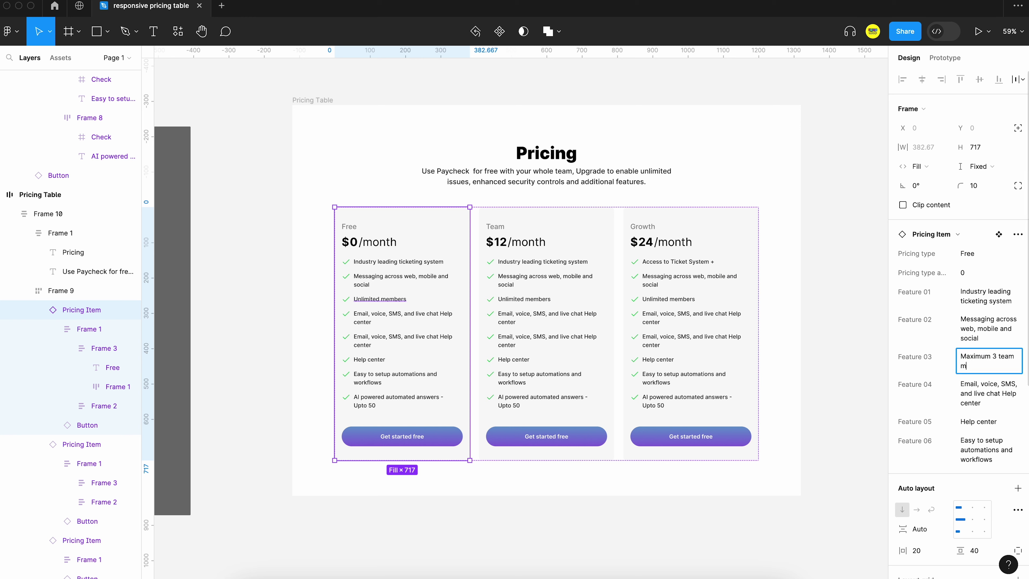
pyautogui.press('Return')
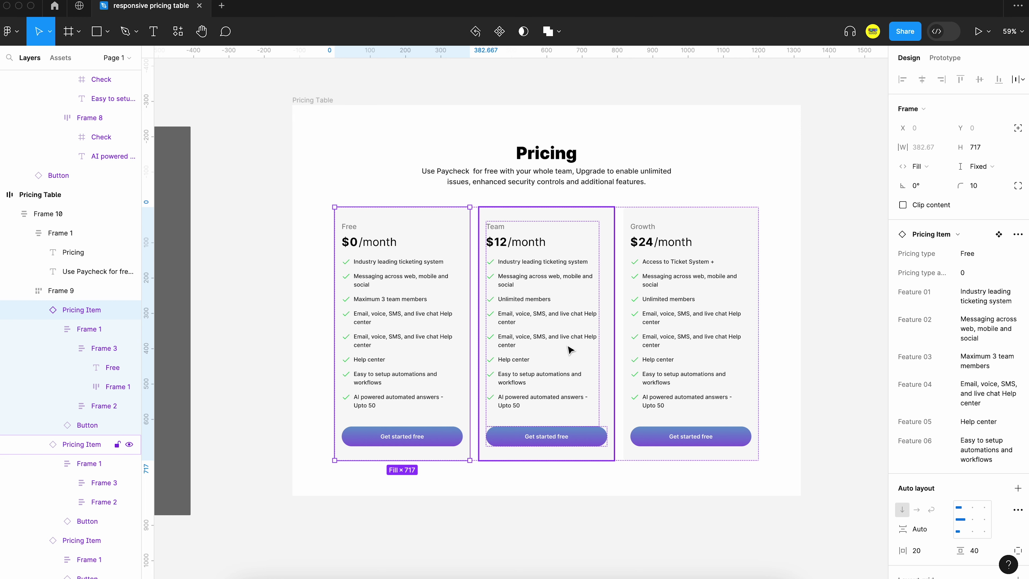
pyautogui.click(979, 421)
pyautogui.write('Access to F')
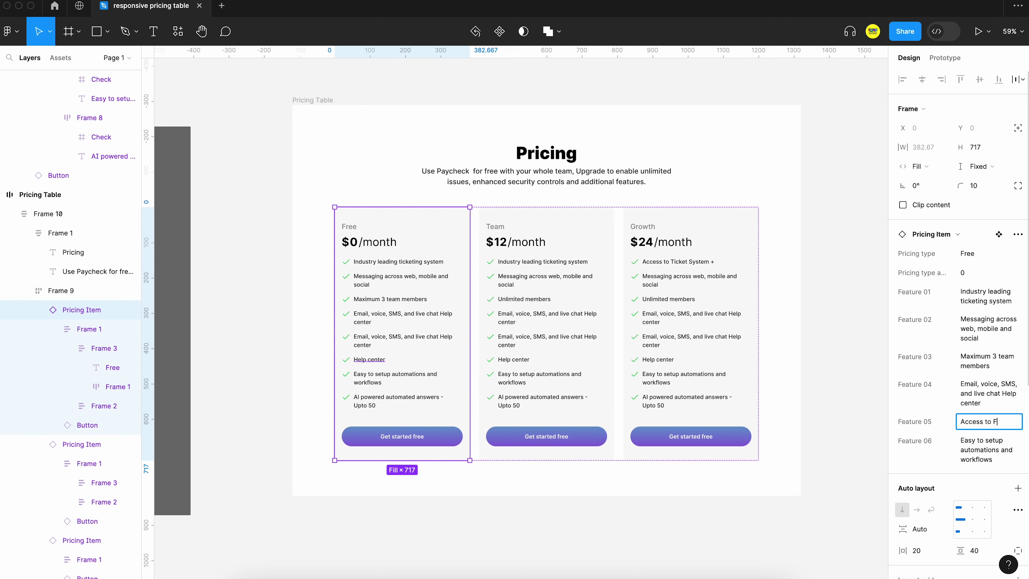
pyautogui.write('AQ')
pyautogui.press('Return')
# Step: Replace the Free card's first feature with 'Manage upto 3 tickets'
pyautogui.click(580, 475)
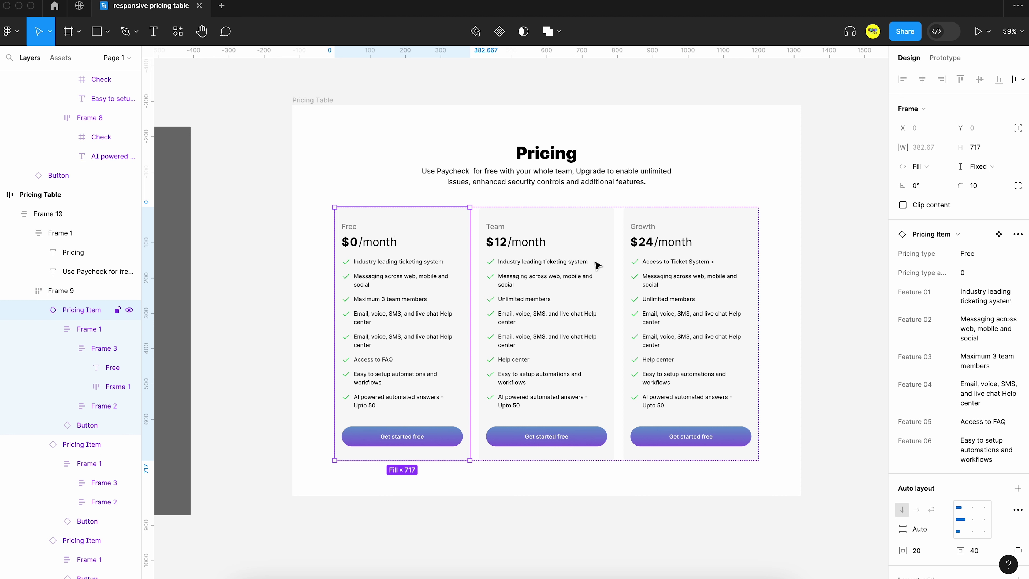
pyautogui.click(970, 295)
pyautogui.press('BackSpace')
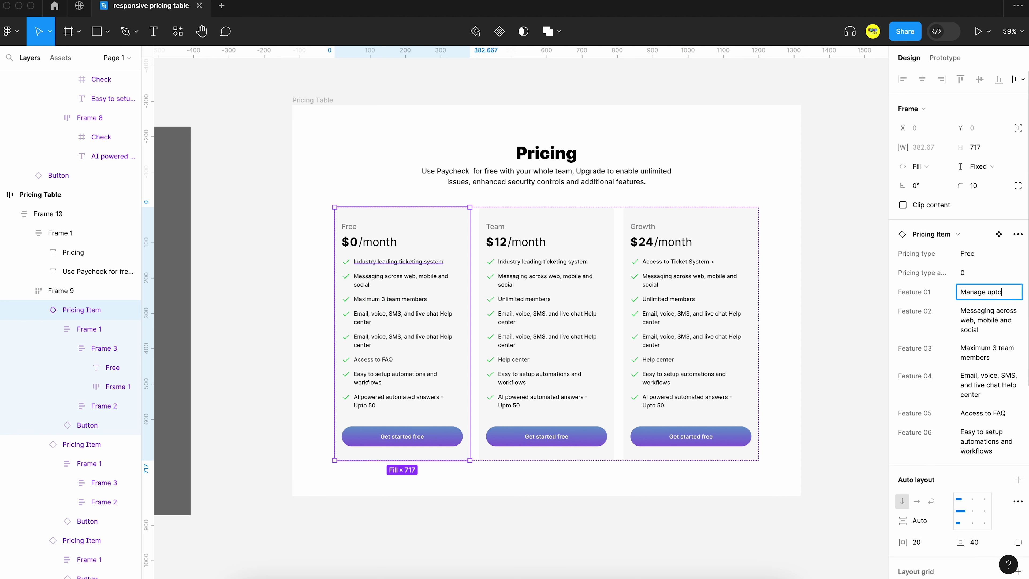
pyautogui.write('Manage upto 3 tickets')
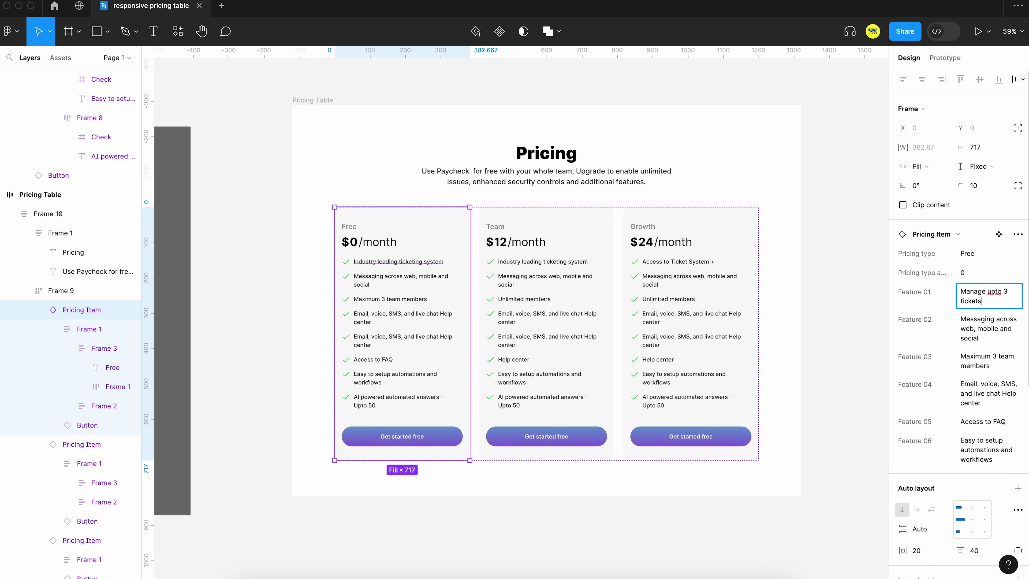
# Step: Correct the Free card's first feature to read 'Manage up to 3 tickets'
pyautogui.click(995, 295)
pyautogui.press('Return')
pyautogui.press('Escape')
pyautogui.scroll(3, 563, 106)
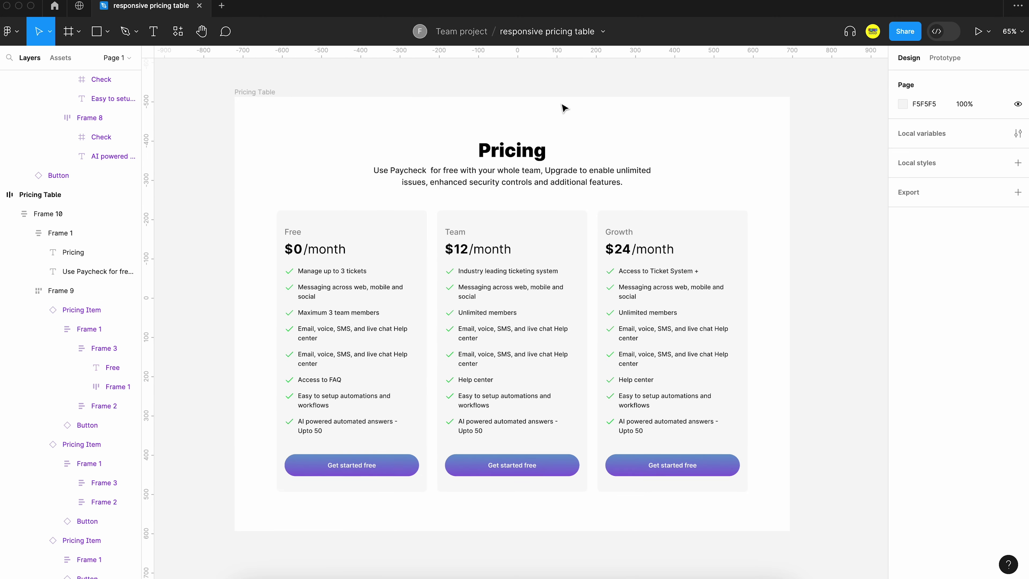
# Step: Narrow the Pricing Table until all three cards stack in one column
pyautogui.click(276, 91)
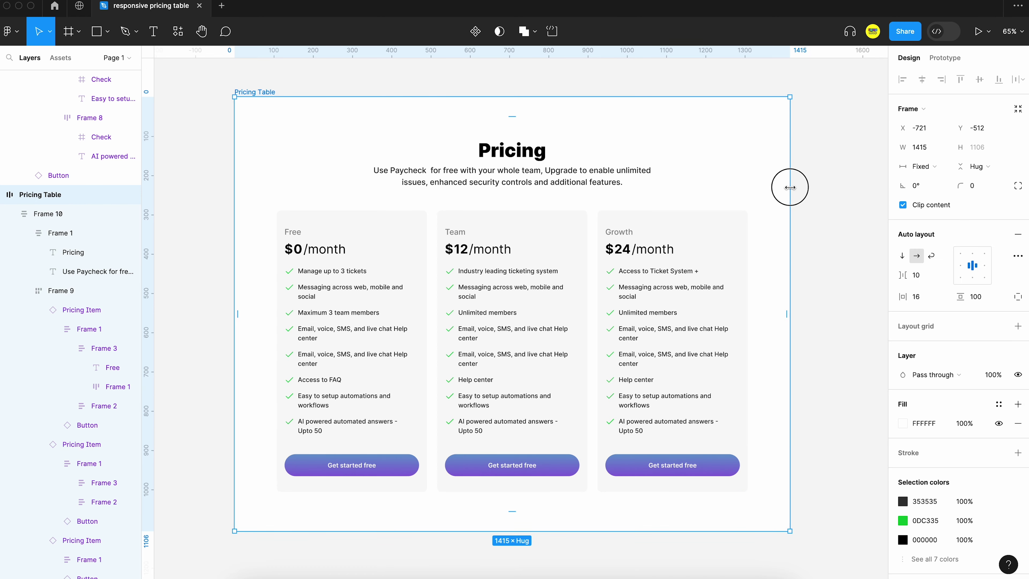
pyautogui.moveTo(789, 187); pyautogui.dragTo(588, 215)
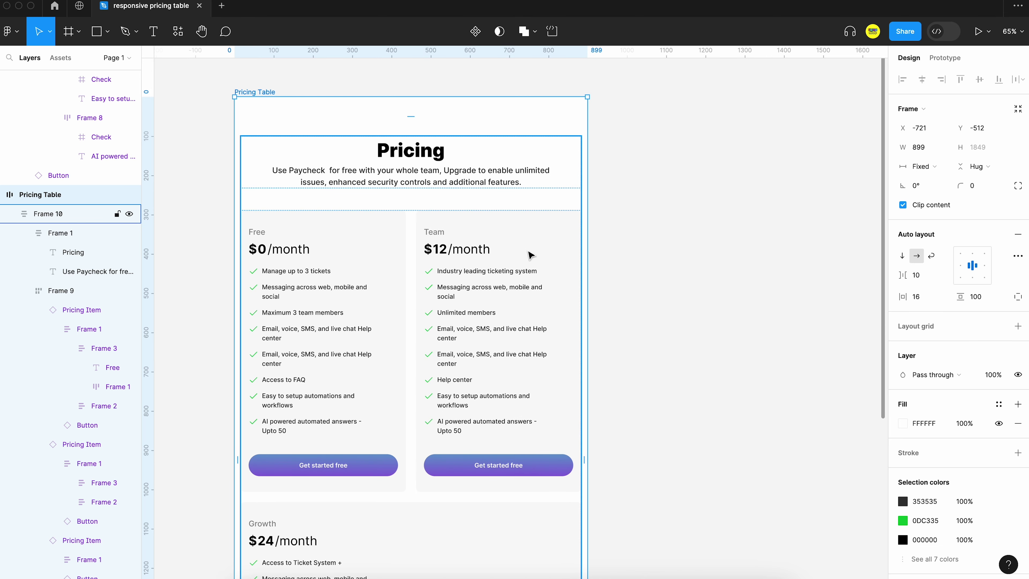
pyautogui.moveTo(511, 261); pyautogui.dragTo(484, 262)
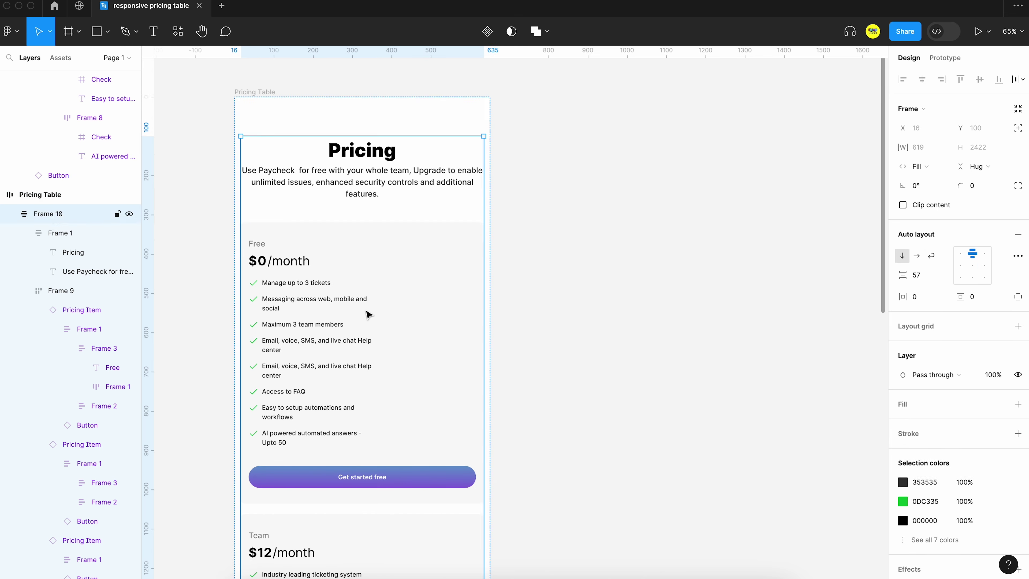
pyautogui.scroll(-5, 397, 269)
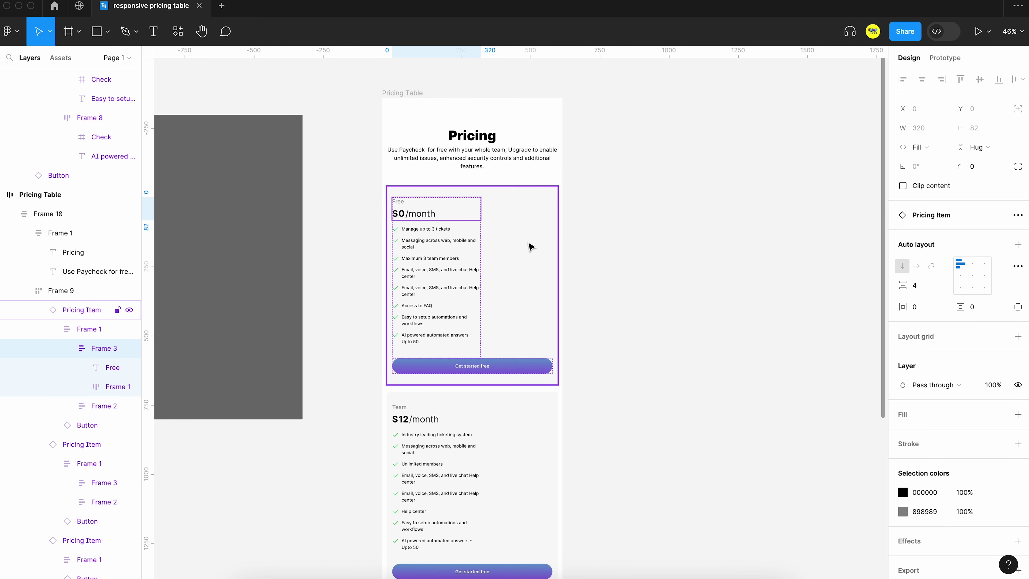
# Step: Make the Pricing Item's inner frame and its child frames fill the card width
pyautogui.hscroll(-8, 531, 247)
pyautogui.doubleClick(336, 224)
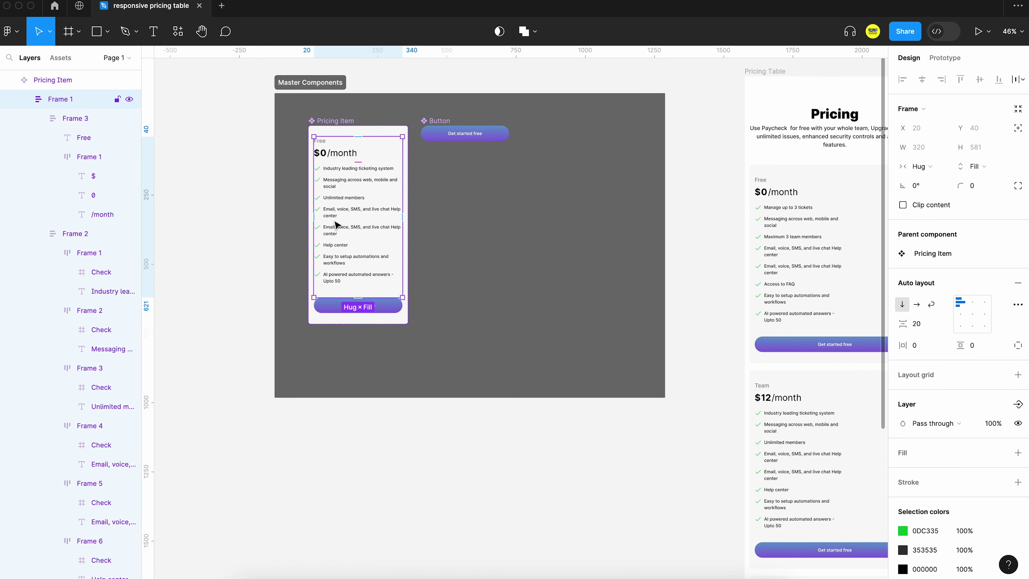
pyautogui.hscroll(3, 336, 224)
pyautogui.scroll(1, 335, 224)
pyautogui.click(922, 167)
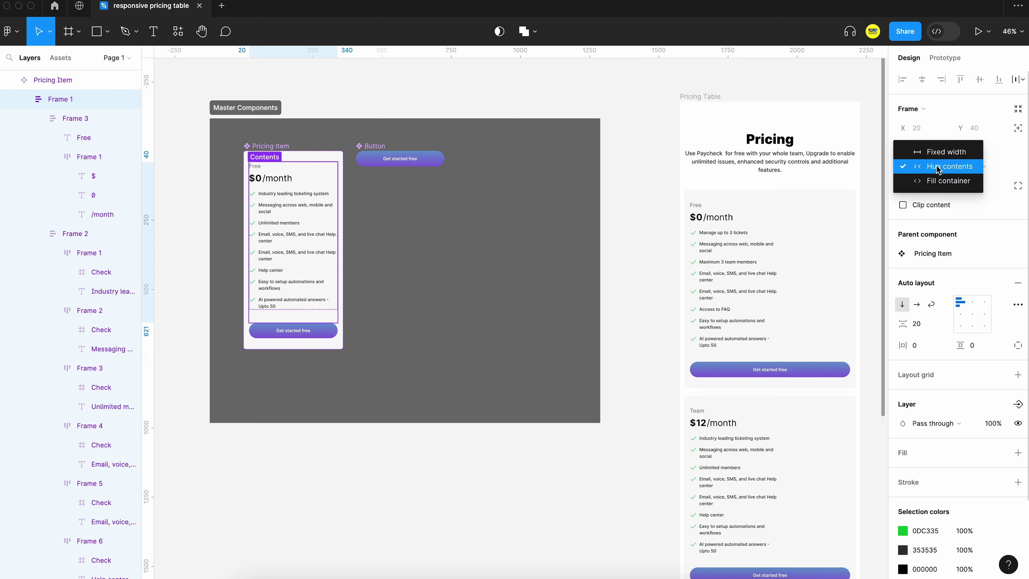
pyautogui.click(939, 181)
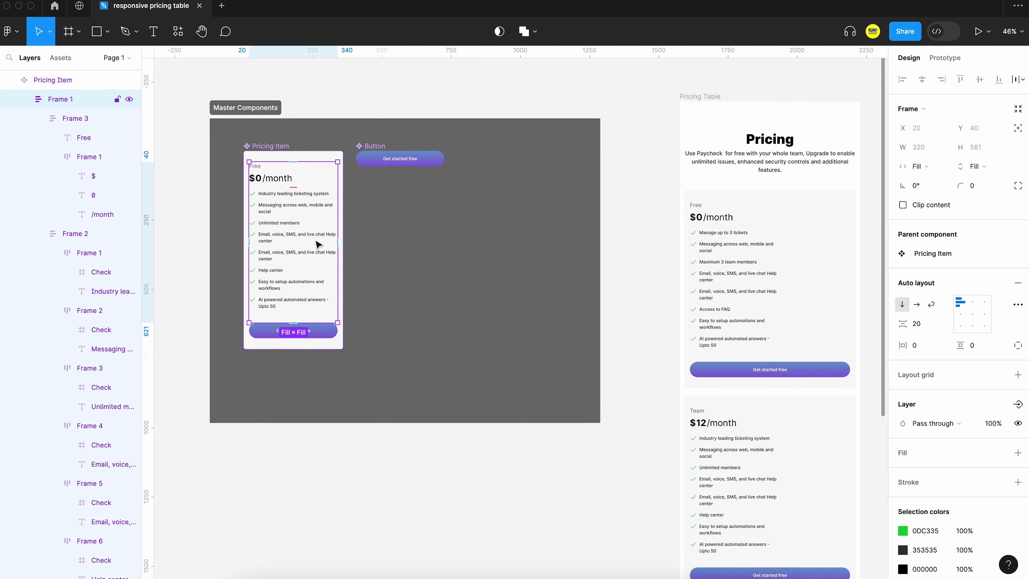
pyautogui.press('Return')
pyautogui.click(929, 172)
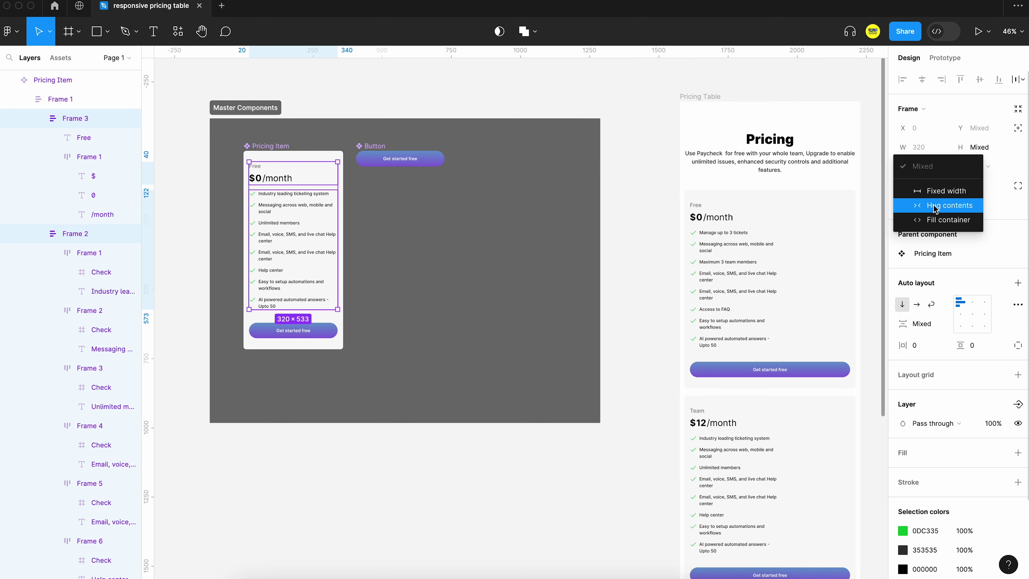
pyautogui.click(934, 219)
pyautogui.click(641, 290)
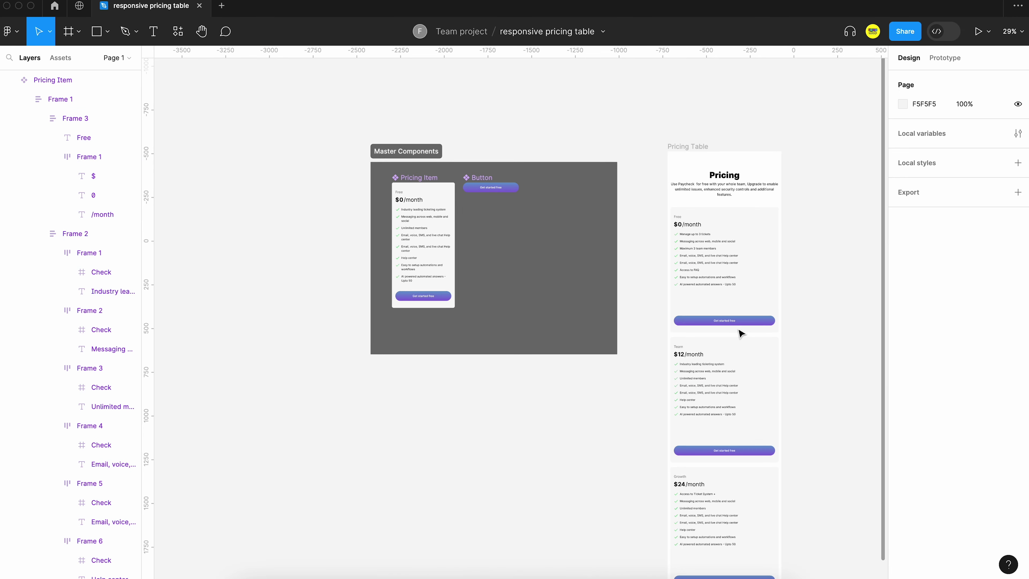
# Step: Set the master Pricing Item component's height to Hug contents
pyautogui.scroll(5, 724, 409)
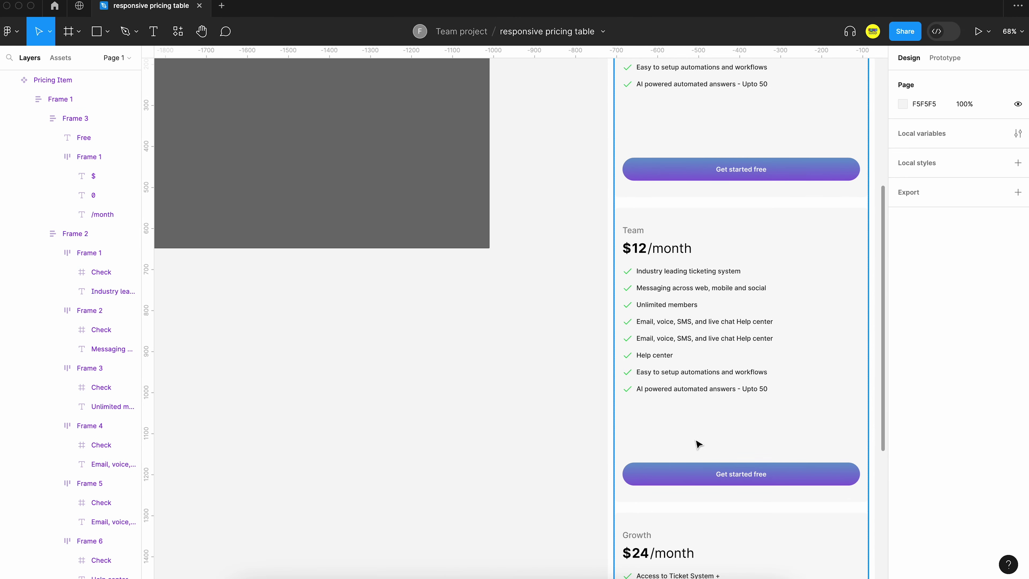
pyautogui.scroll(-5, 699, 444)
pyautogui.click(402, 306)
pyautogui.scroll(4, 401, 308)
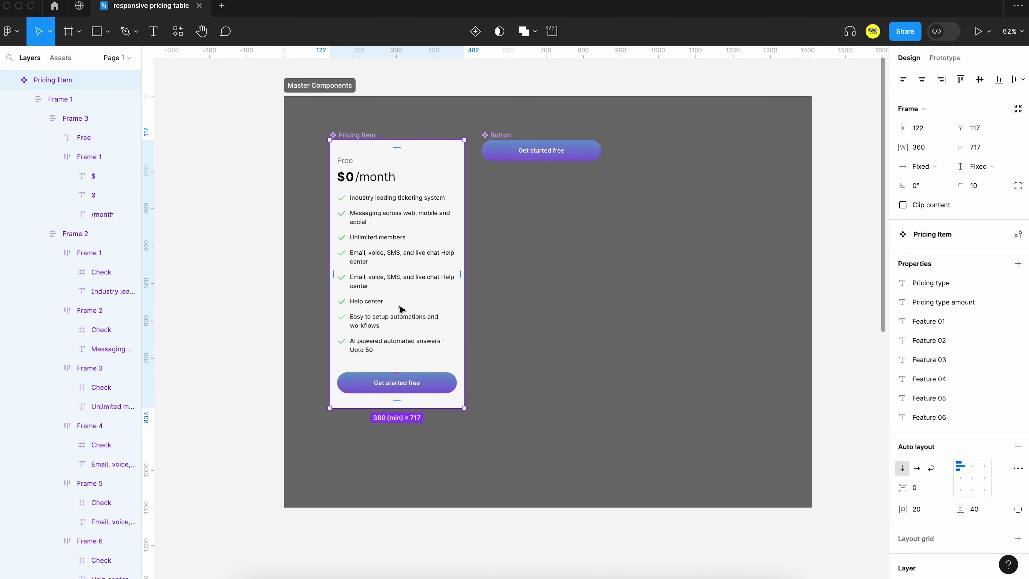
pyautogui.click(980, 166)
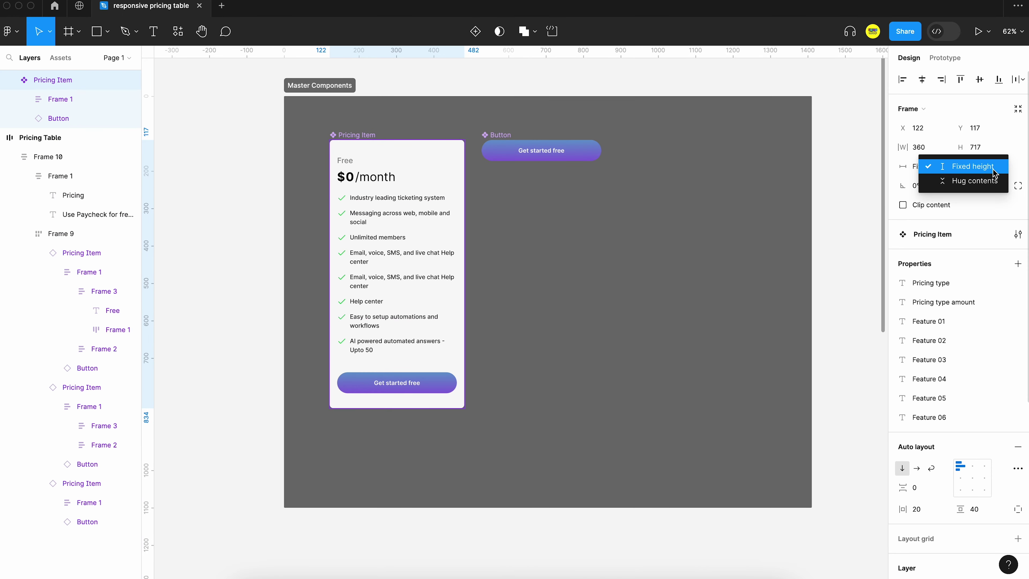
pyautogui.click(982, 182)
pyautogui.scroll(-4, 639, 230)
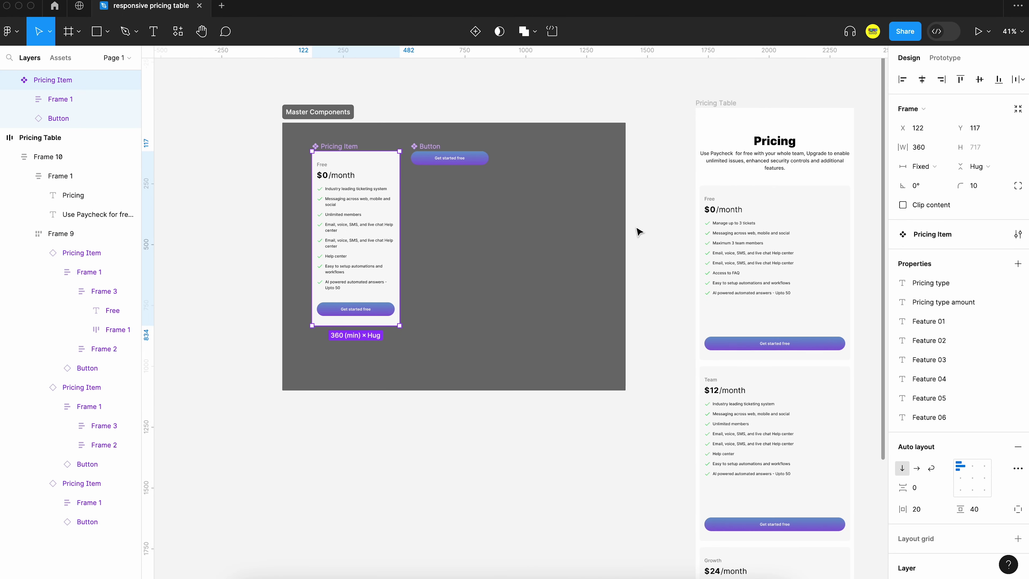
# Step: Change the card's inner content frame height from Fixed 581 to Hug contents
pyautogui.click(758, 247)
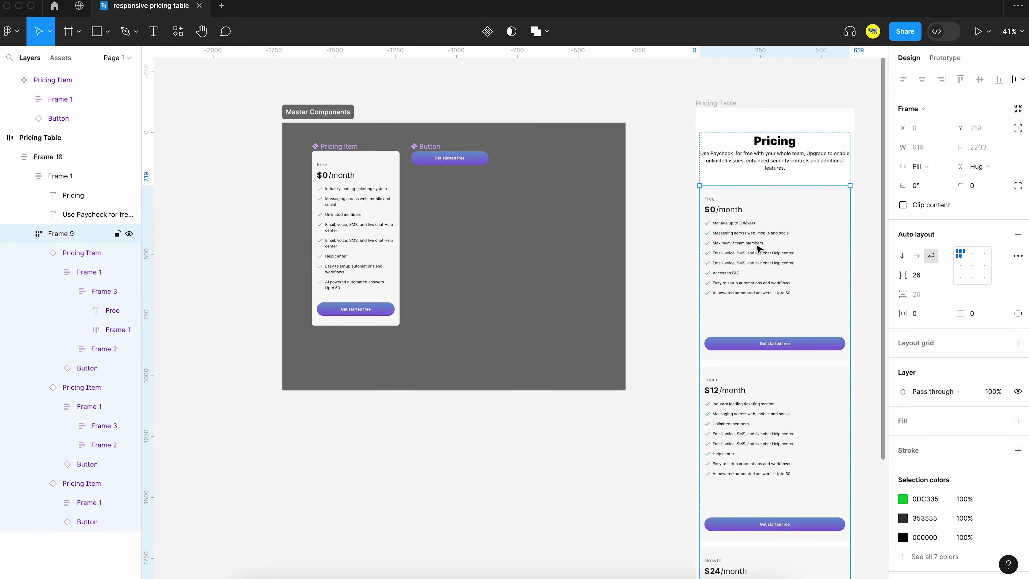
pyautogui.click(758, 248)
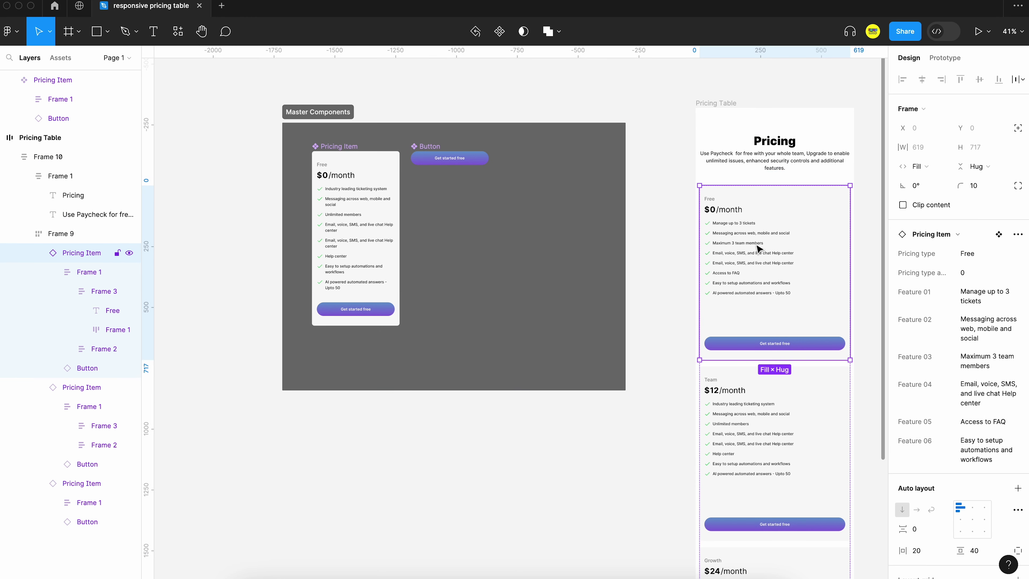
pyautogui.click(324, 165)
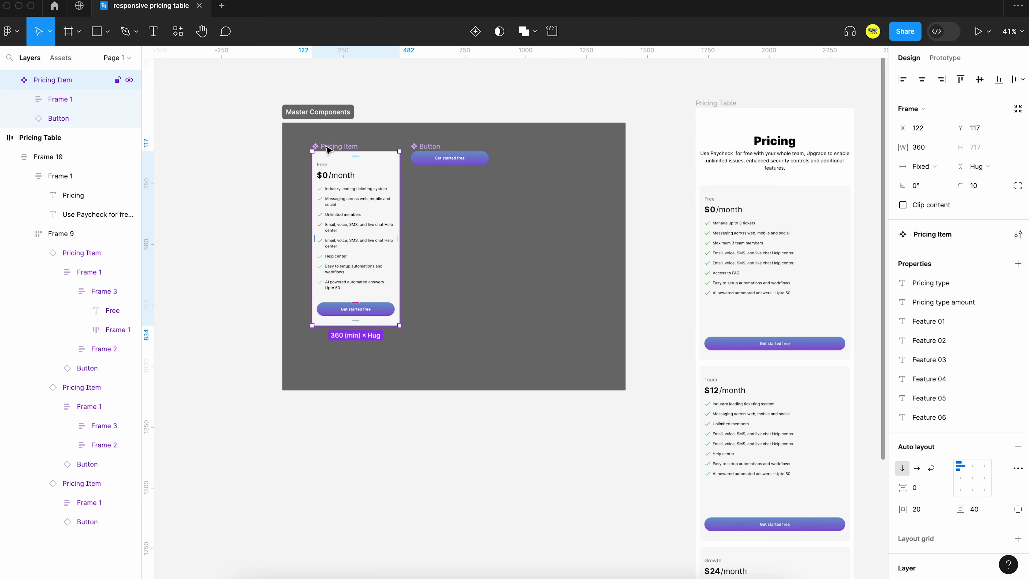
pyautogui.doubleClick(340, 215)
pyautogui.scroll(3, 339, 215)
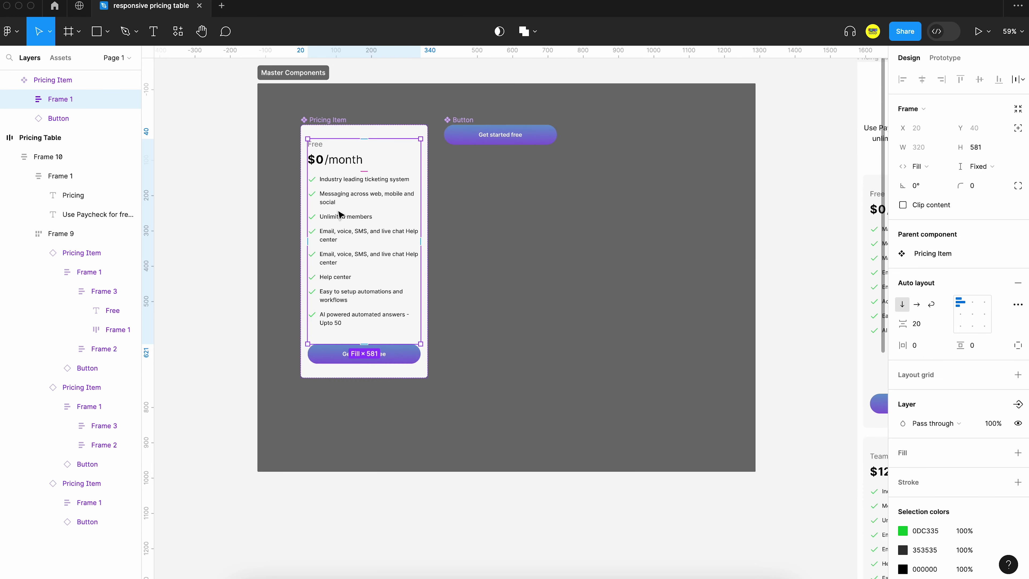
pyautogui.doubleClick(339, 215)
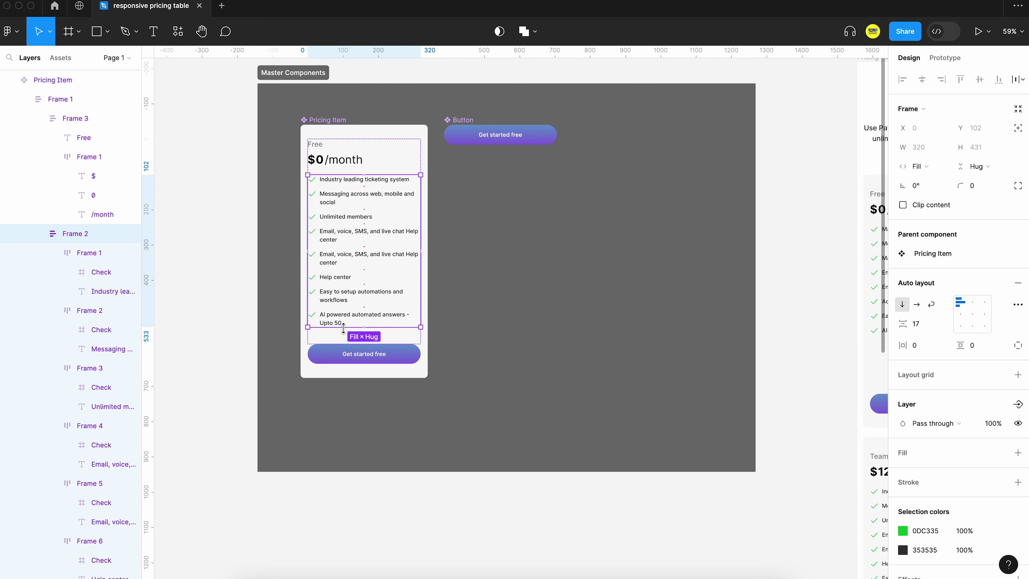
pyautogui.click(340, 342)
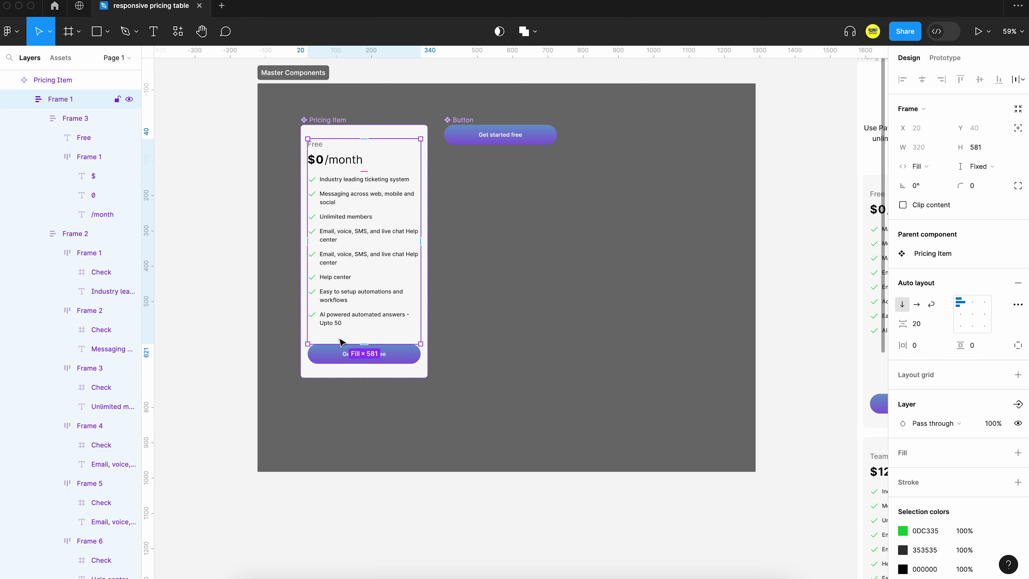
pyautogui.scroll(-3, 340, 342)
pyautogui.hscroll(3, 340, 343)
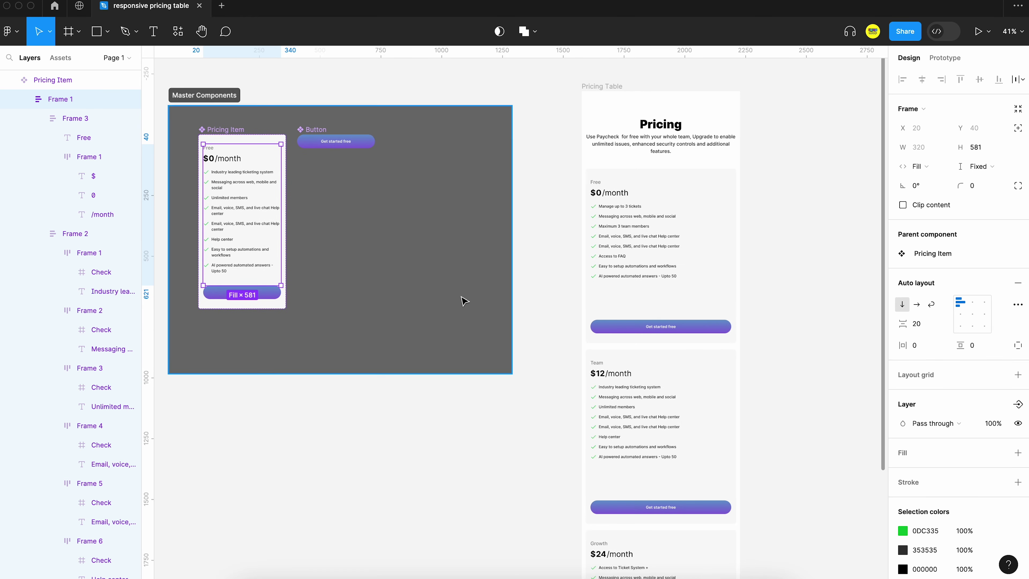
pyautogui.click(979, 166)
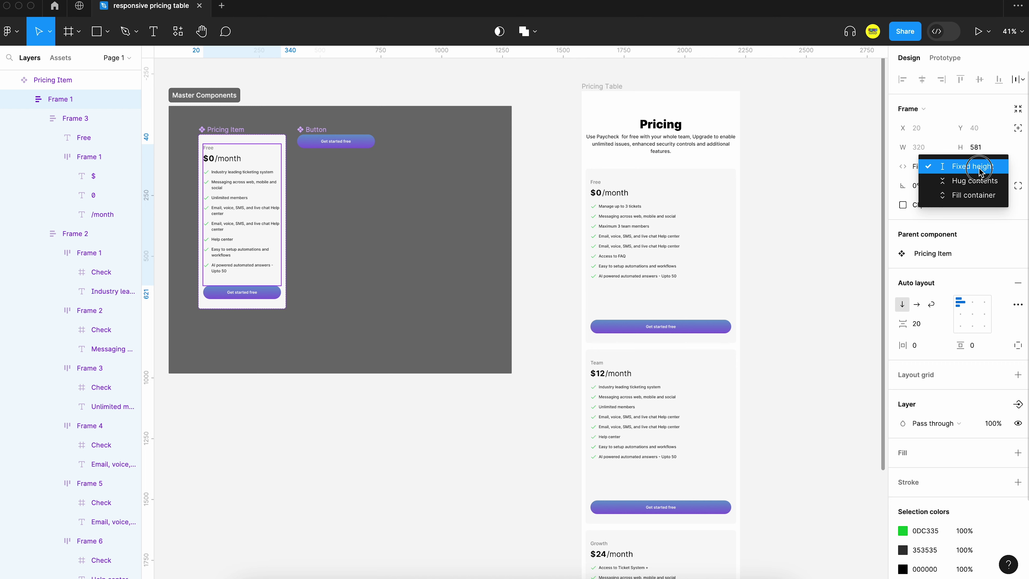
pyautogui.click(981, 186)
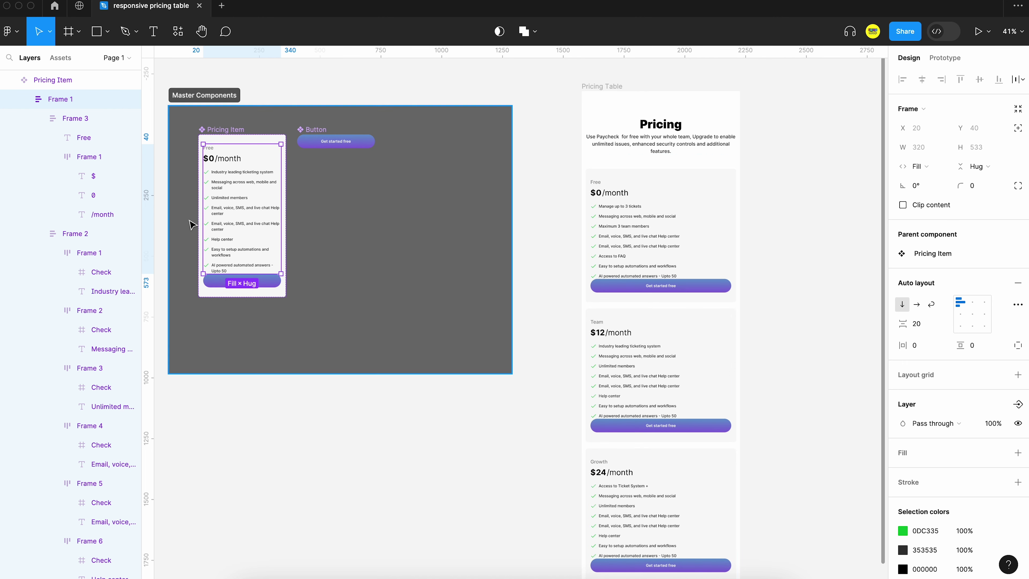
# Step: Select the Get started free button in the master card
pyautogui.scroll(3, 193, 227)
pyautogui.click(224, 440)
pyautogui.click(235, 312)
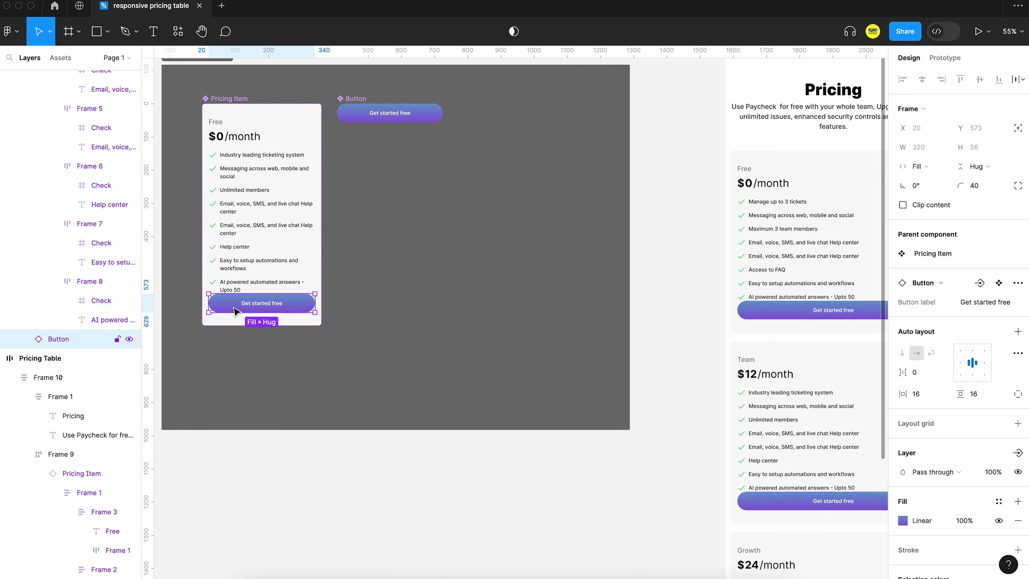
# Step: Set the Pricing Item's auto layout gap between sections to 40
pyautogui.click(229, 98)
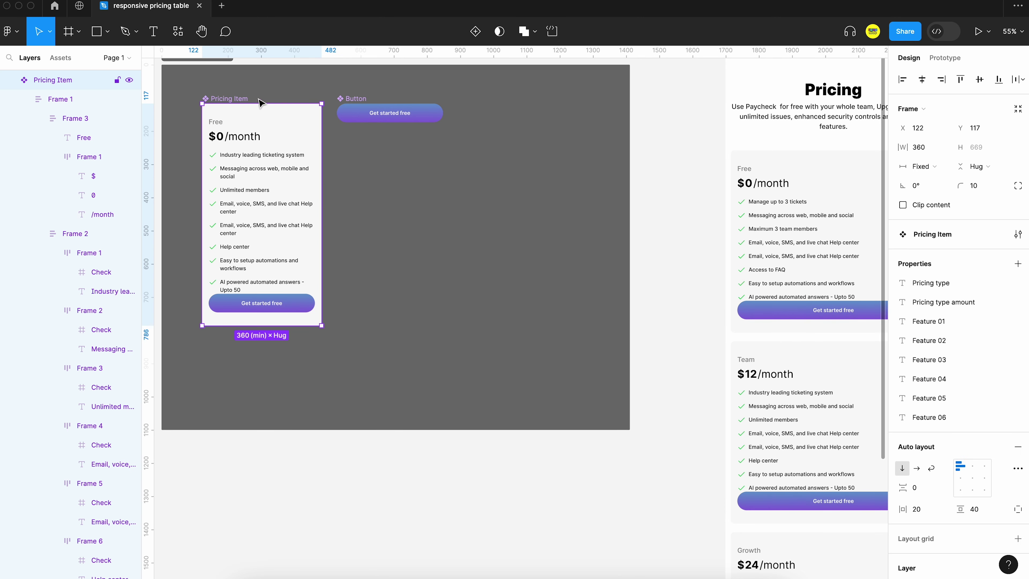
pyautogui.scroll(-3, 615, 246)
pyautogui.scroll(-1, 929, 479)
pyautogui.click(917, 462)
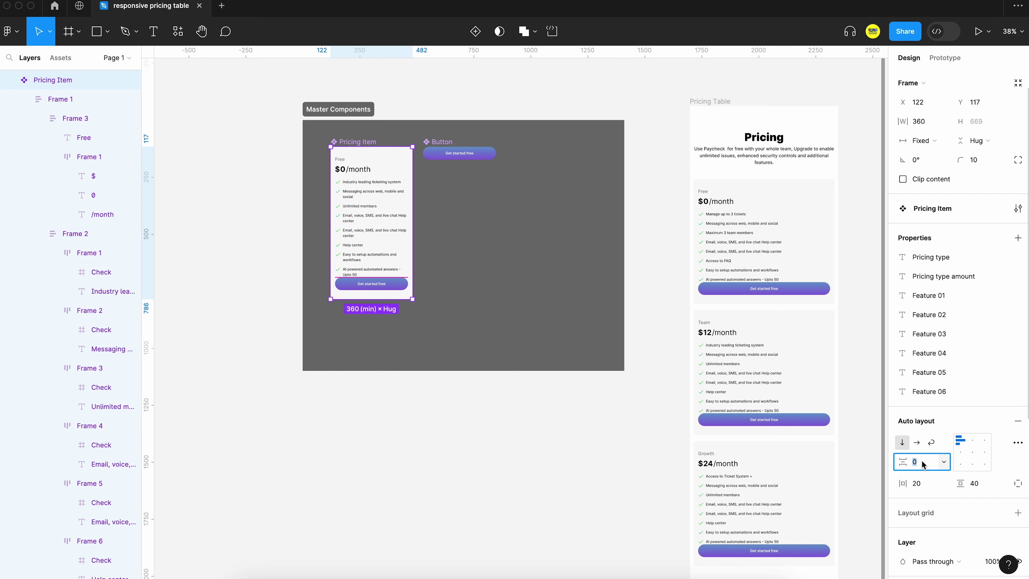
pyautogui.write('30')
pyautogui.press('Return')
pyautogui.hotkey('shift', 'Up')
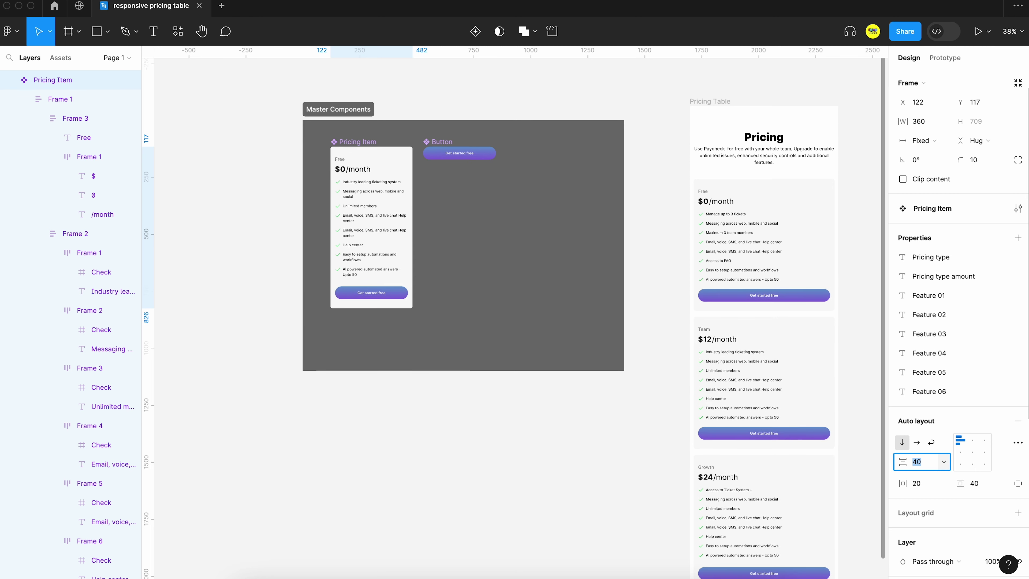
# Step: Add a 520 maximum width to the Pricing Item component
pyautogui.click(558, 444)
pyautogui.scroll(-2, 523, 432)
pyautogui.click(255, 140)
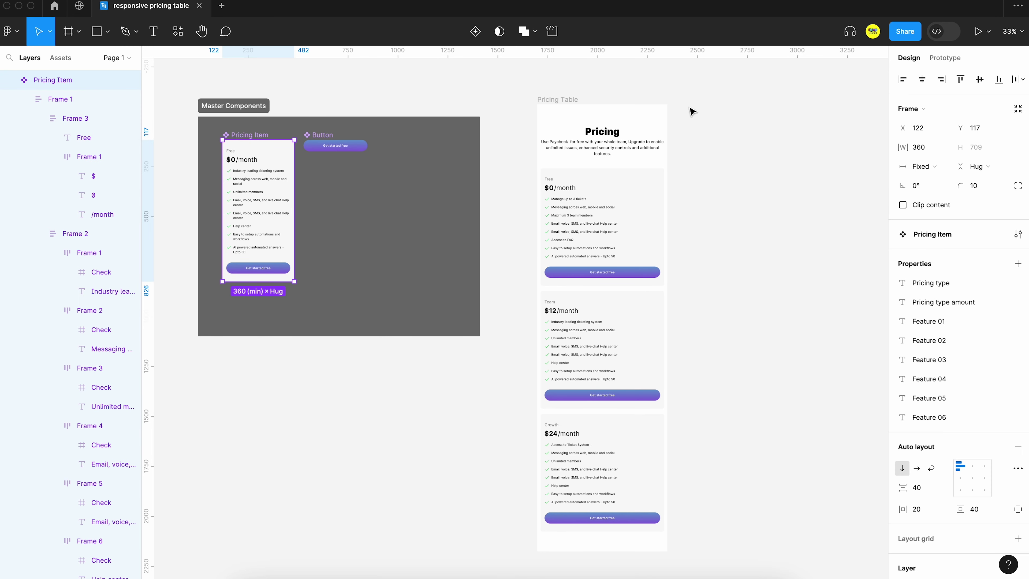
pyautogui.click(944, 147)
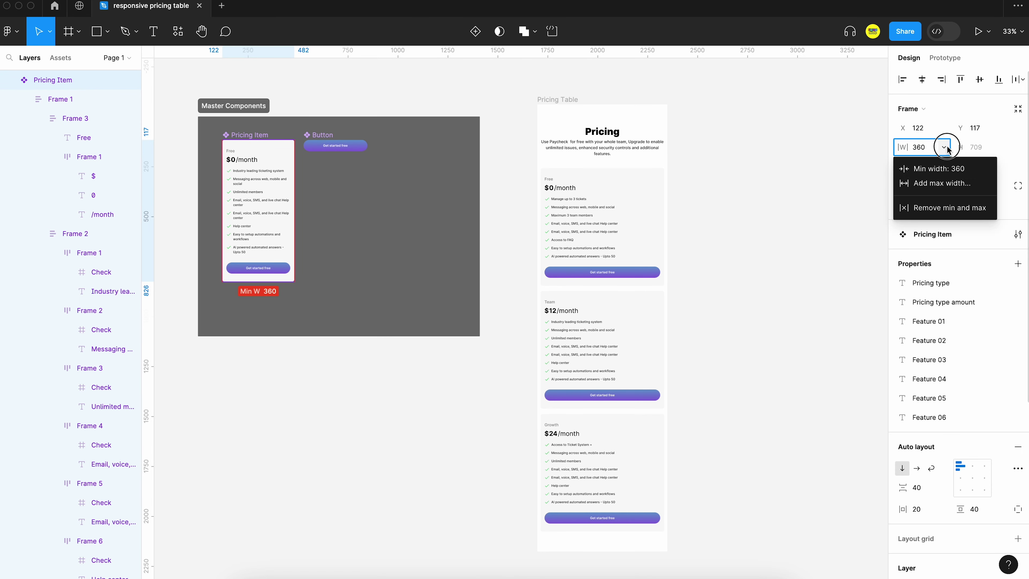
pyautogui.click(945, 184)
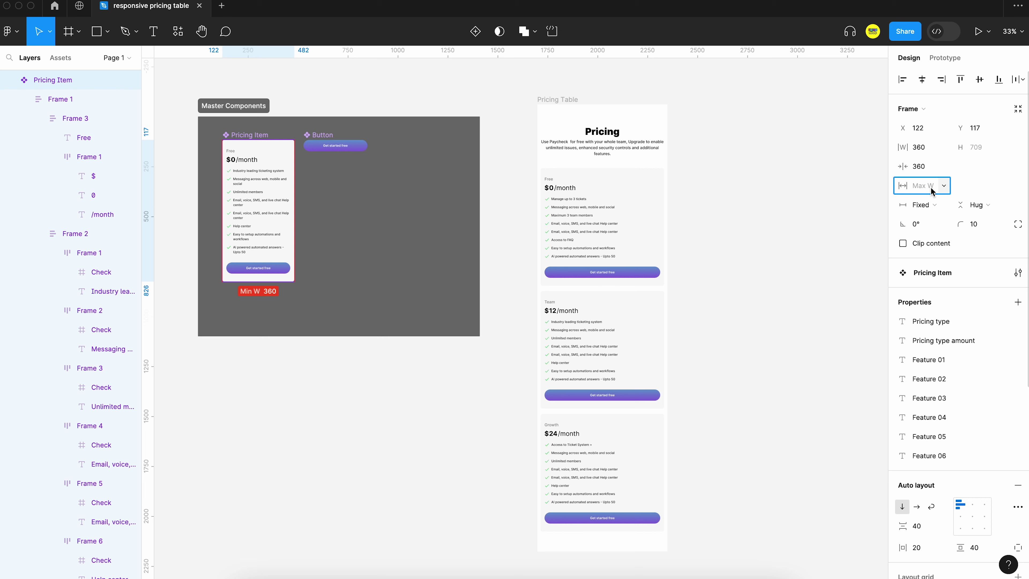
pyautogui.write('46')
pyautogui.press('Return')
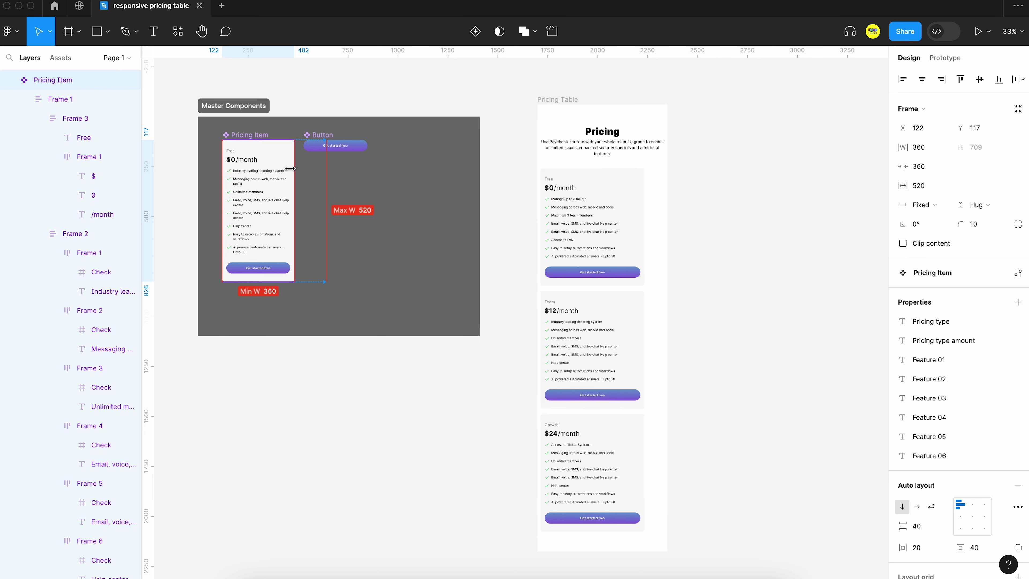
# Step: Align the cards' container Frame 9 to top-center so the cards sit centred
pyautogui.click(377, 379)
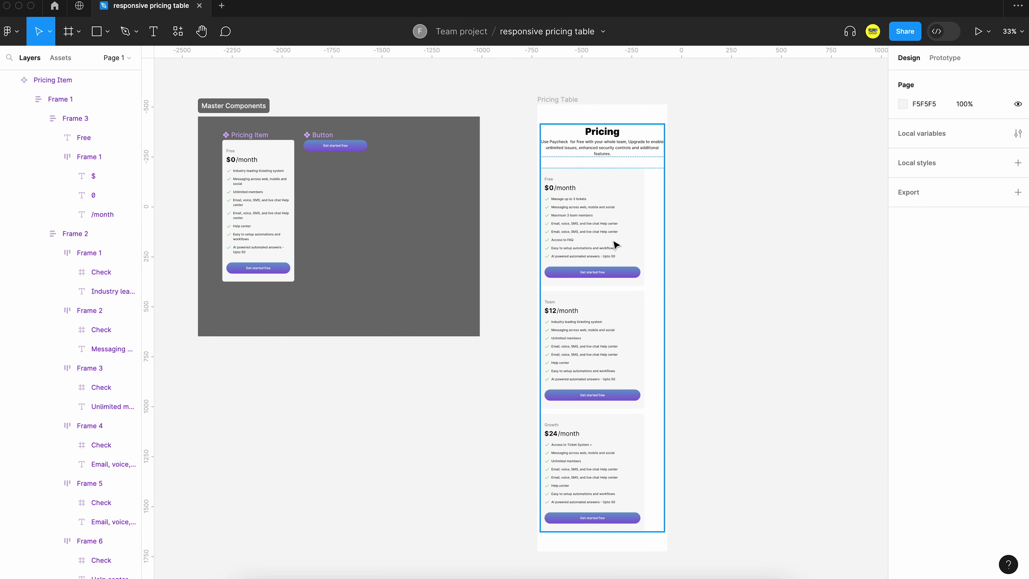
pyautogui.click(615, 245)
pyautogui.click(615, 244)
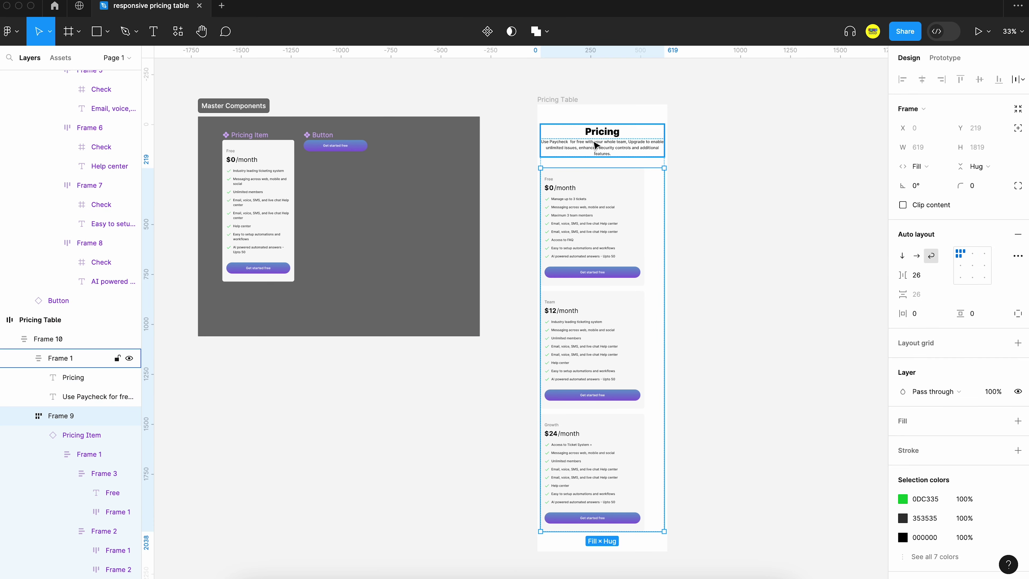
pyautogui.click(973, 254)
# Step: Widen the Pricing Table to 1400 so the three cards sit side by side
pyautogui.click(546, 100)
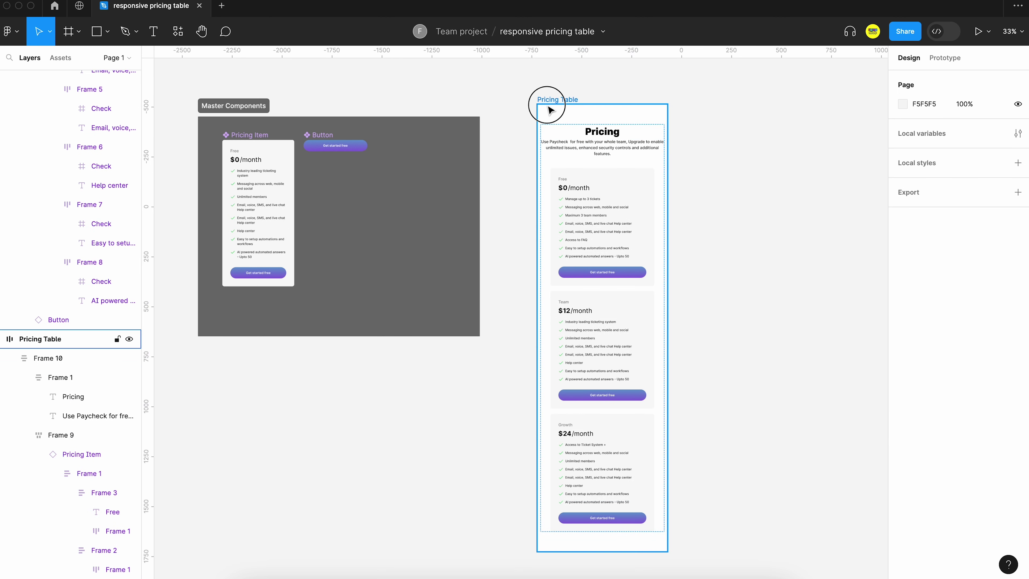
pyautogui.moveTo(667, 198); pyautogui.dragTo(818, 226)
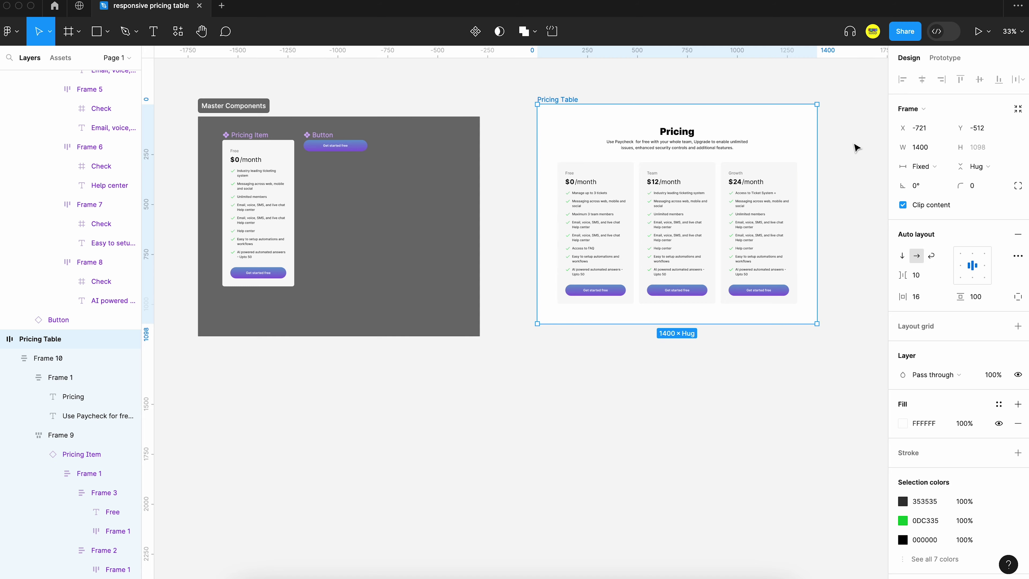
pyautogui.click(855, 148)
pyautogui.scroll(5, 855, 148)
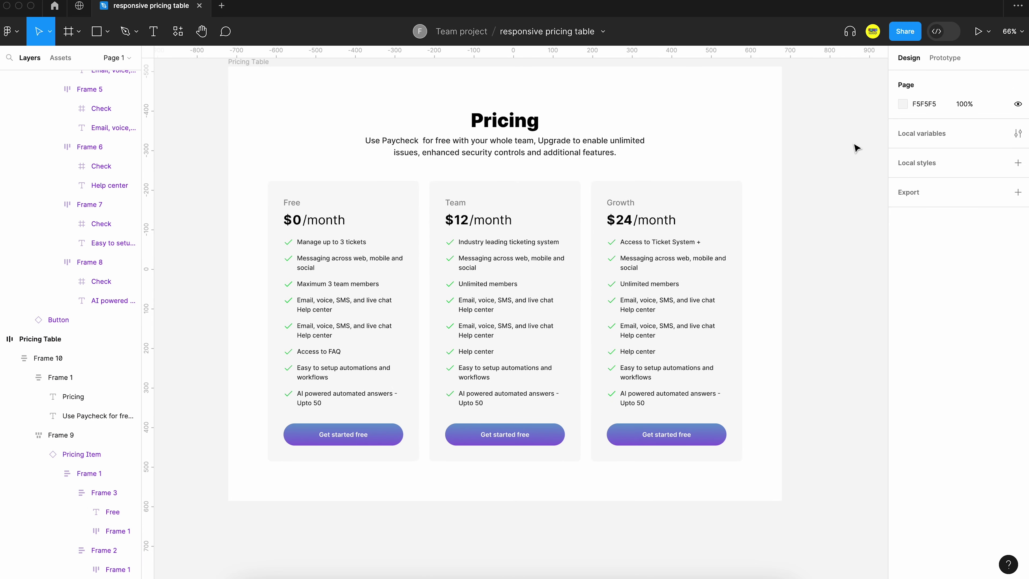